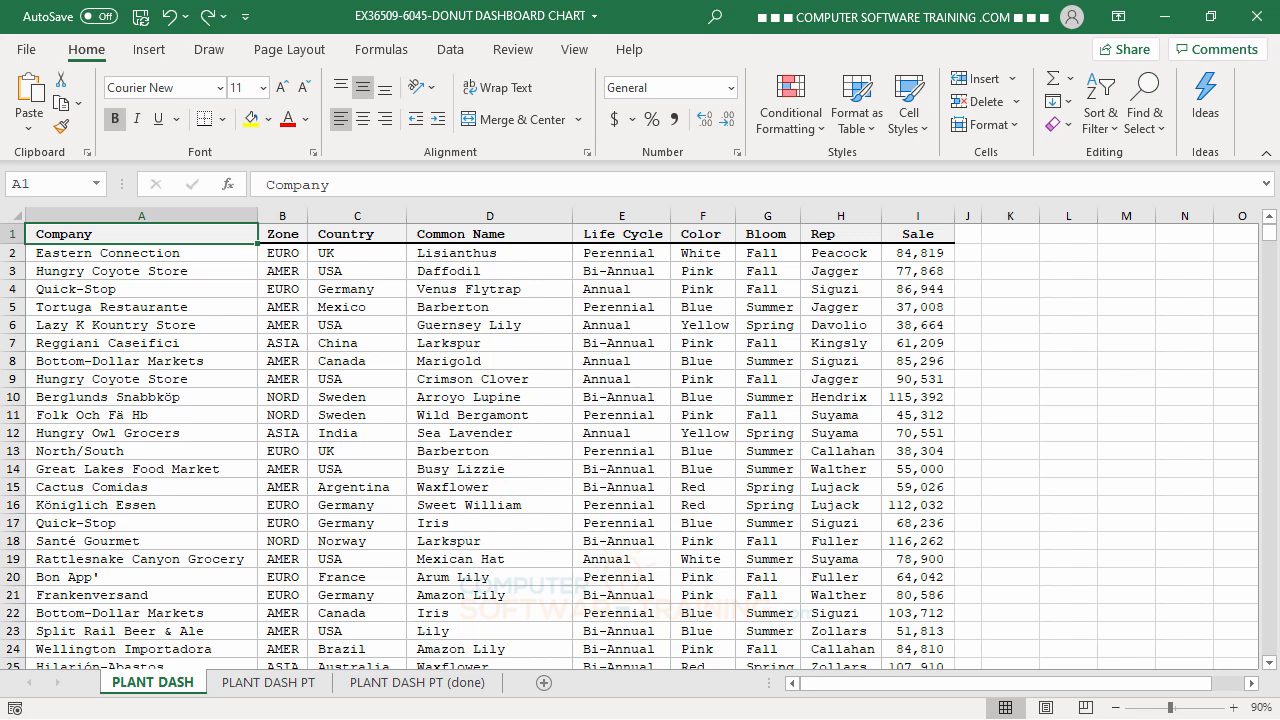
On the PLANT DASH PT (done) sheet, set the pivot table's Rep filter to (All).
left_click(445, 685)
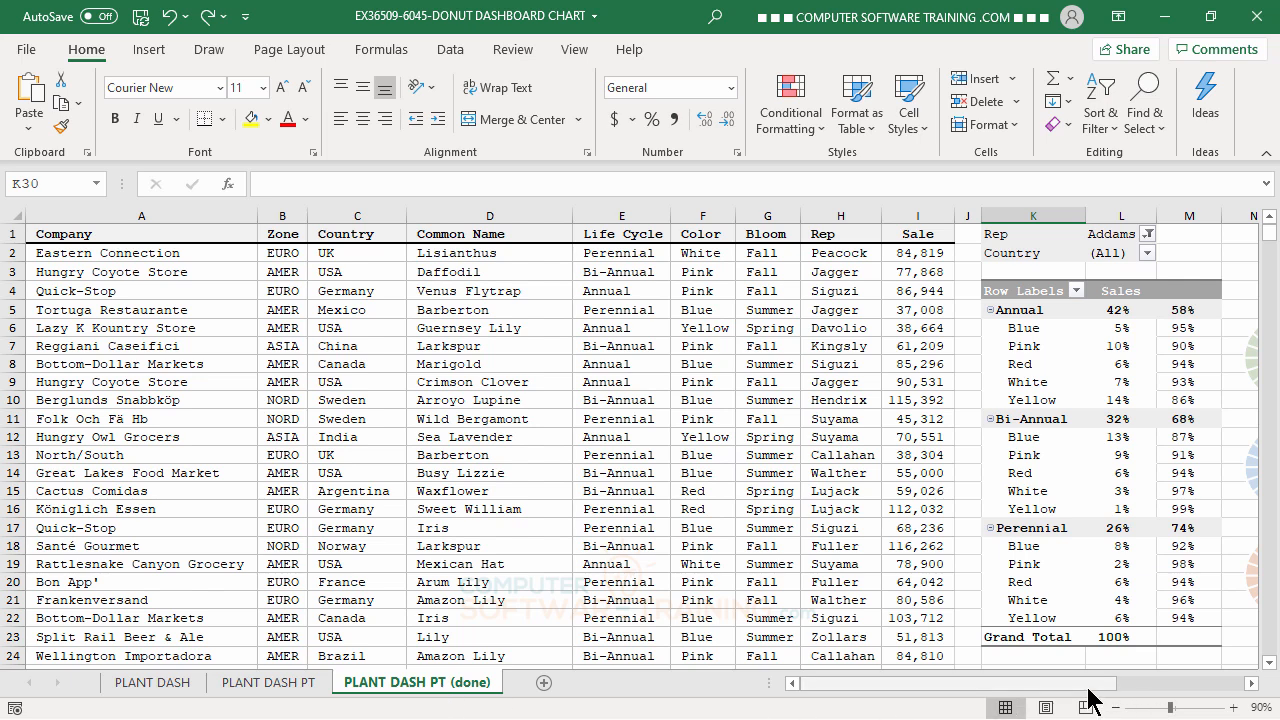
left_click_drag(1088, 688, 1118, 697)
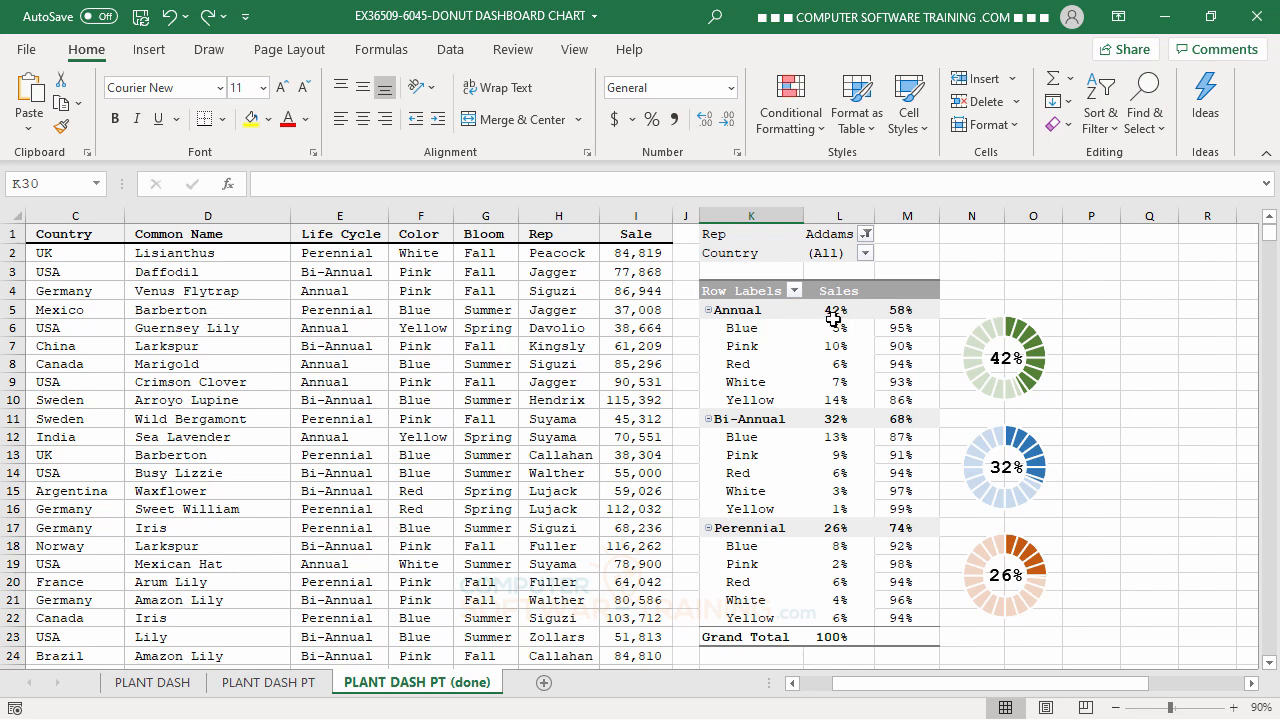
mouse_move(822, 313)
left_click(866, 233)
left_click(675, 280)
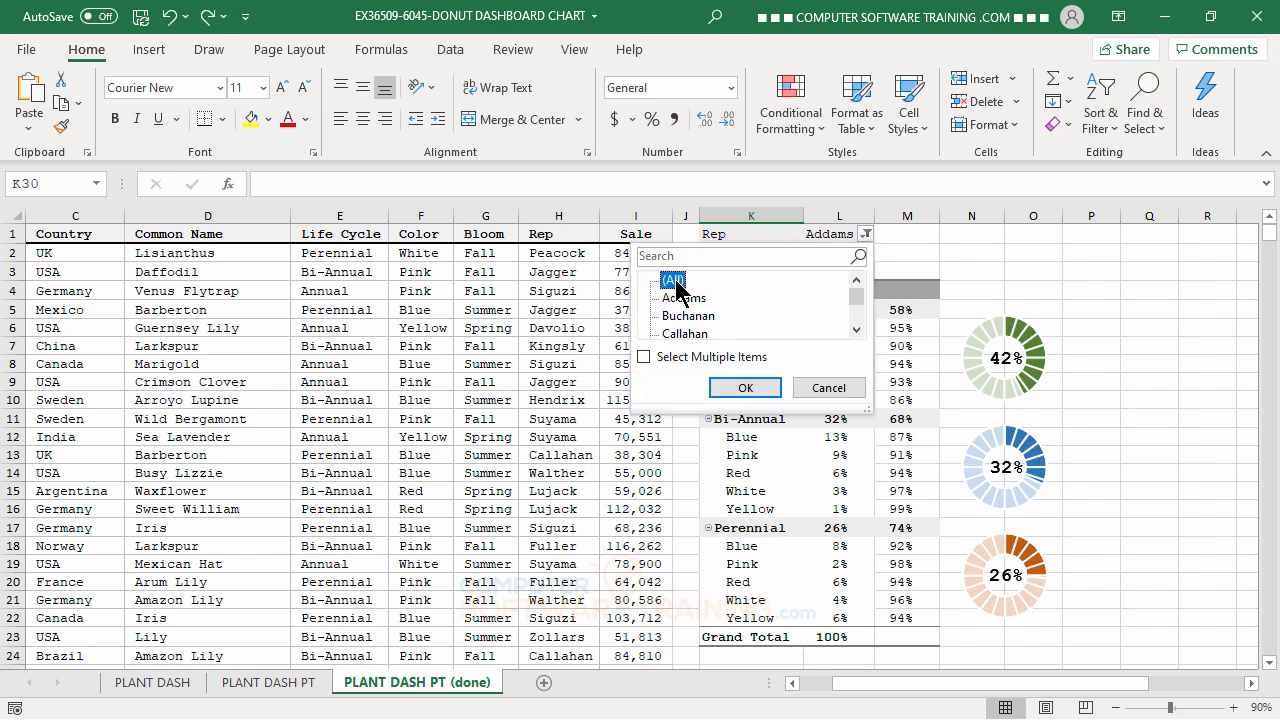
left_click(744, 386)
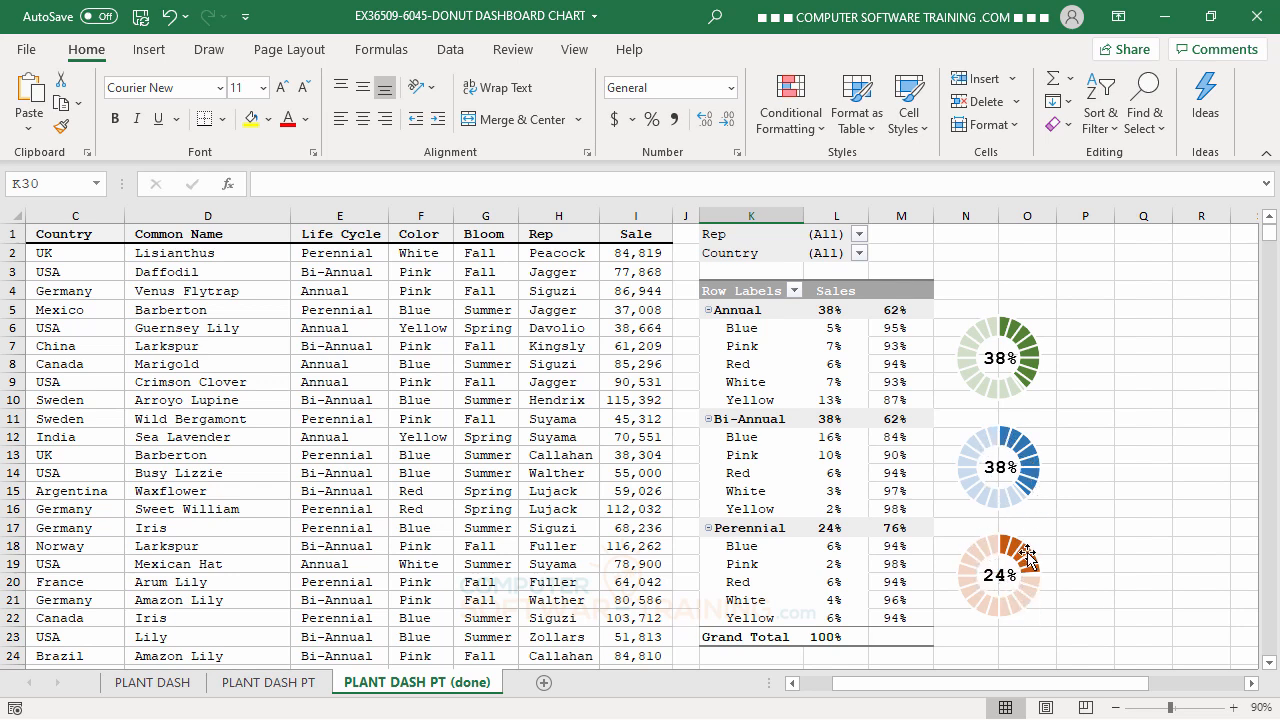
Compare the finished donut charts and pivot table with the source data on the PLANT DASH sheet.
mouse_move(1027, 556)
left_click(152, 684)
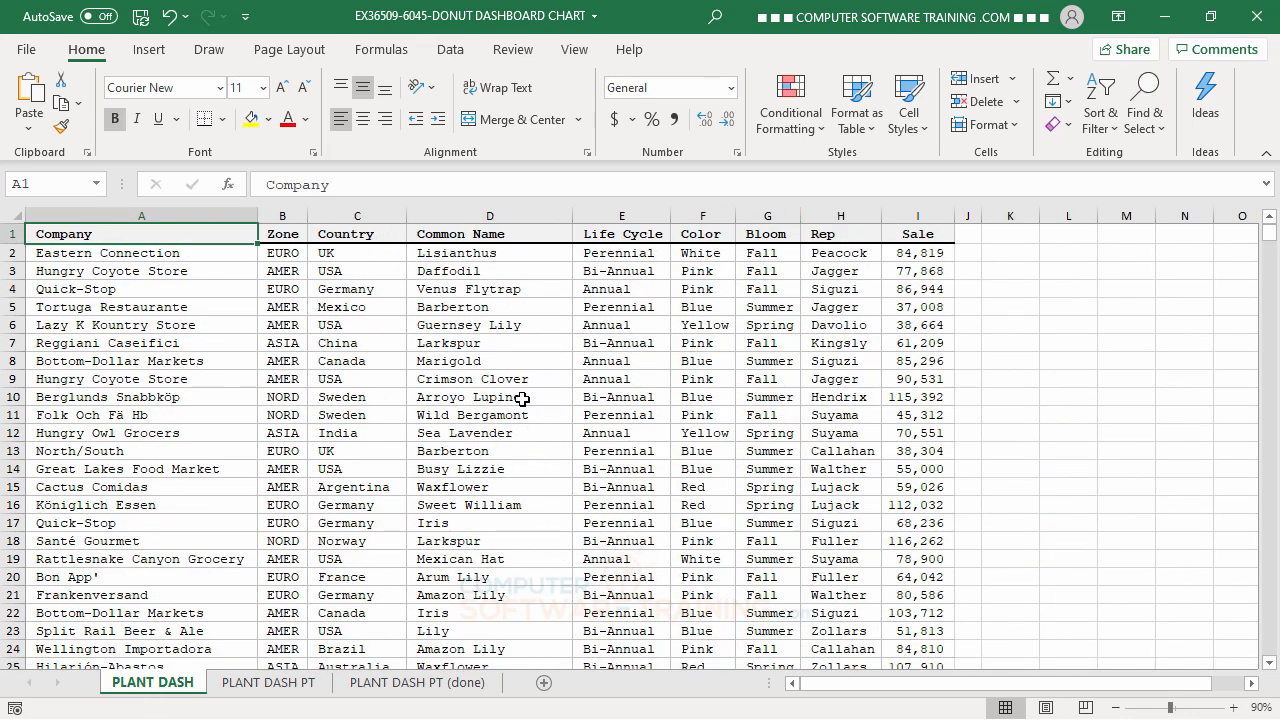
left_click(440, 690)
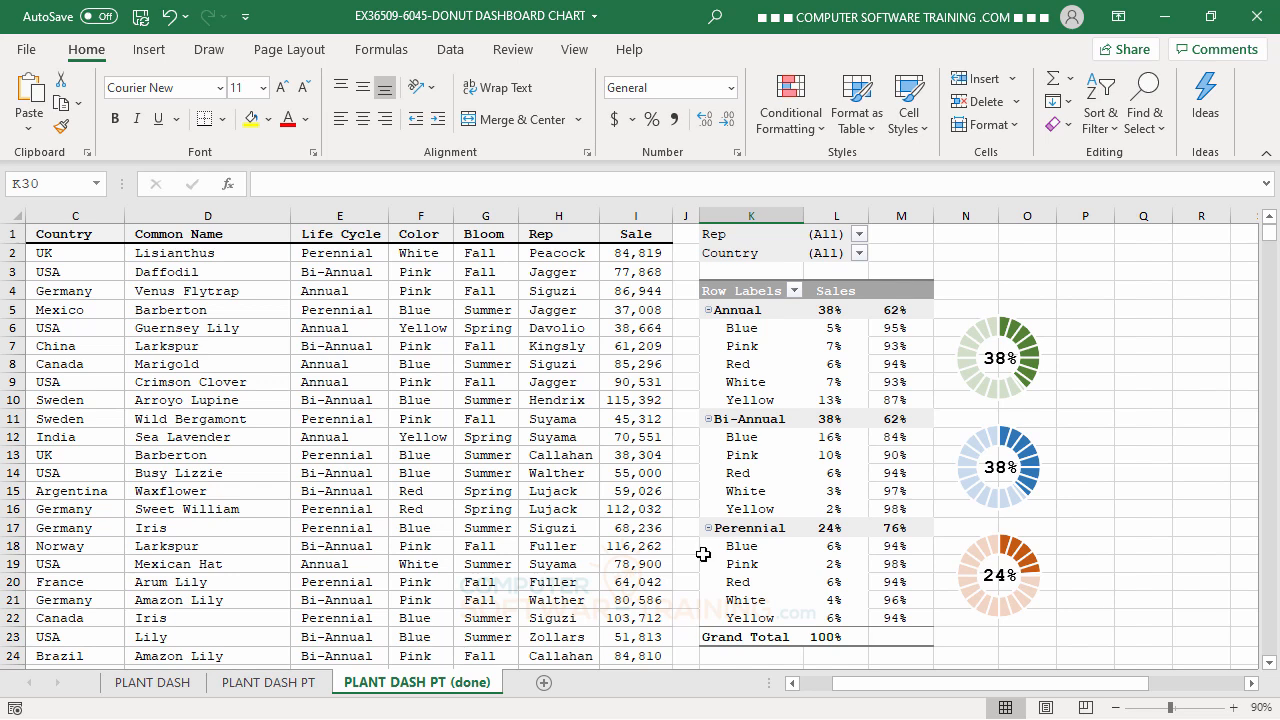
left_click(160, 686)
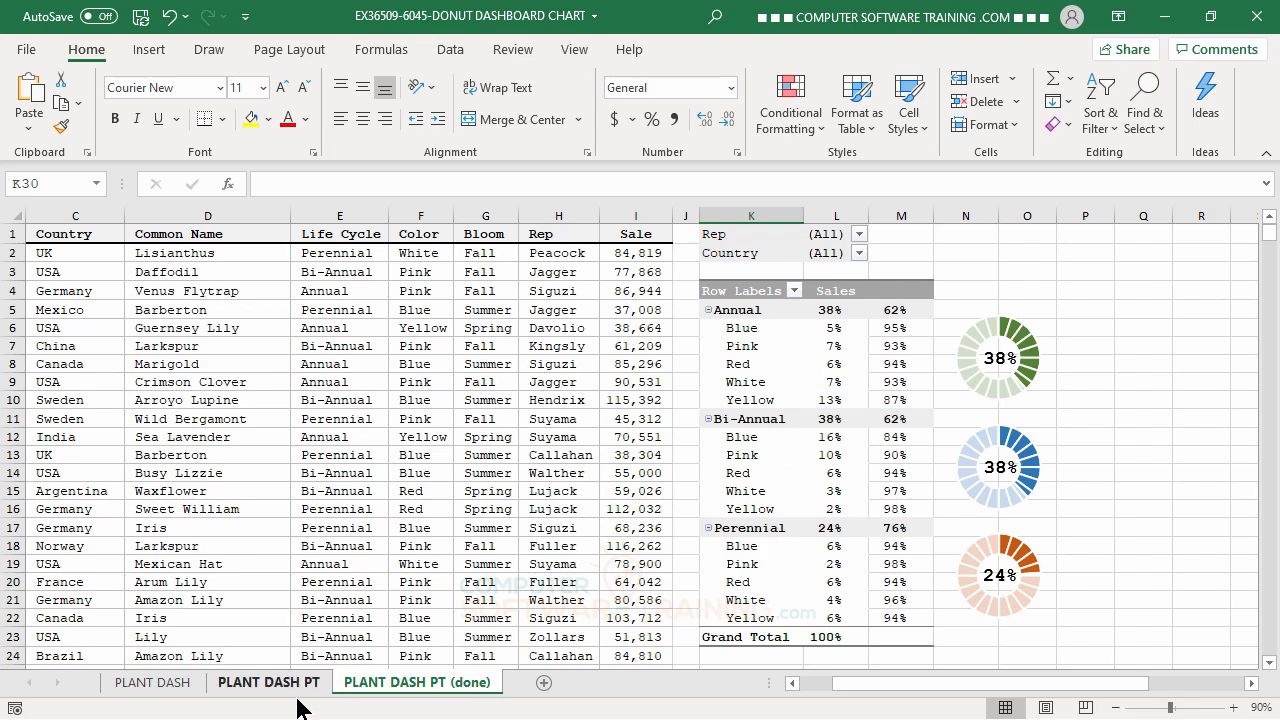
Create a PivotTable from the PLANT DASH data range A1:I9346, placed on the same sheet at cell K2.
left_click(153, 682)
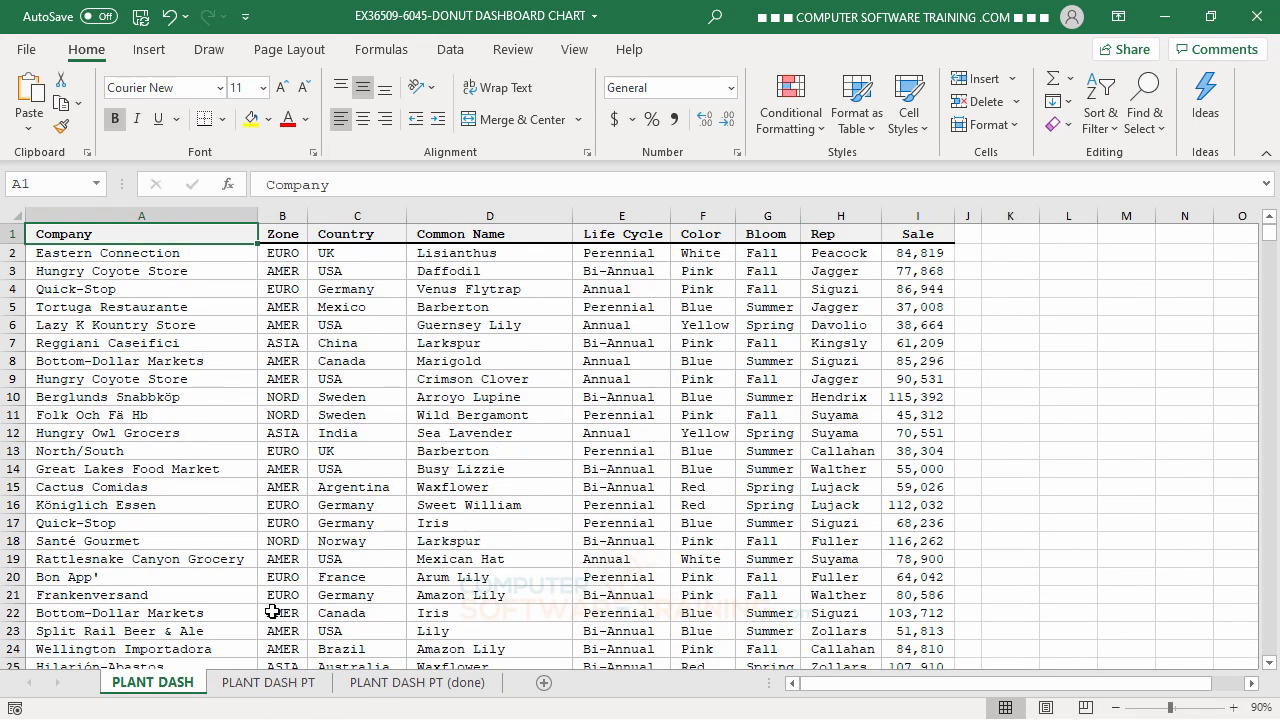
left_click(381, 328)
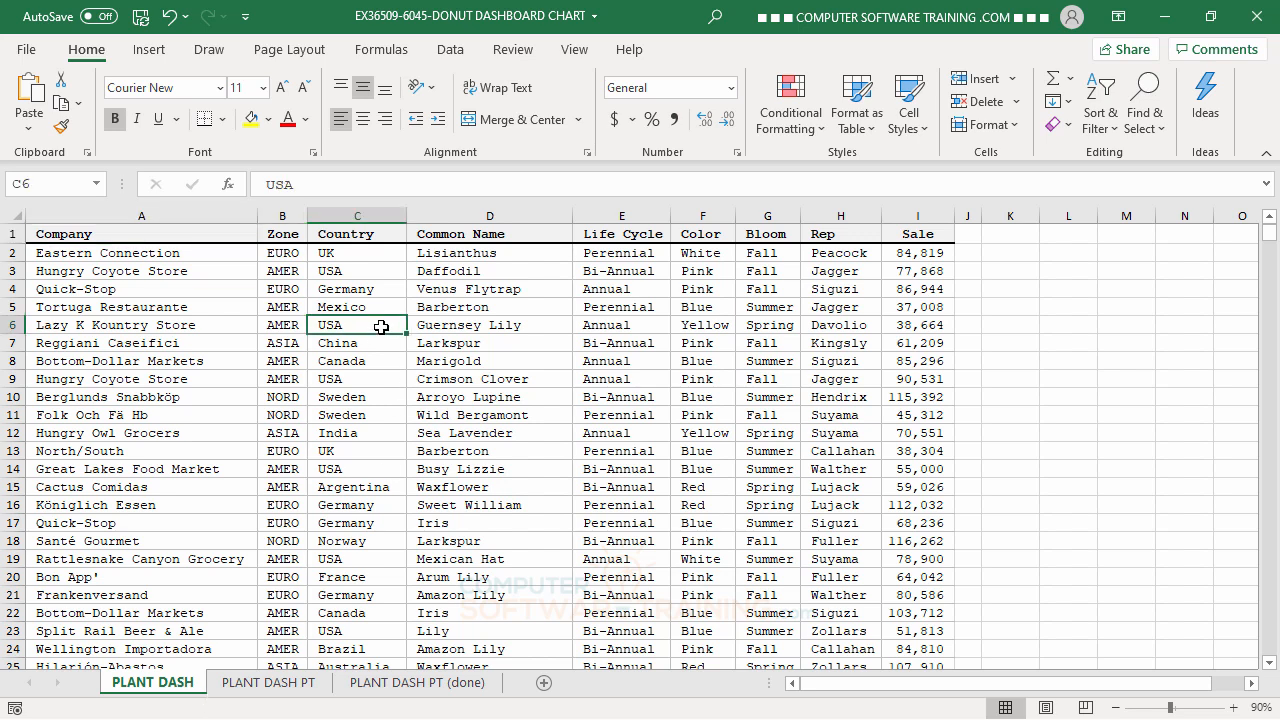
left_click(148, 50)
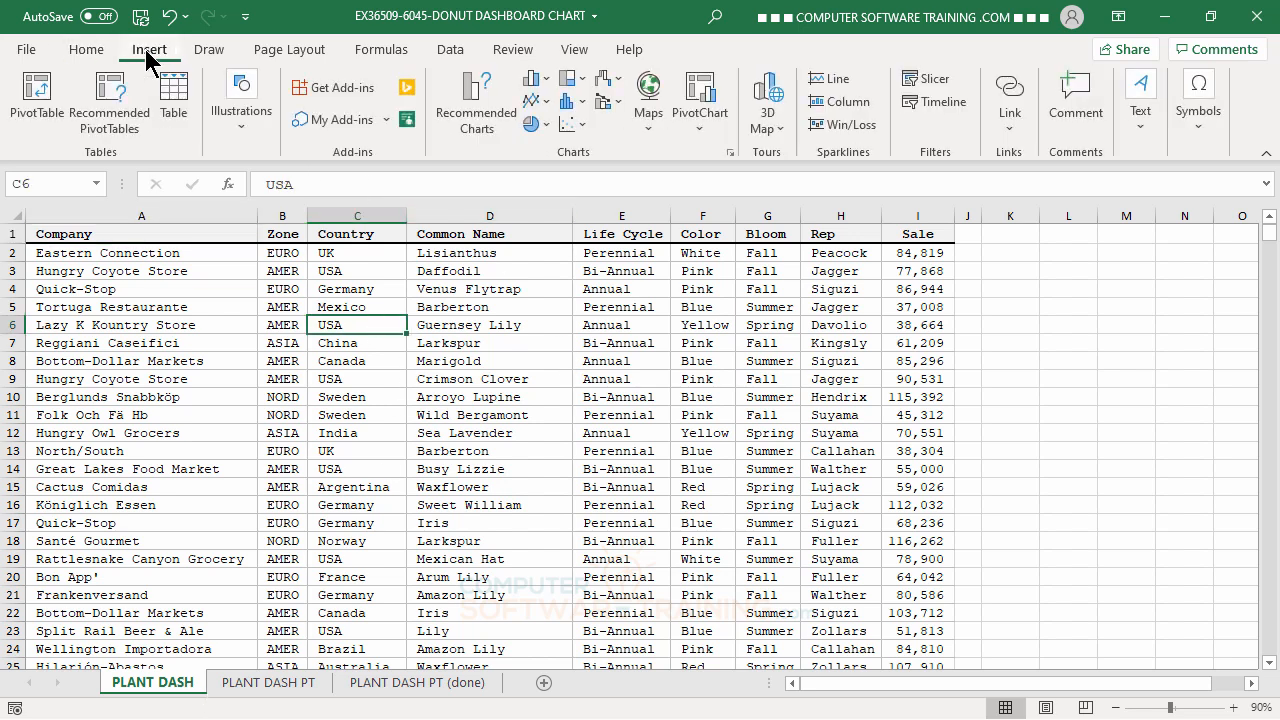
left_click(34, 88)
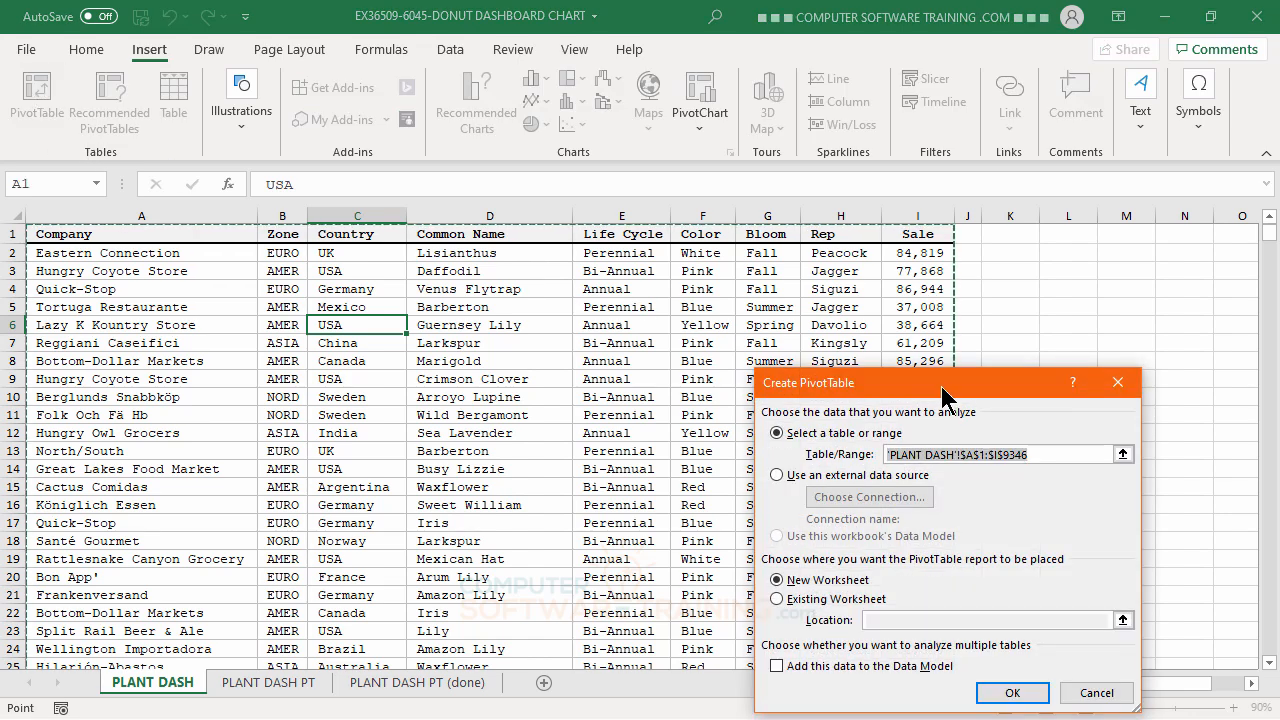
left_click_drag(942, 395, 550, 300)
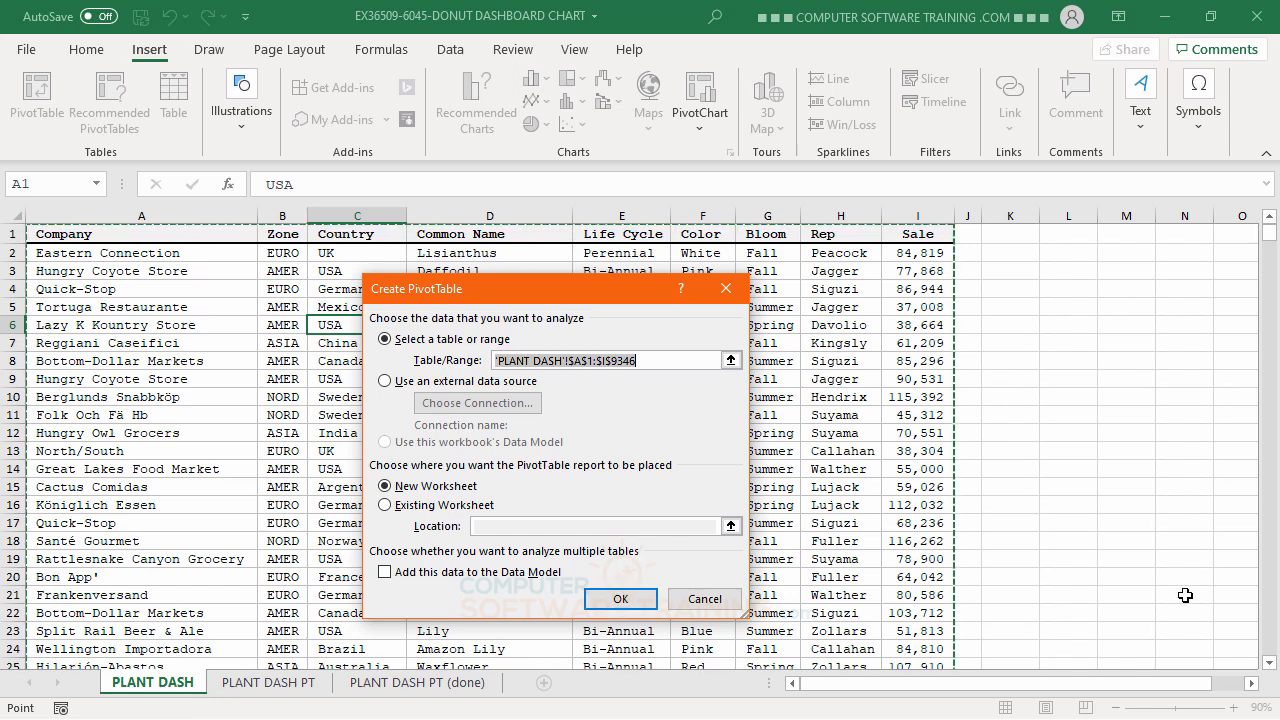
left_click(390, 505)
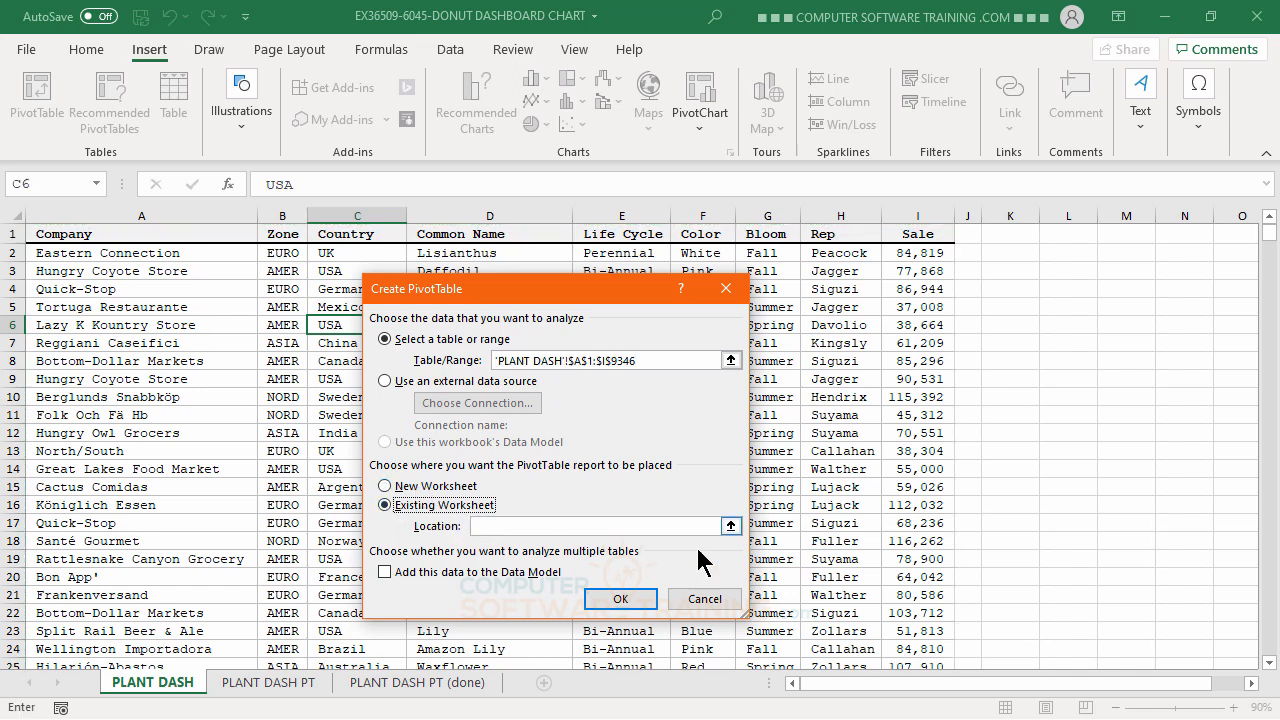
left_click(489, 526)
left_click(1007, 256)
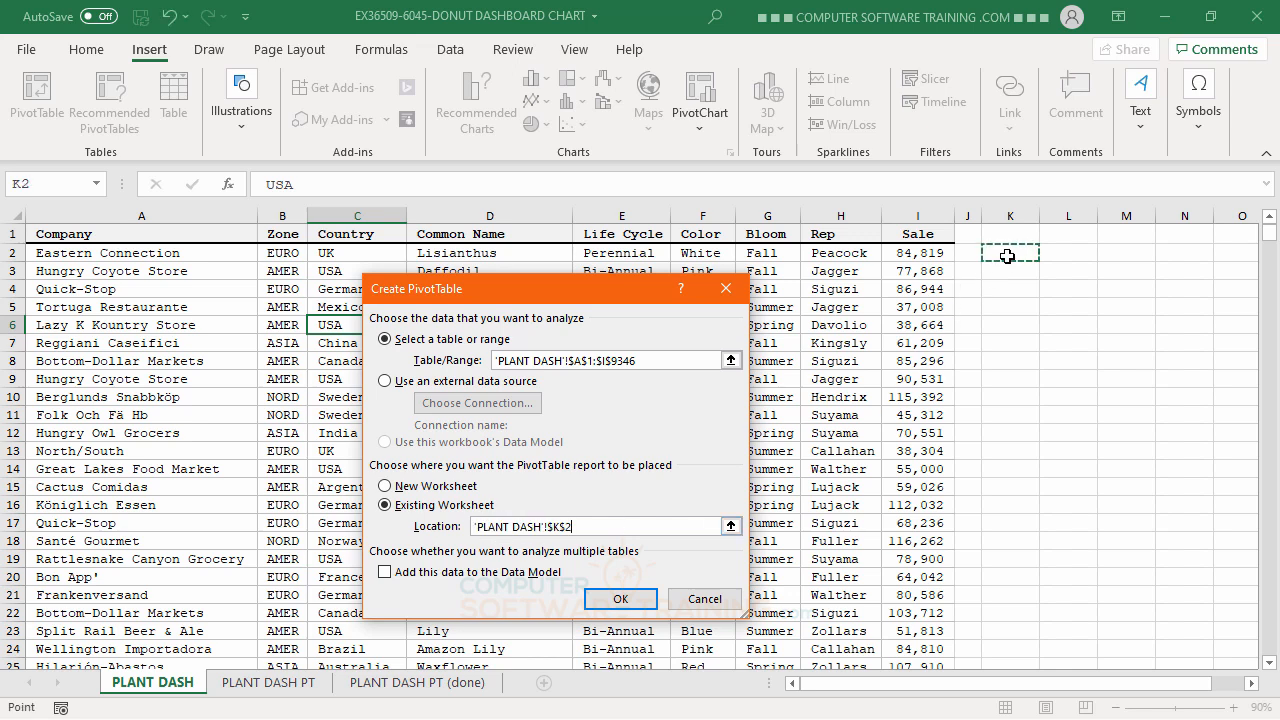
left_click(617, 600)
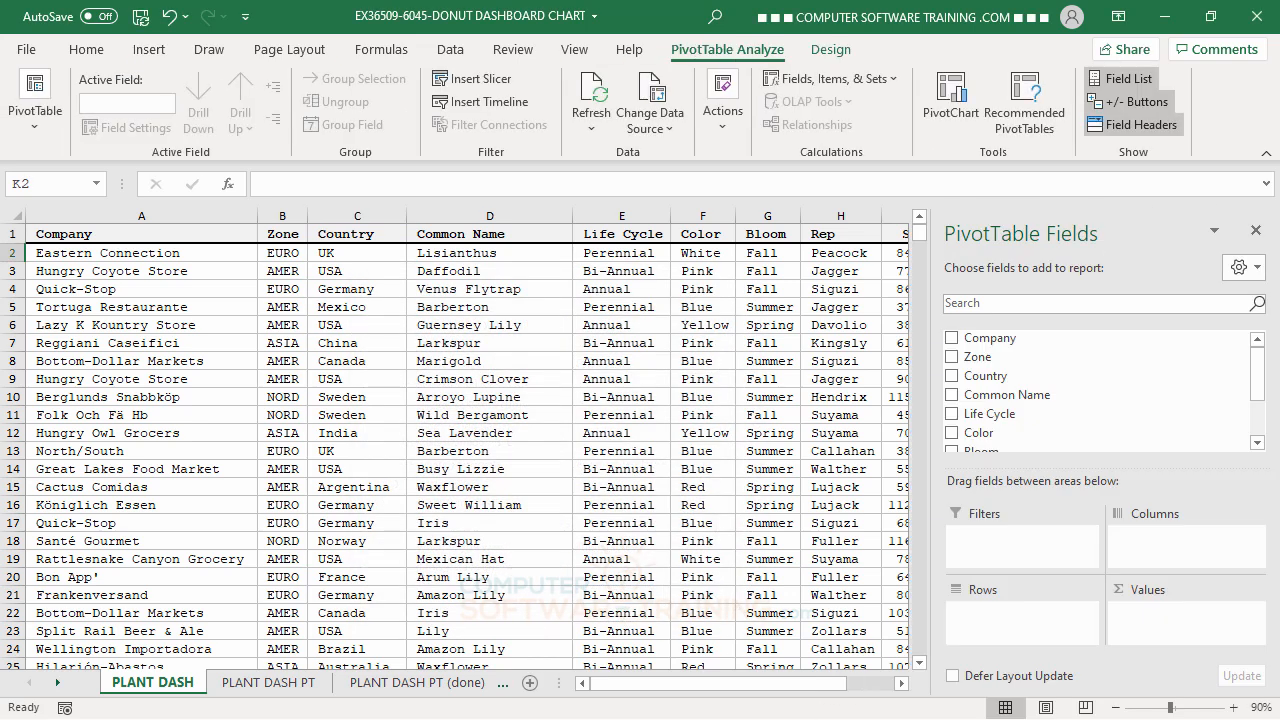
Add Life Cycle and Color as the pivot table's row fields and Sale as its value field.
left_click(902, 683)
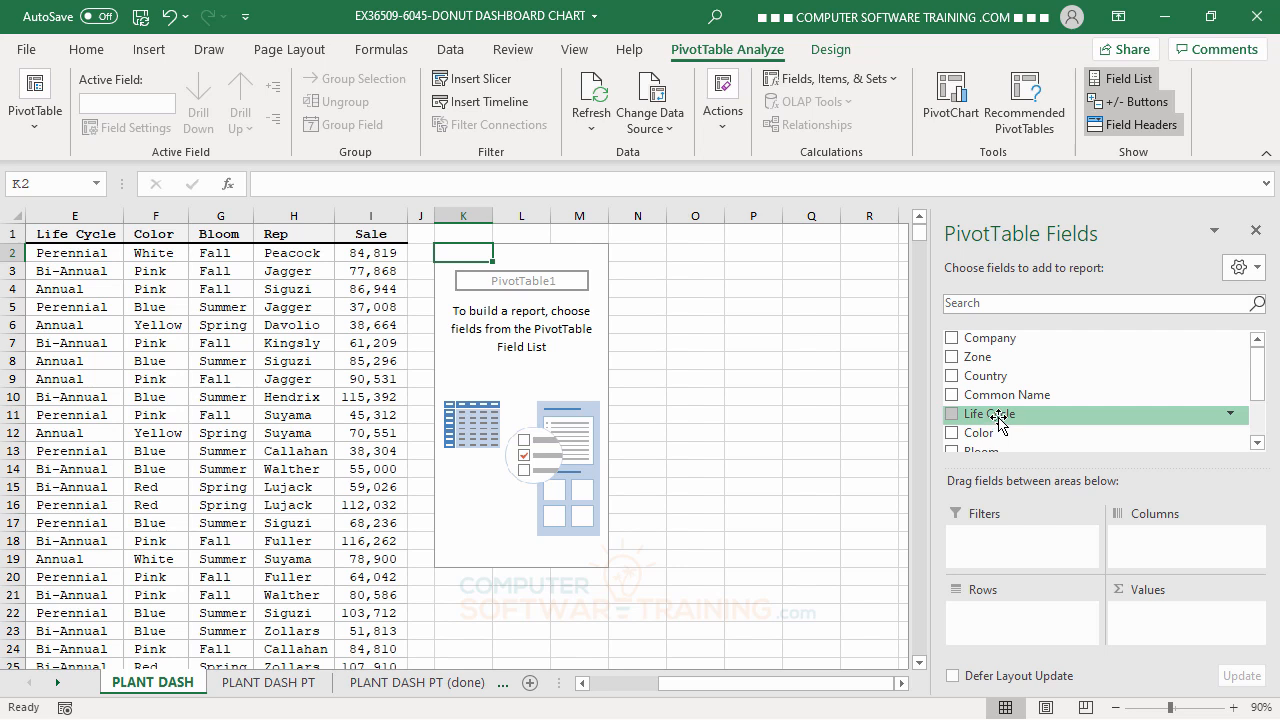
left_click_drag(999, 422, 992, 627)
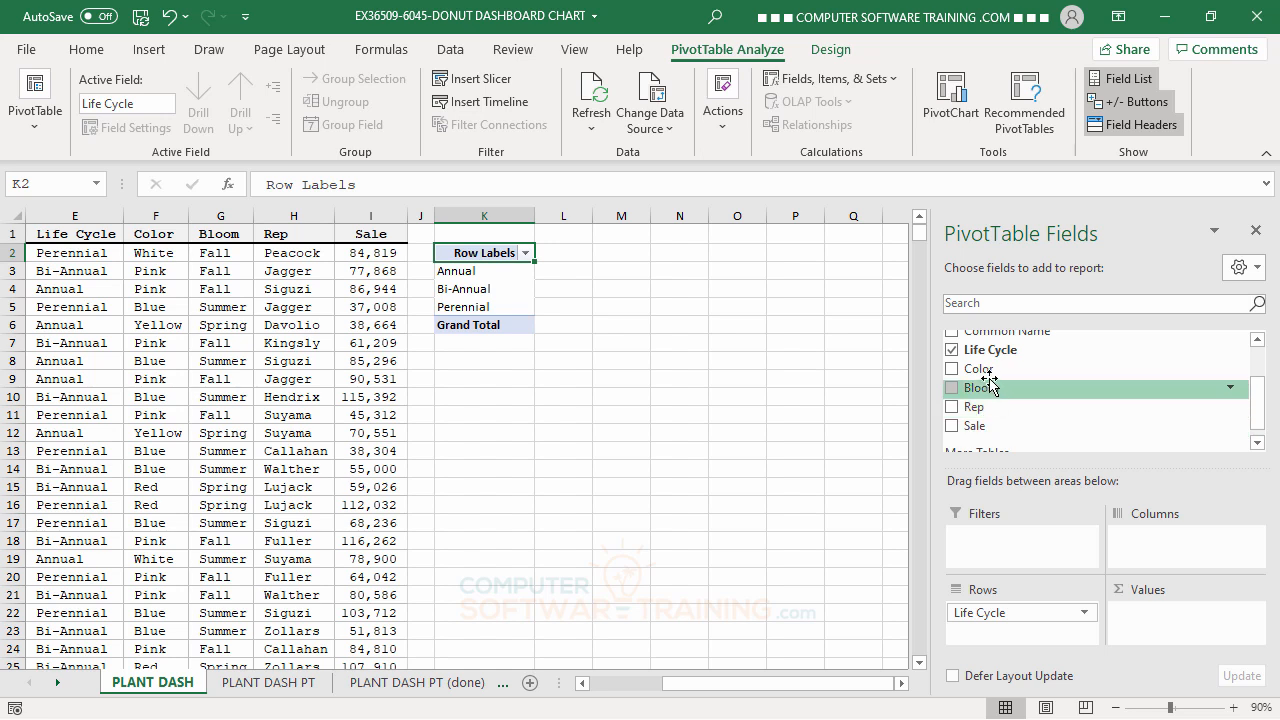
left_click_drag(988, 375, 1001, 631)
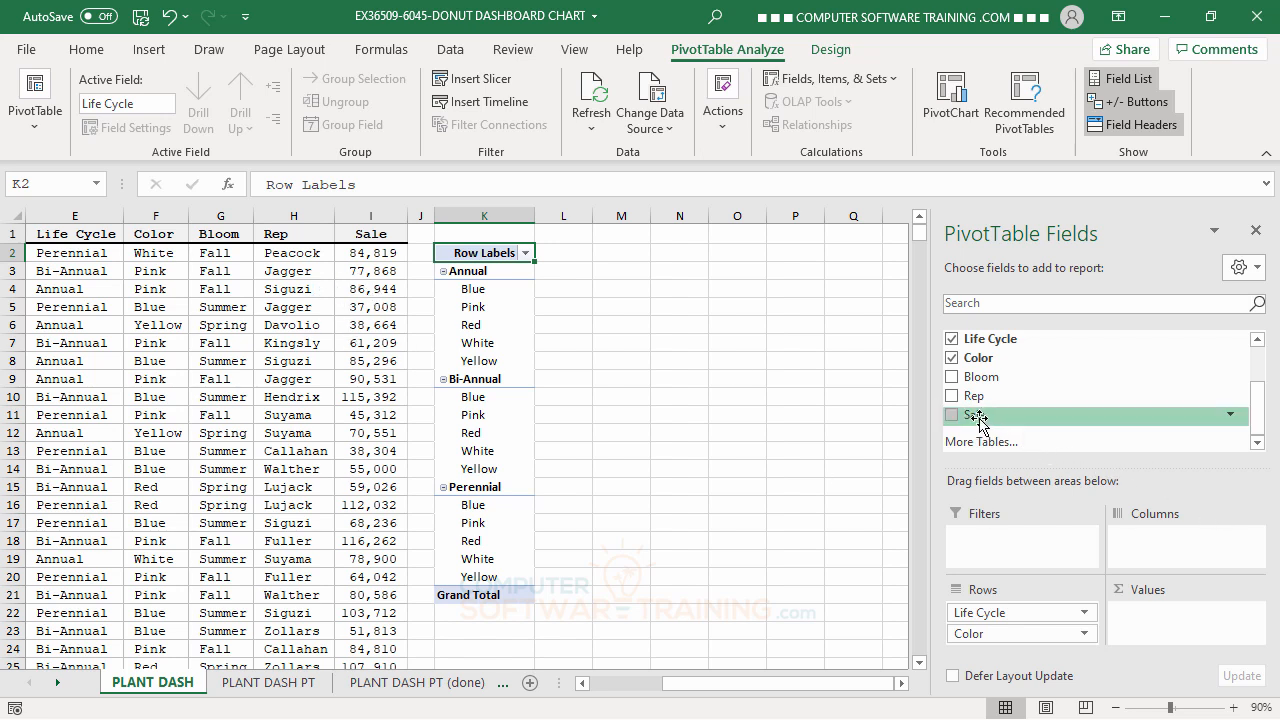
left_click_drag(979, 422, 1146, 616)
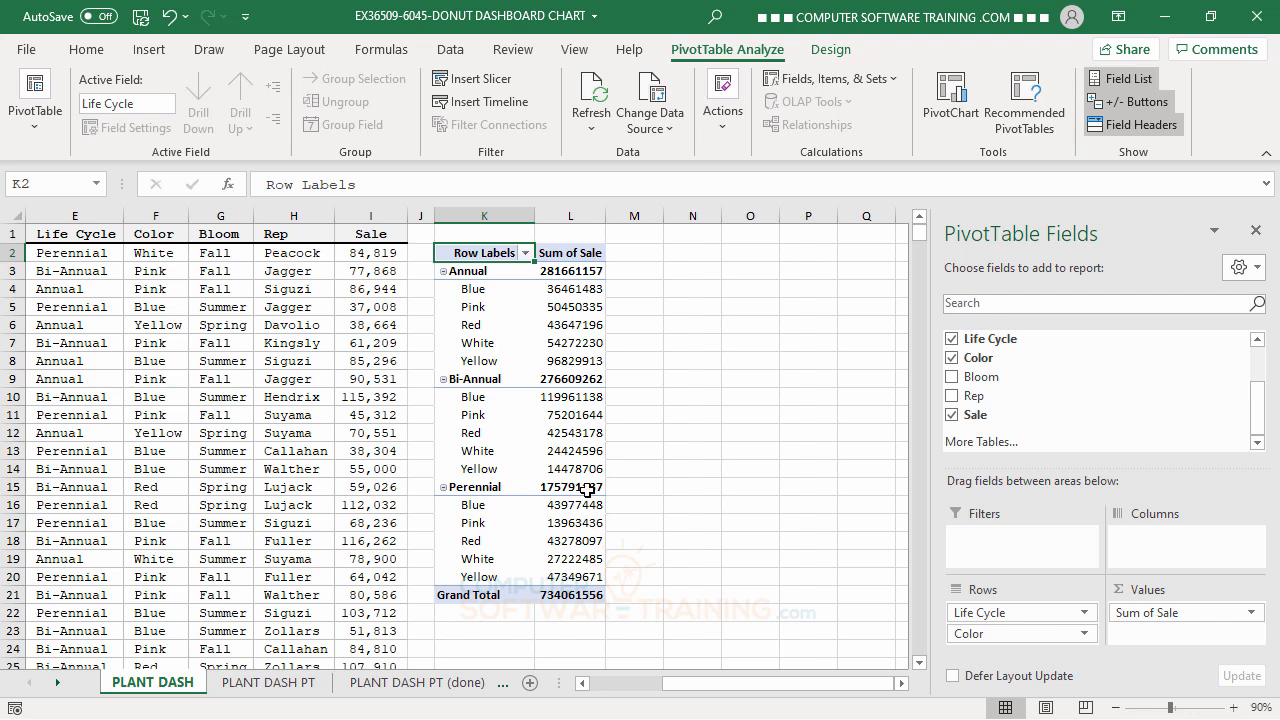
Review the pivot tables on the PLANT DASH PT (done) and PLANT DASH PT sheets, and return to PLANT DASH.
left_click(422, 690)
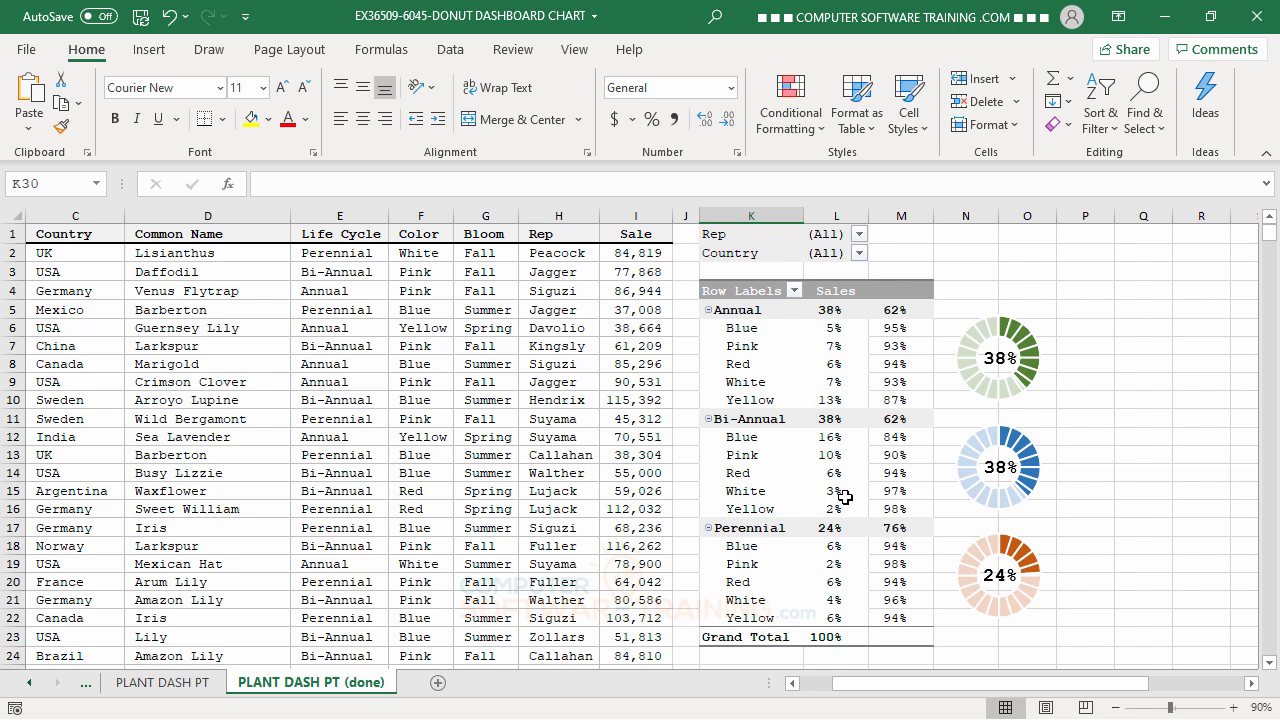
left_click(165, 683)
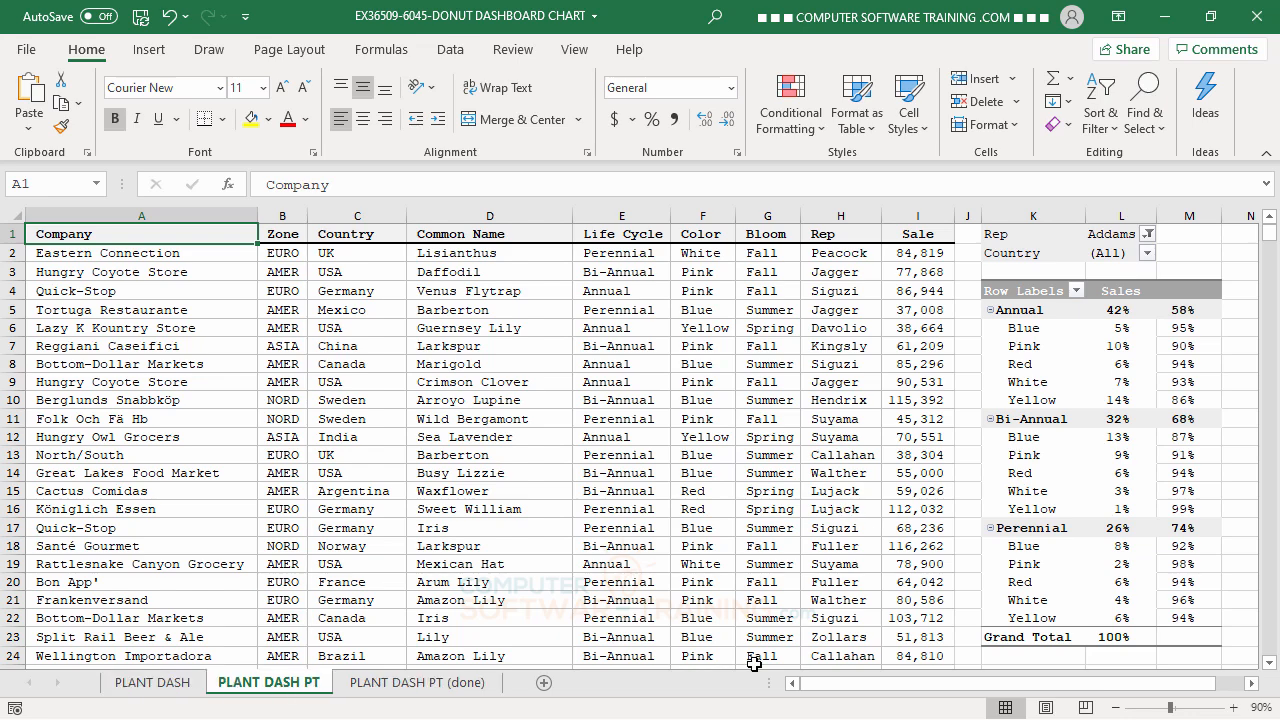
left_click(172, 688)
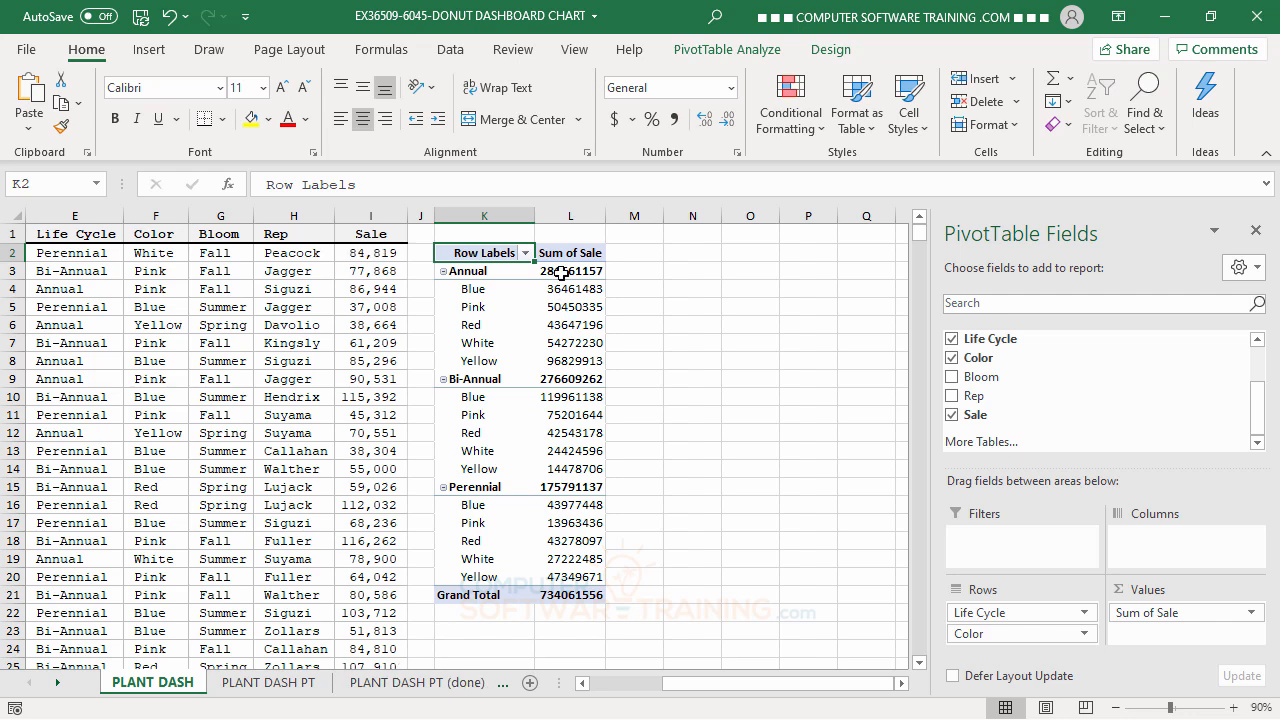
Show the pivot table's Sum of Sale values as % of Column Total.
mouse_move(558, 276)
right_click(566, 291)
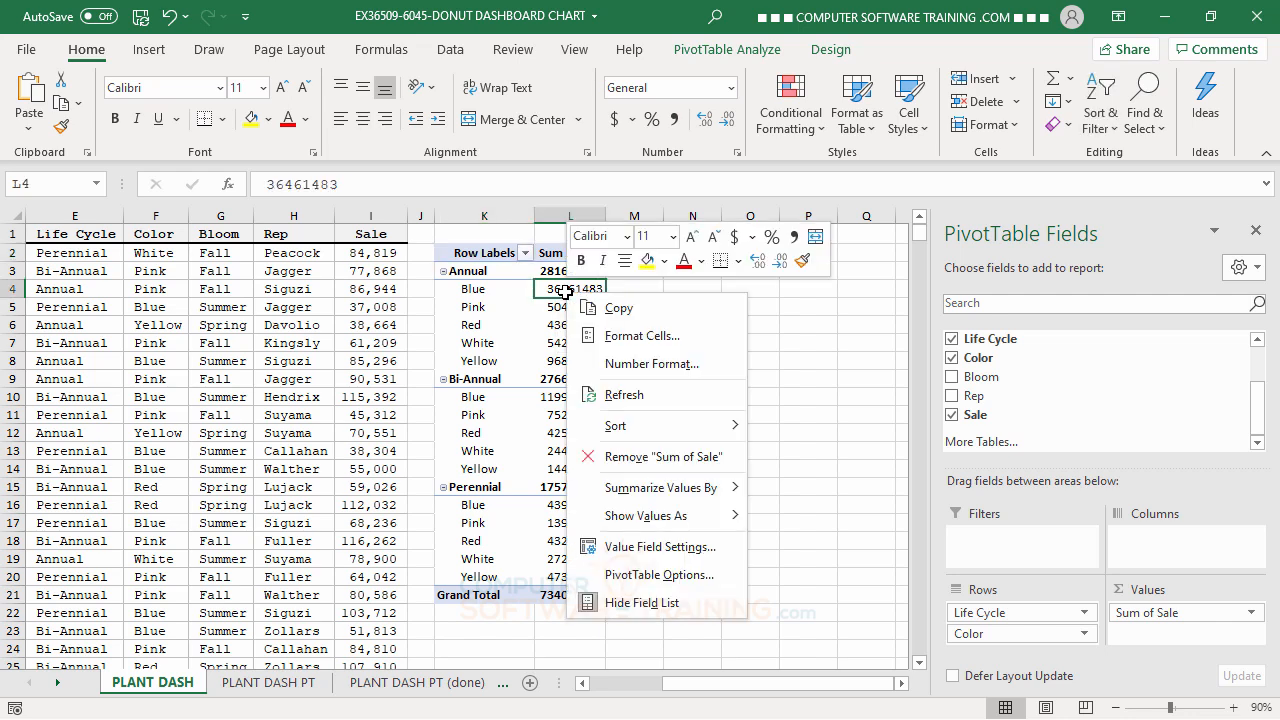
mouse_move(648, 518)
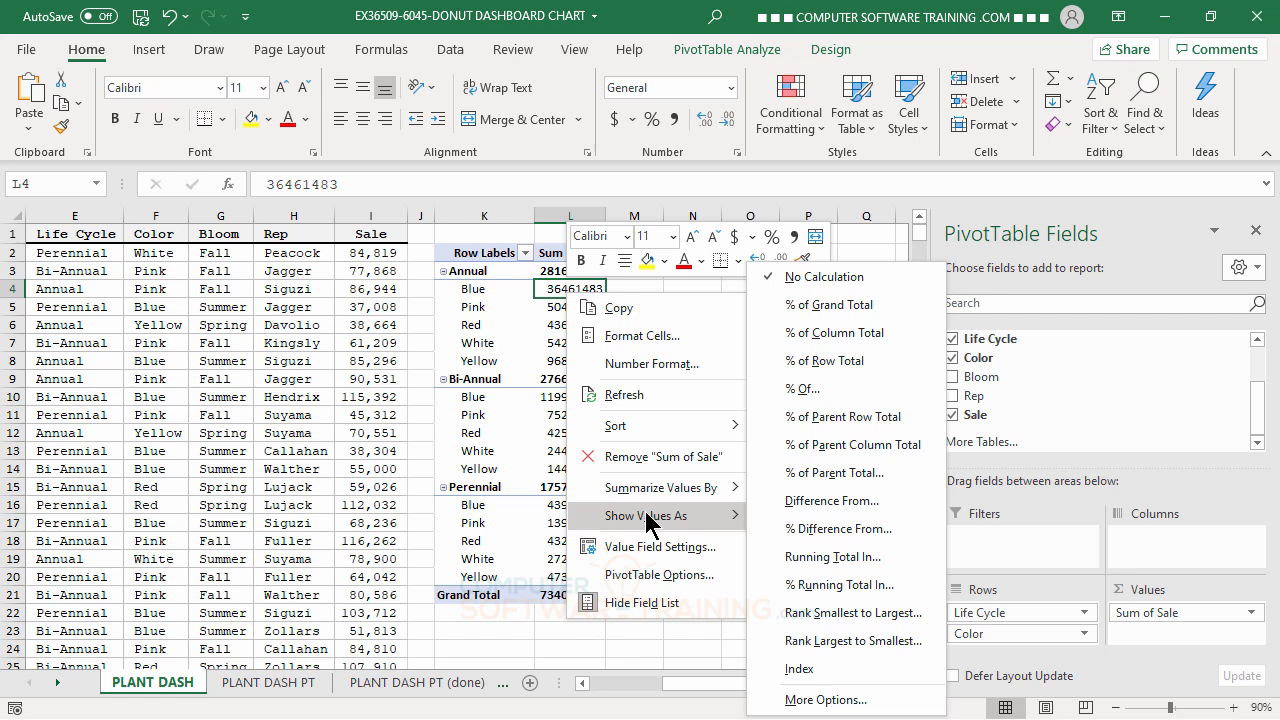
left_click(835, 333)
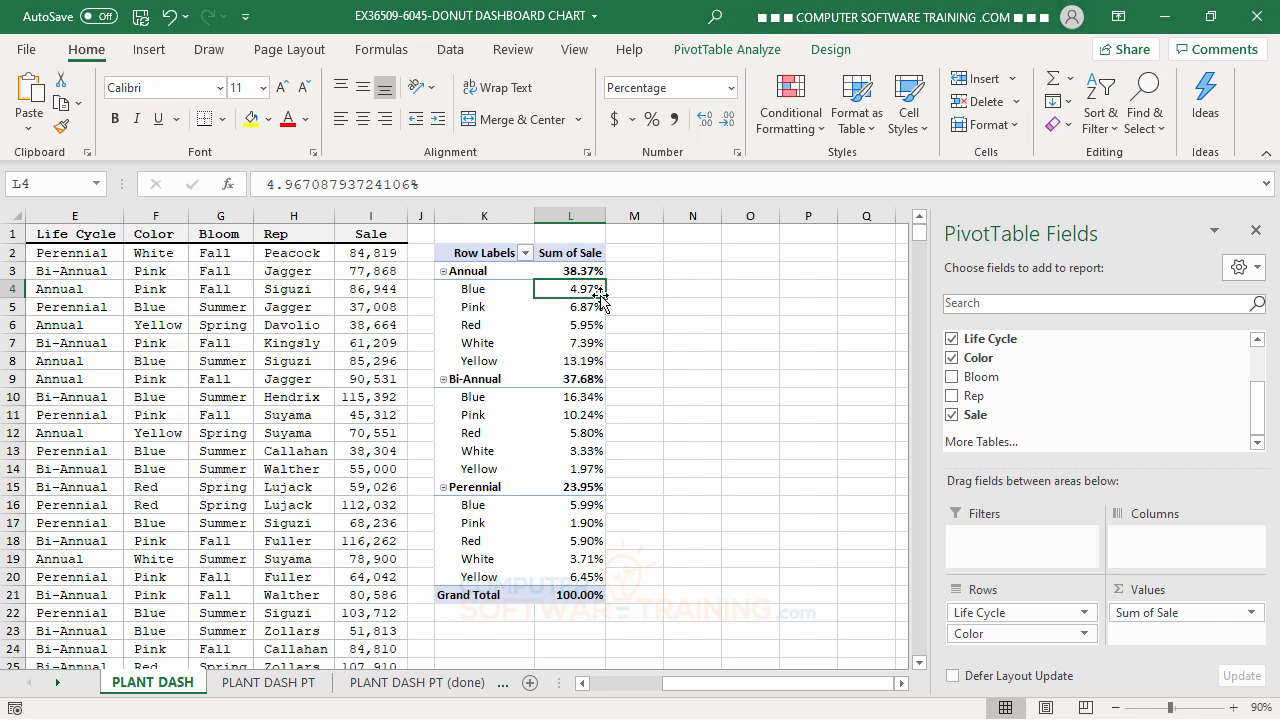
Format the pivot table's Sum of Sale values as percentages with 0 decimal places.
right_click(576, 291)
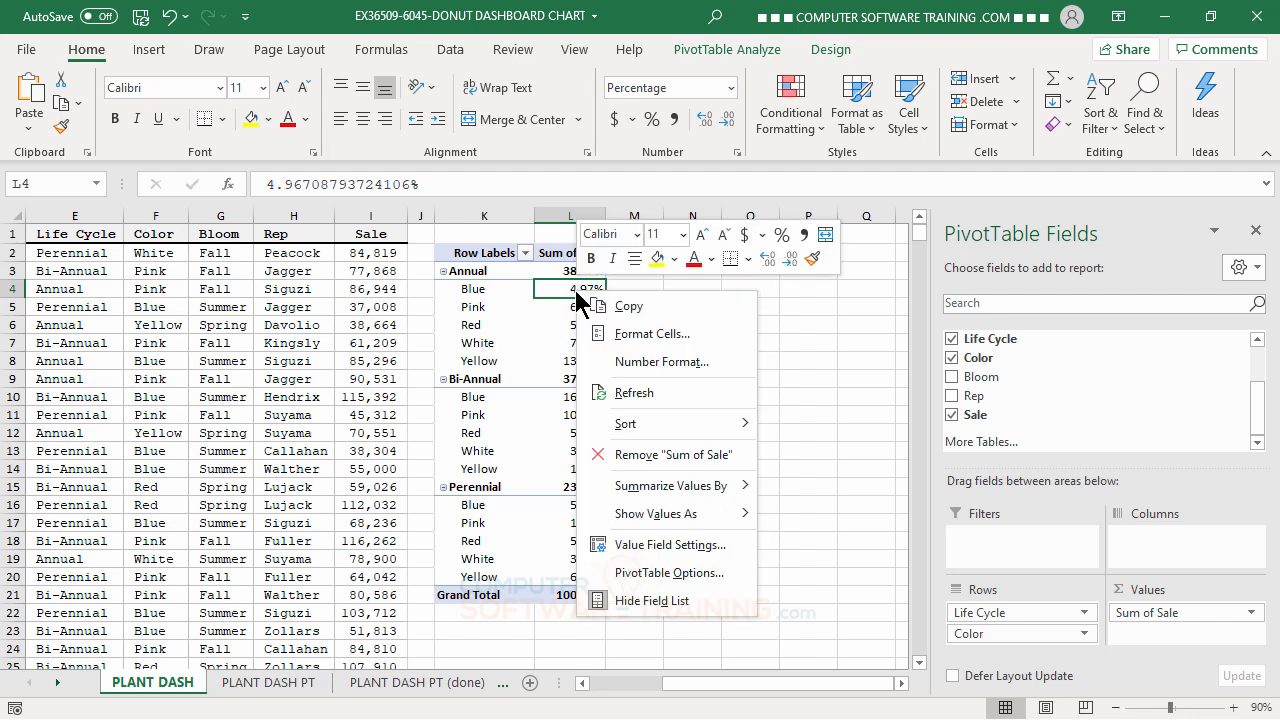
left_click(651, 361)
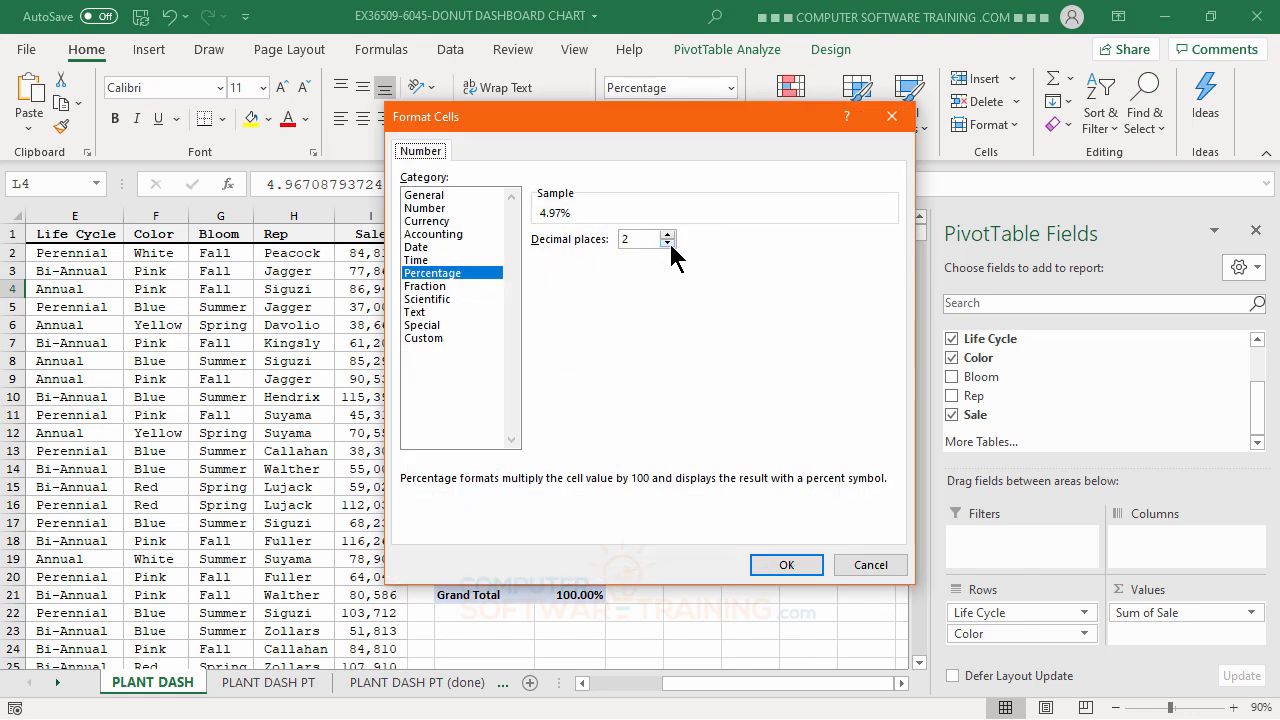
left_click(667, 243)
left_click(667, 243)
left_click(786, 565)
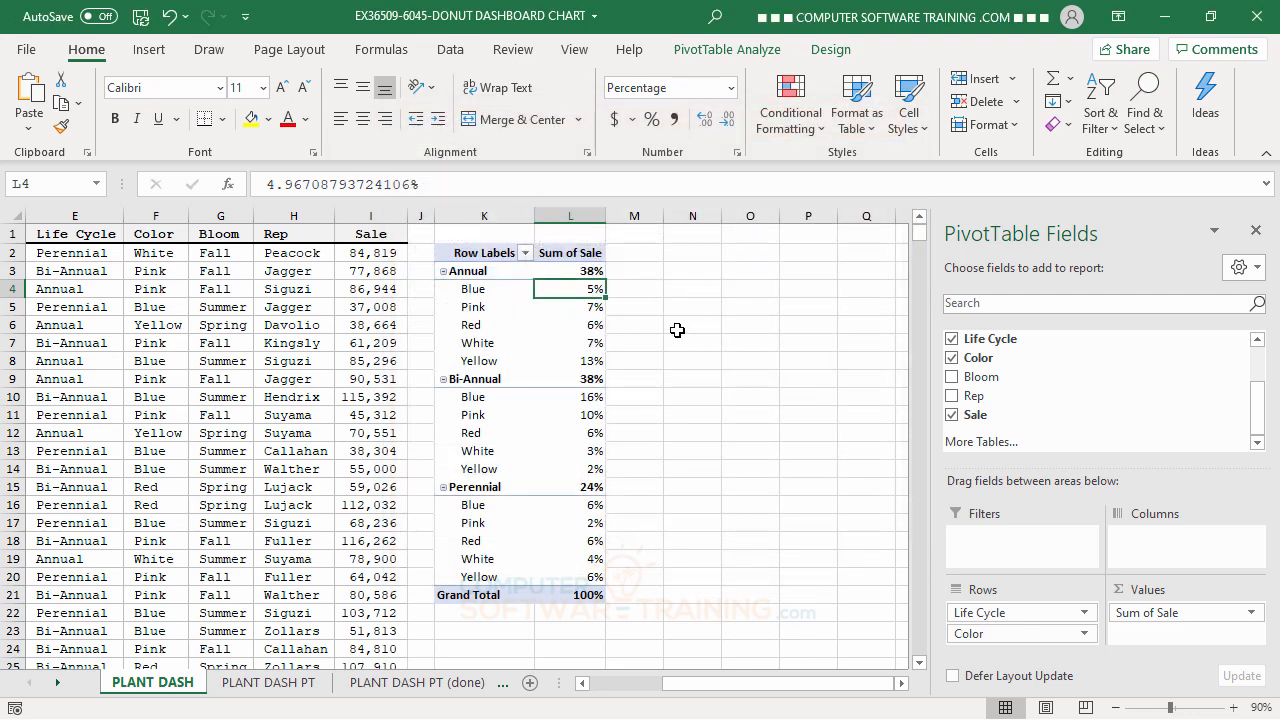
Right-align the pivot table's percentages in L3:L21 and indent them by three levels.
left_click(572, 269)
left_click_drag(572, 269, 593, 592)
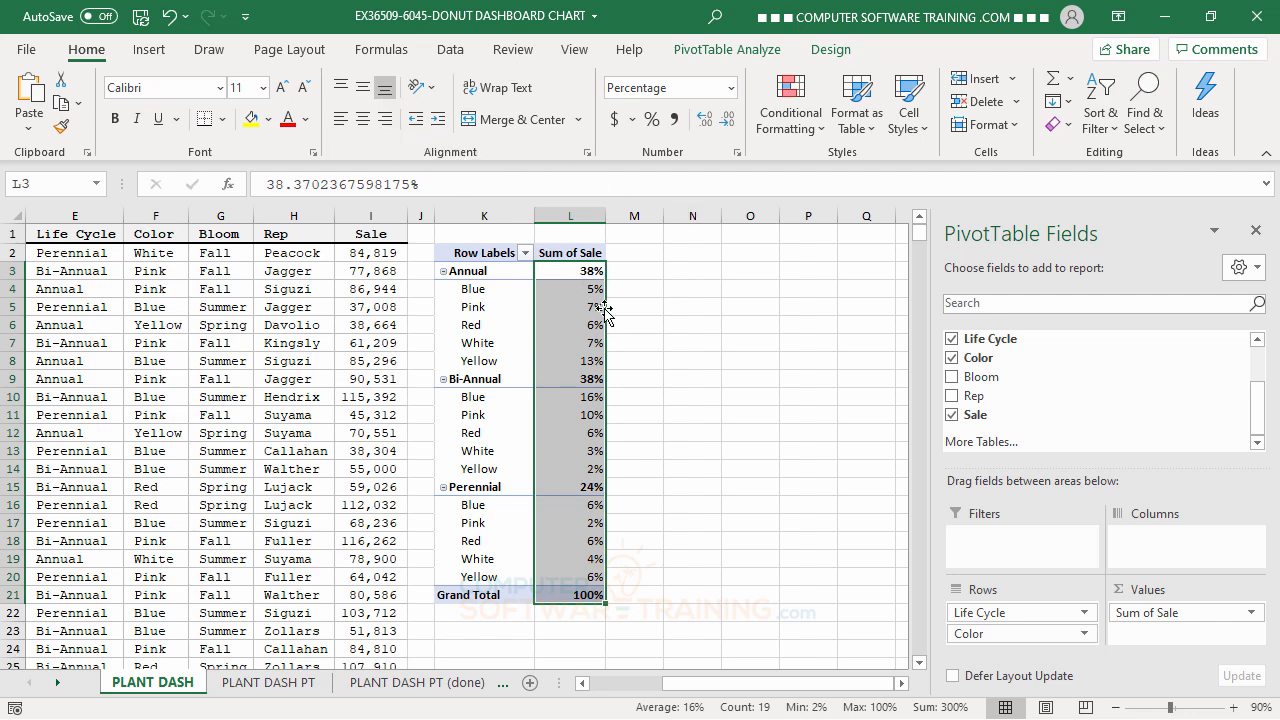
left_click(386, 120)
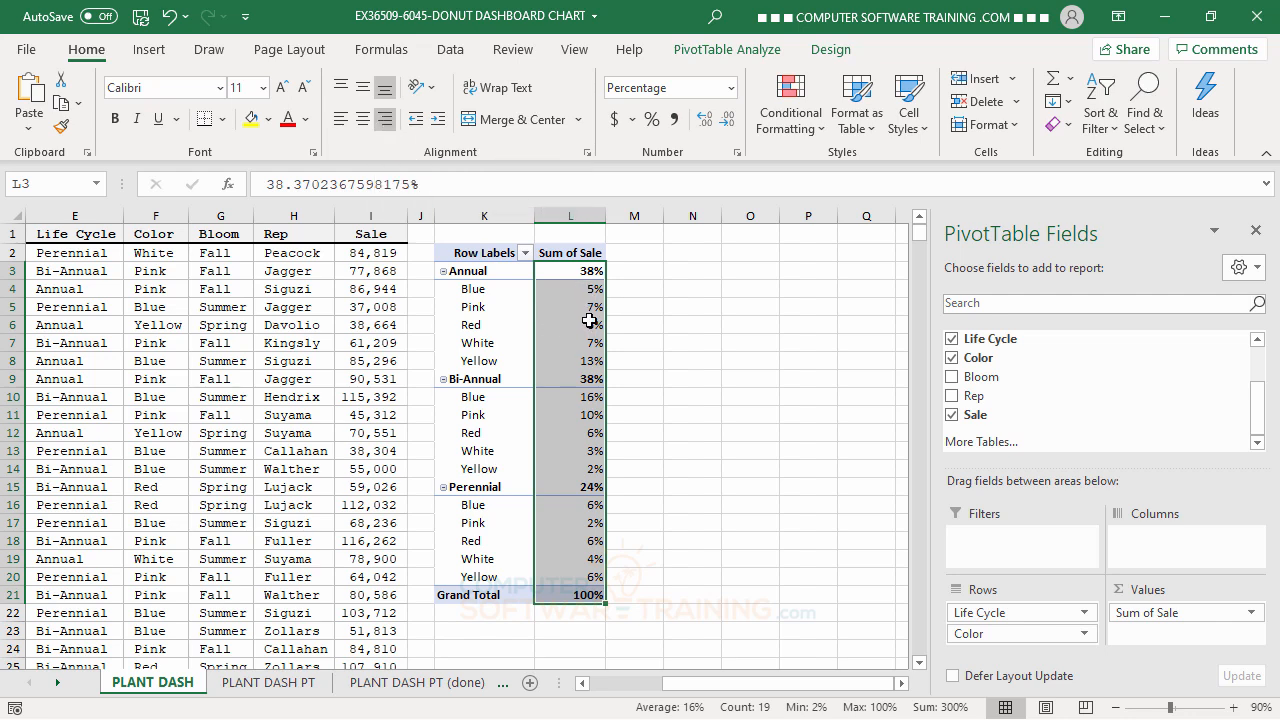
left_click(439, 120)
left_click(438, 120)
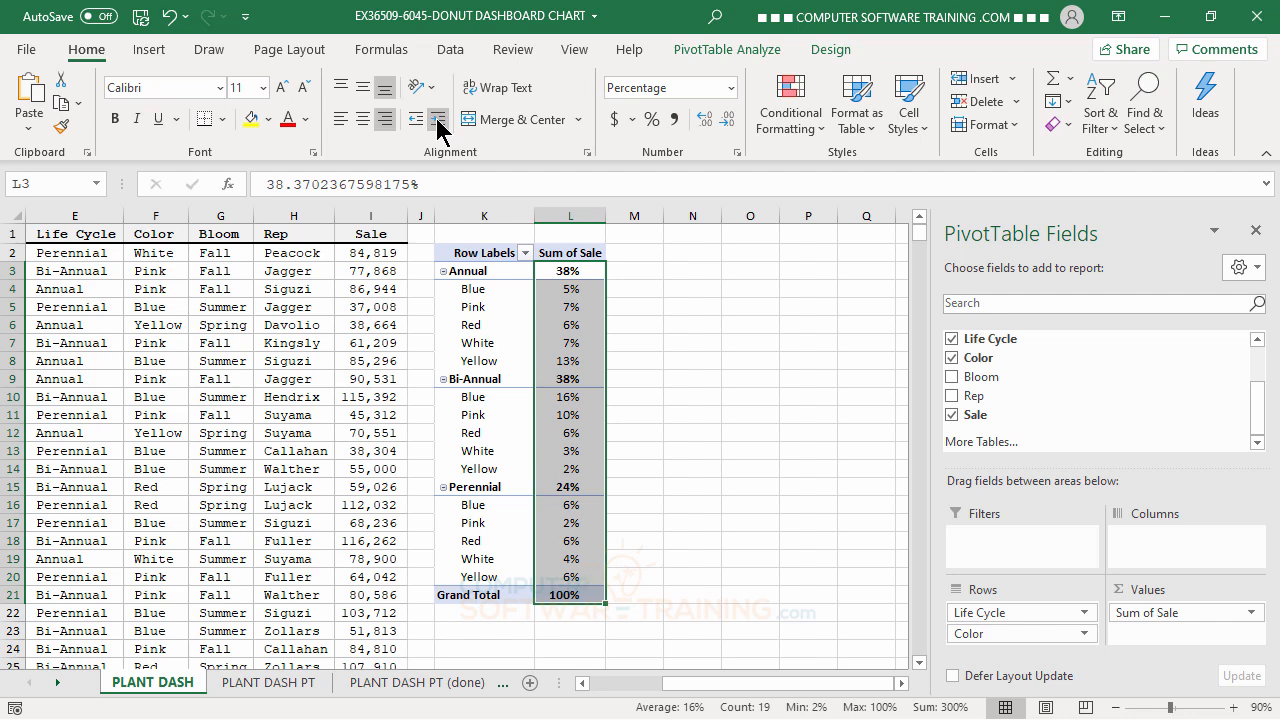
Rename the pivot table's Sum of Sale header in L2 to Sales.
left_click(565, 256)
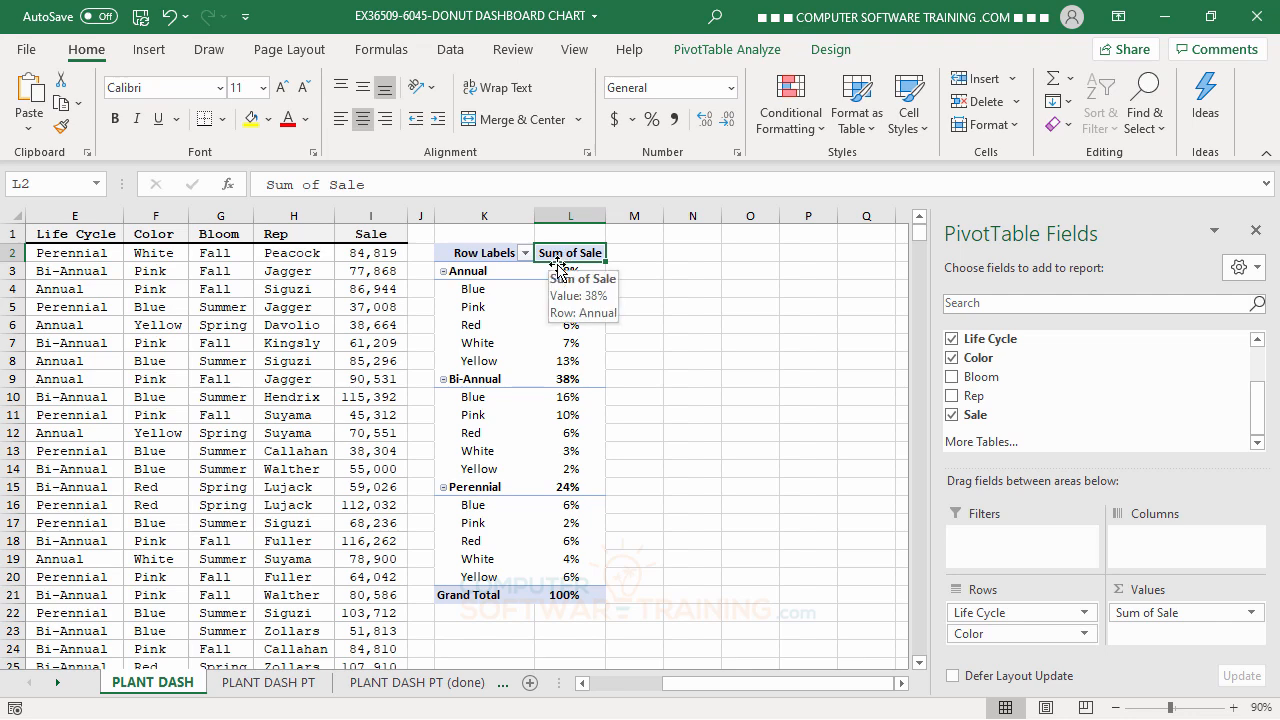
type("Sales")
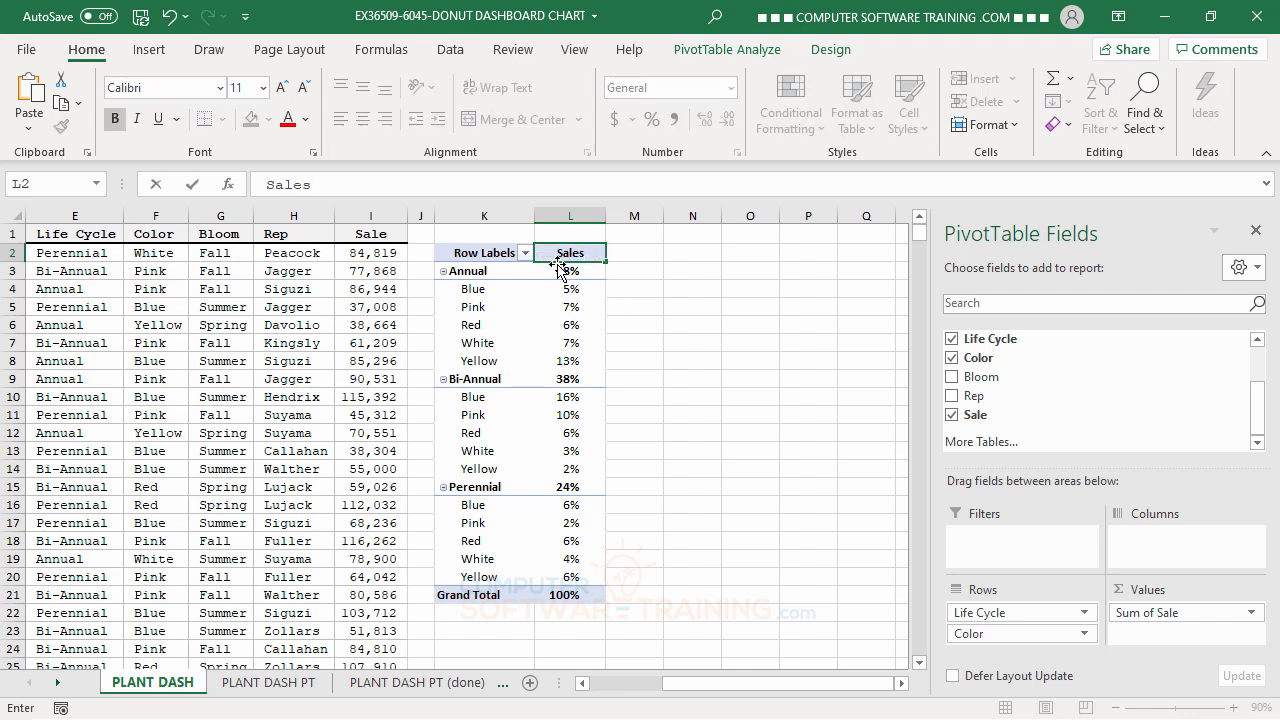
key("Return")
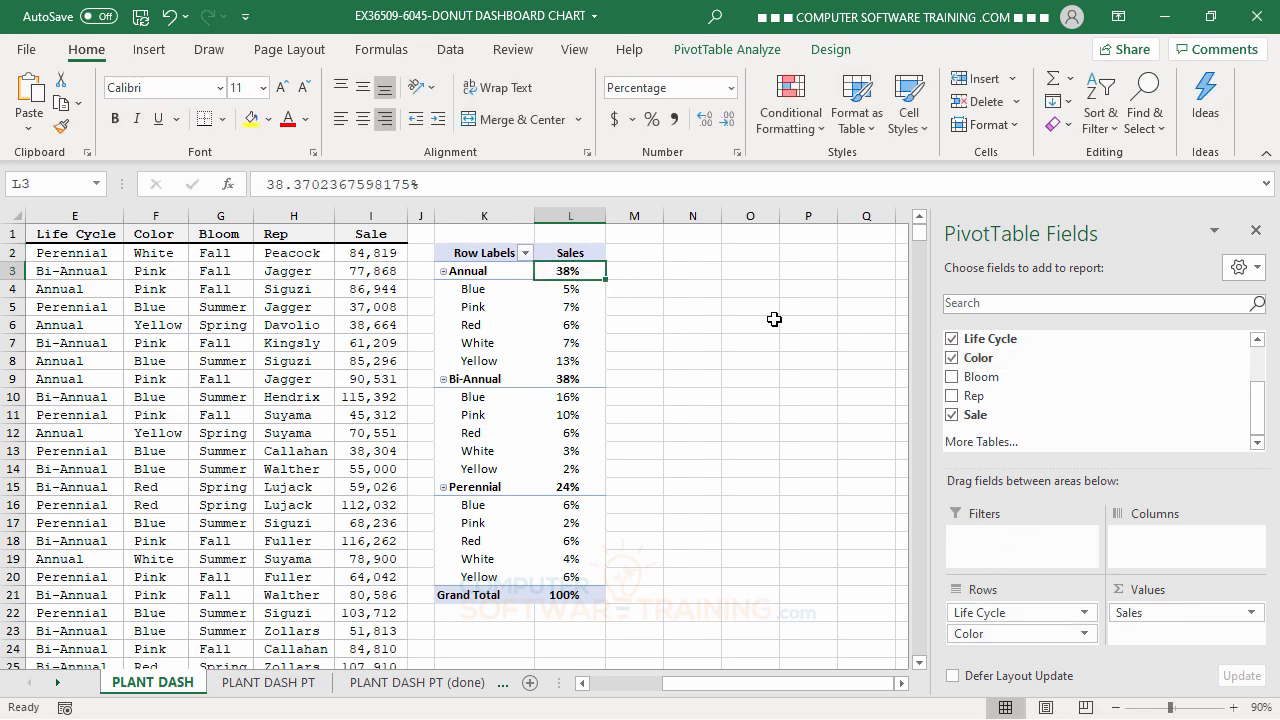
On the PLANT DASH PT (done) sheet, filter the pivot table to the first individual rep listed in the Rep filter.
left_click(408, 687)
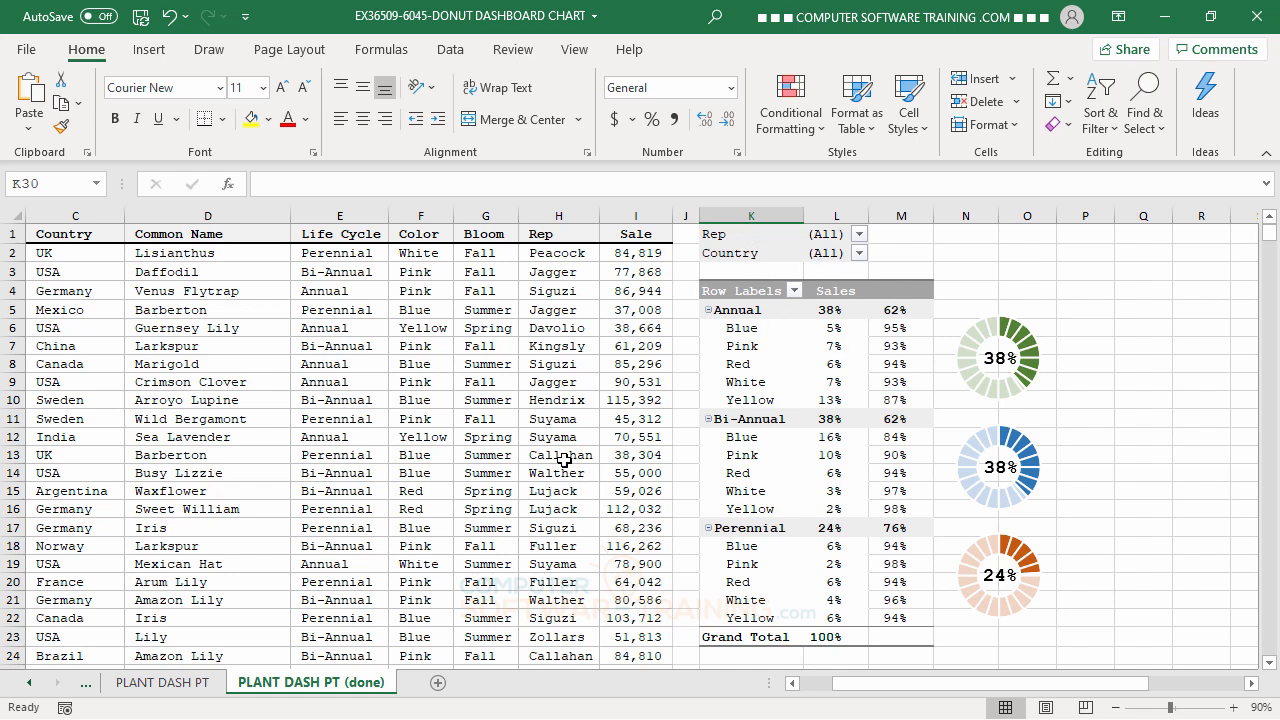
left_click(858, 234)
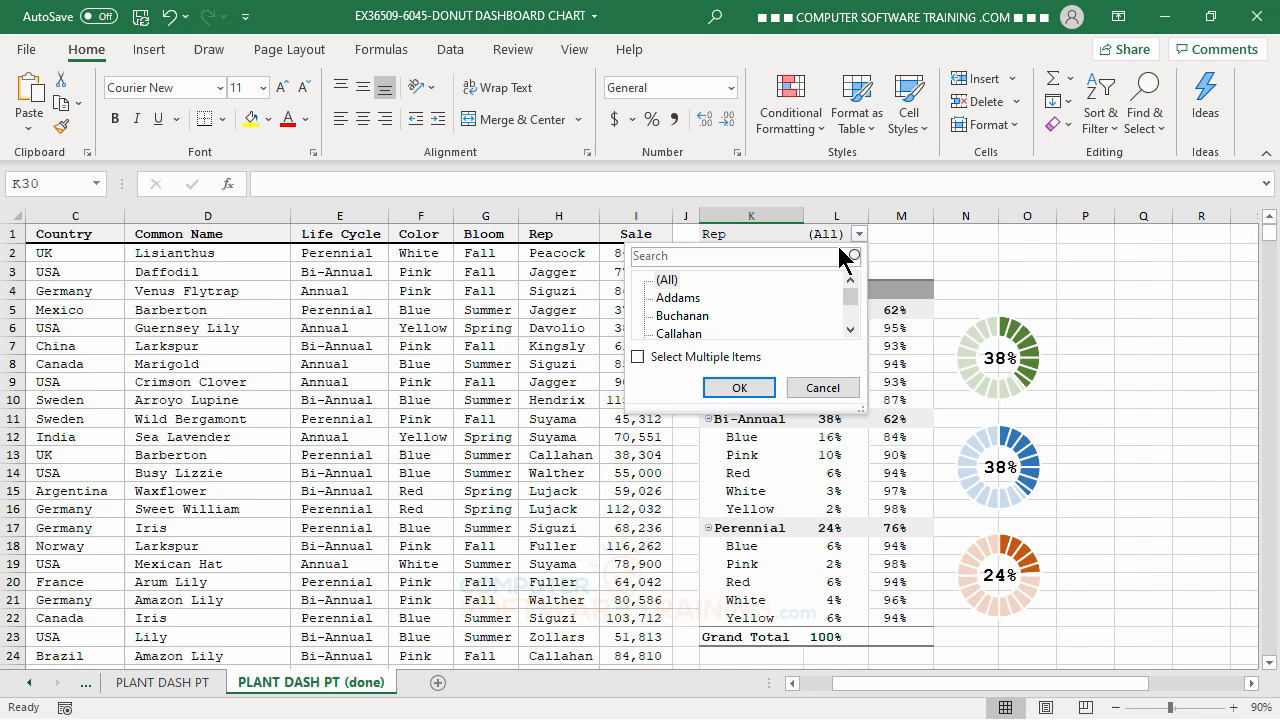
left_click(678, 298)
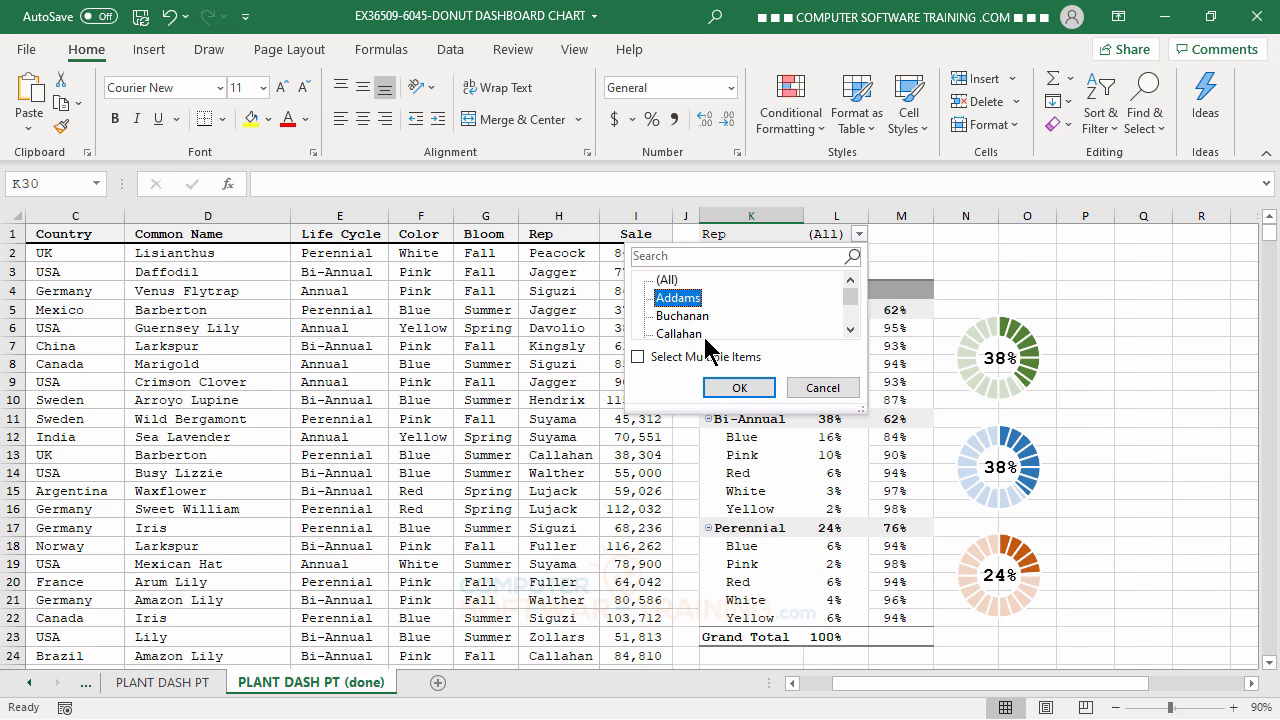
left_click(738, 388)
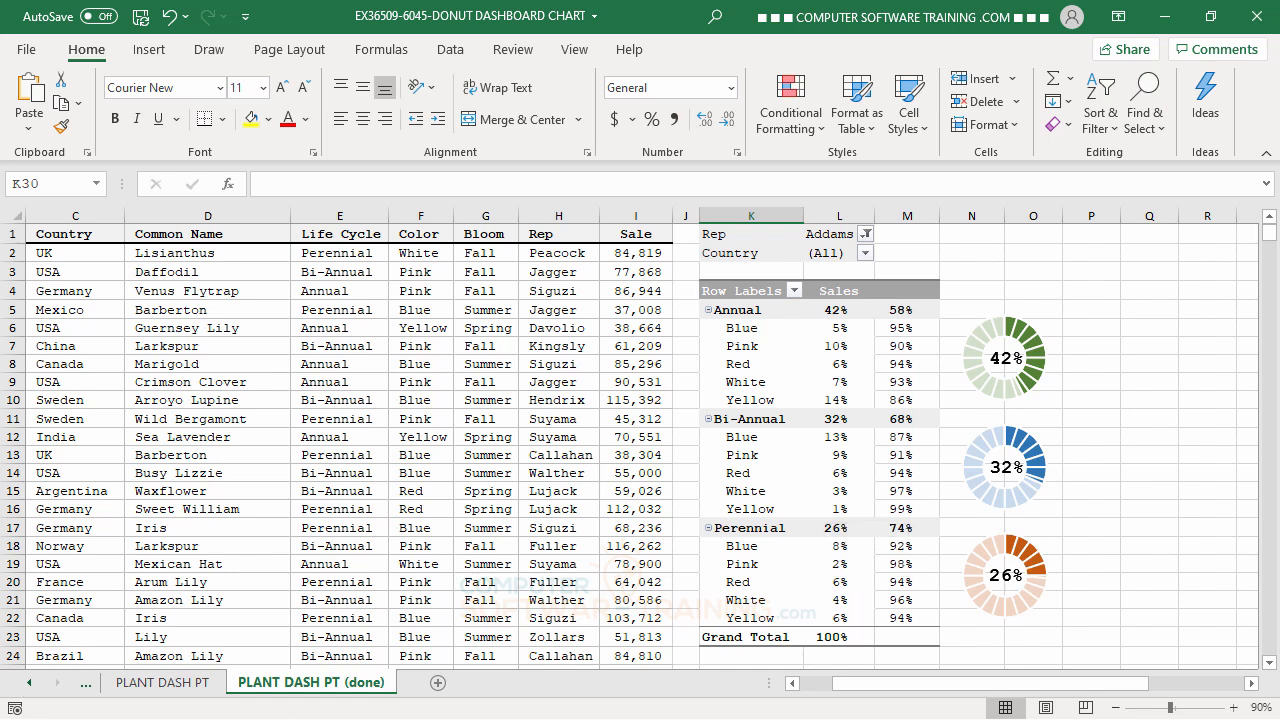
Add Rep and Country as report filters to the pivot table on the PLANT DASH sheet.
left_click(37, 690)
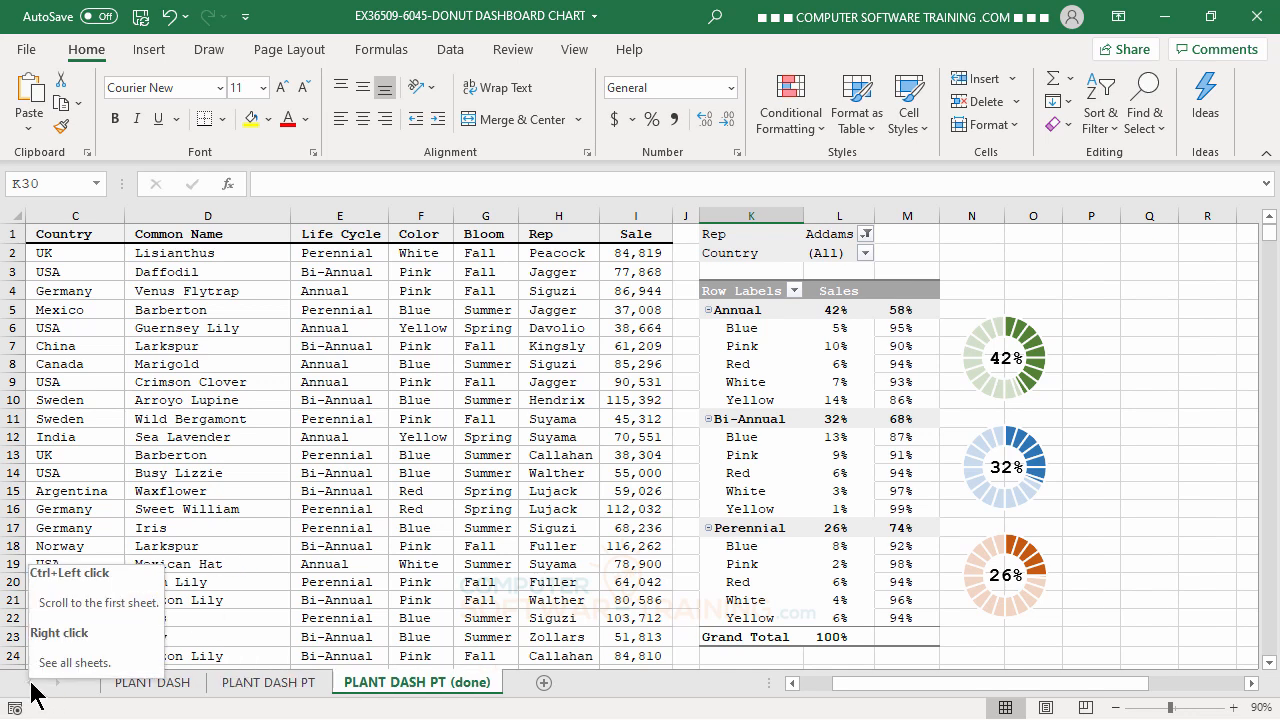
left_click(142, 686)
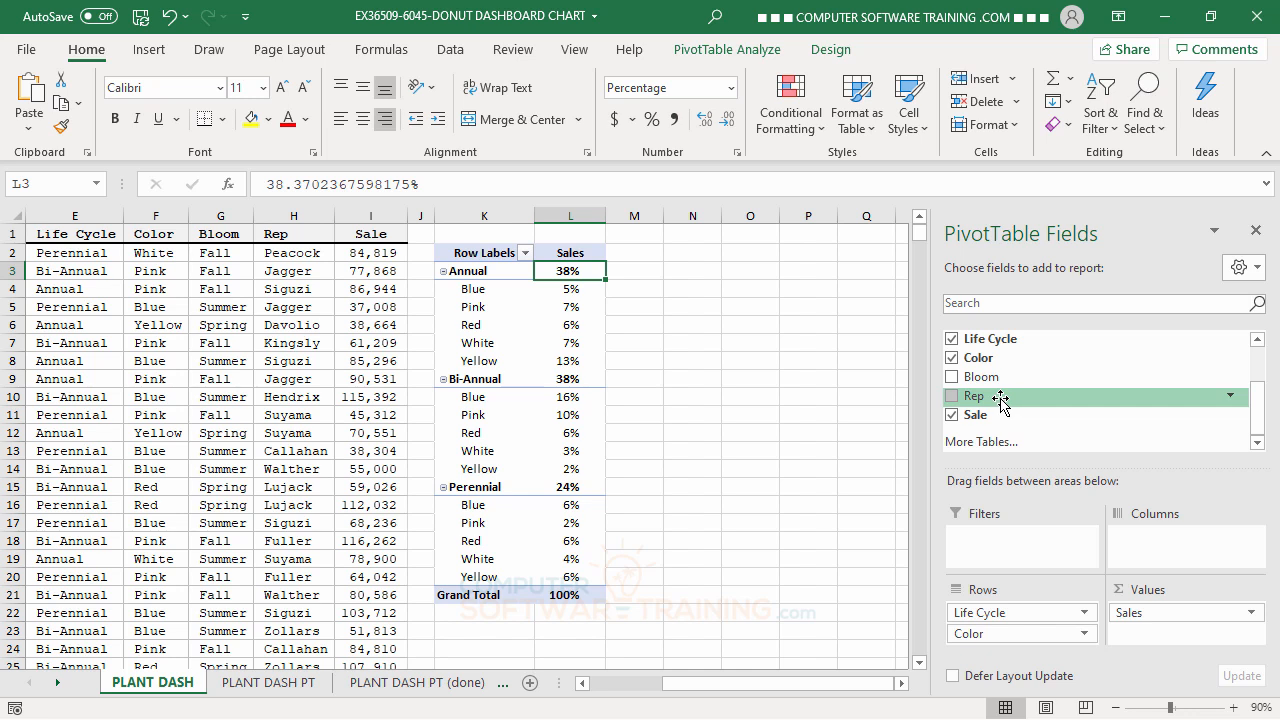
left_click_drag(1000, 400, 1006, 538)
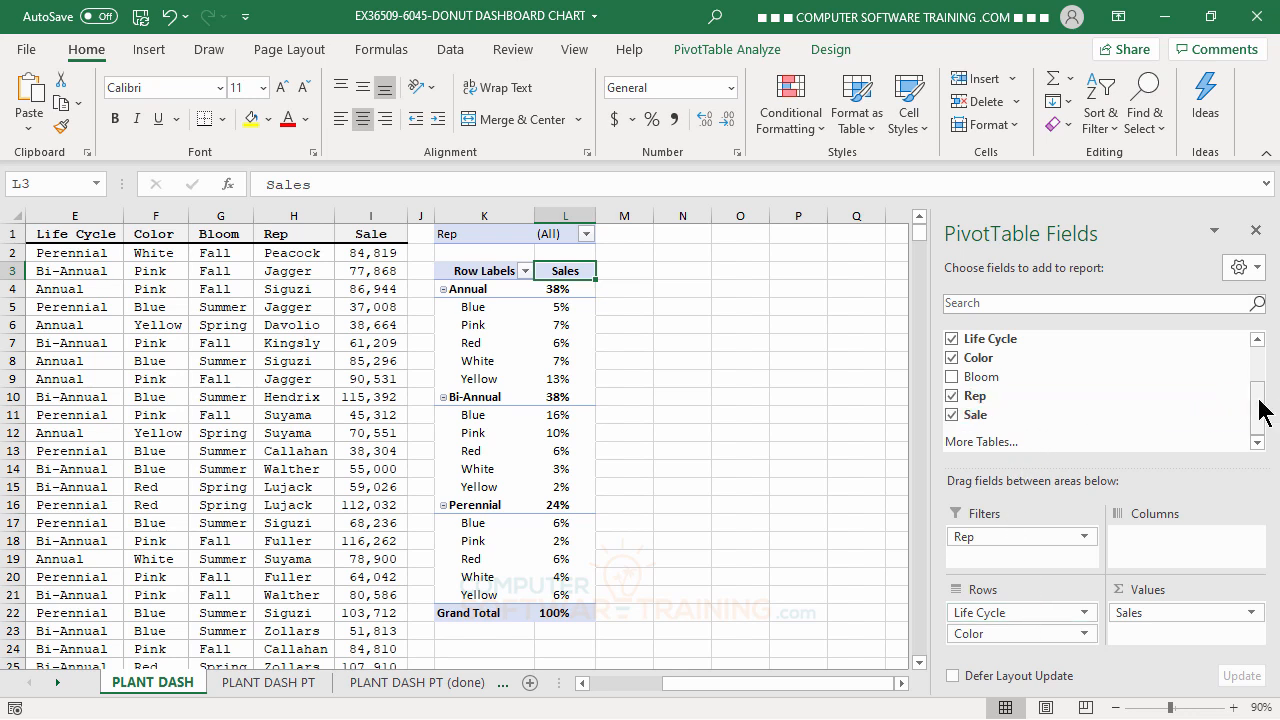
left_click_drag(1259, 400, 1258, 360)
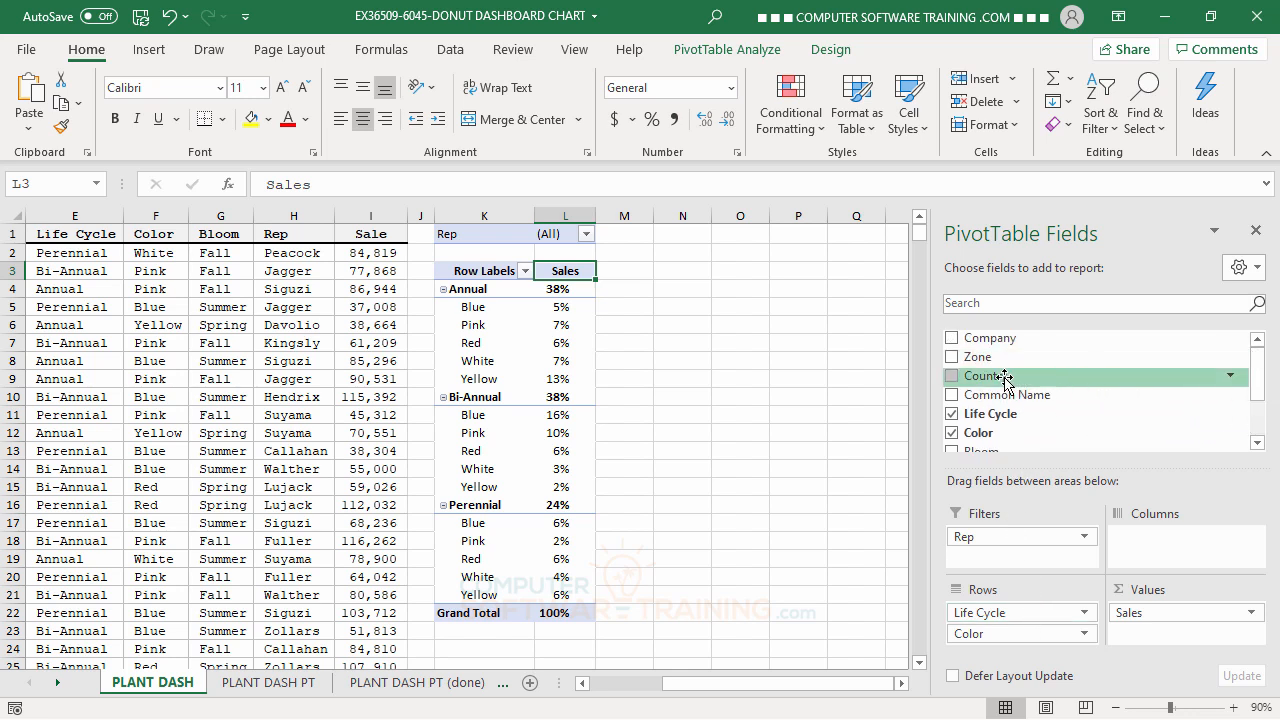
left_click_drag(1001, 378, 1002, 557)
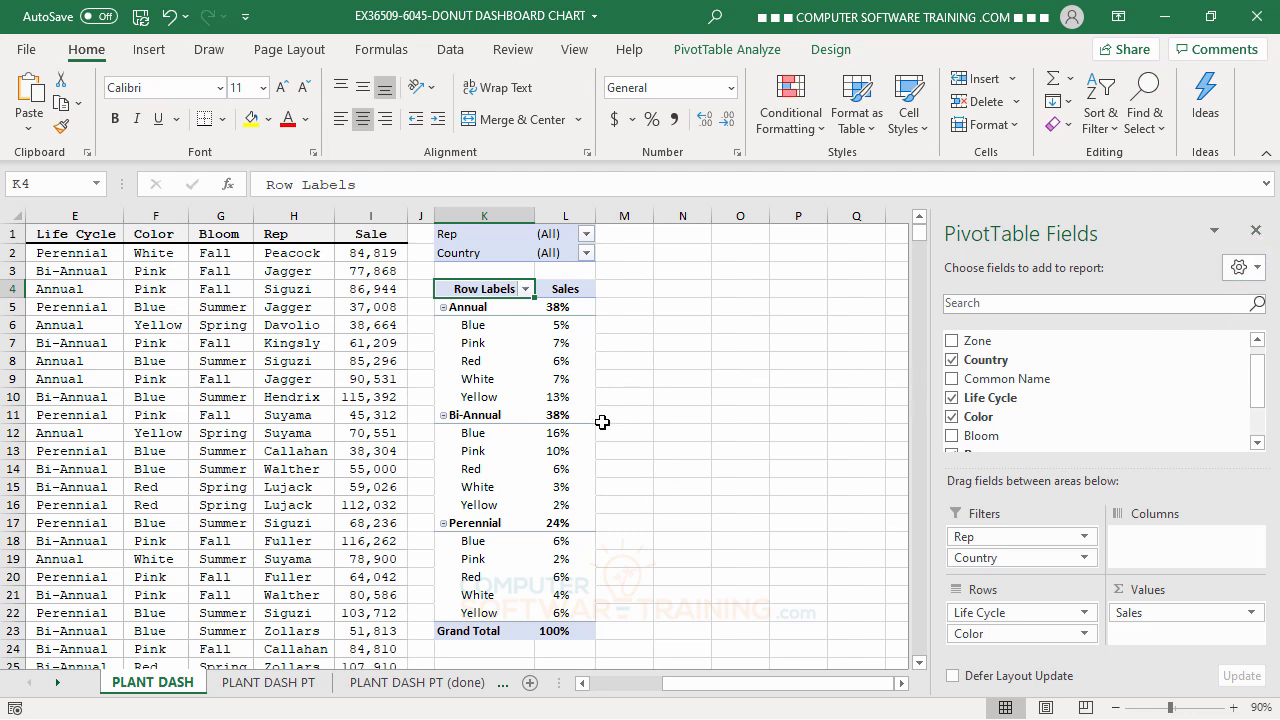
Apply the White, Pivot Style Medium 8 style to the pivot table.
left_click(470, 327)
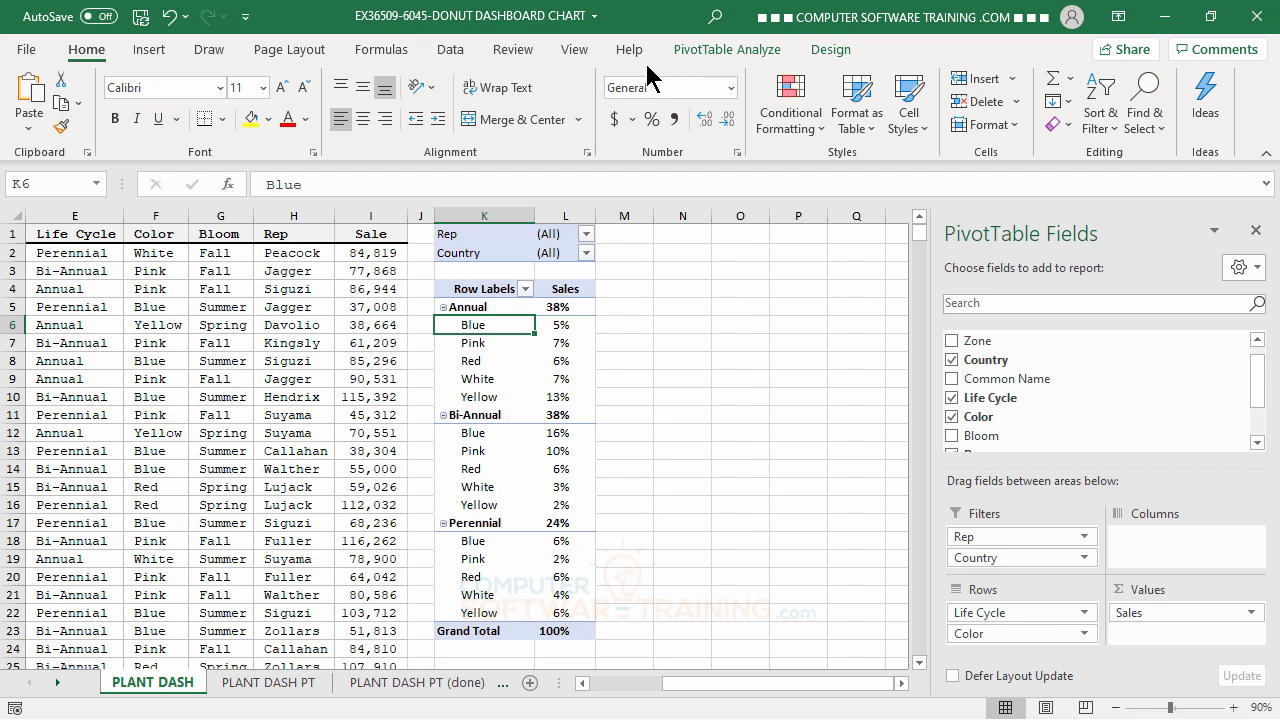
left_click(826, 51)
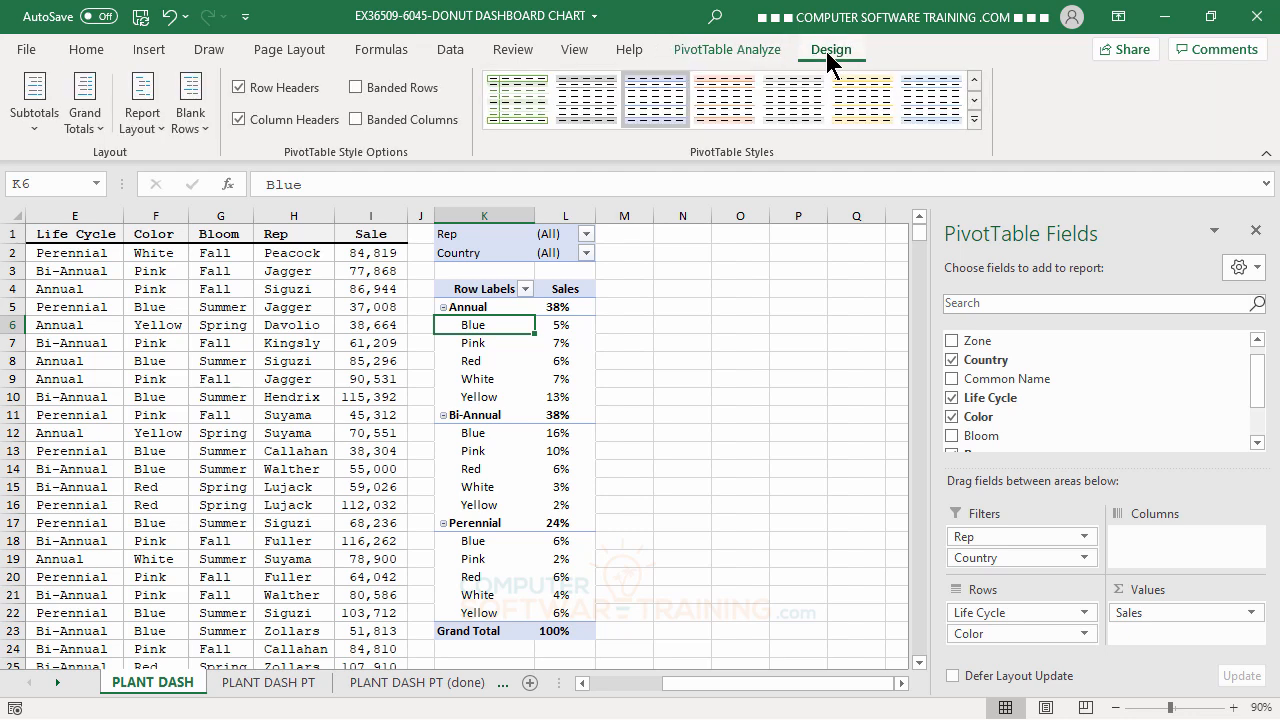
left_click(974, 119)
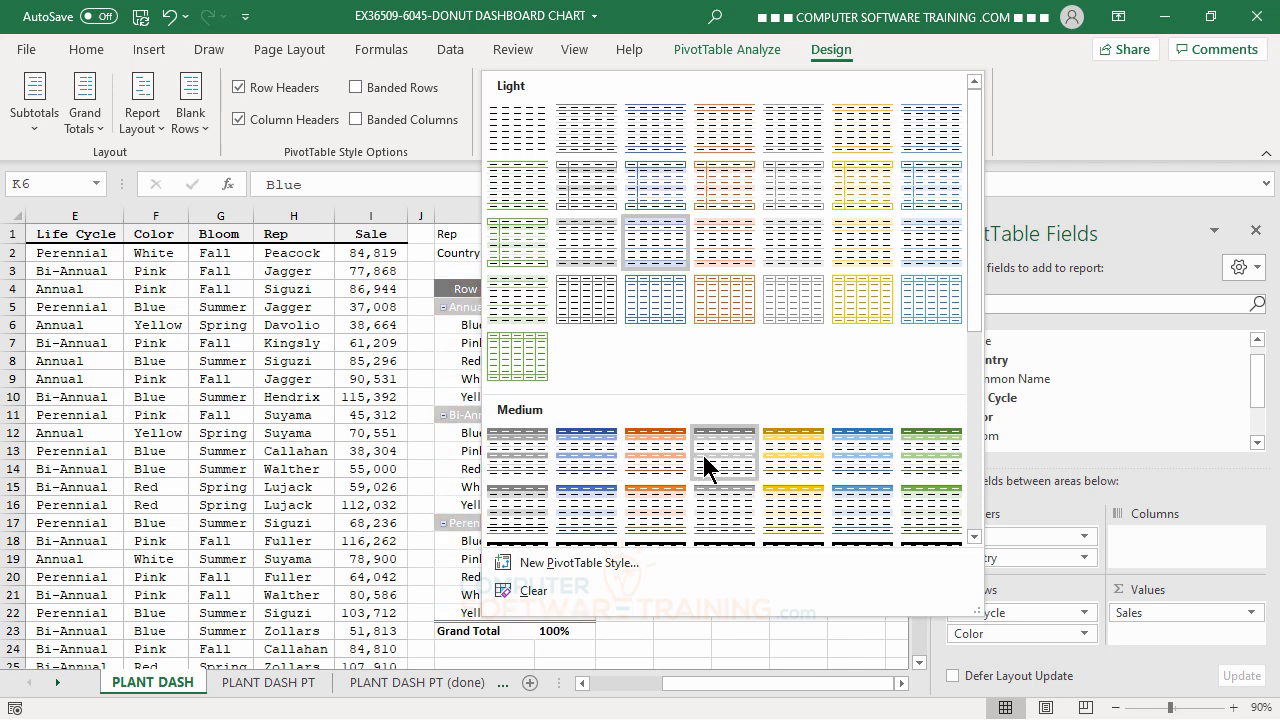
left_click(533, 510)
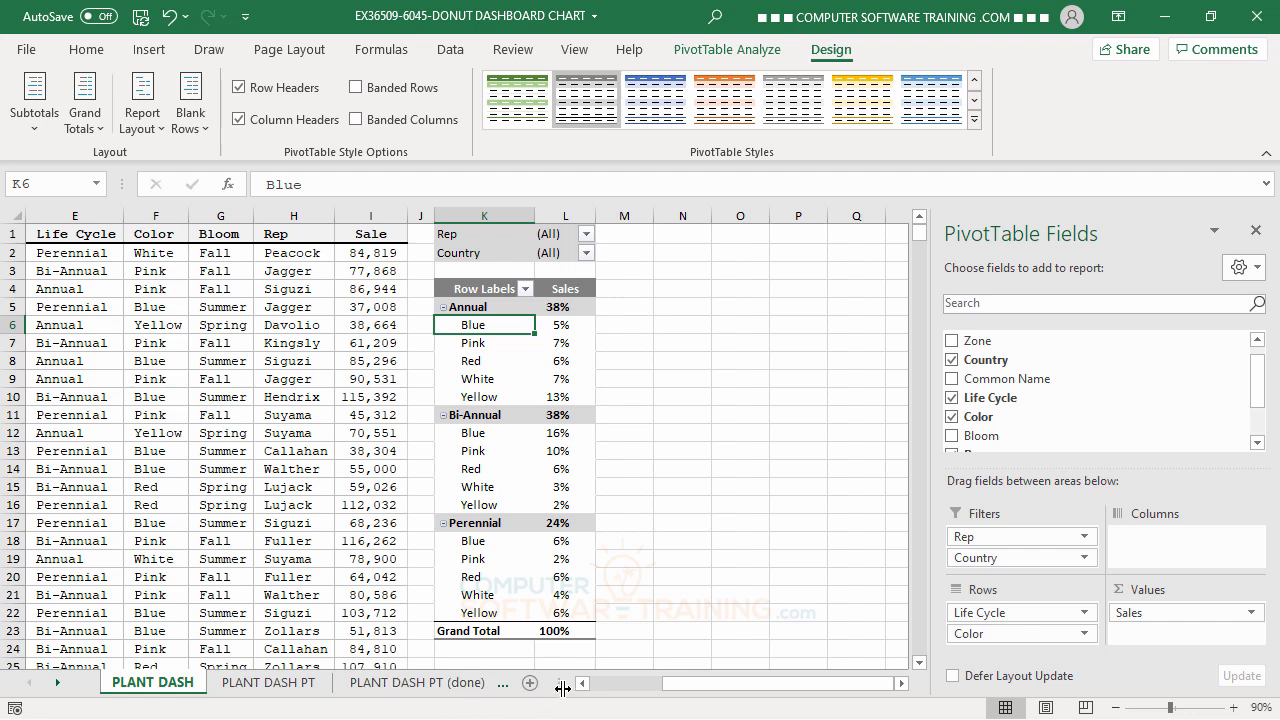
Make room for all sheet names, and examine the three donut charts and their source percentages on PLANT DASH PT (done).
left_click_drag(563, 688, 656, 688)
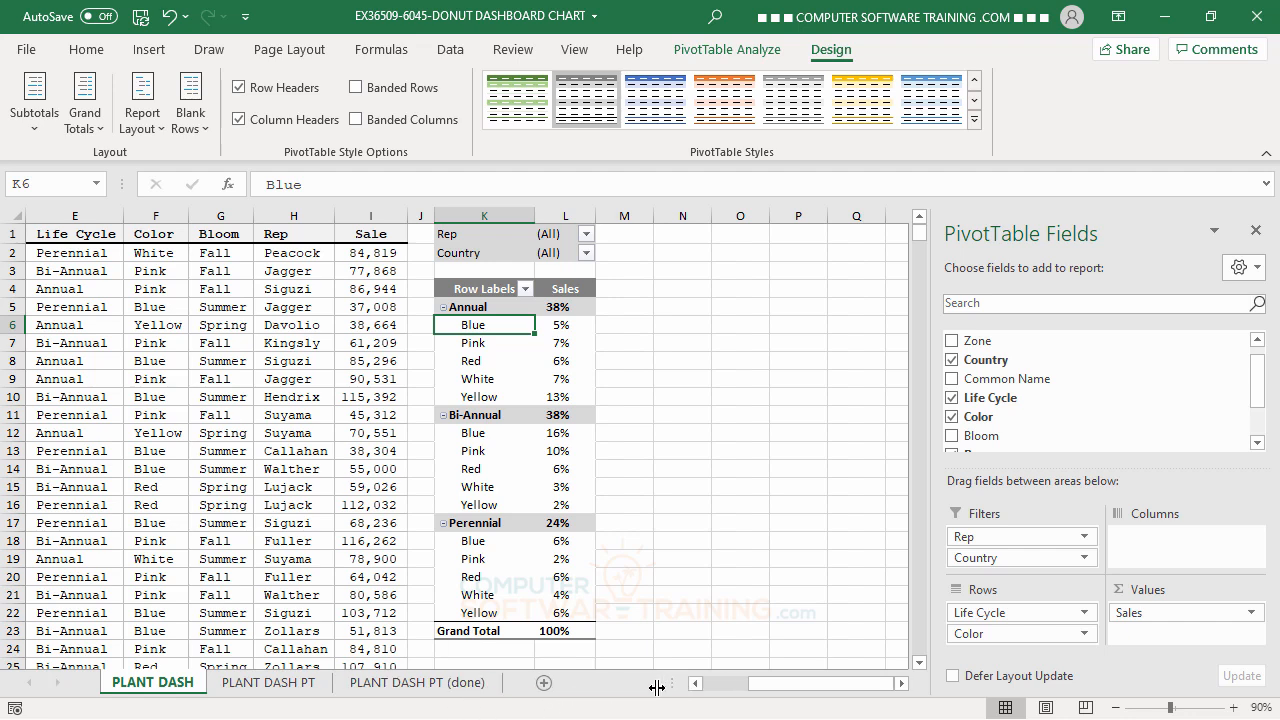
left_click(418, 682)
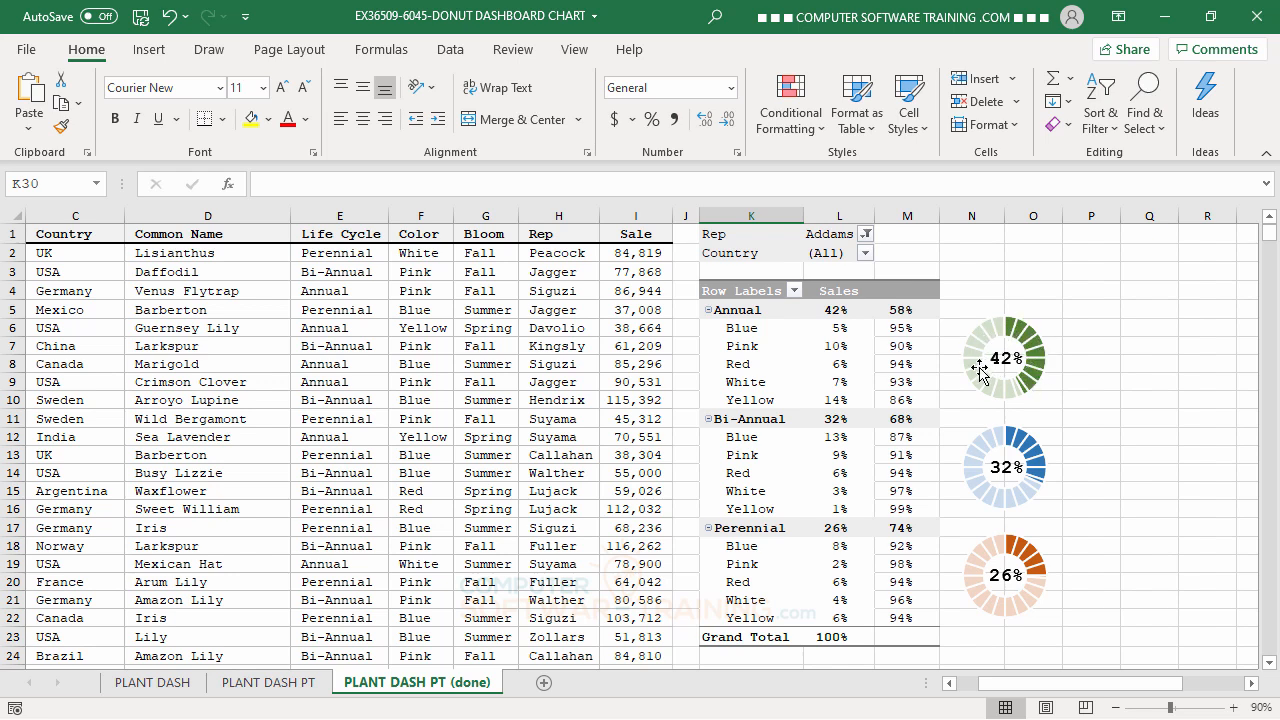
mouse_move(1003, 389)
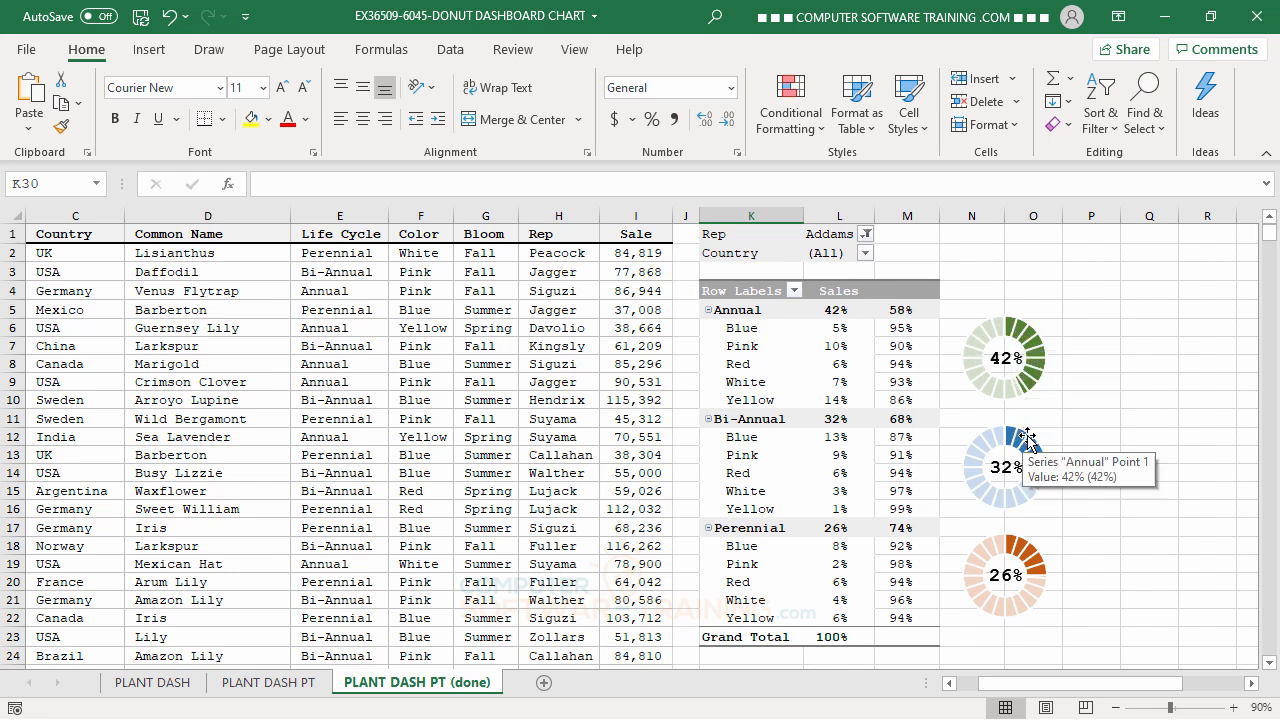
mouse_move(1032, 487)
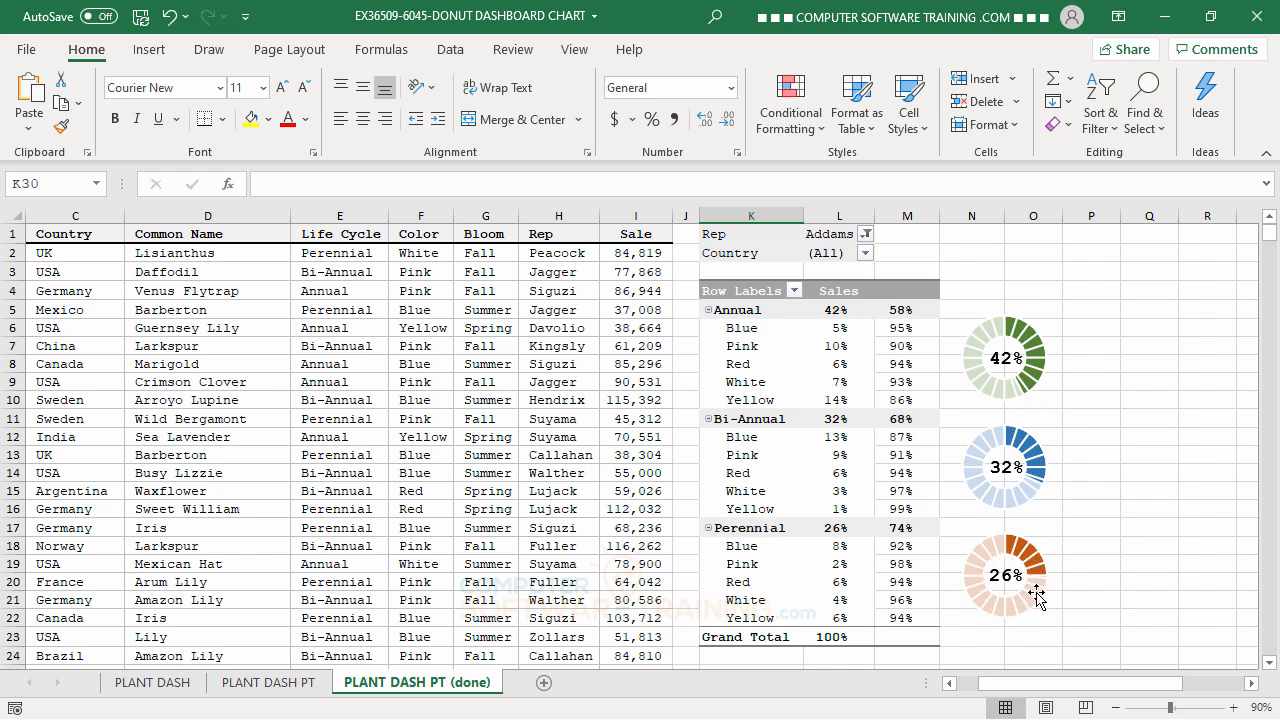
mouse_move(1018, 610)
mouse_move(832, 313)
On PLANT DASH, enter the formula =1-L5 in M5 and fill it down through M22.
left_click(160, 683)
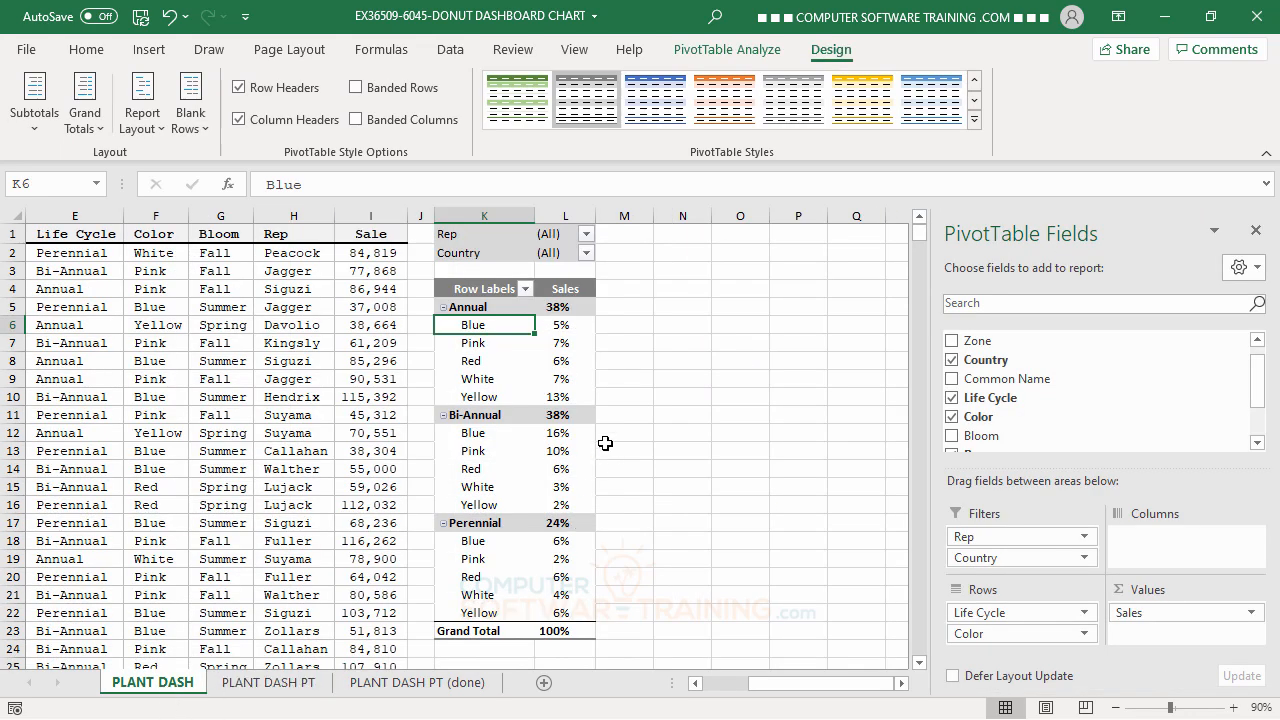
left_click(617, 306)
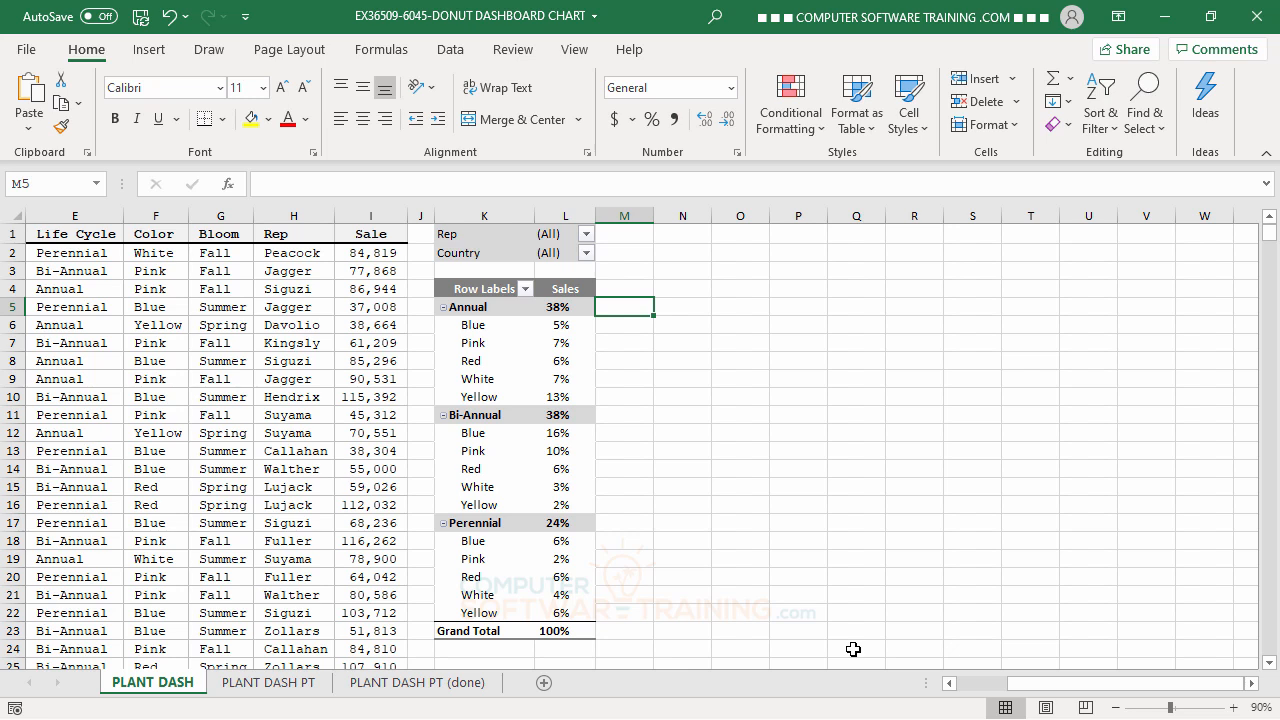
type("=")
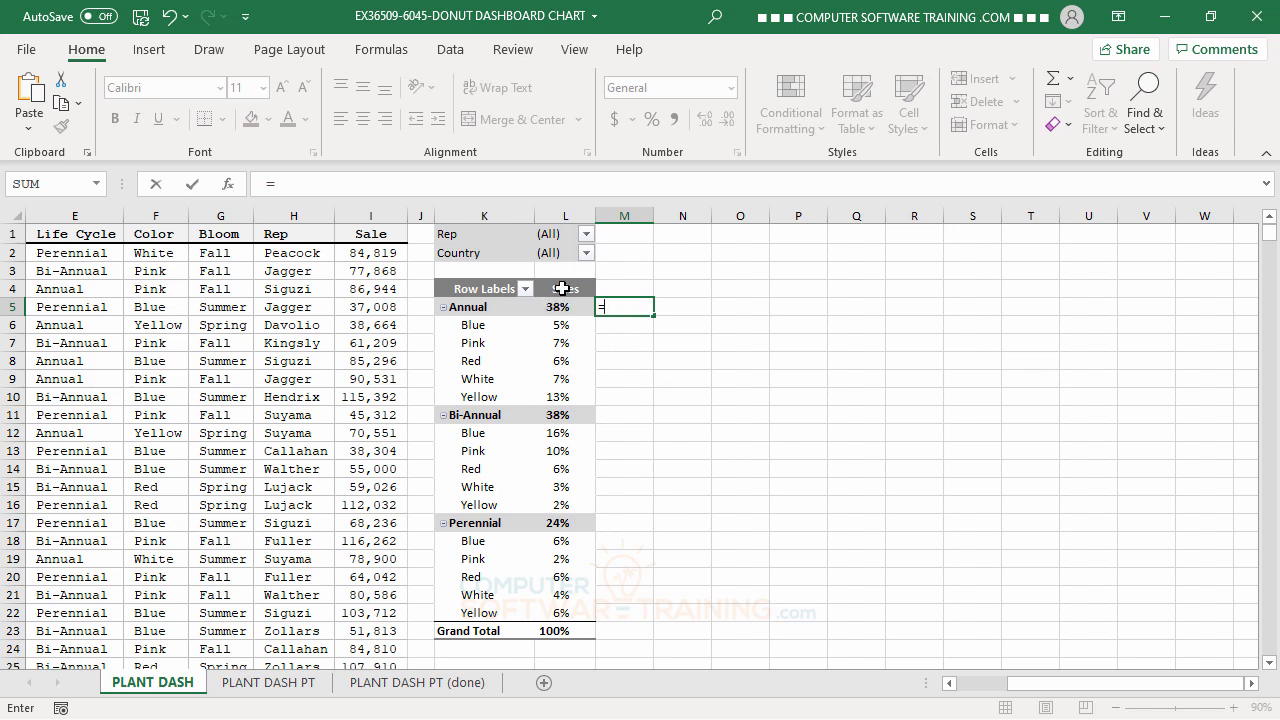
type("1-")
left_click(556, 307)
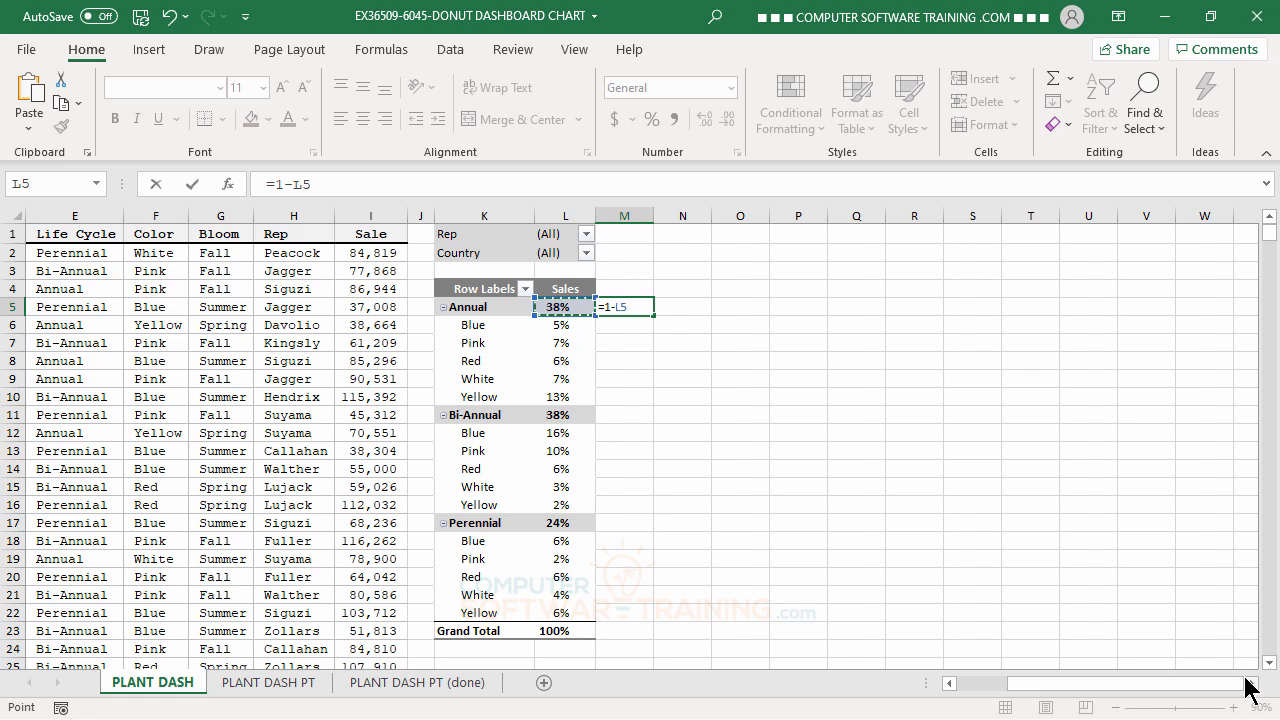
key("Return")
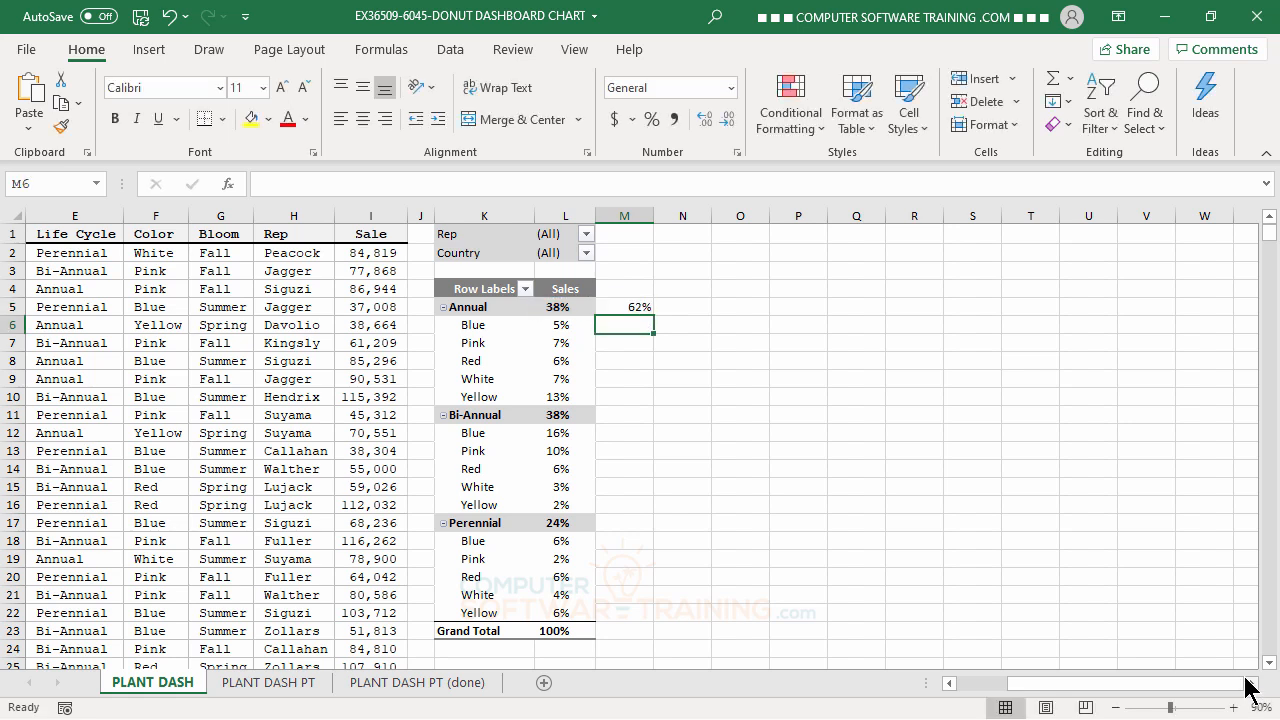
left_click(630, 307)
left_click_drag(655, 317, 651, 612)
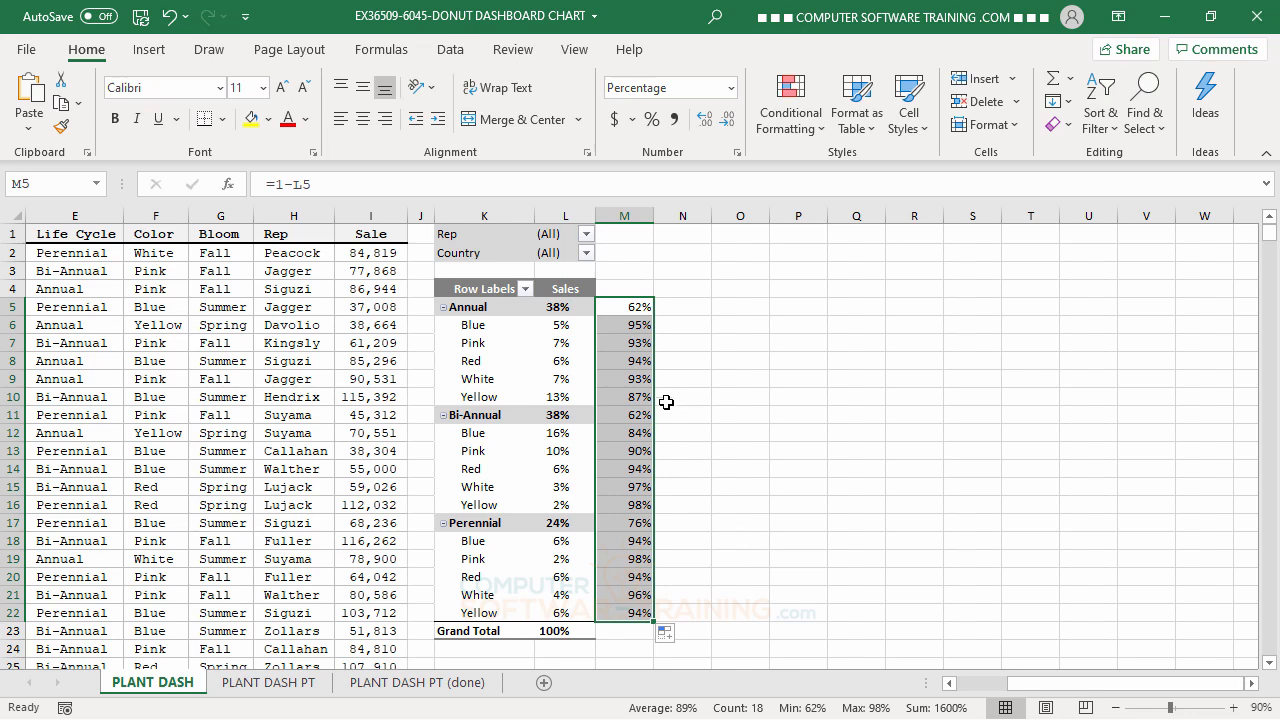
Turn the pivot table's Generate GetPivotData option on and back off, and return to the formula in M5.
left_click(556, 326)
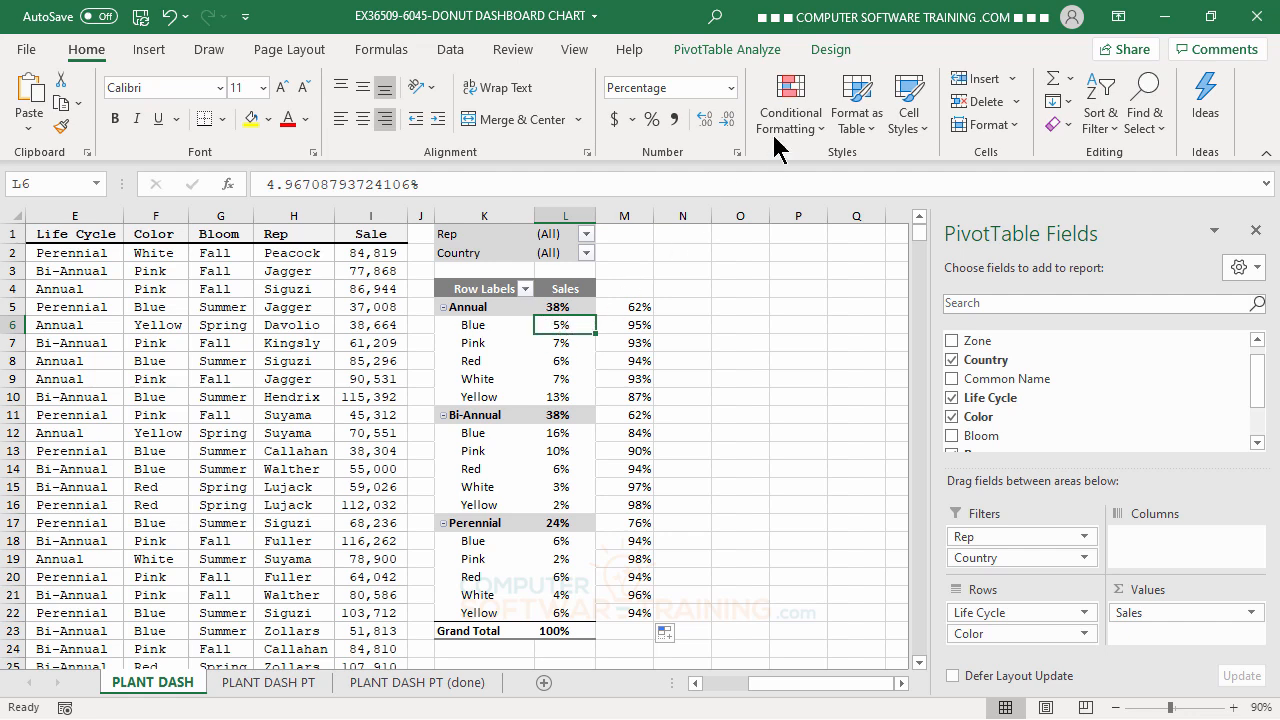
left_click(728, 50)
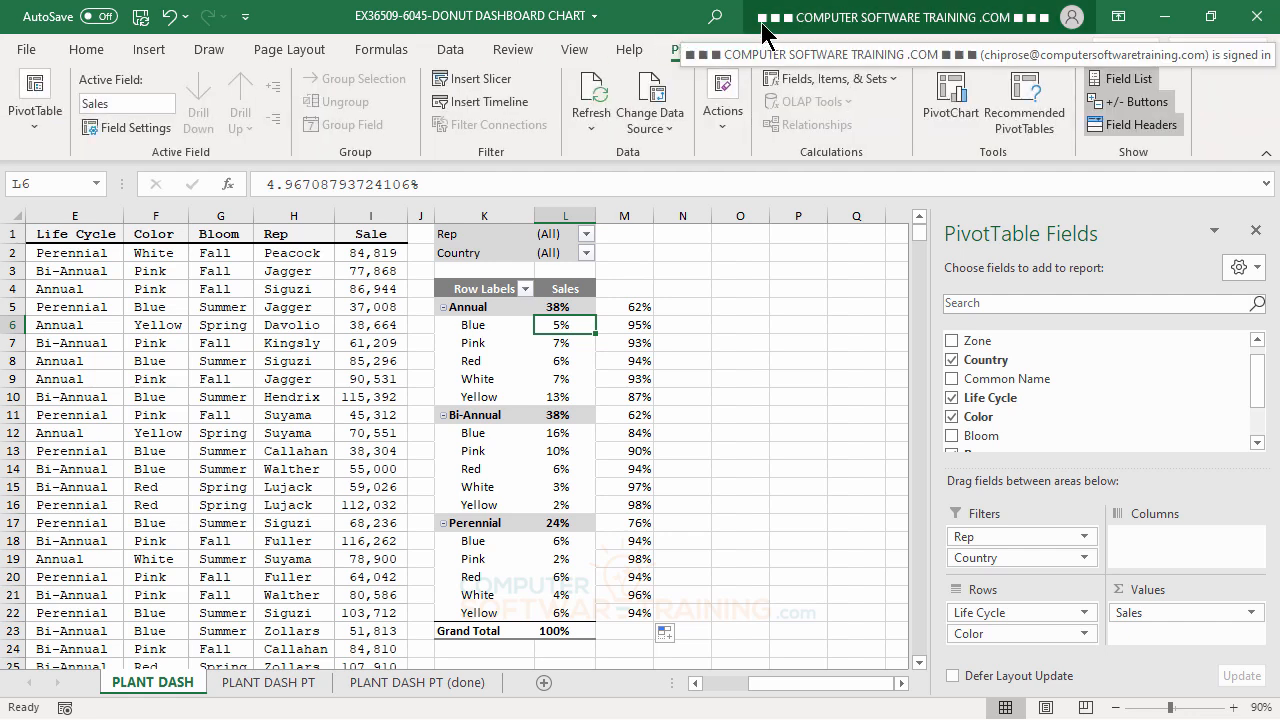
left_click(40, 140)
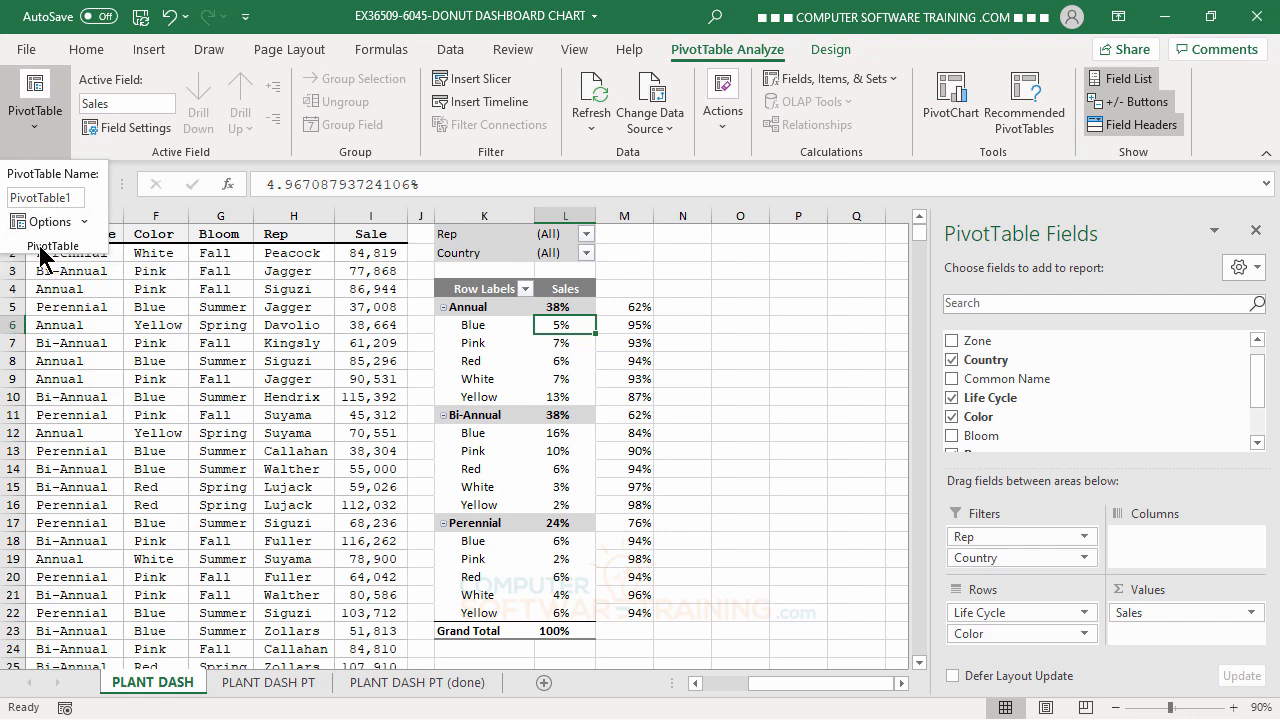
left_click(84, 220)
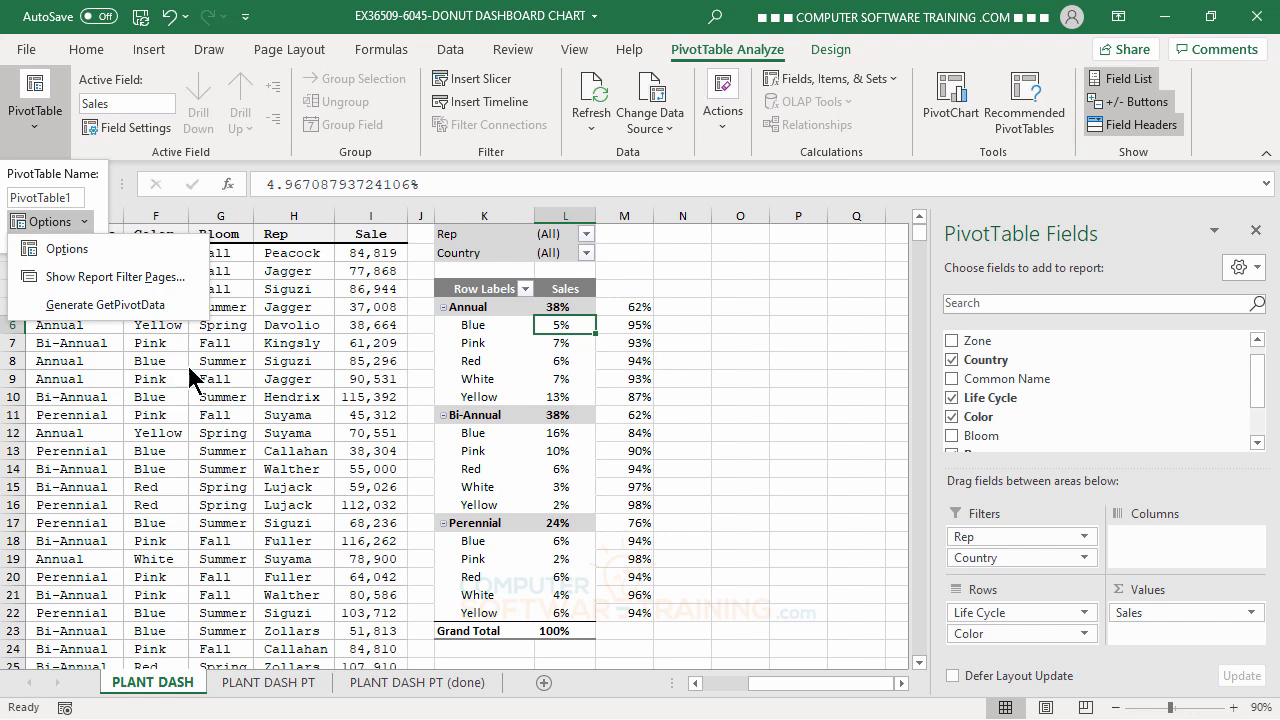
left_click(86, 313)
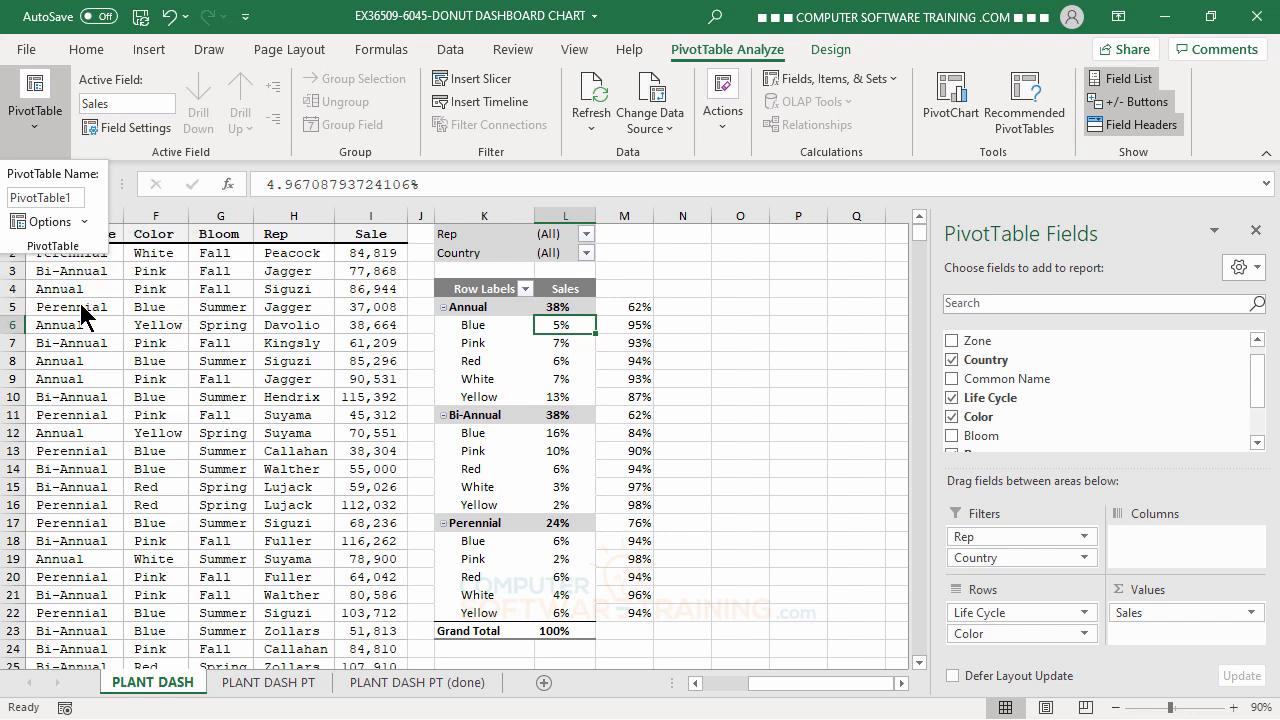
left_click(86, 221)
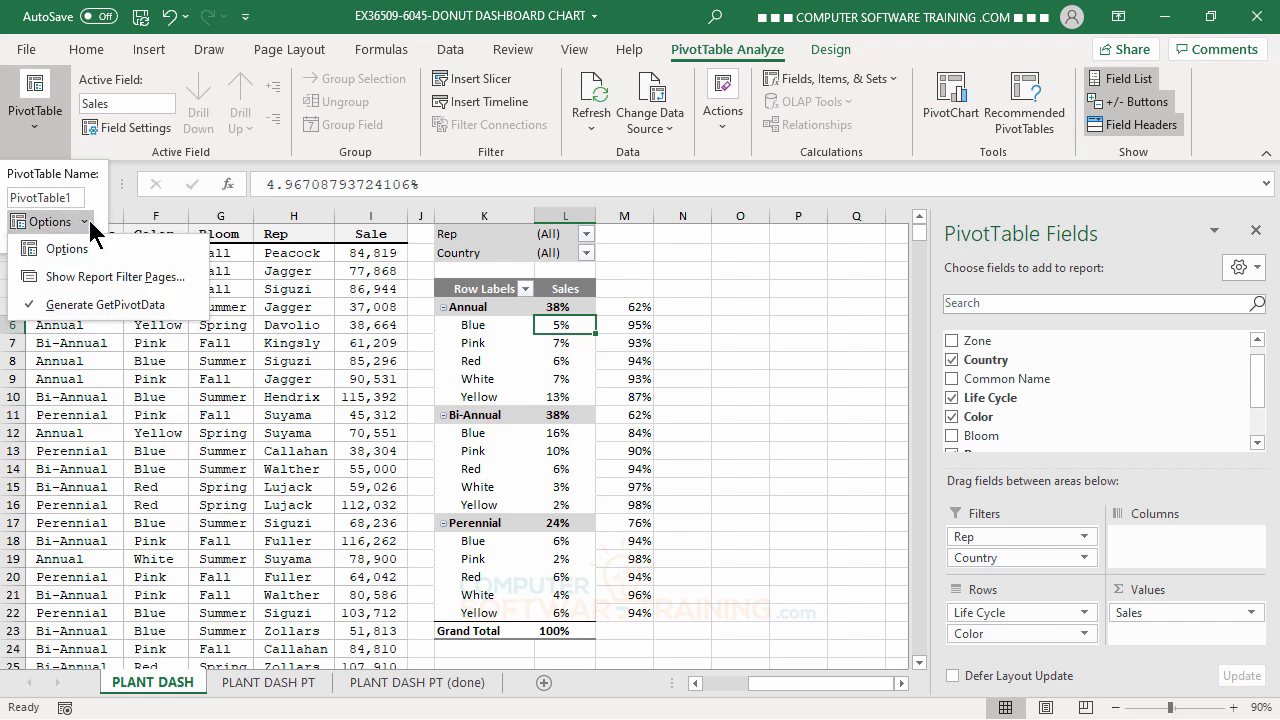
left_click(72, 310)
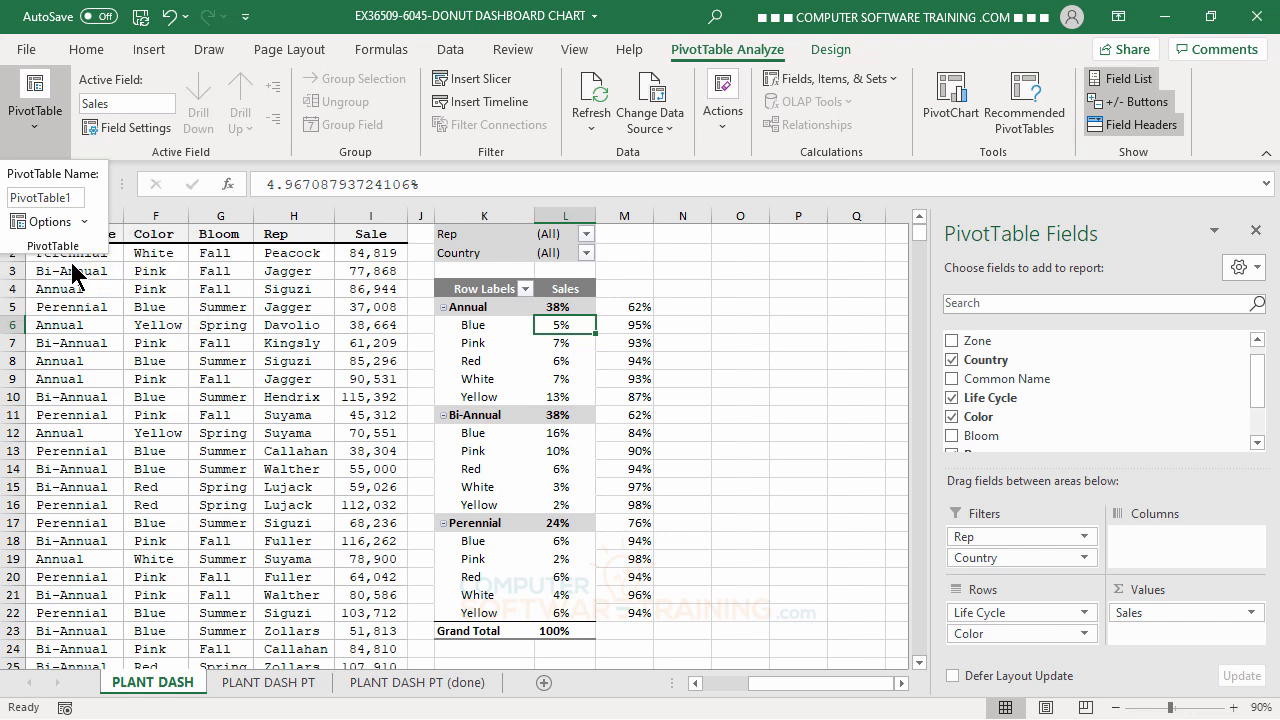
left_click(85, 222)
left_click(86, 222)
left_click(636, 306)
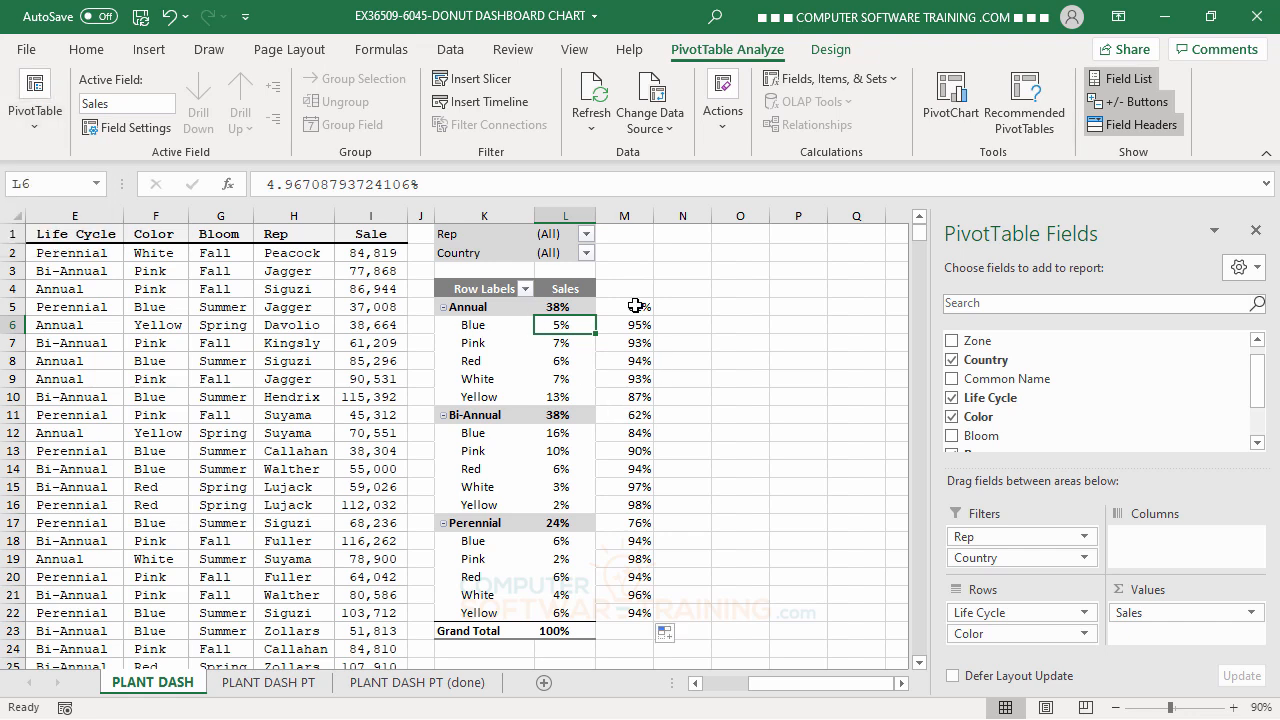
Copy the formatting of the pivot table's Sales column, L4:L23, onto the remainder column starting at M4, and center it.
left_click(621, 306)
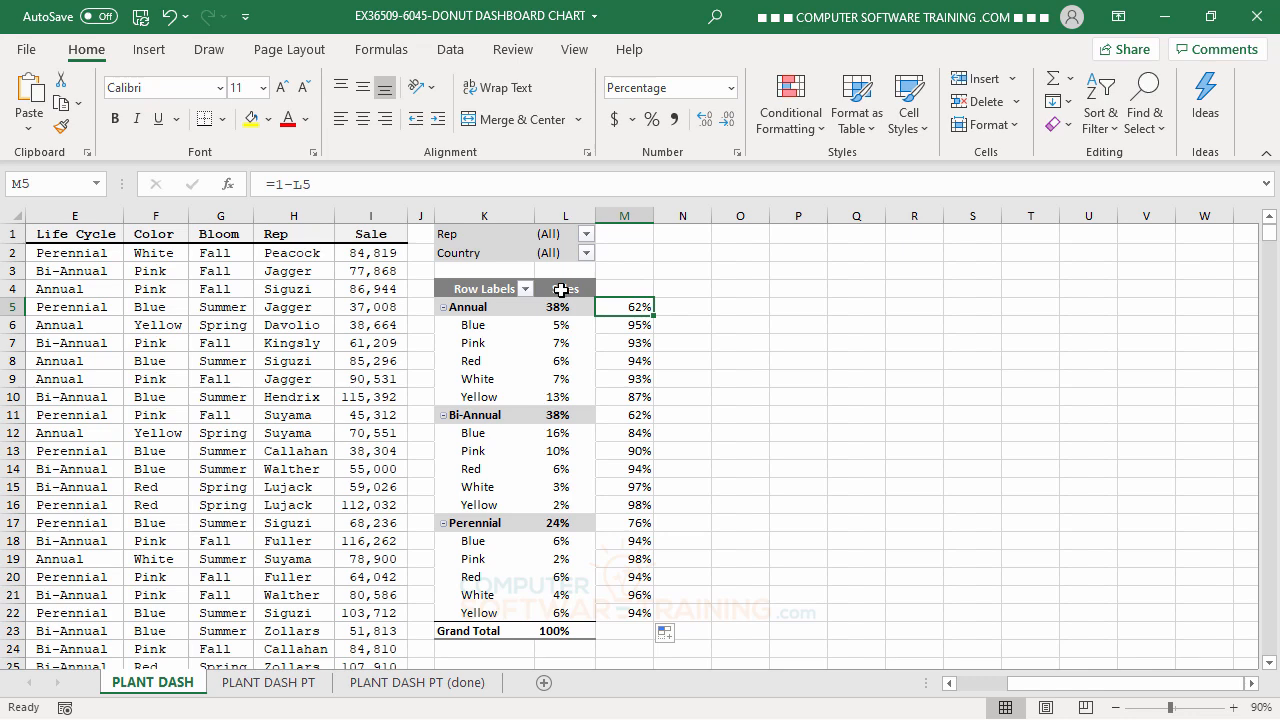
left_click_drag(561, 289, 546, 632)
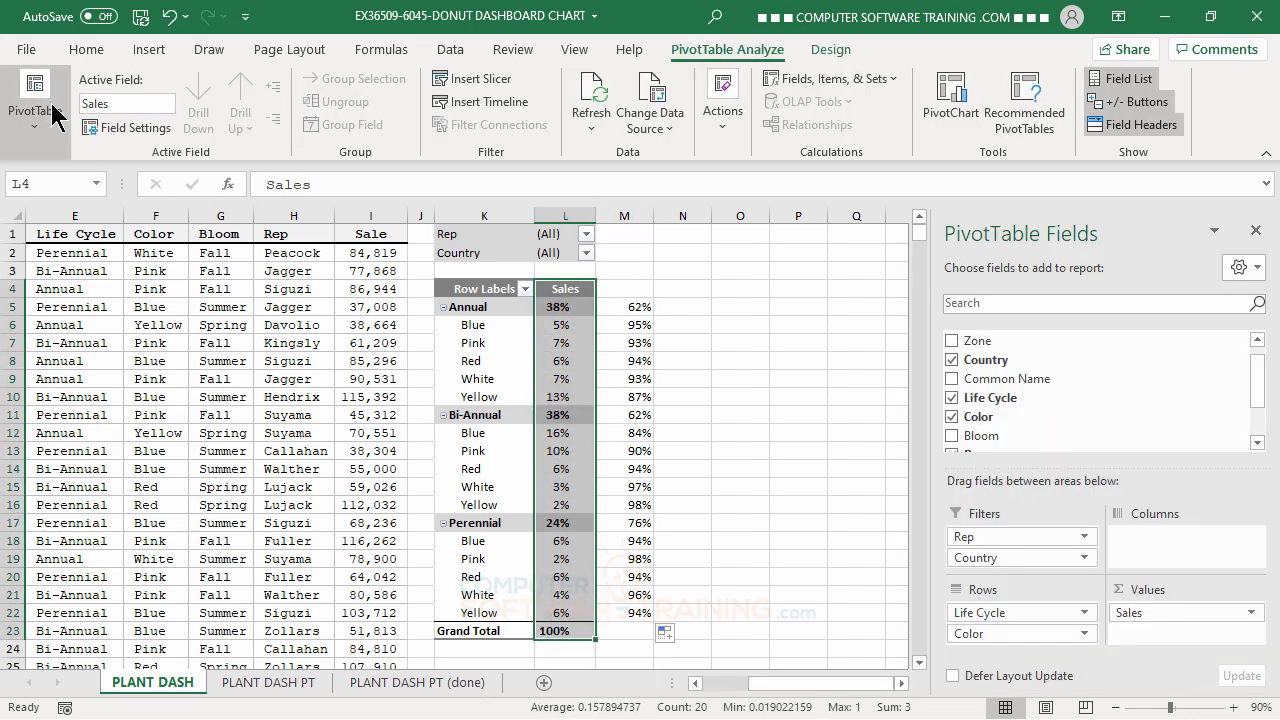
left_click(90, 50)
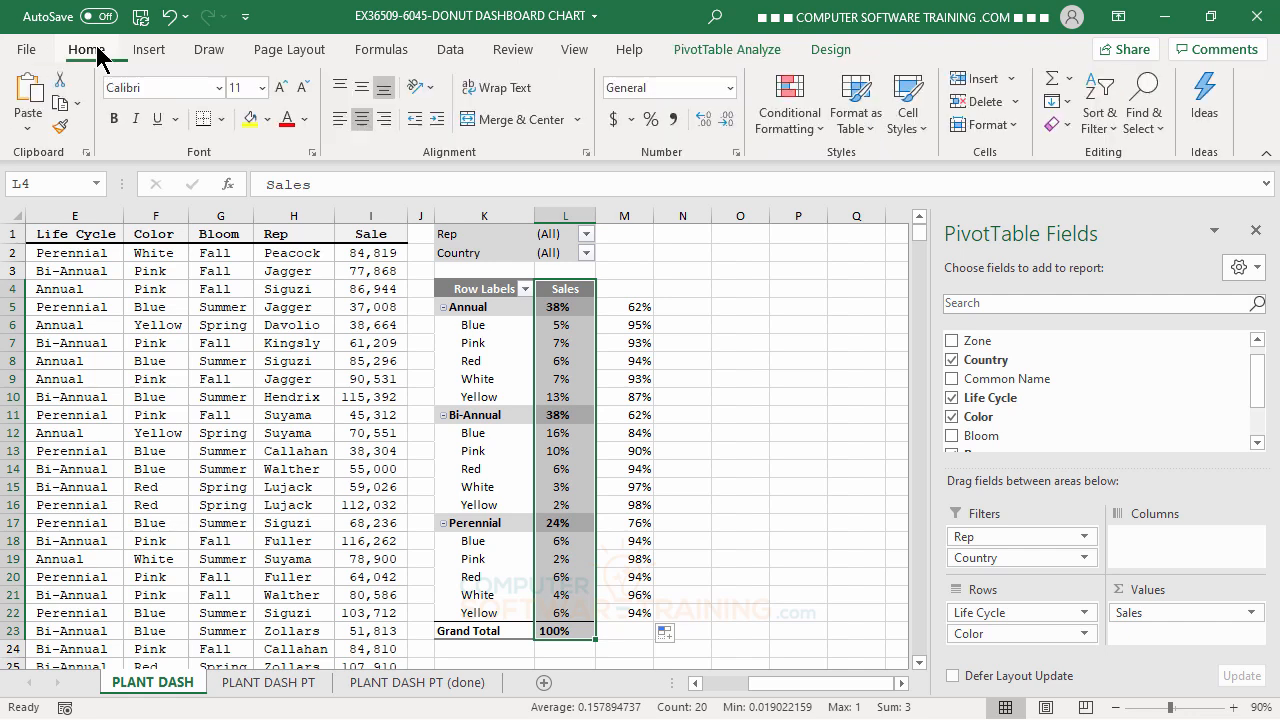
left_click(62, 127)
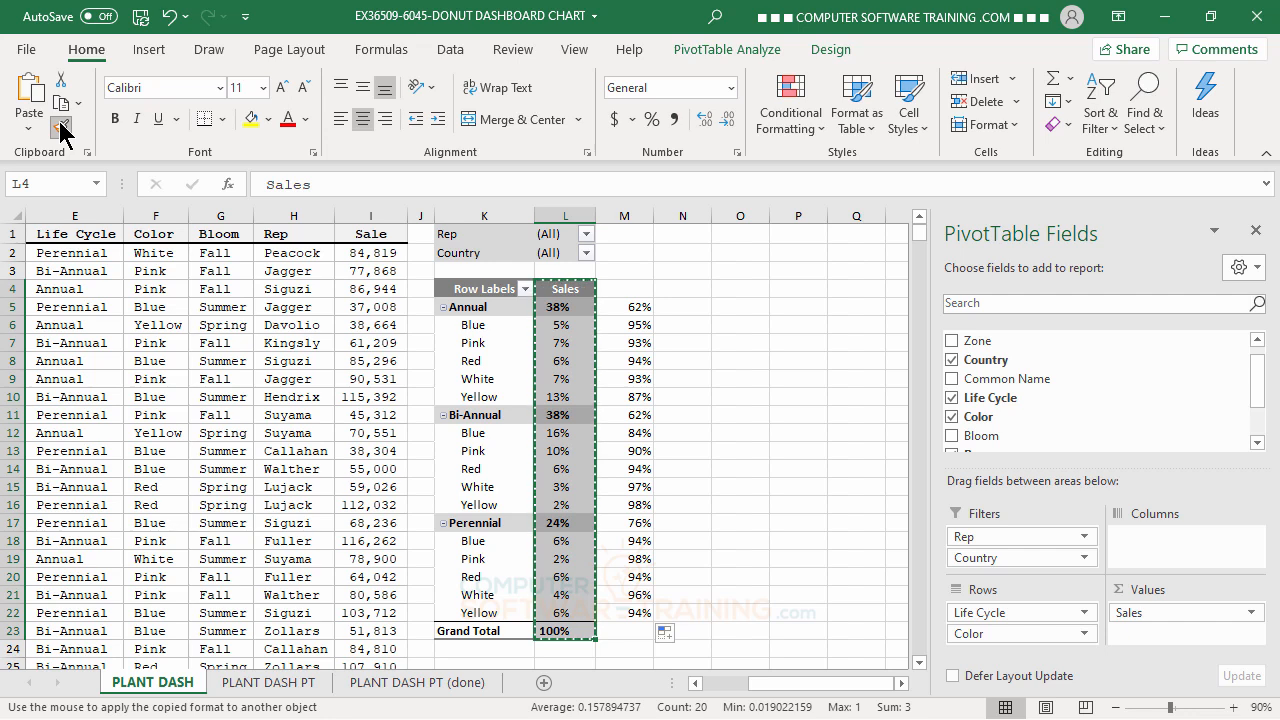
left_click(630, 288)
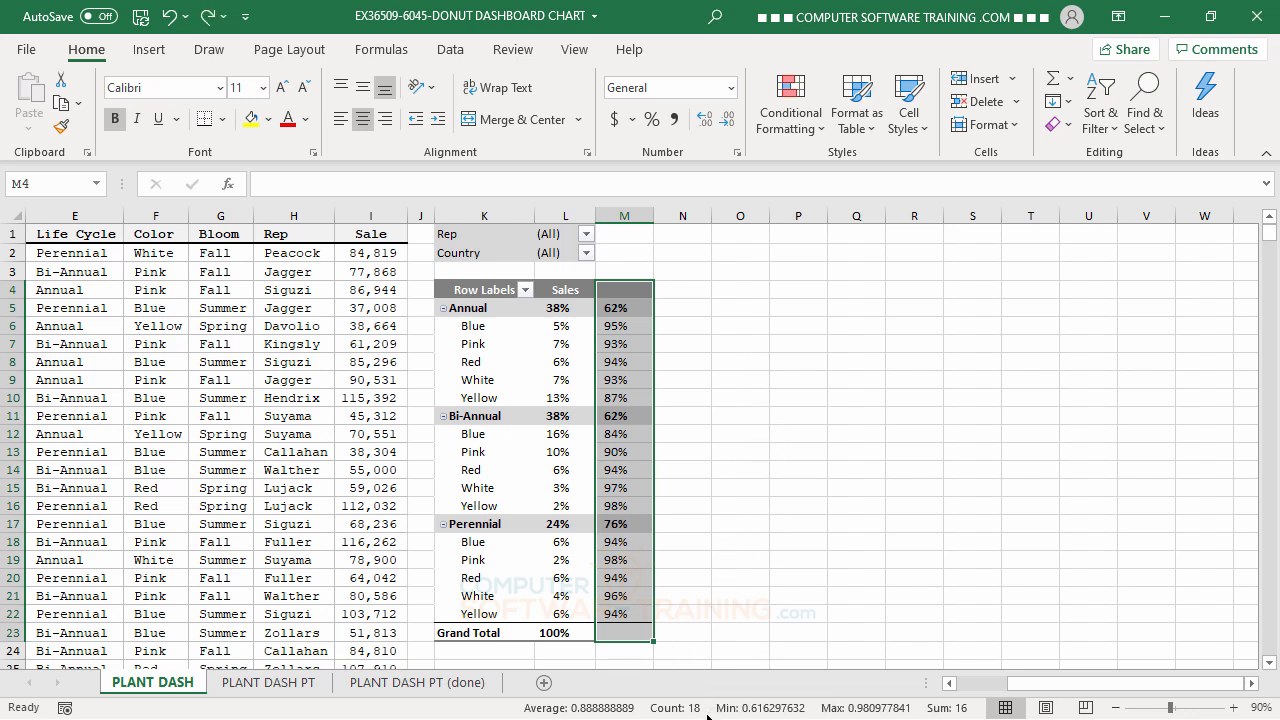
left_click(366, 120)
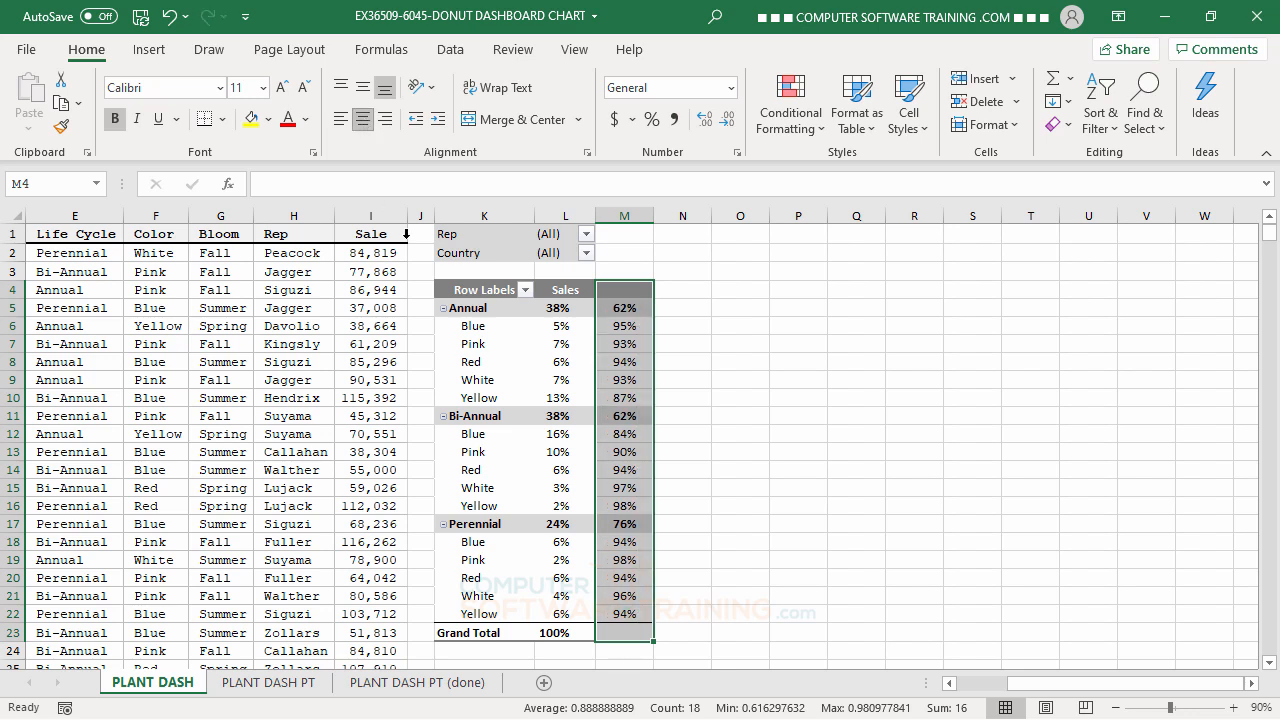
left_click(818, 466)
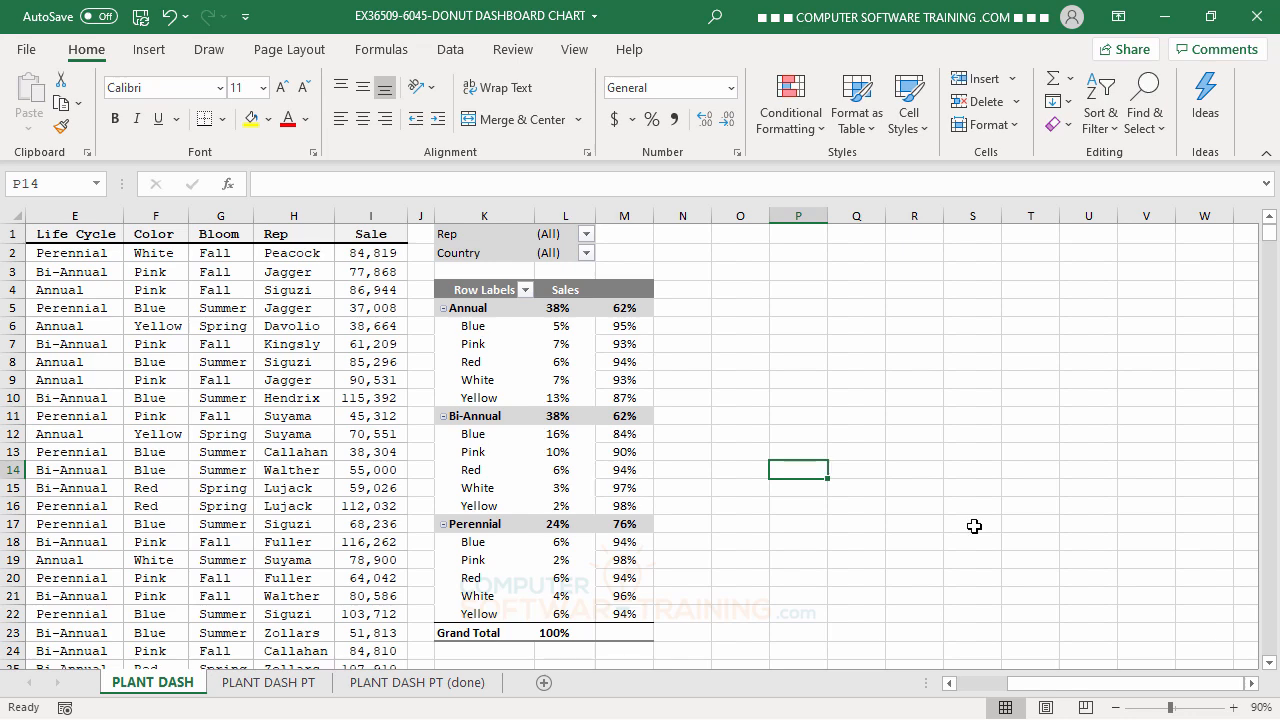
Review the finished donuts on PLANT DASH PT (done), and place an empty doughnut chart beside the pivot table on PLANT DASH.
left_click(422, 688)
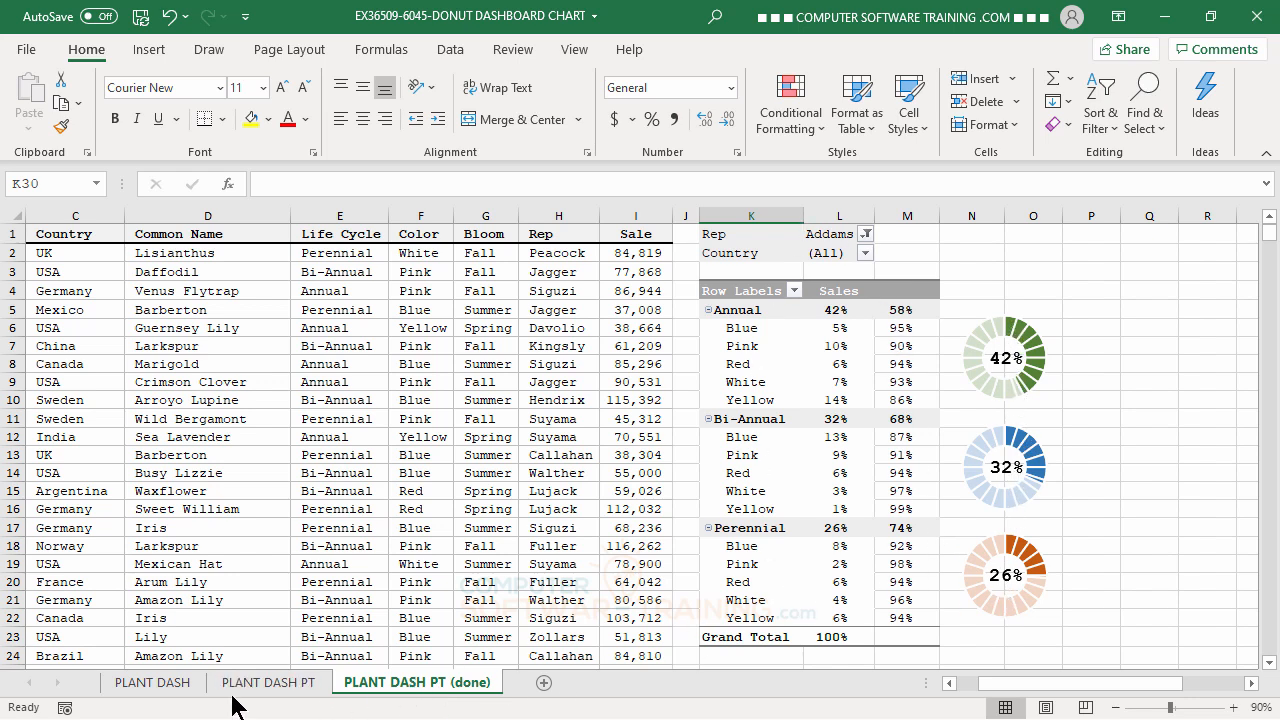
left_click(178, 685)
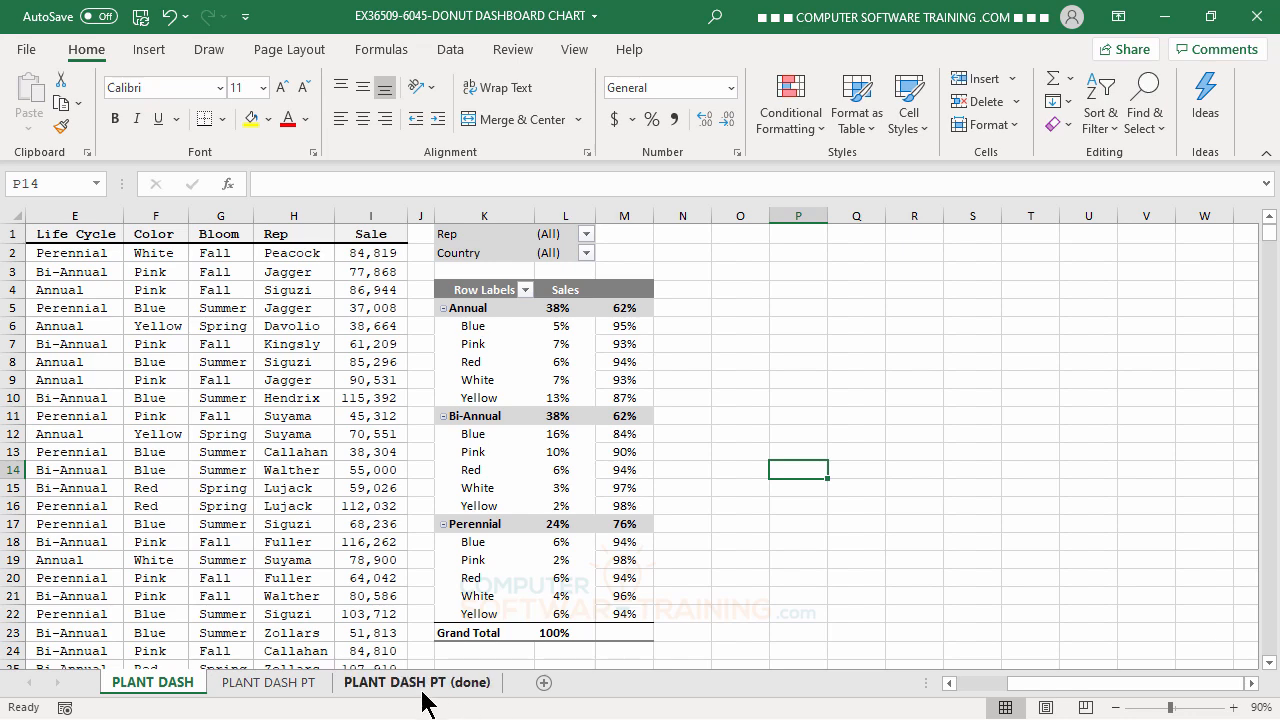
left_click(386, 686)
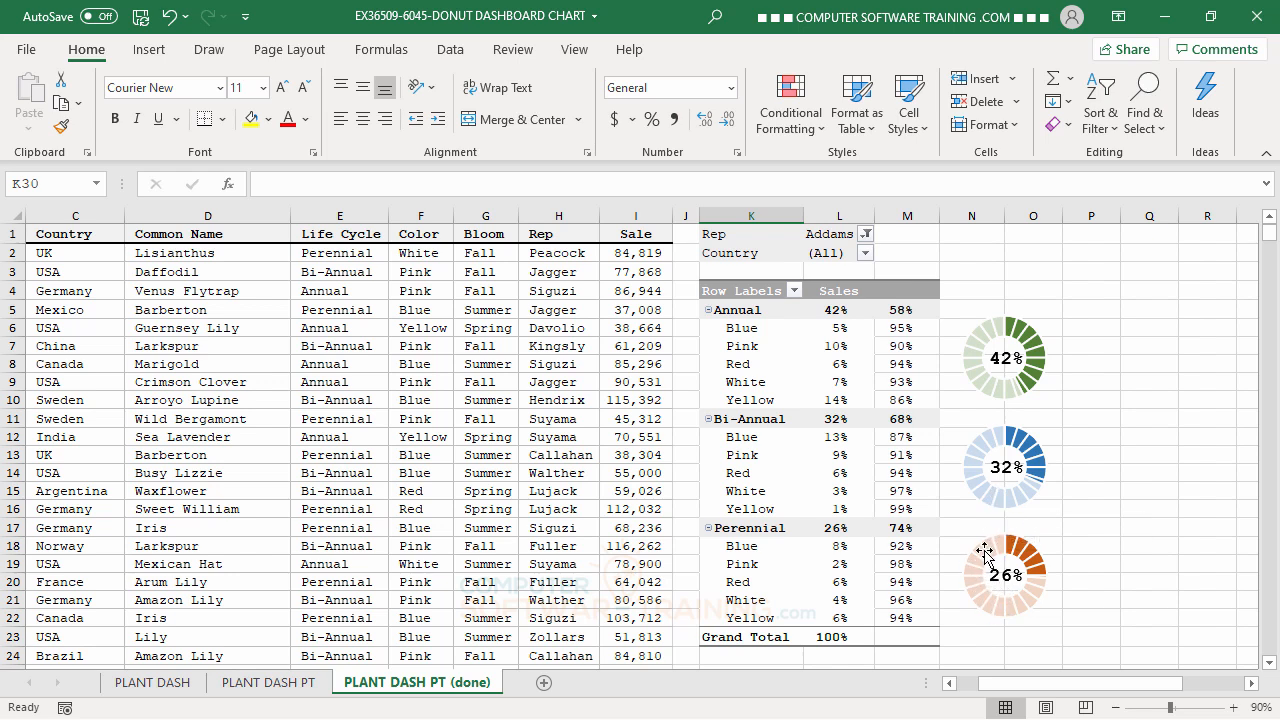
left_click(180, 688)
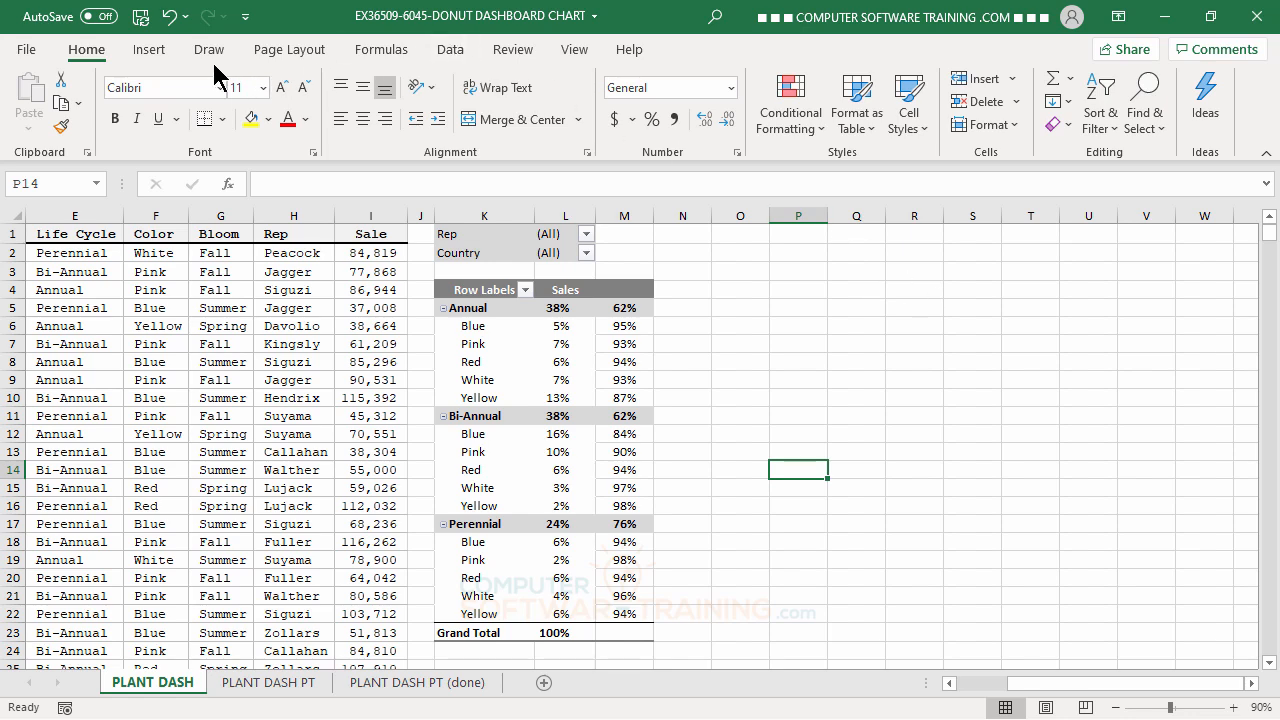
left_click(148, 51)
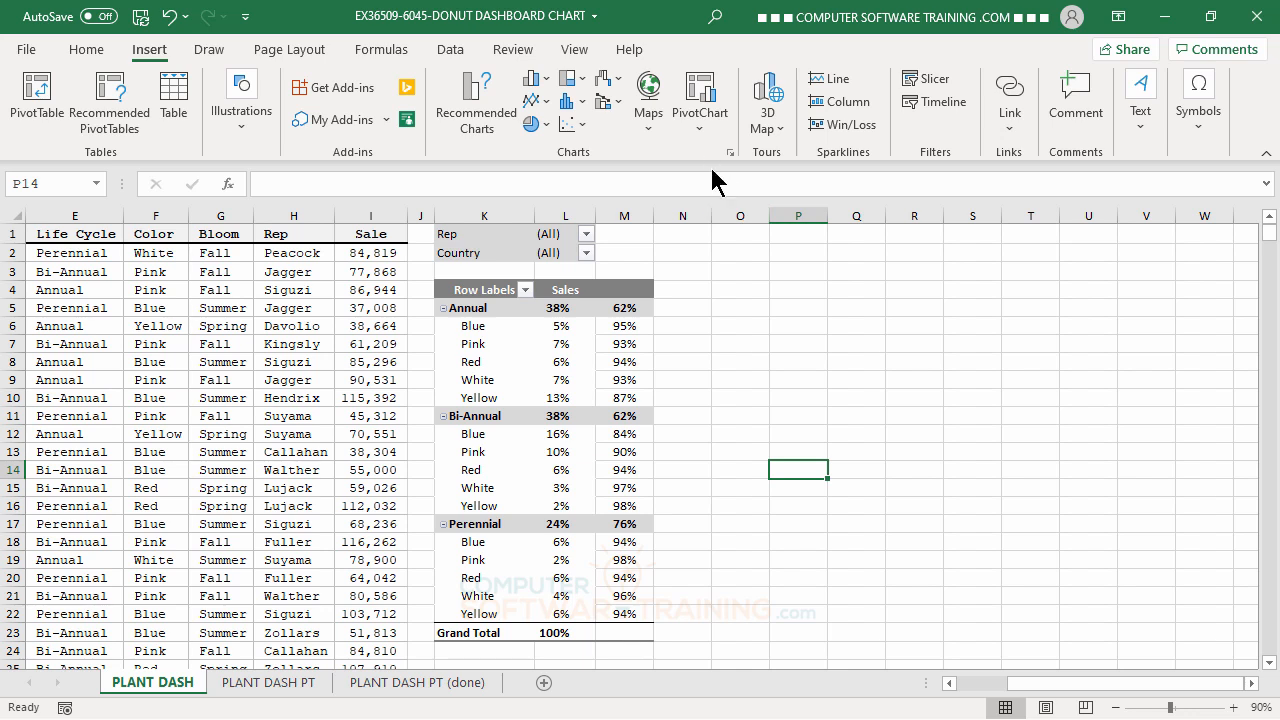
left_click(547, 127)
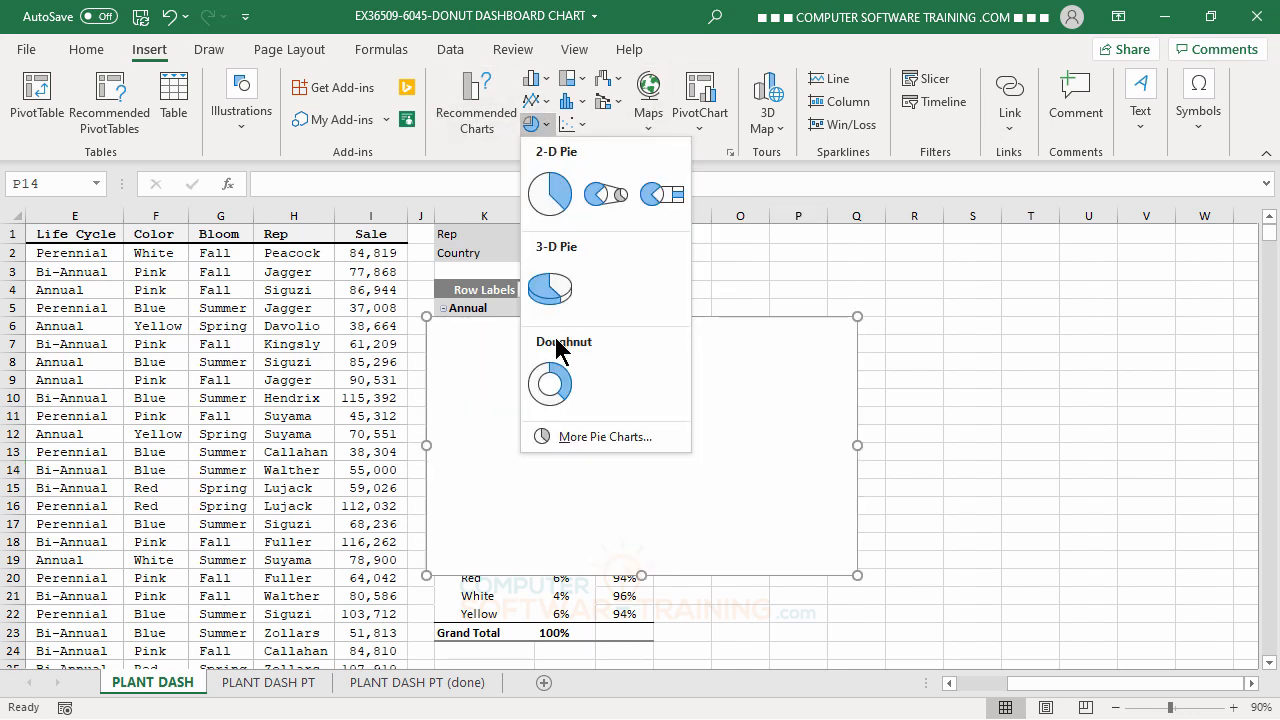
left_click(550, 385)
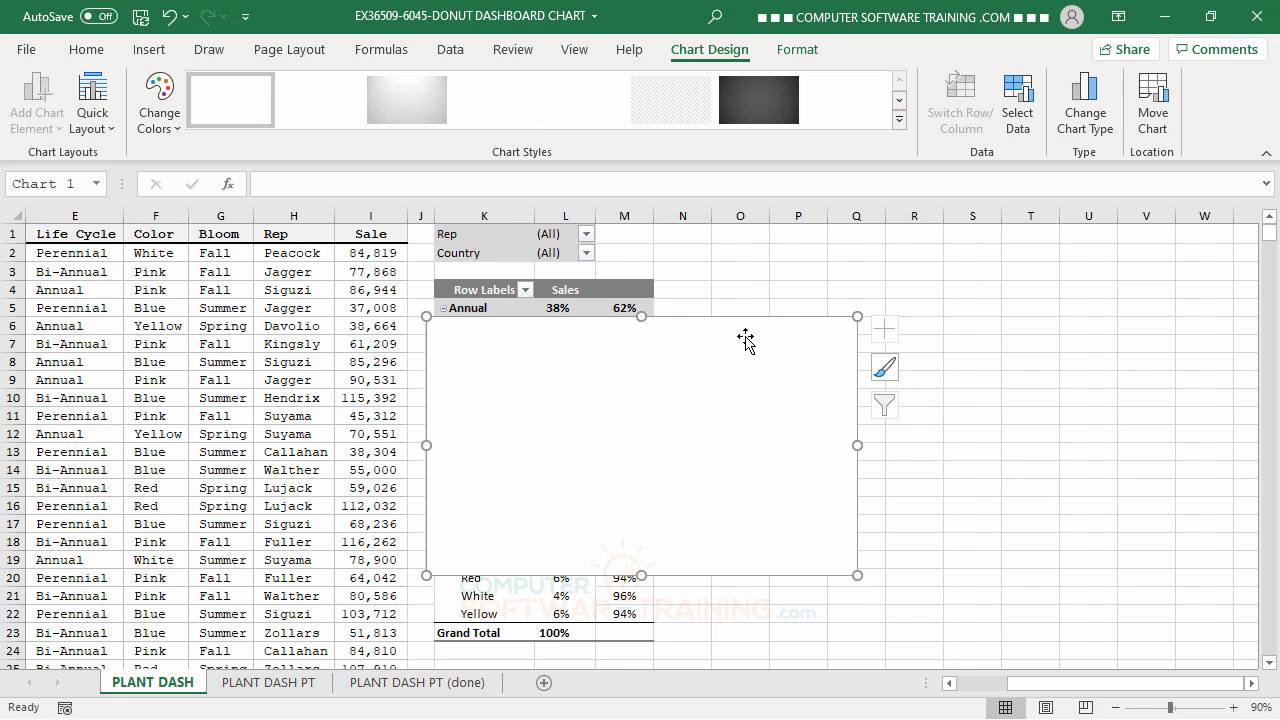
left_click_drag(744, 334, 1019, 302)
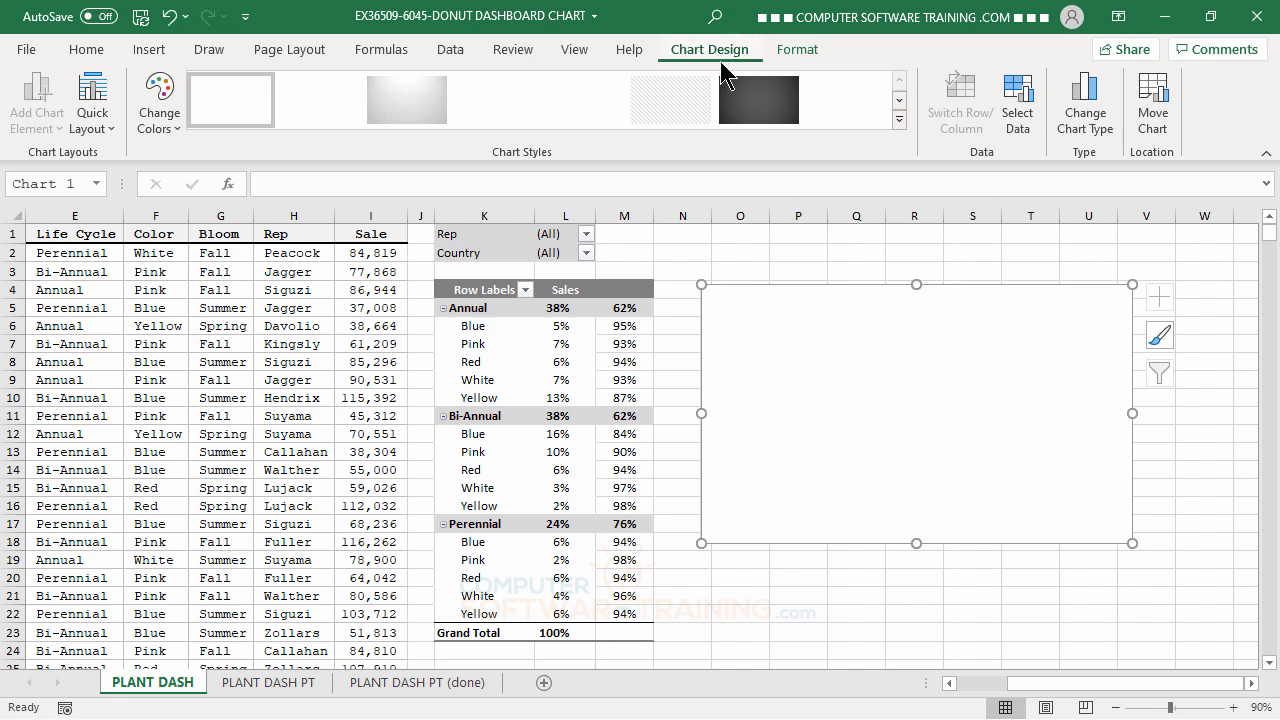
Add an unnamed series to the doughnut chart with twenty comma-separated values of 1.
left_click(1016, 110)
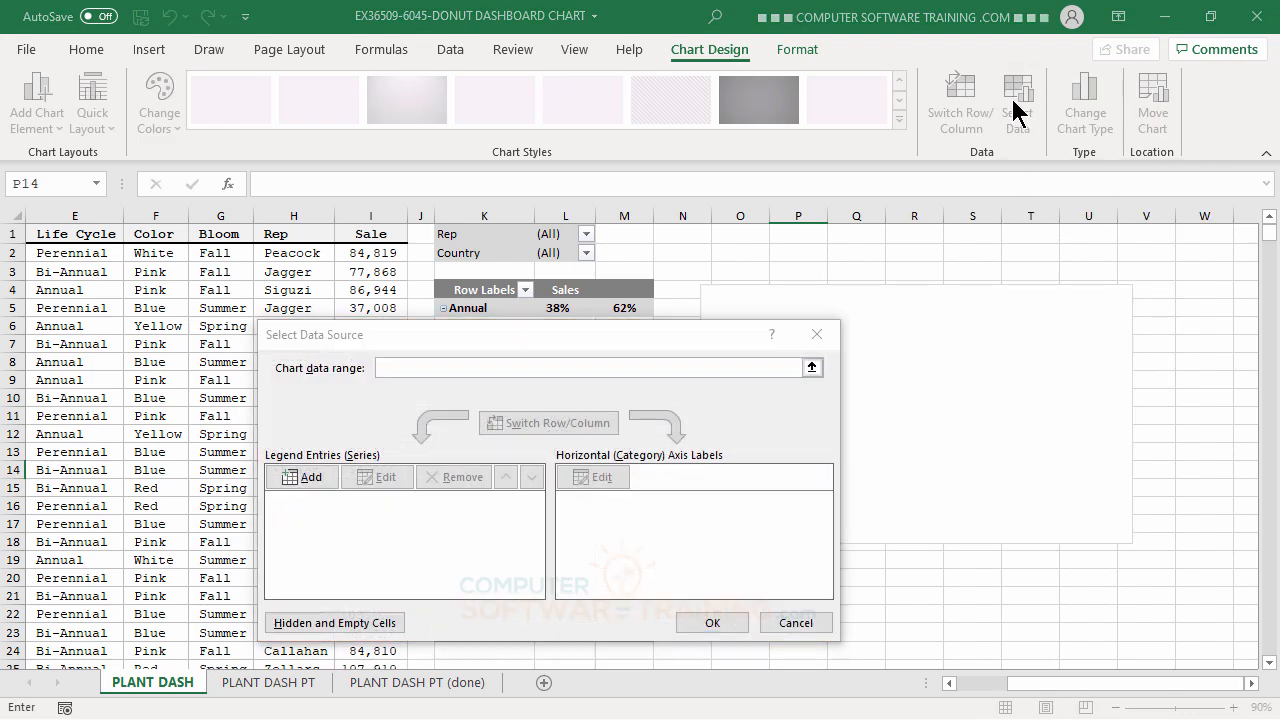
left_click(598, 336)
left_click_drag(532, 333, 375, 215)
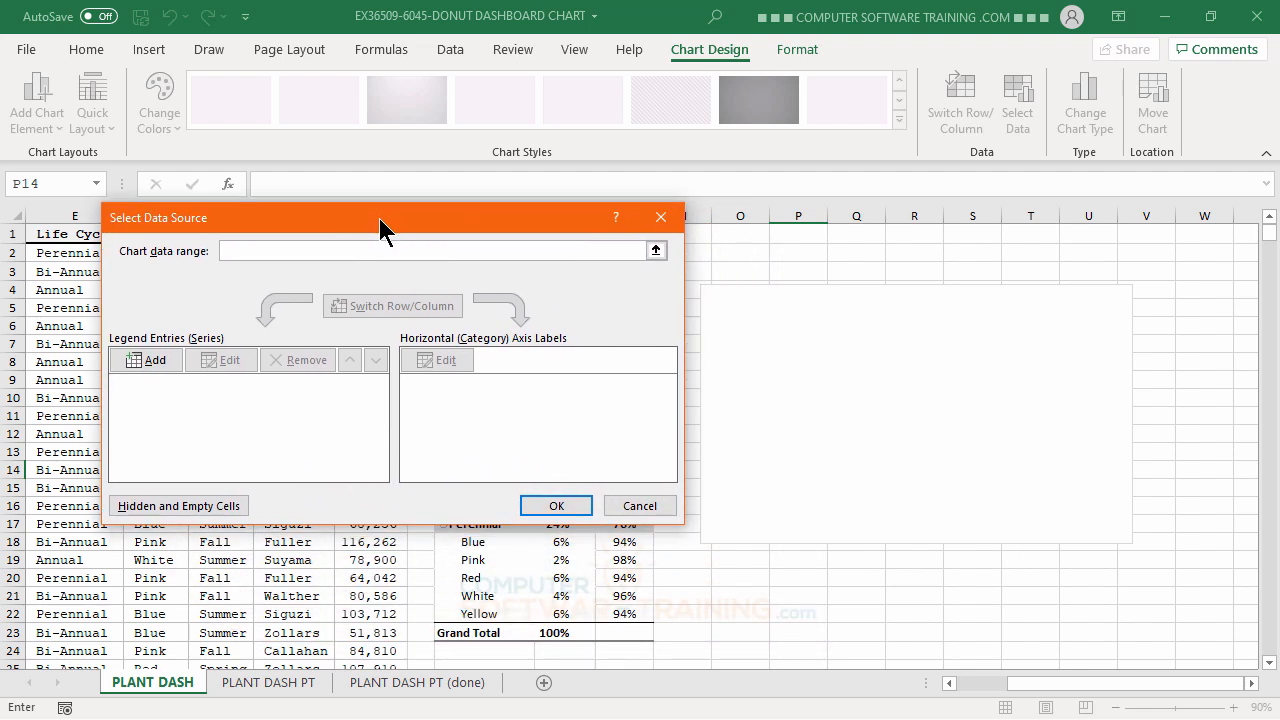
left_click(143, 358)
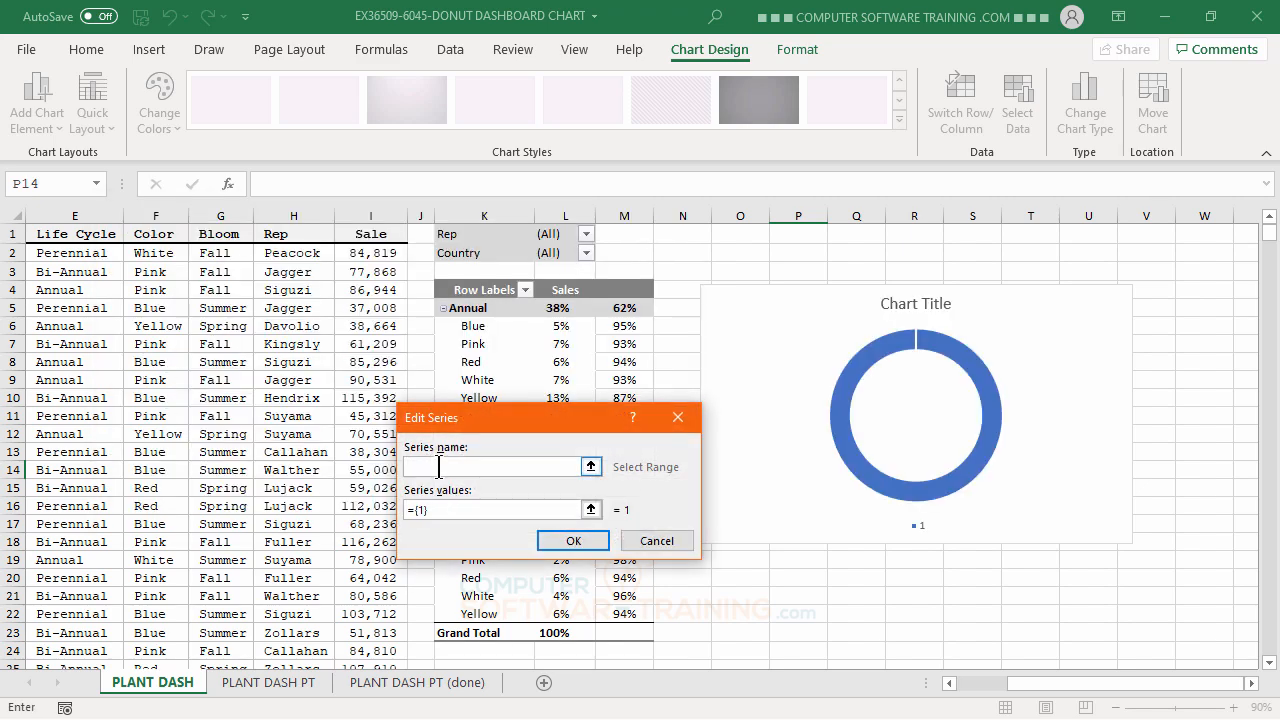
left_click(438, 509)
key("BackSpace")
key("BackSpace")
type("1,1,1,1,1,1,1,1,1,1,1,1,1,1")
left_click(573, 541)
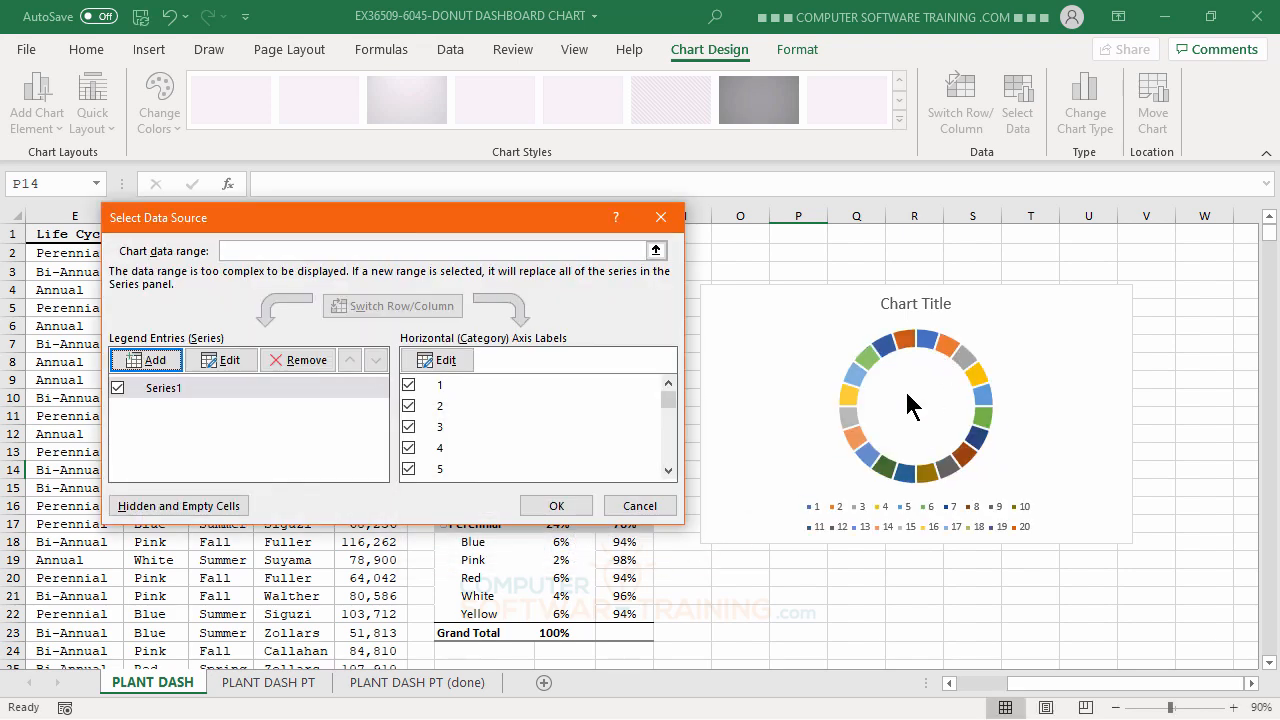
left_click(556, 506)
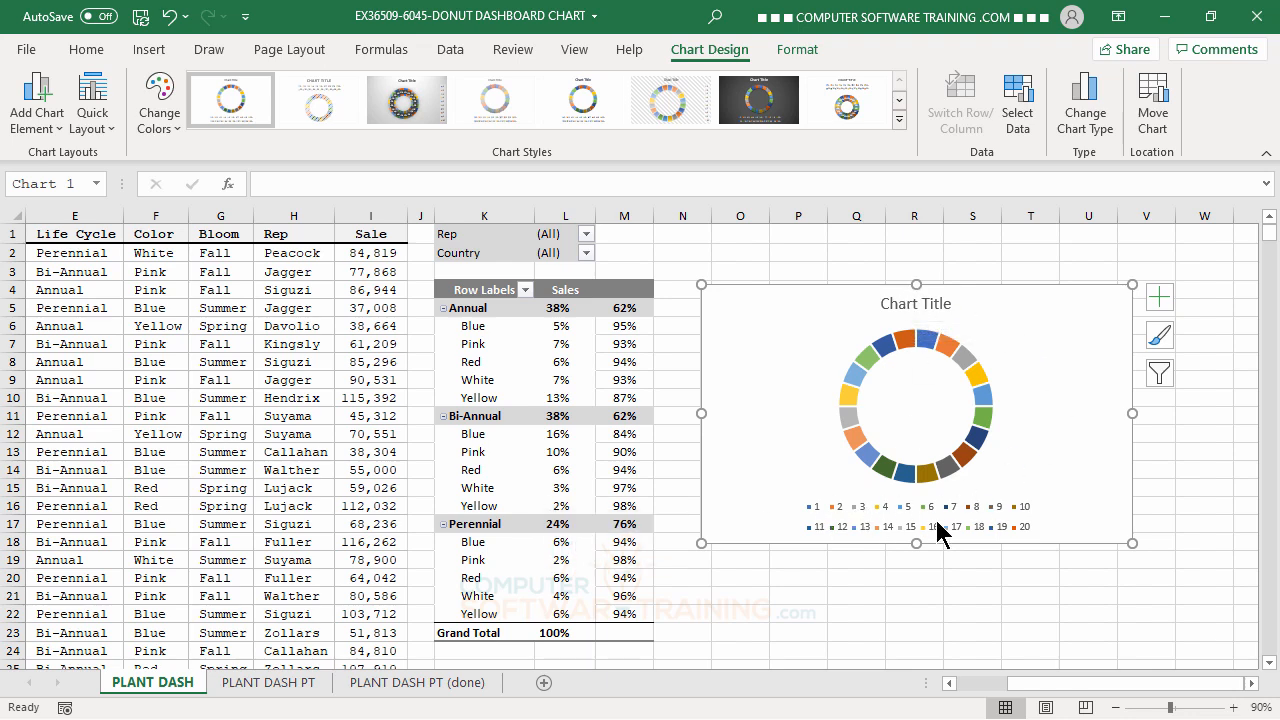
Remove the chart title and the legend from the doughnut chart.
left_click(1159, 296)
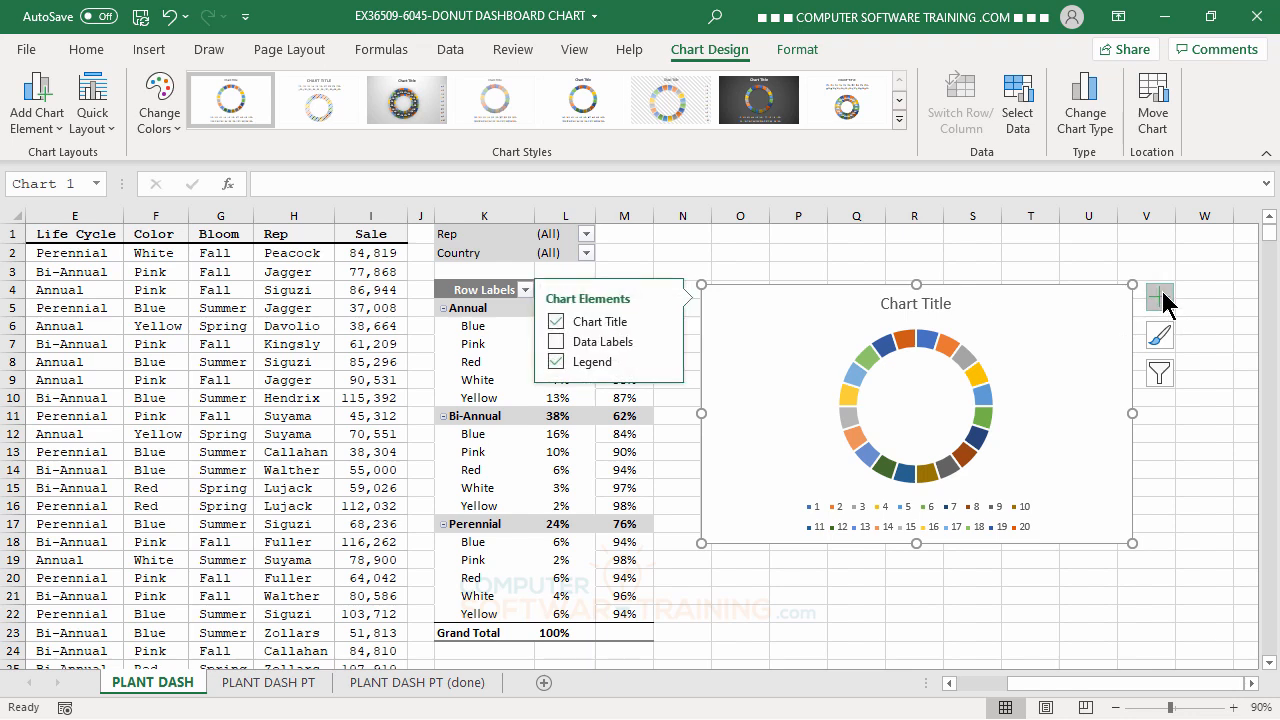
left_click(556, 321)
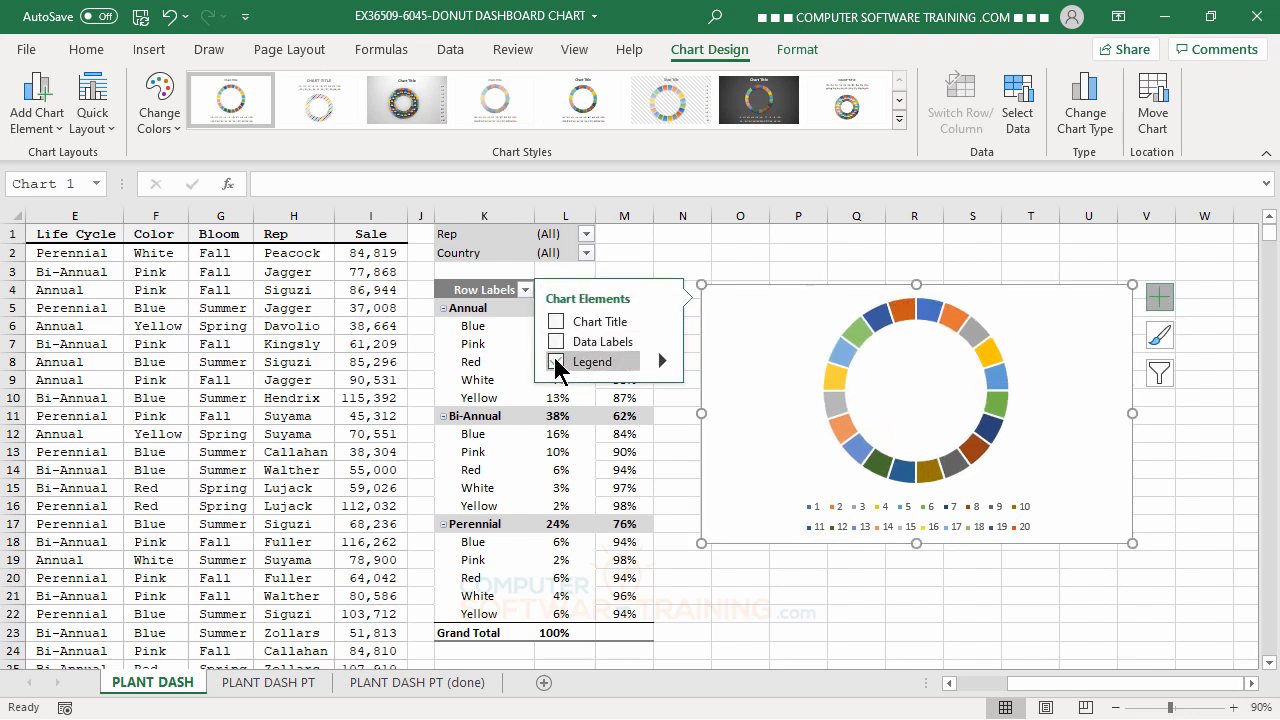
left_click(558, 362)
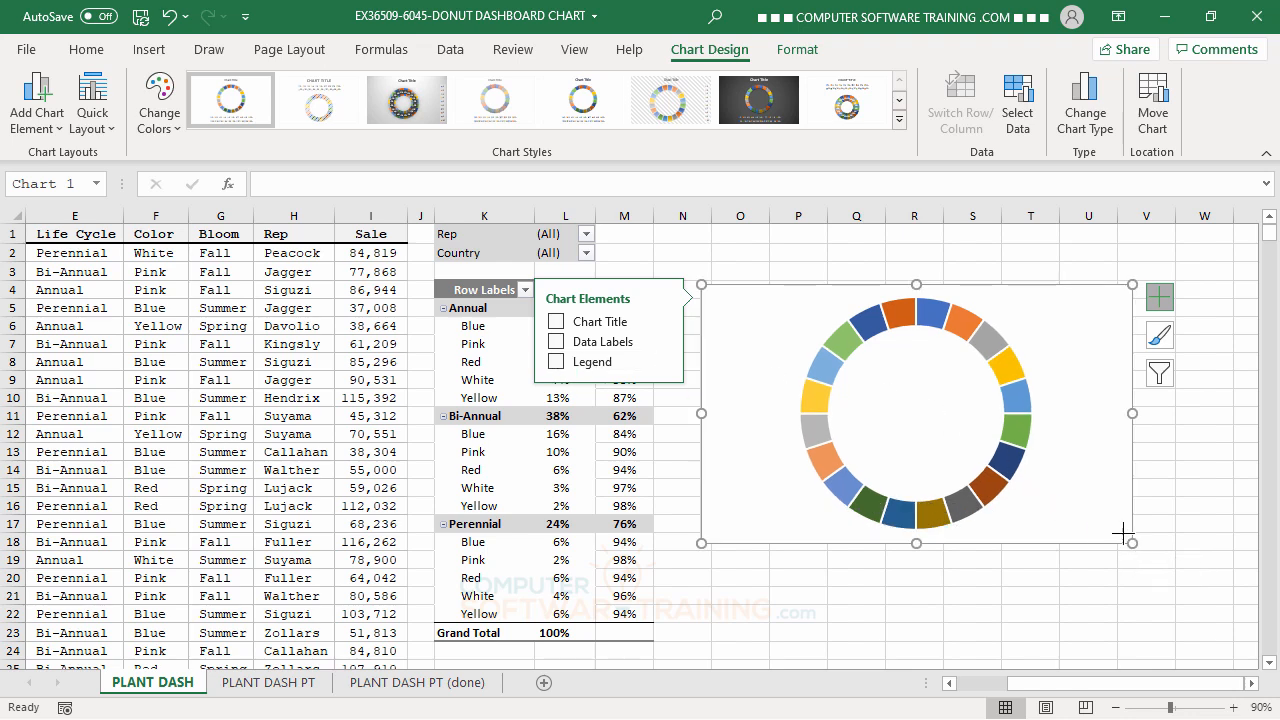
Shrink the doughnut chart to about two columns by five rows and move it beside the Annual group, over columns N and O.
left_click_drag(1126, 533, 836, 403)
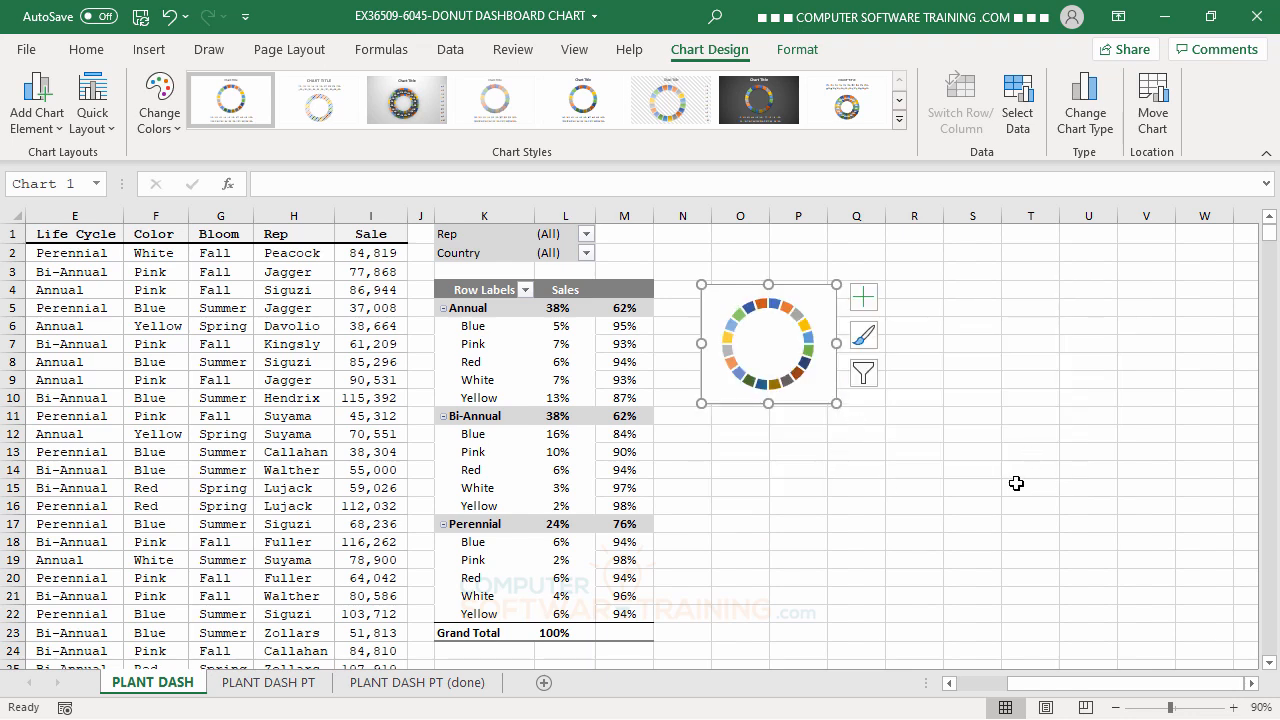
left_click_drag(836, 403, 807, 381)
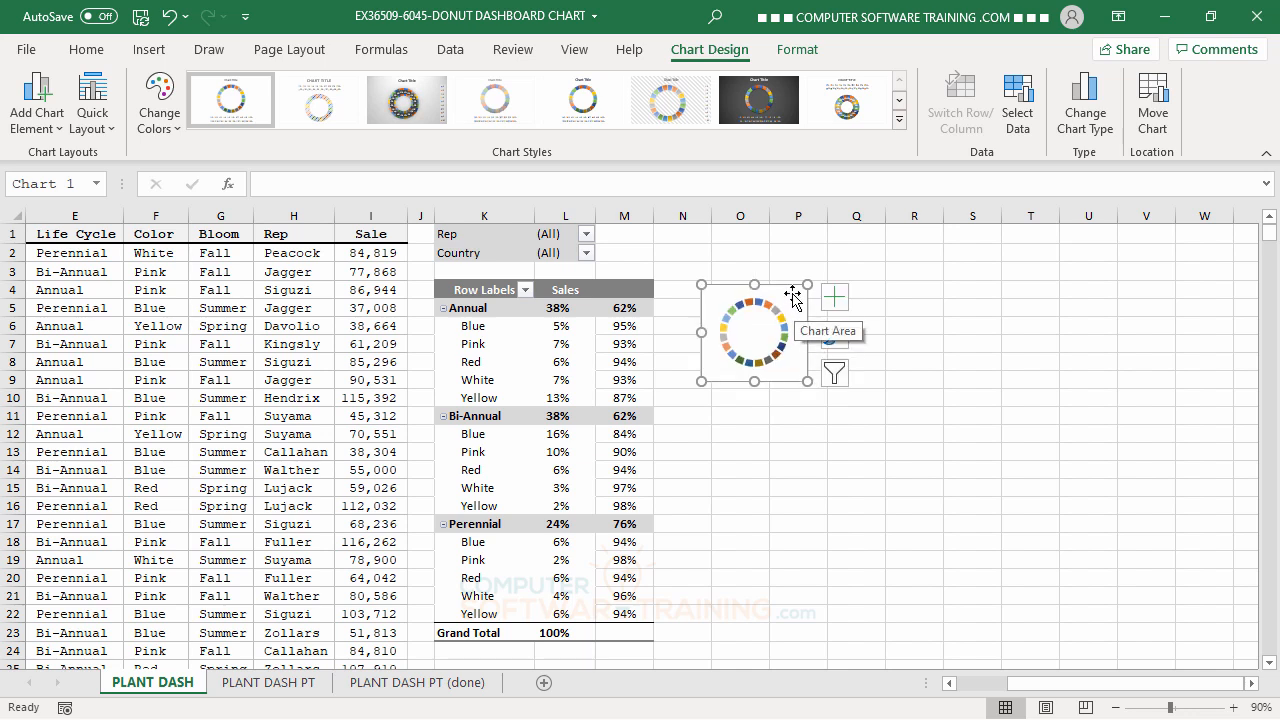
left_click_drag(792, 295, 751, 320)
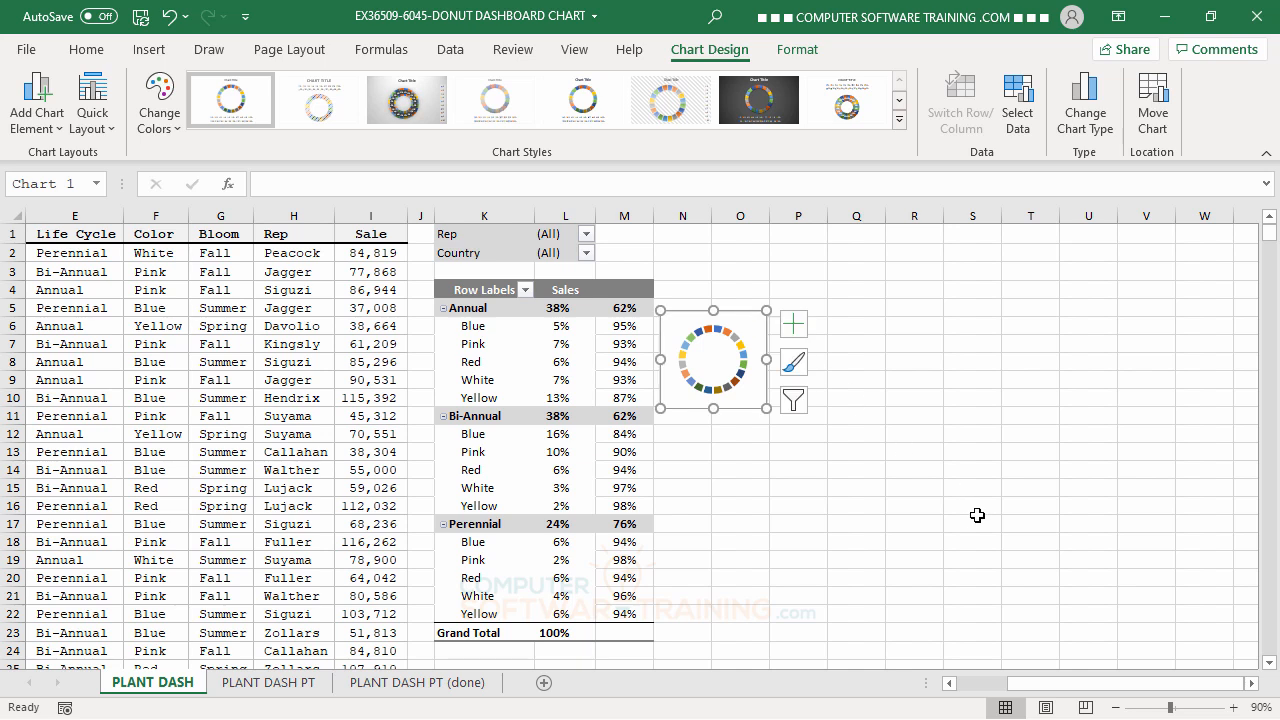
Set the doughnut chart's chart area to No fill with a No line border, and deselect the chart.
left_click(749, 327)
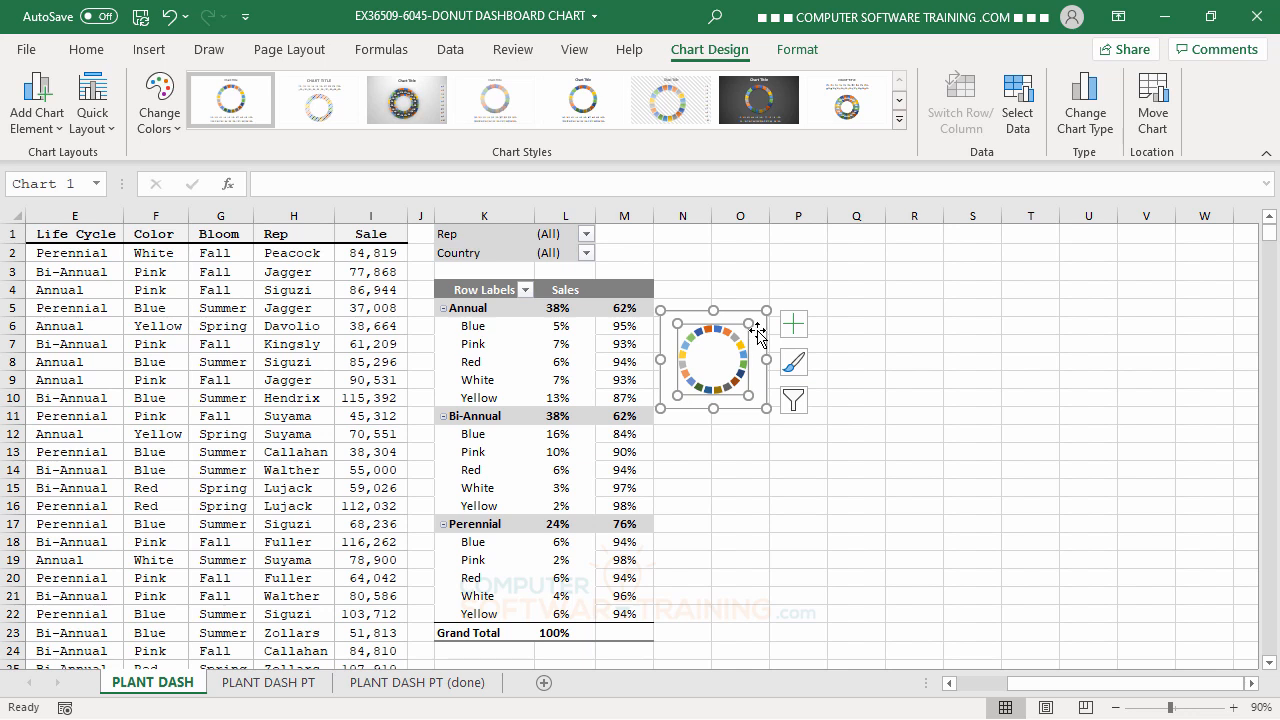
left_click(756, 328)
double_click(757, 327)
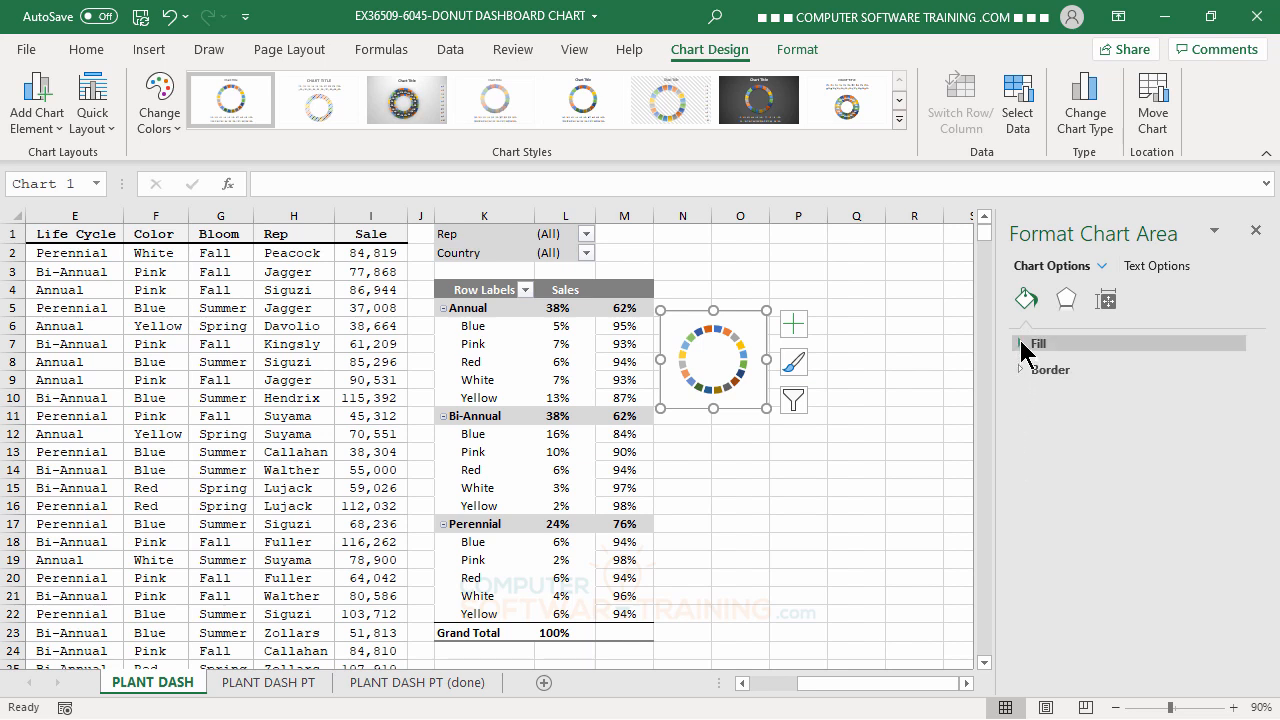
left_click(1021, 343)
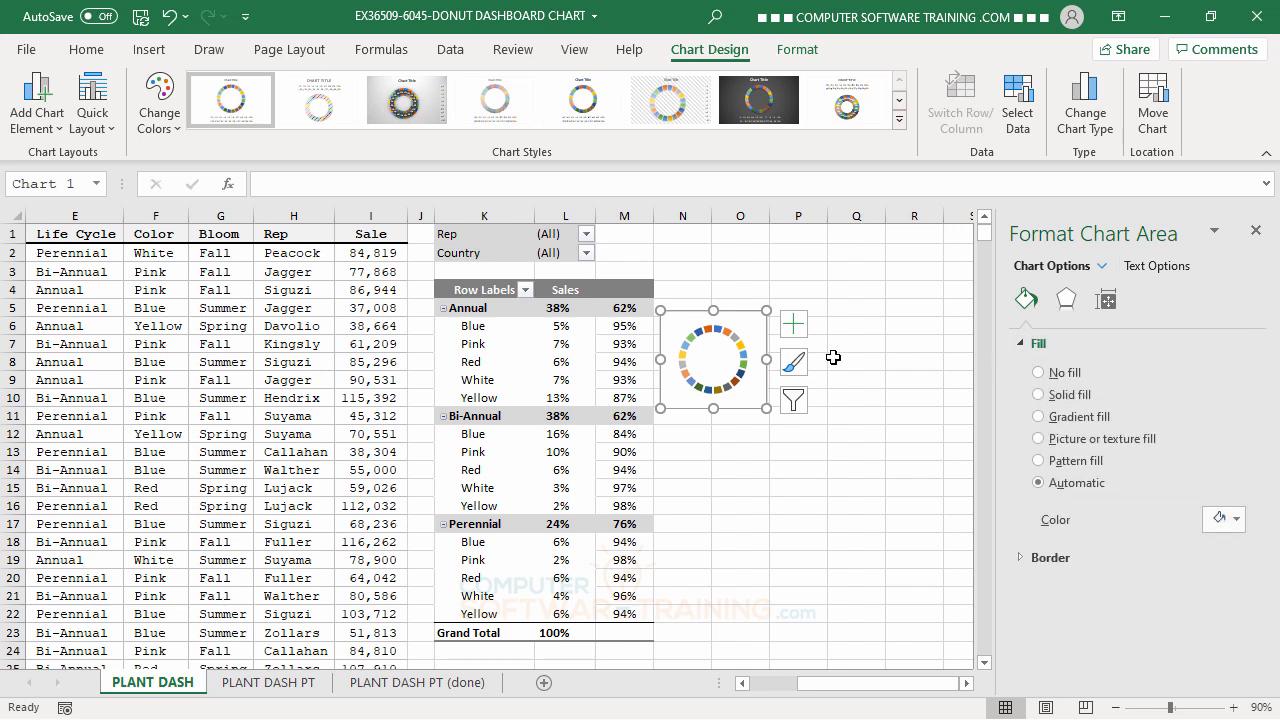
left_click(1038, 372)
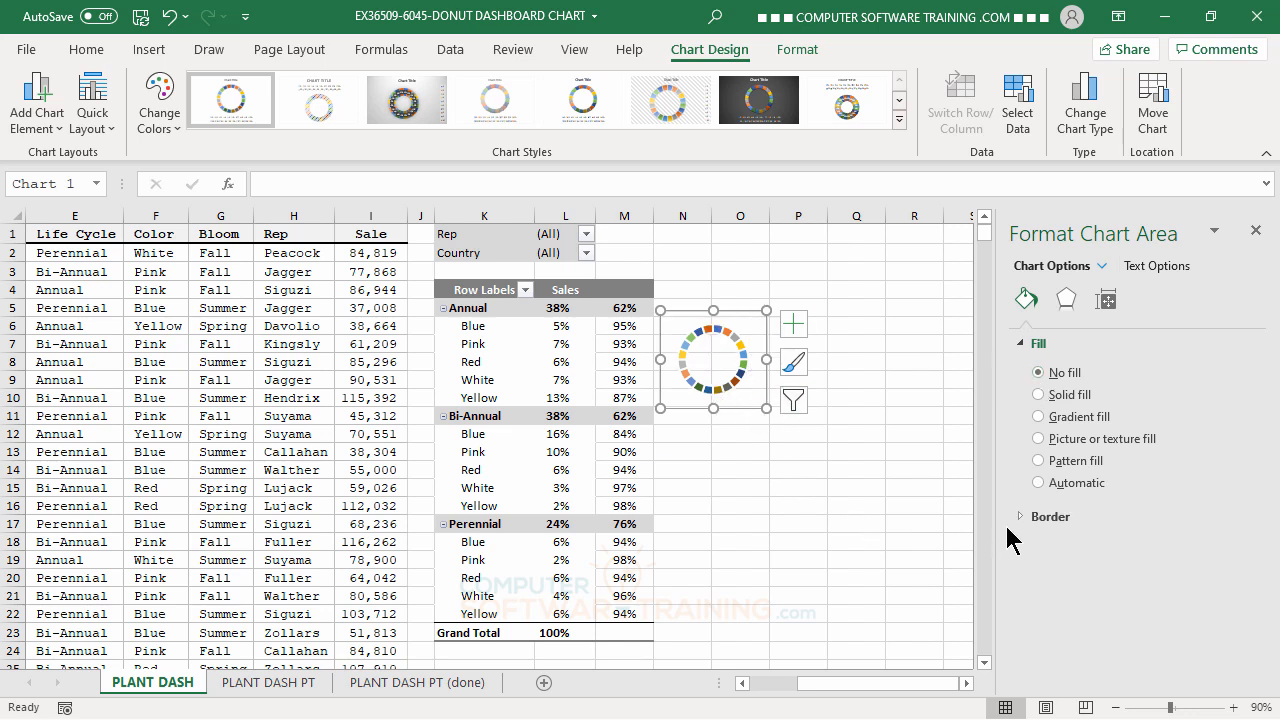
left_click(1020, 516)
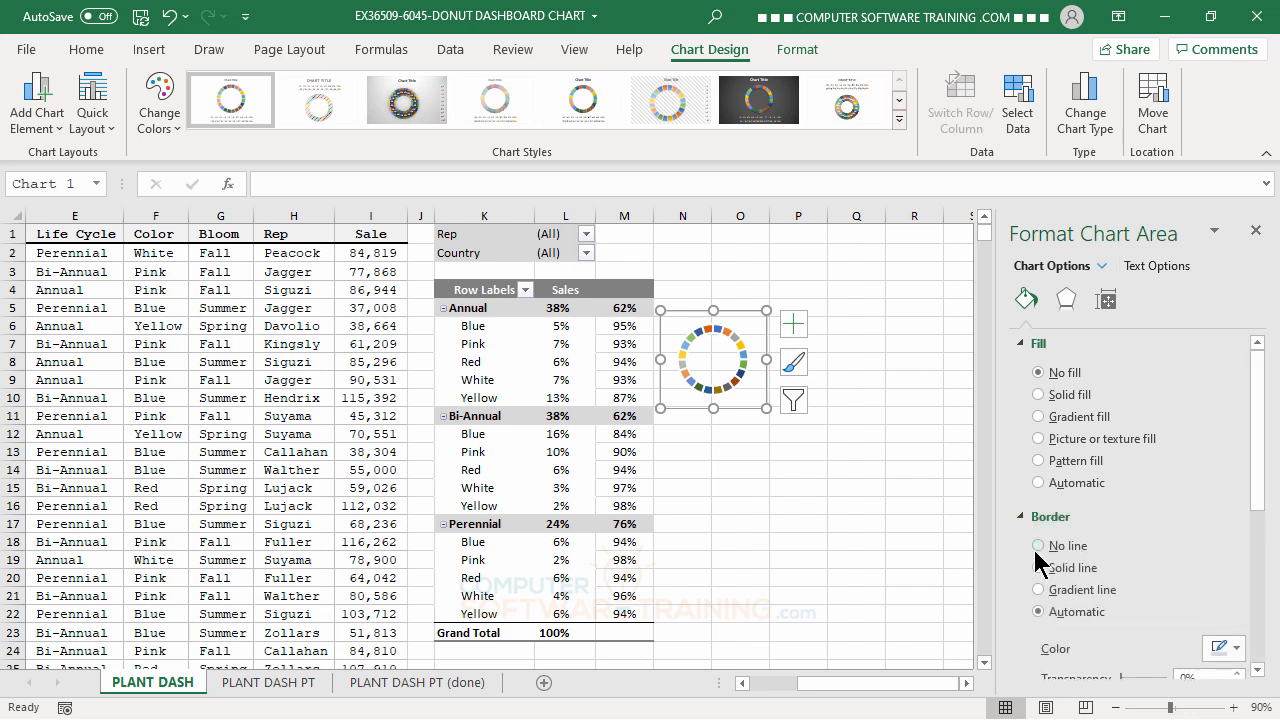
left_click(1038, 545)
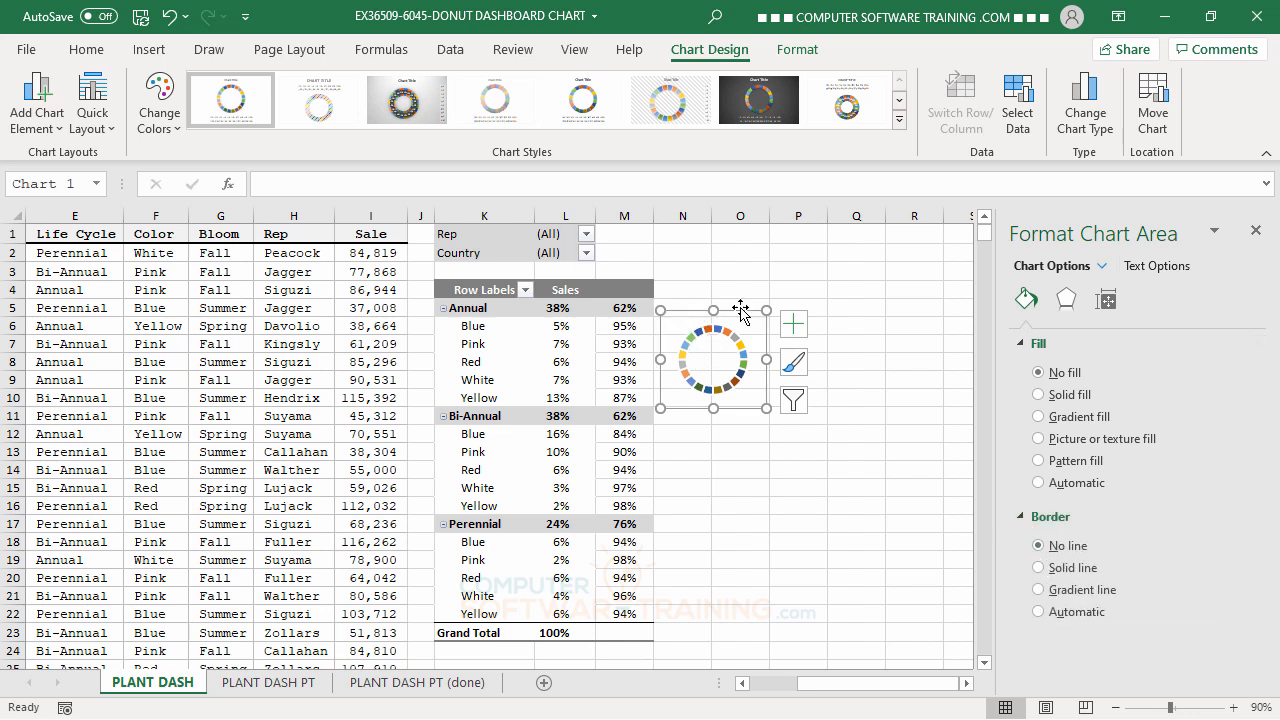
left_click(853, 467)
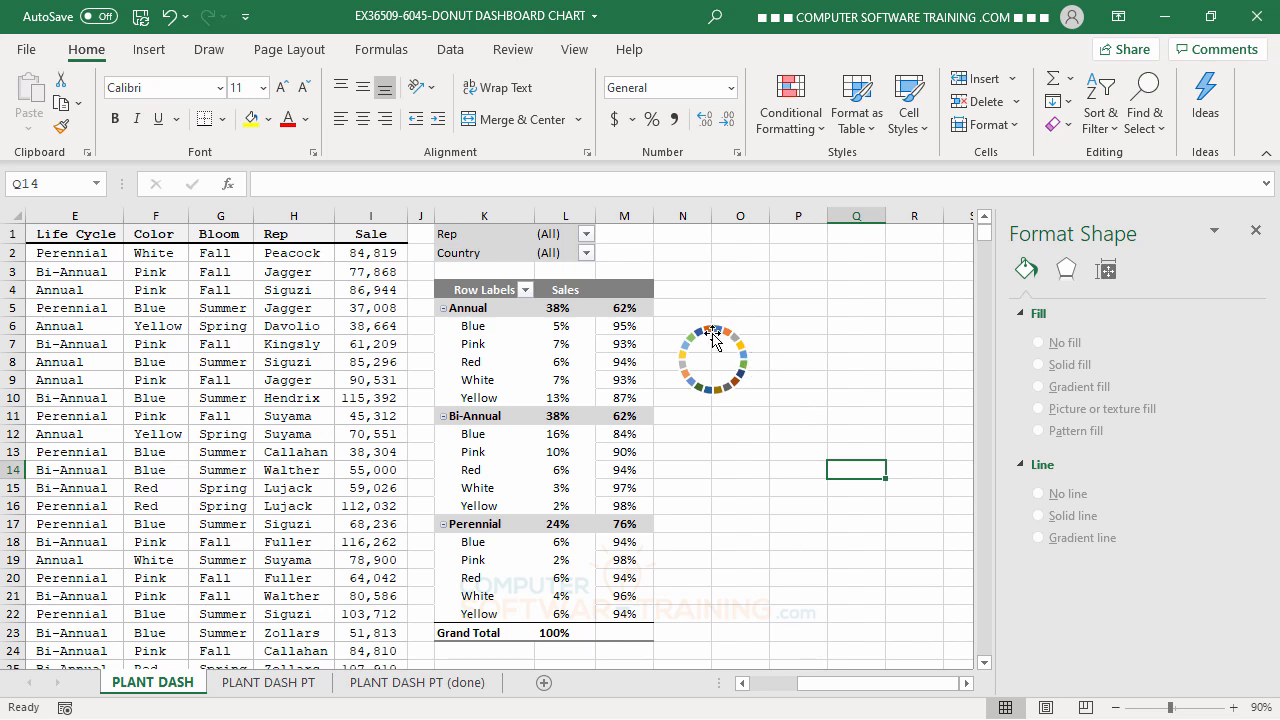
mouse_move(713, 339)
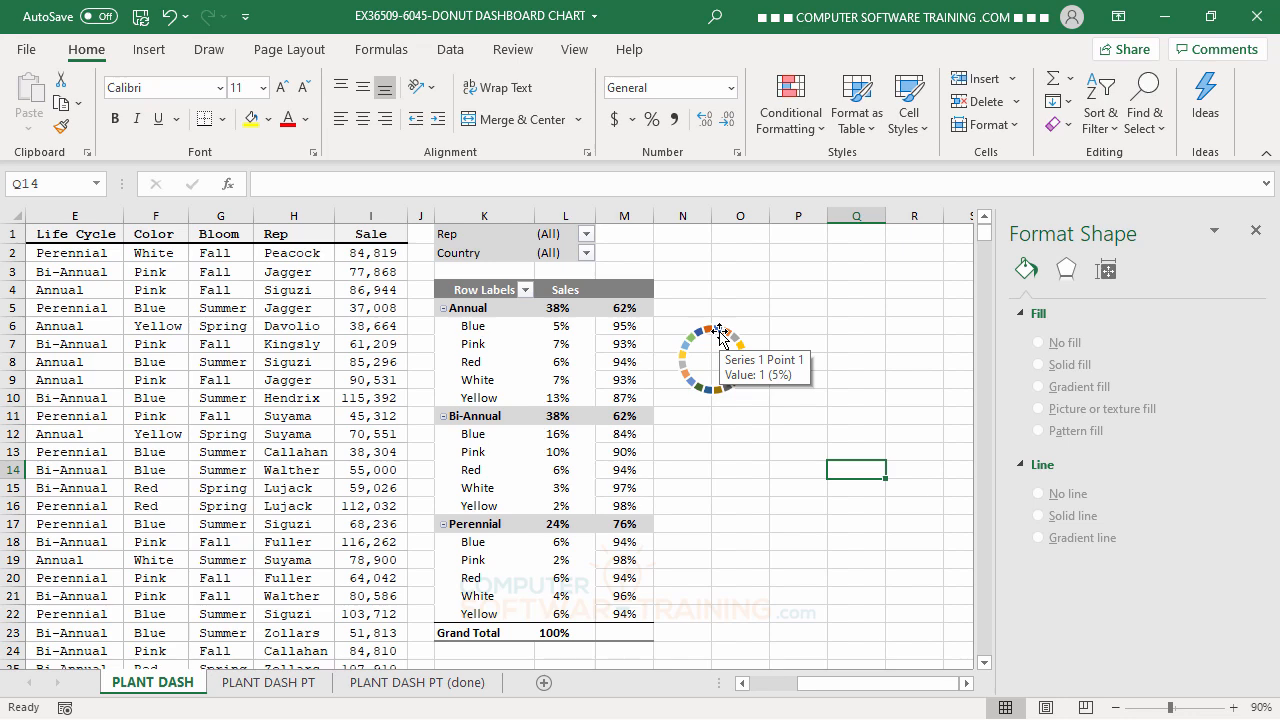
Set the doughnut series' hole size to 50% and deselect the chart.
left_click(719, 331)
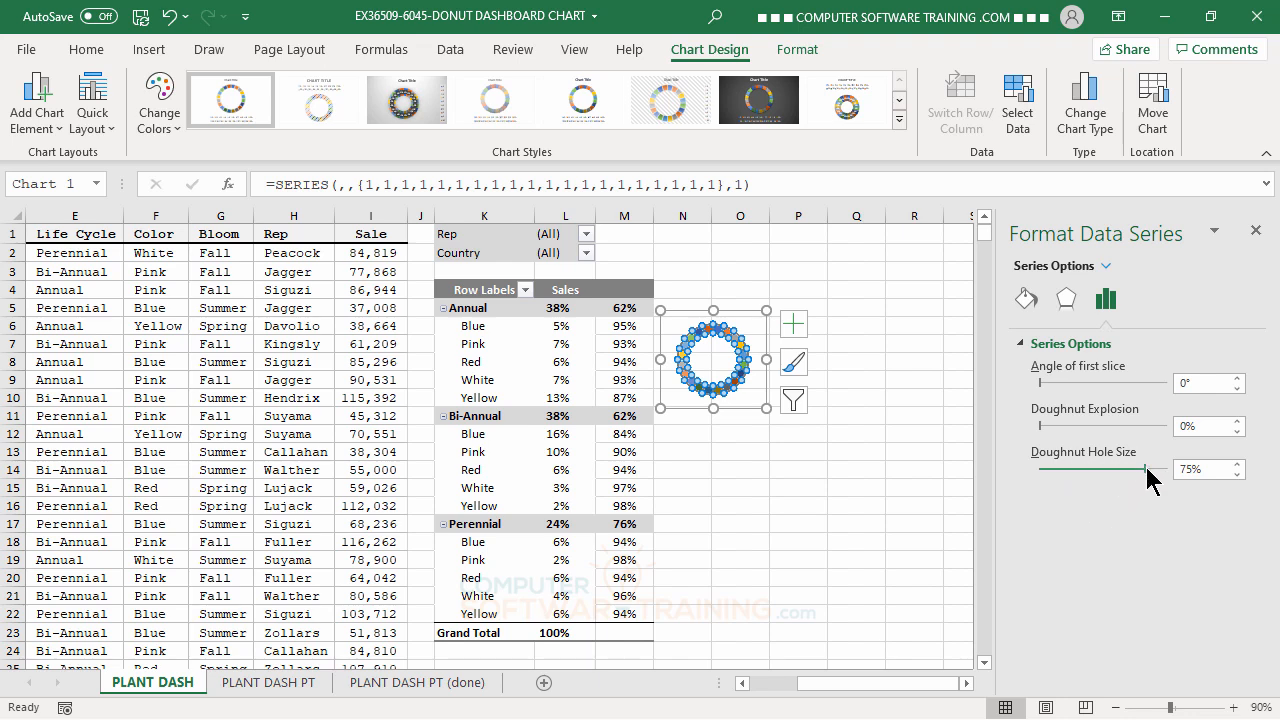
left_click_drag(1147, 478, 1112, 466)
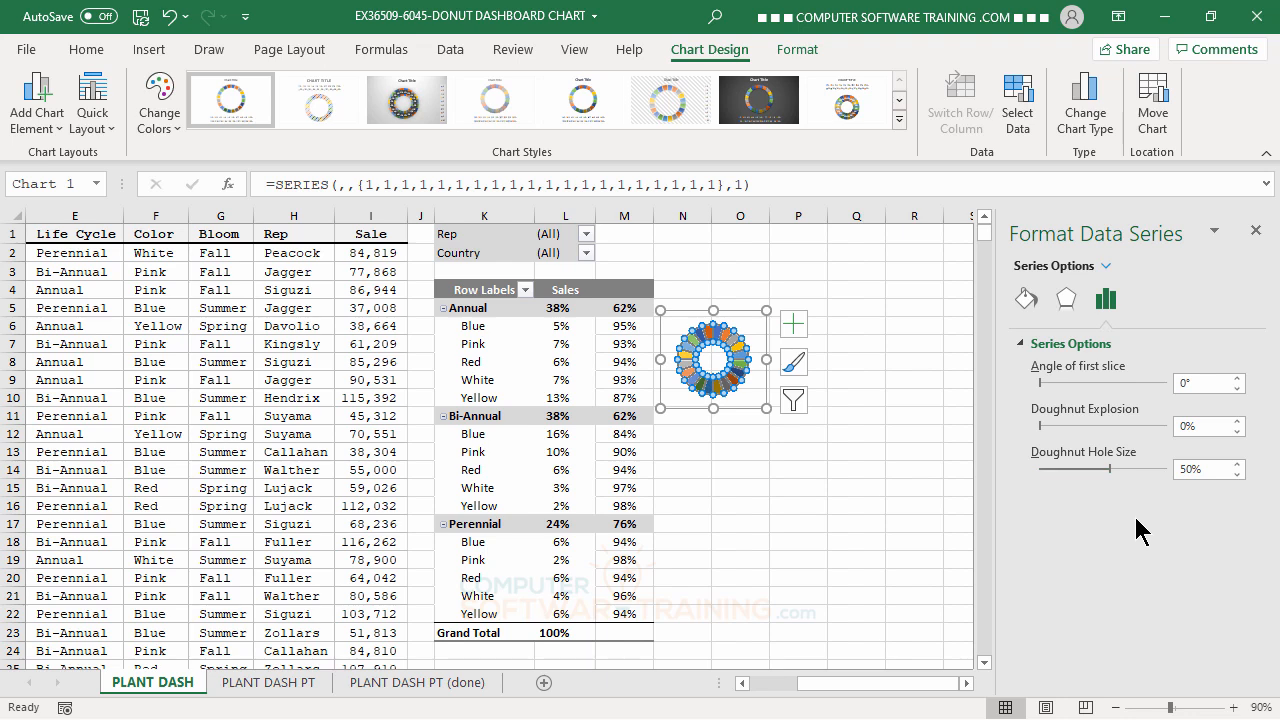
left_click(849, 456)
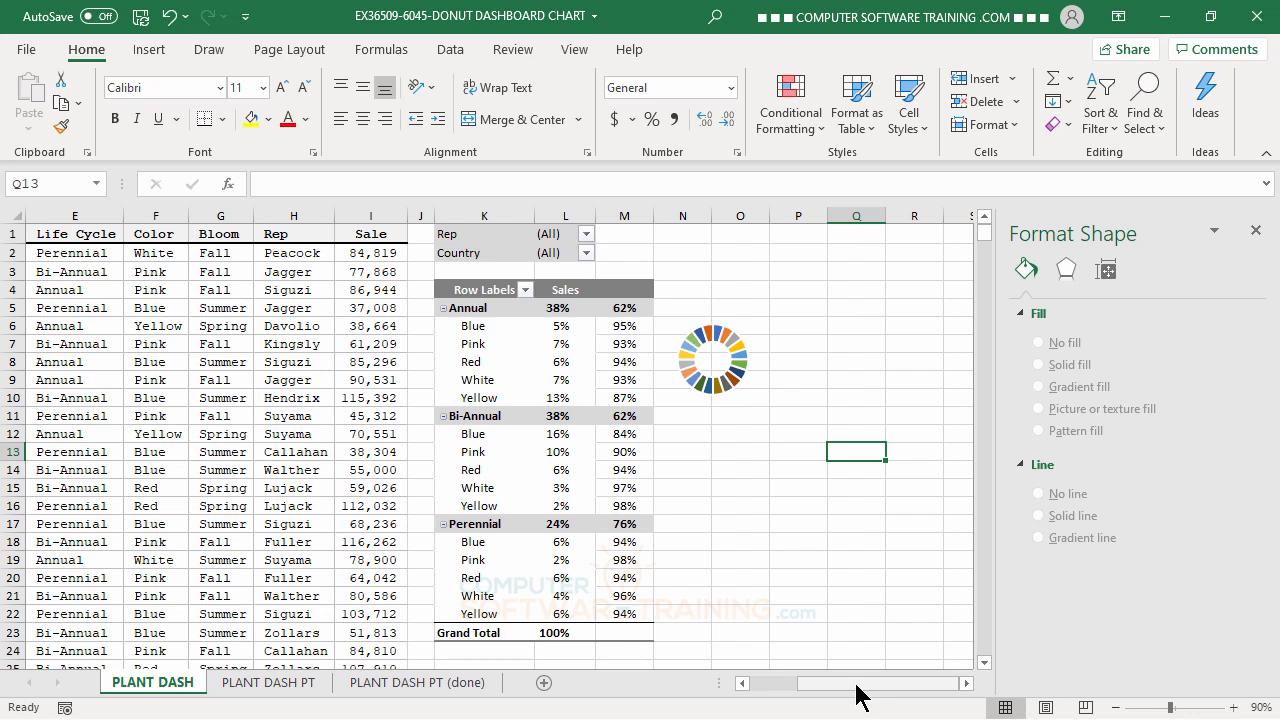
Give the whole doughnut series a solid fill in the second-darkest theme green, and deselect the chart.
left_click(707, 334)
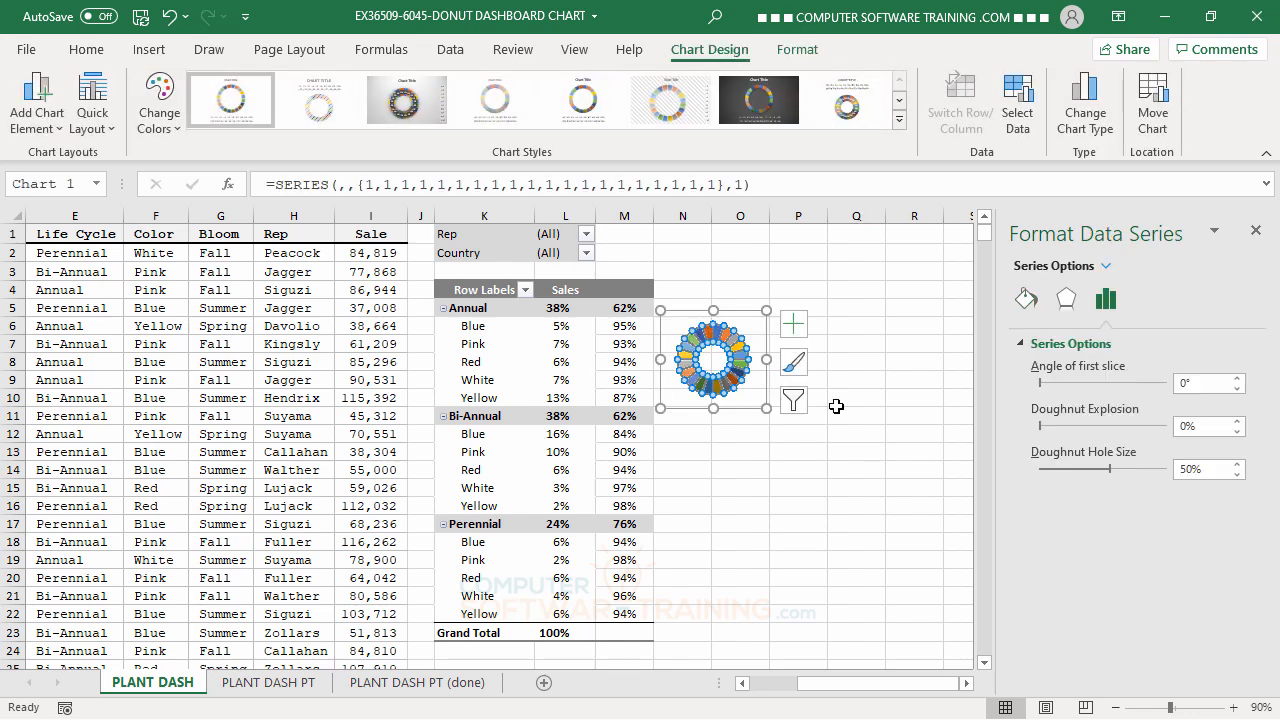
left_click(1026, 298)
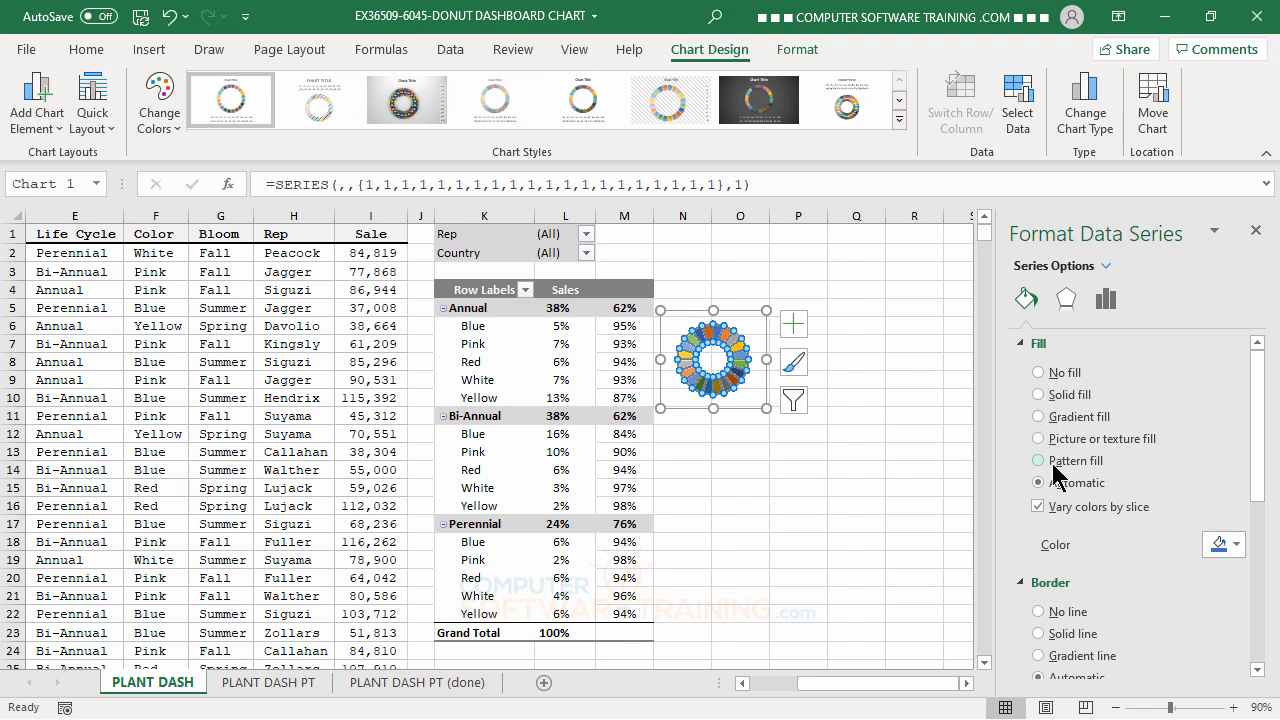
left_click(1038, 395)
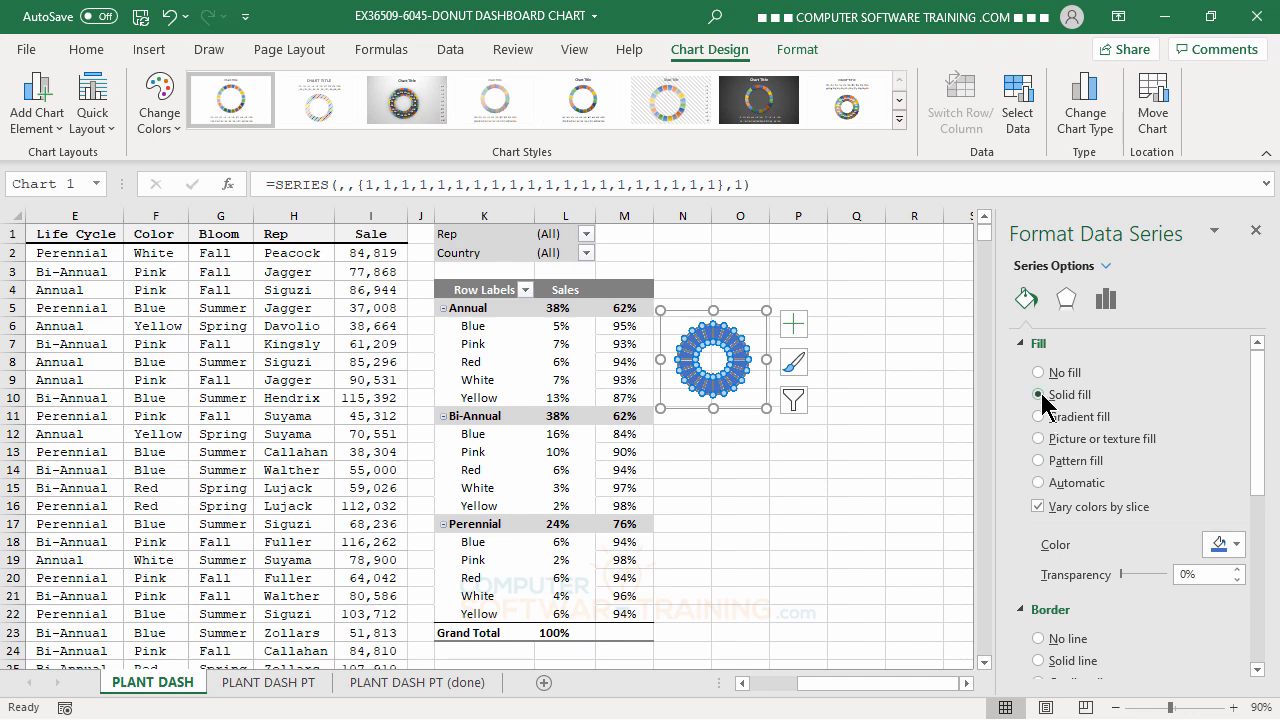
left_click(1239, 544)
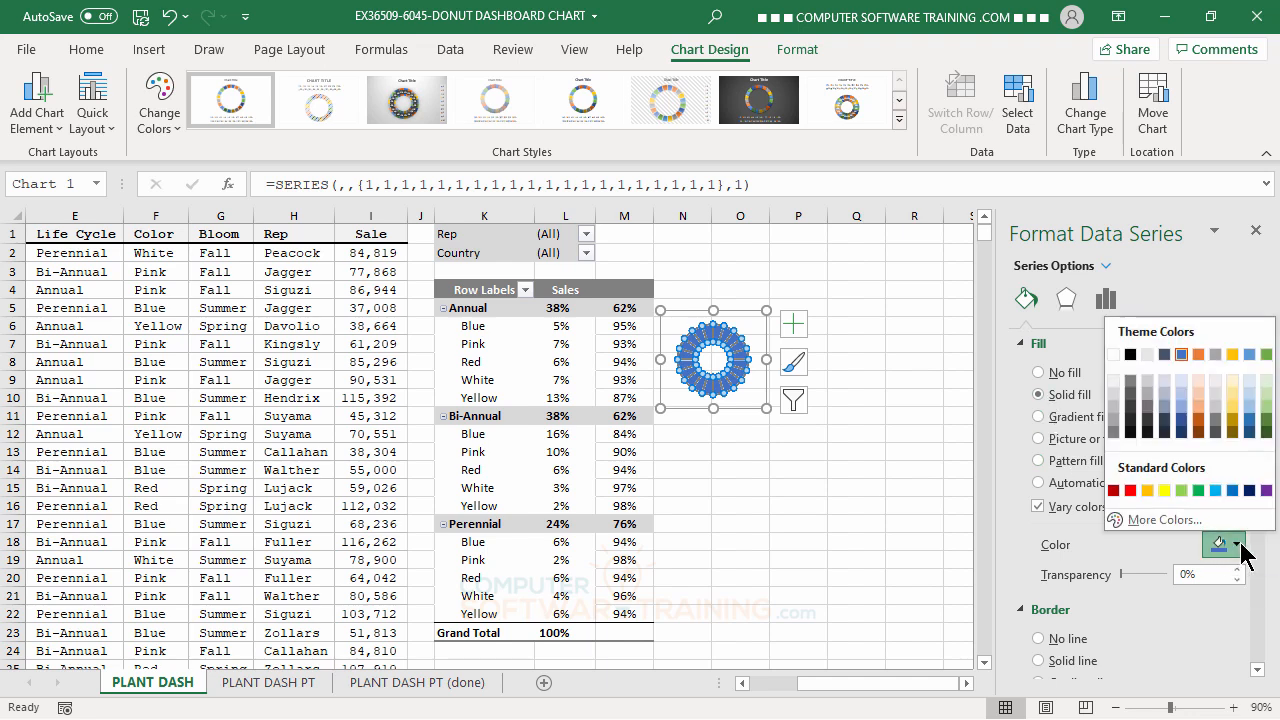
left_click(1266, 420)
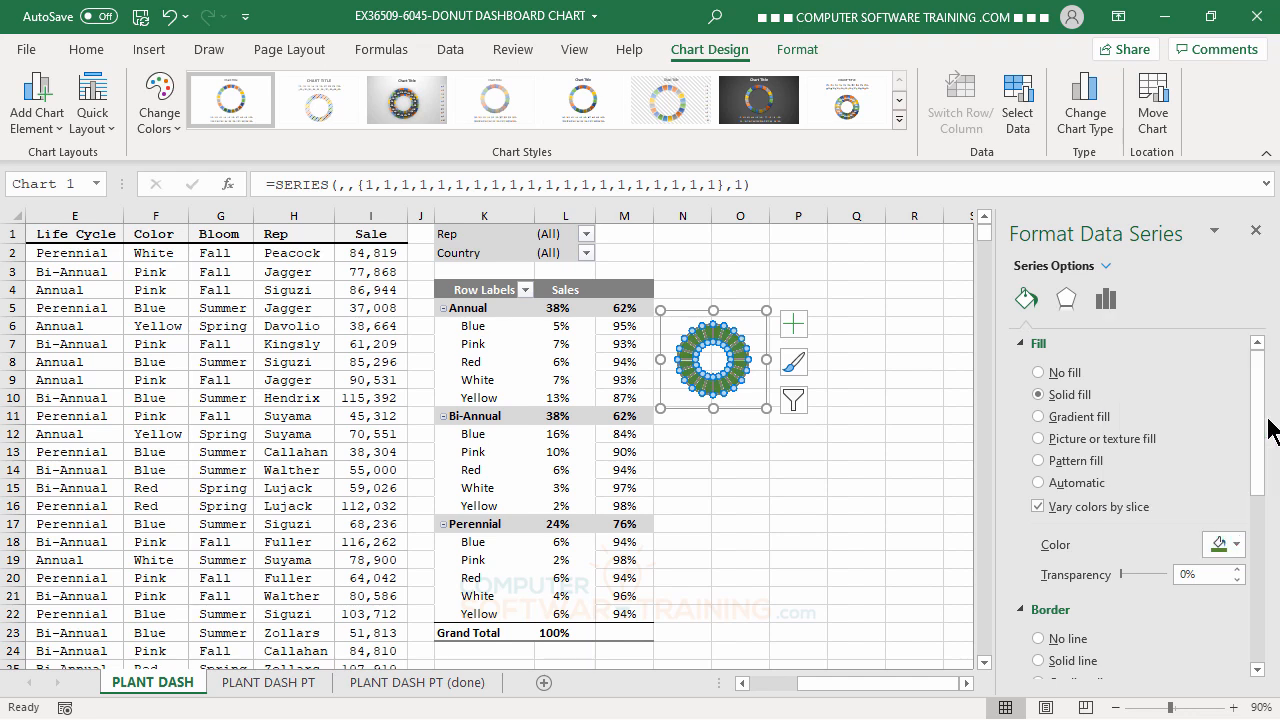
left_click(836, 518)
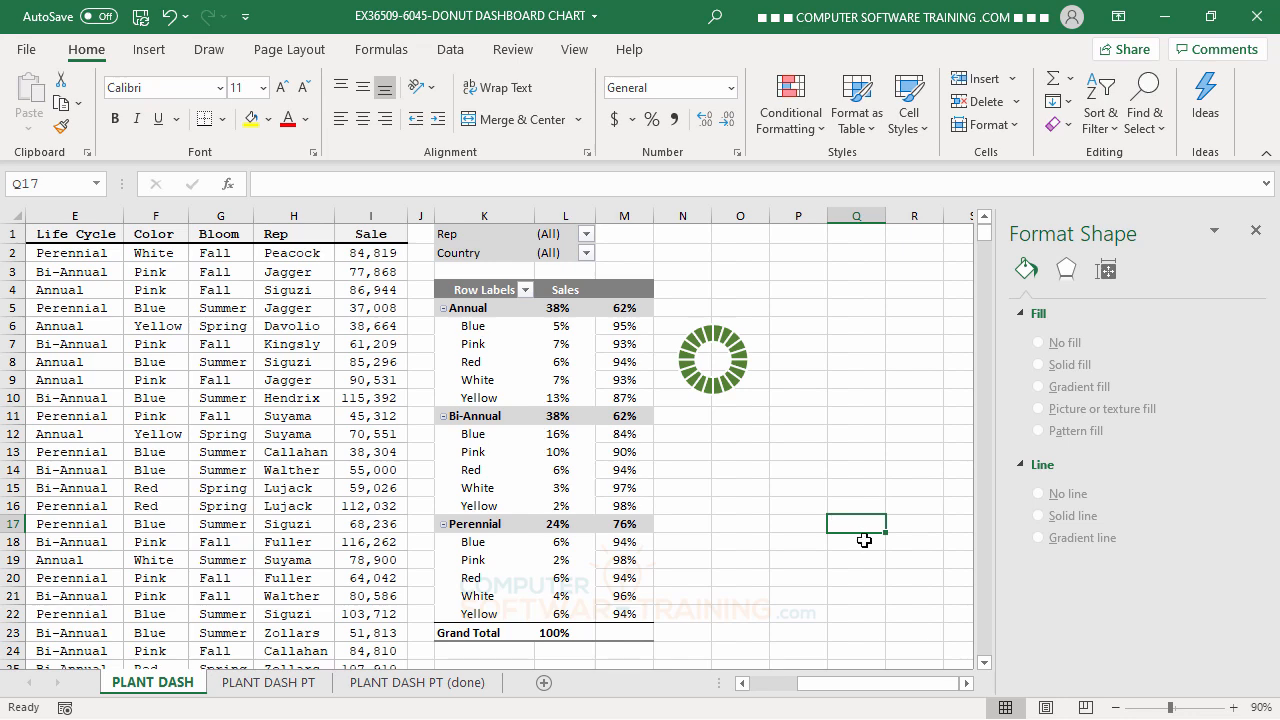
Move the doughnut chart slightly up and left, and enlarge it to about two columns by six rows beside the Annual group.
left_click(739, 350)
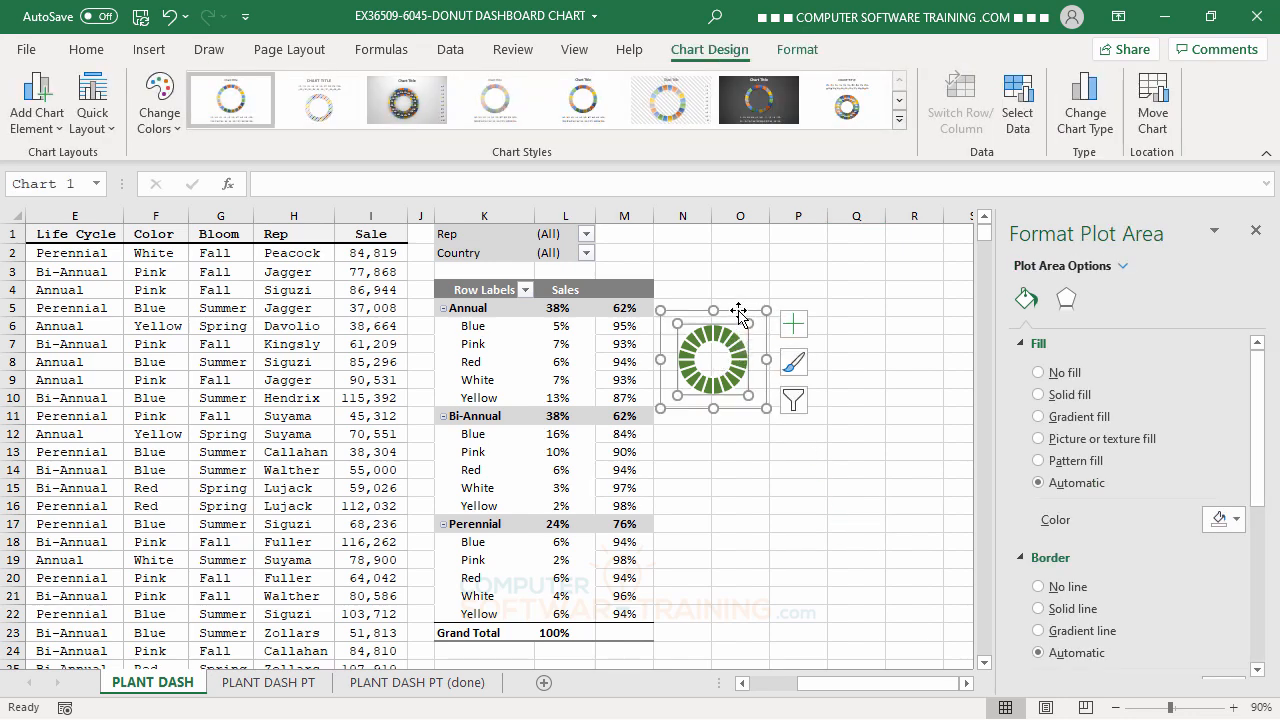
left_click(739, 311)
left_click_drag(742, 313, 725, 307)
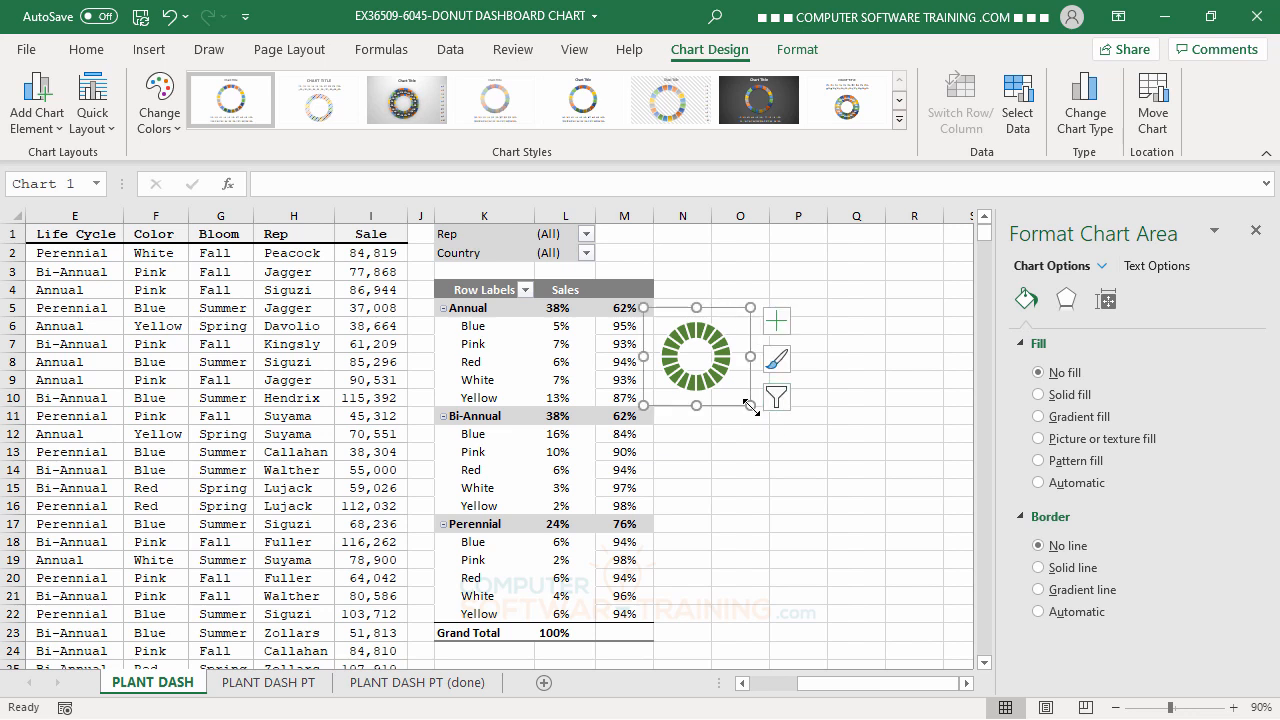
left_click_drag(751, 406, 768, 421)
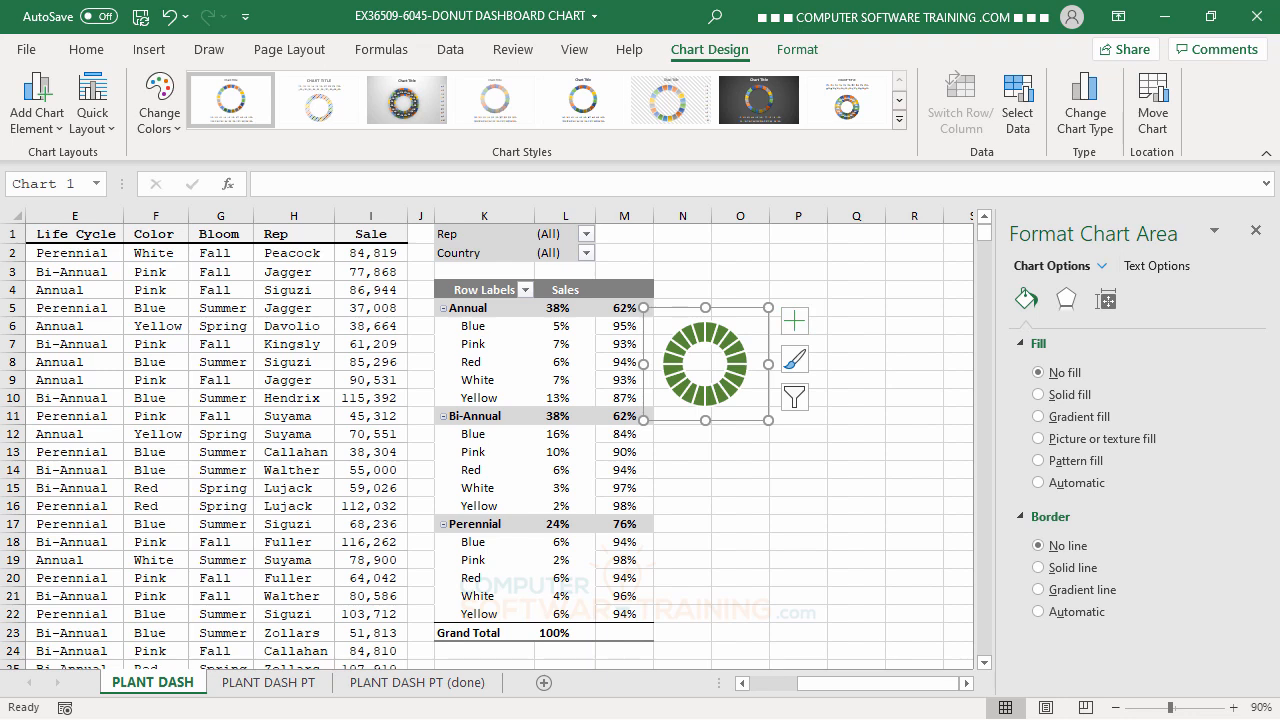
Nudge the doughnut chart until it is centred on the border between columns N and O beside the Annual group.
key("ctrl+c")
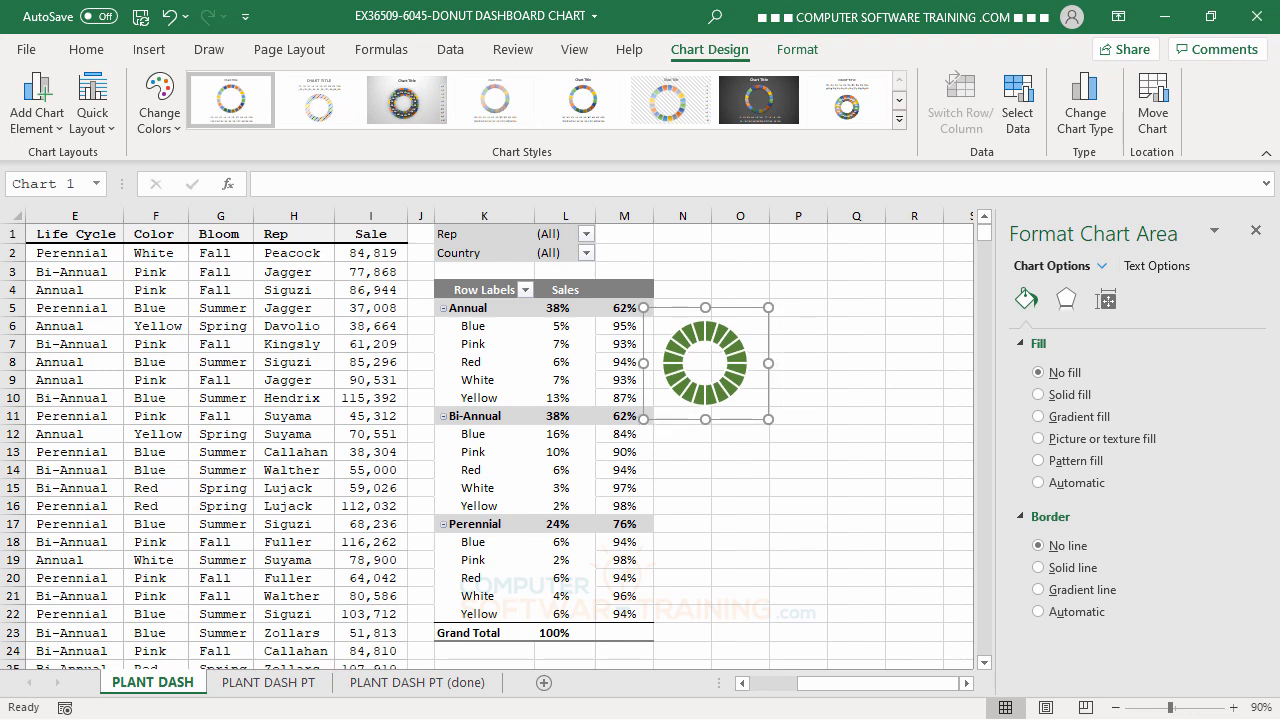
key("ctrl+Up")
key("ctrl+Up")
key("ctrl+Up")
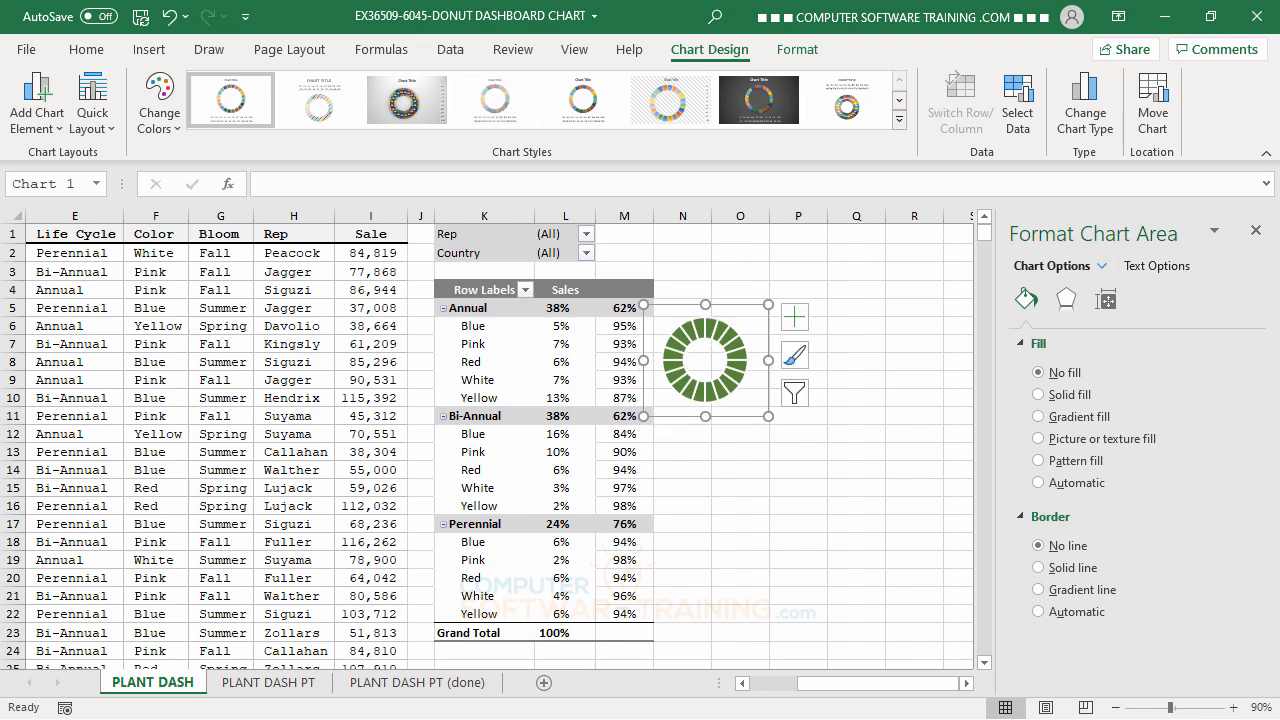
key("ctrl+Right")
key("ctrl+Right")
key("ctrl+Right")
key("ctrl+Right")
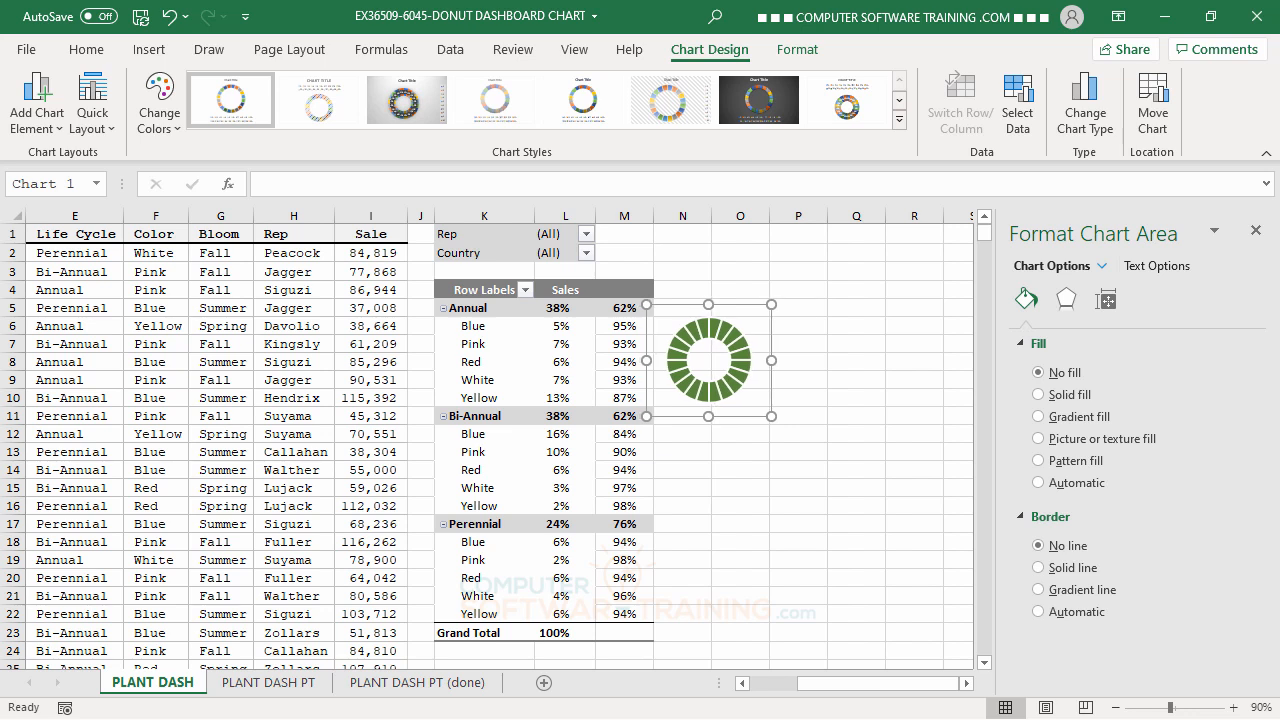
key("ctrl+Right")
key("ctrl+Right")
key("ctrl+Right")
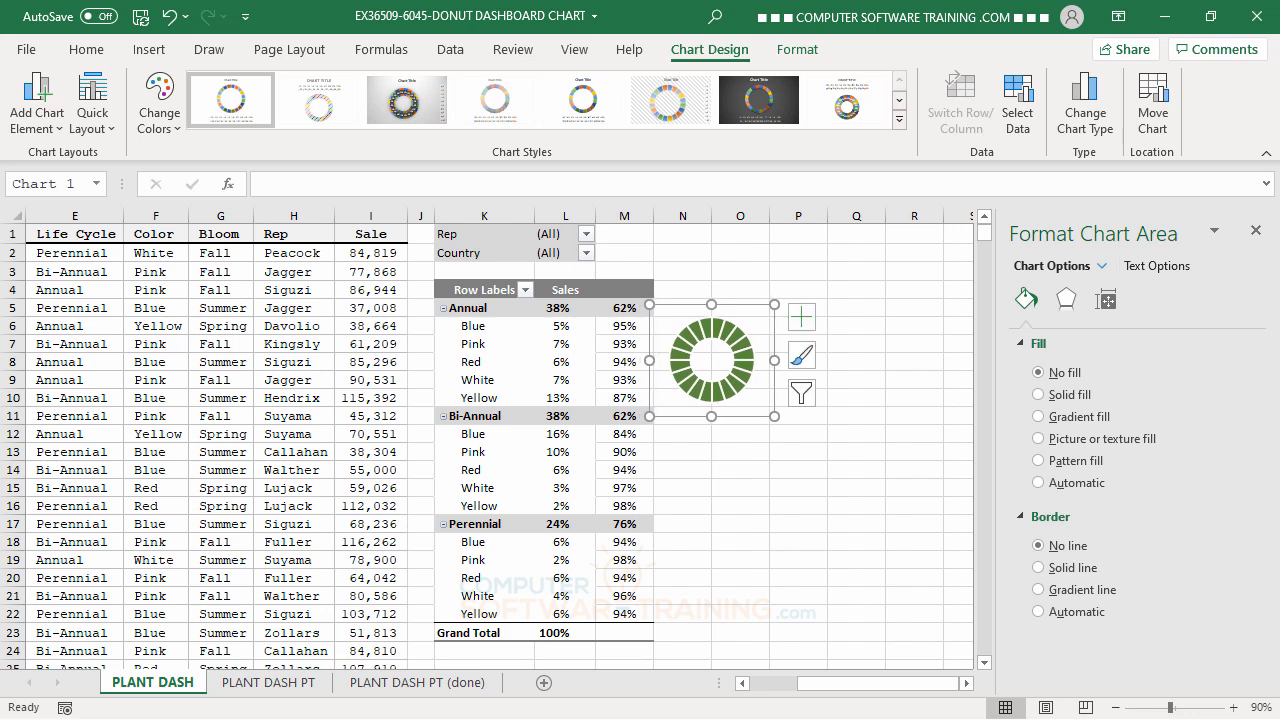
key("ctrl+Down")
key("ctrl+Down")
key("ctrl+Down")
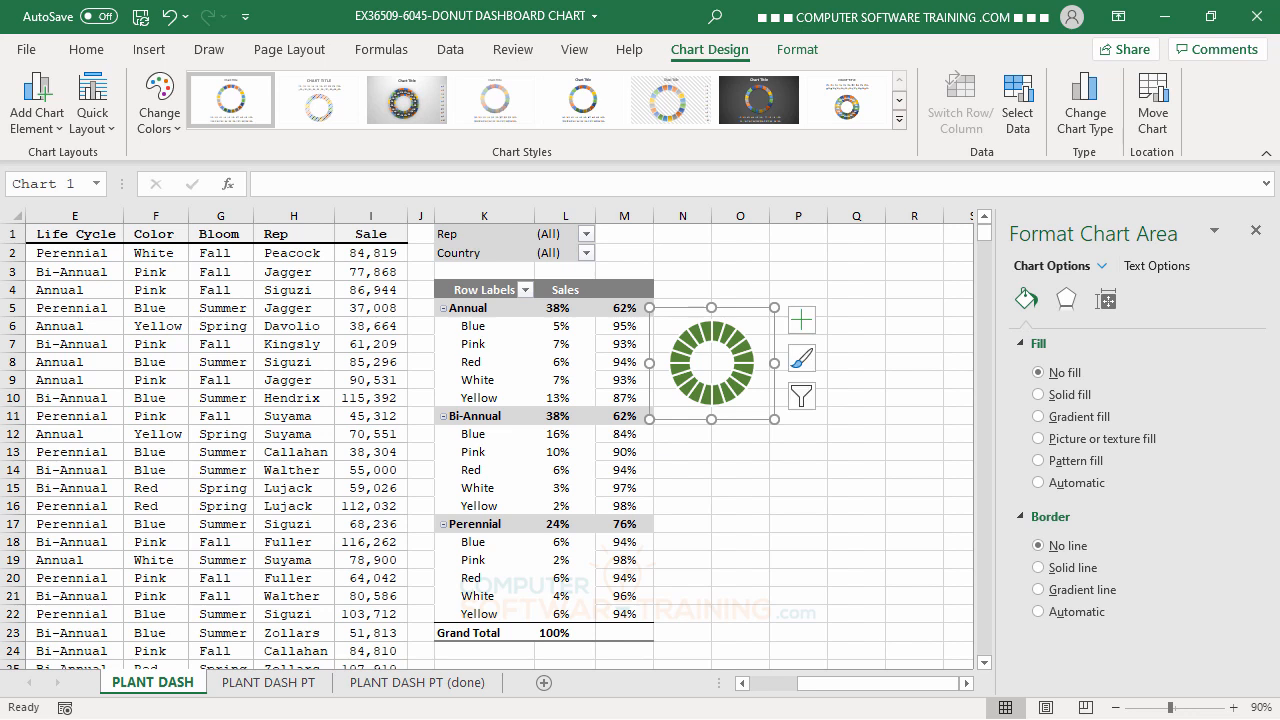
key("ctrl+Up")
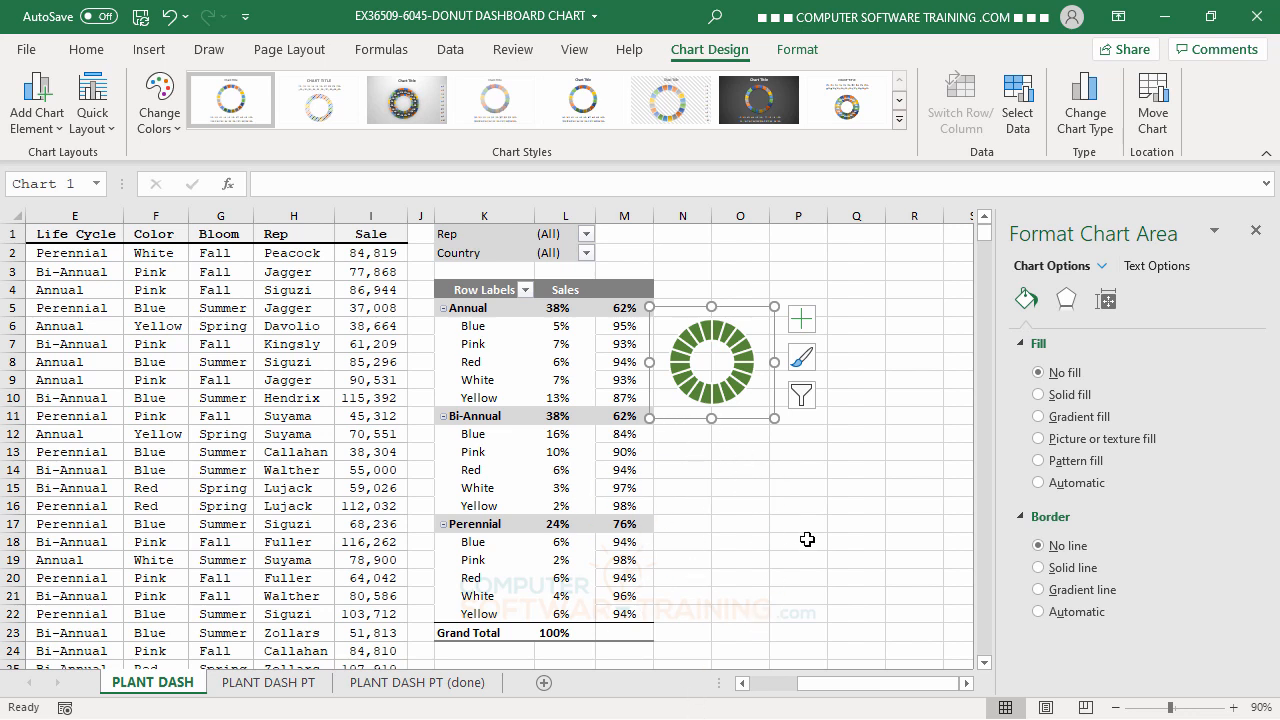
Duplicate the doughnut chart and move the copy directly below the original, beside the Bi-Annual group.
left_click(746, 405)
left_click(750, 422)
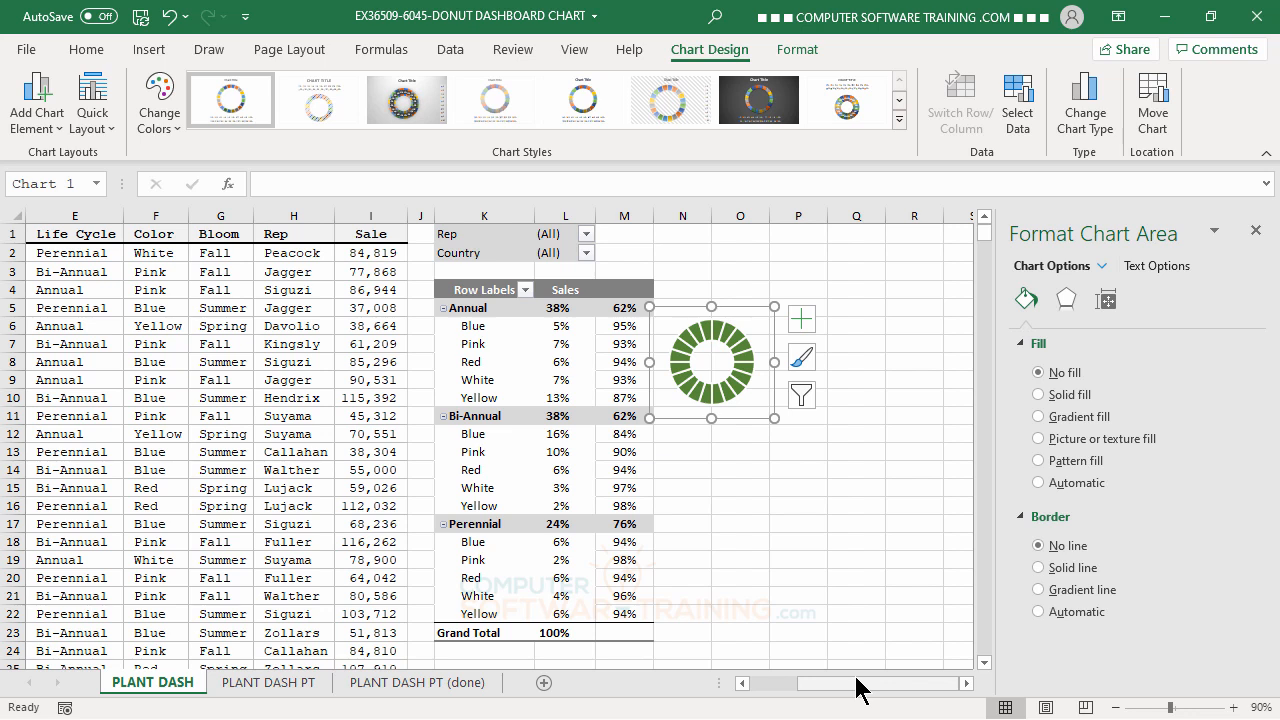
key("ctrl+d")
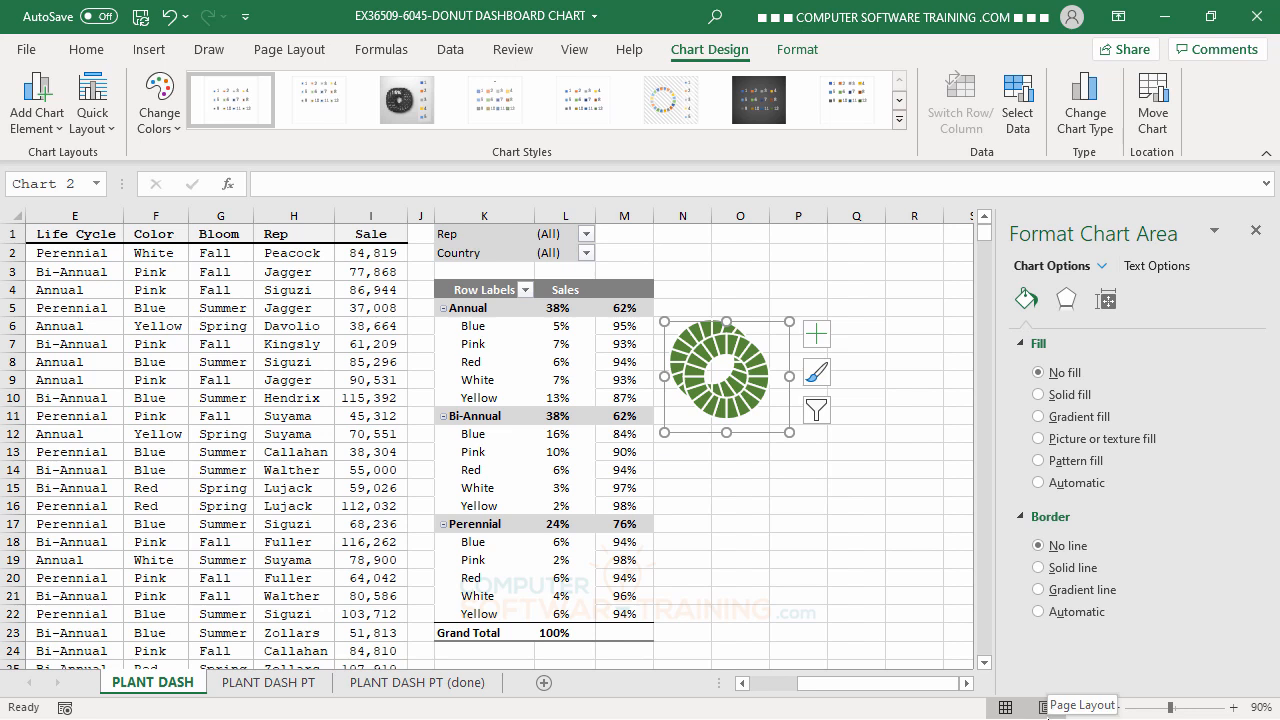
key("Down")
key("Down")
key("Down")
key("Down")
key("Down")
key("Down")
key("Down")
key("Down")
key("Down")
key("Down")
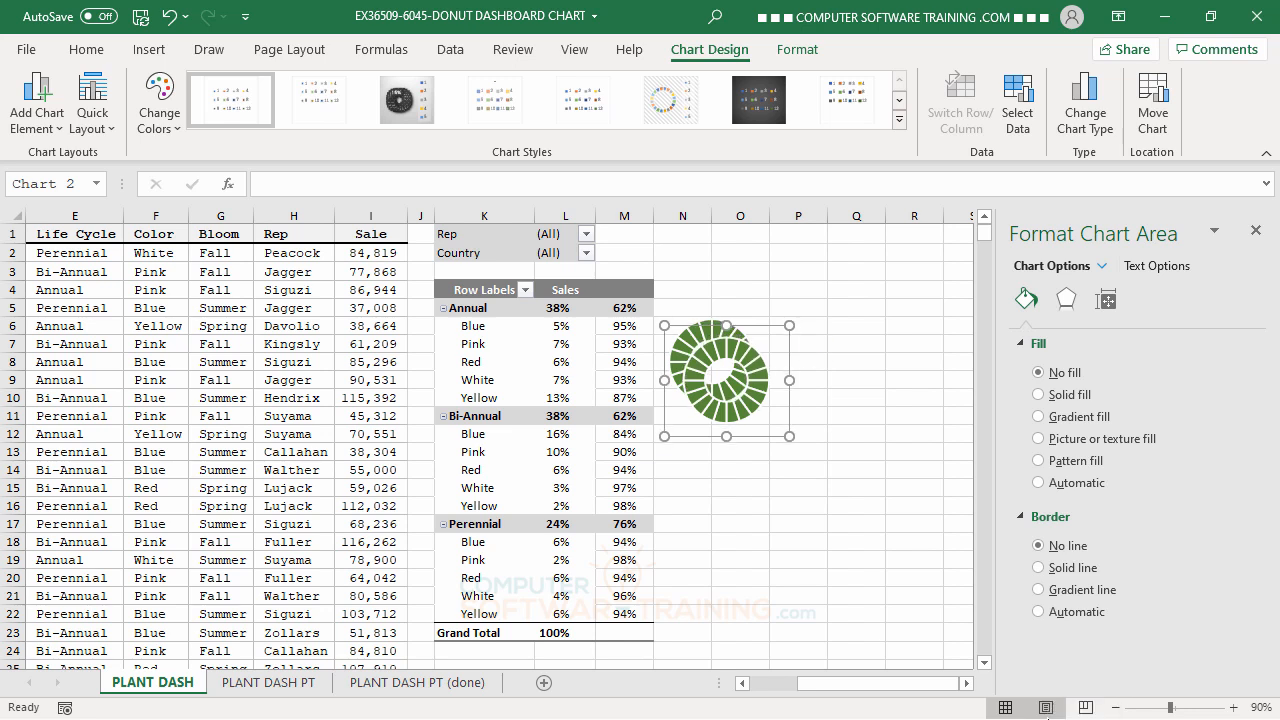
key("Down")
key("Down")
key("Down")
key("Down")
key("Down")
key("Down")
key("Down")
key("Down")
key("Down")
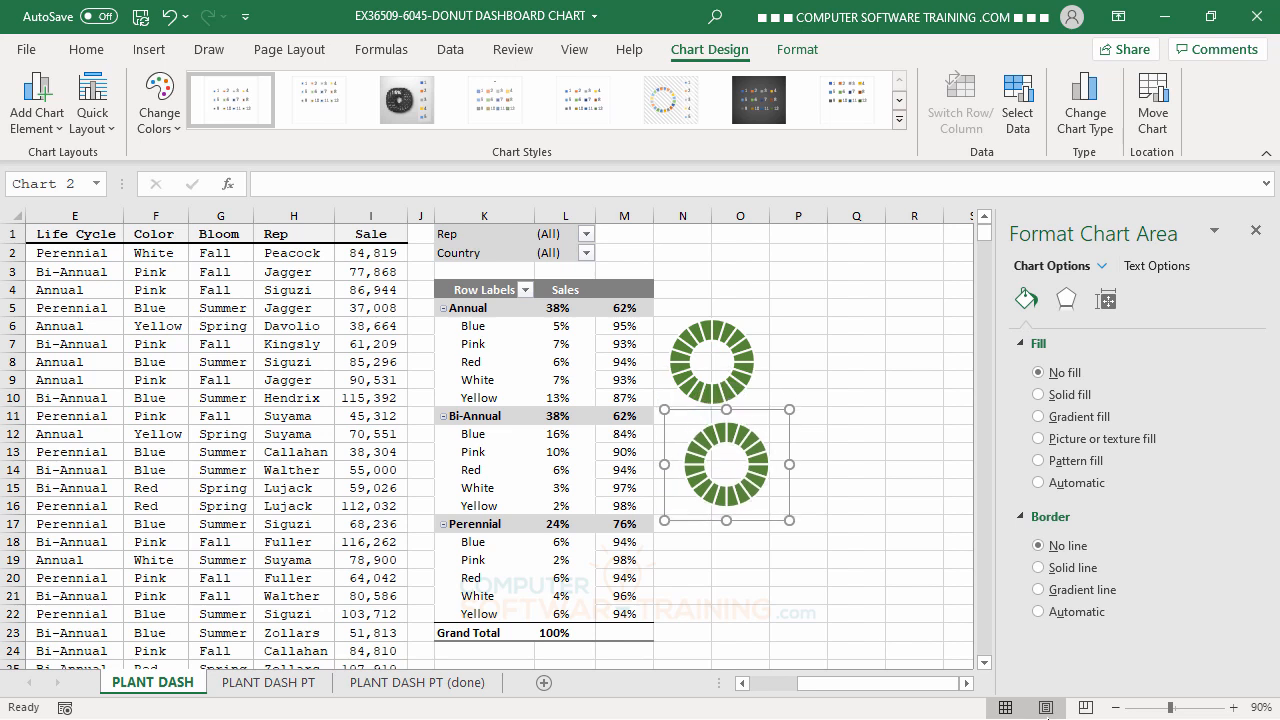
key("Down")
key("Left")
key("Left")
key("Left")
key("Left")
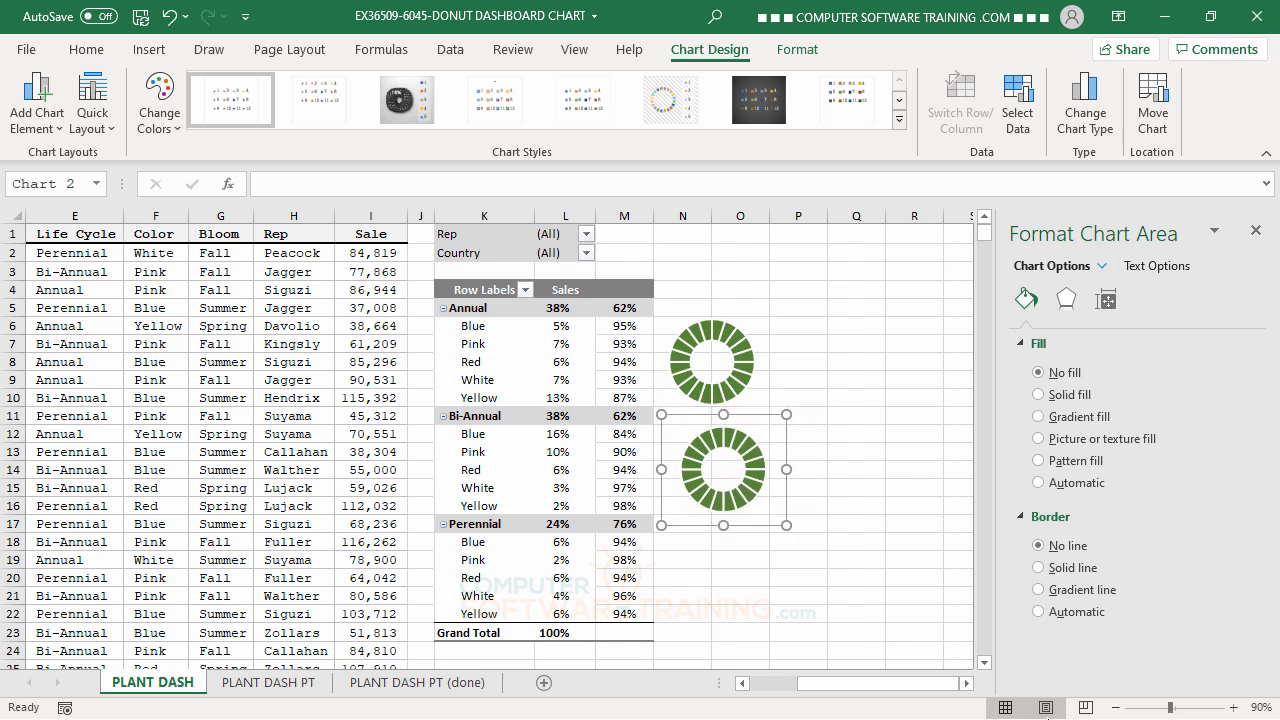
key("Left")
key("Left")
key("Left")
key("Left")
key("Left")
key("Left")
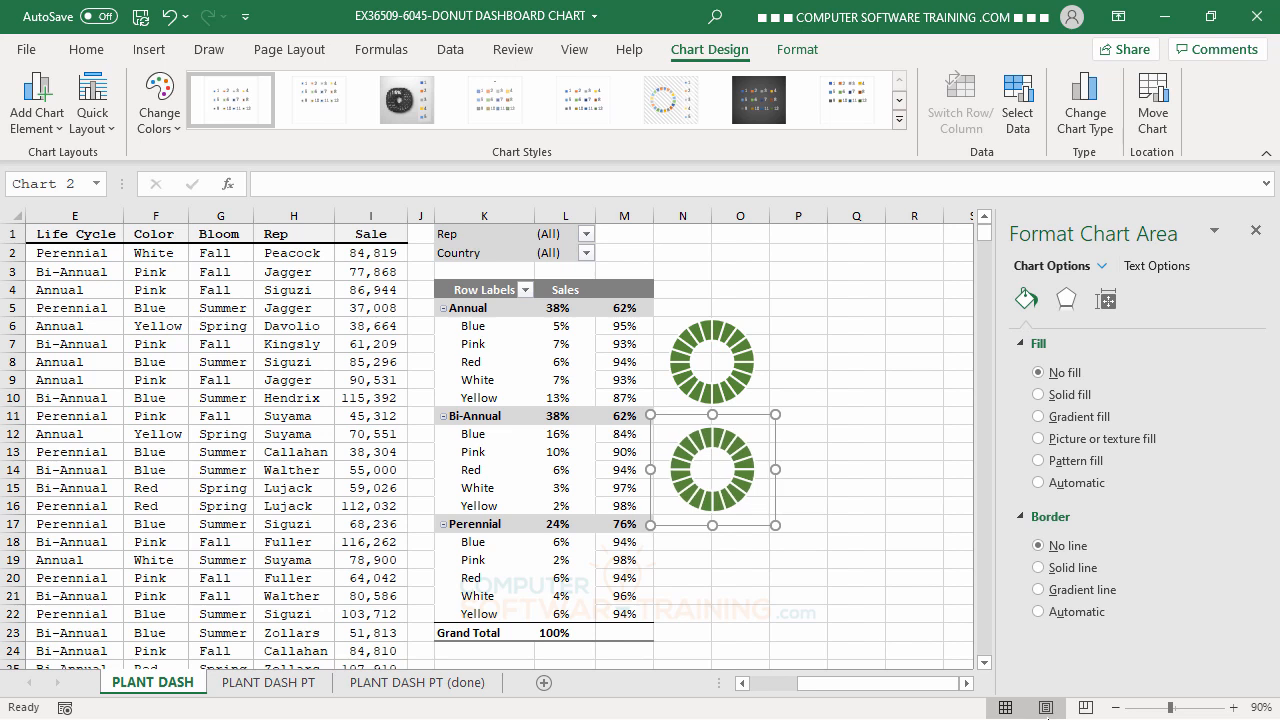
key("Right")
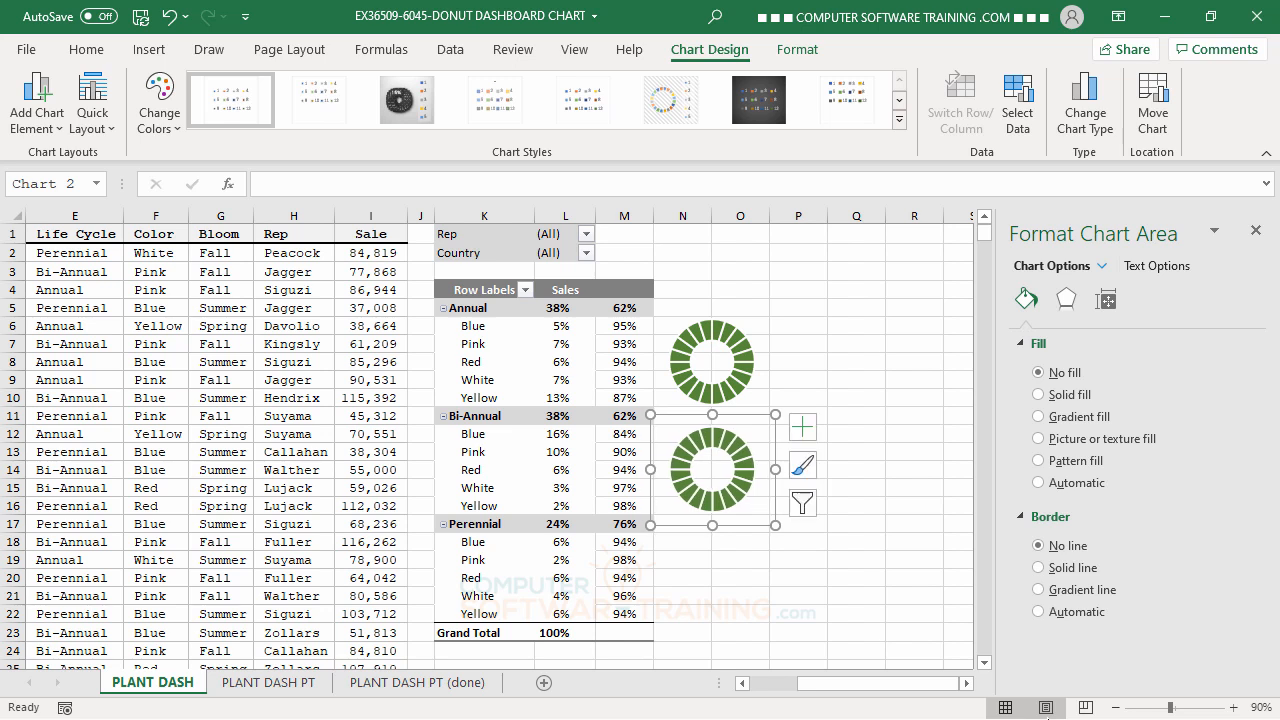
Add a third copy of the doughnut chart directly below the second, beside the Perennial group, and deselect it.
key("ctrl+v")
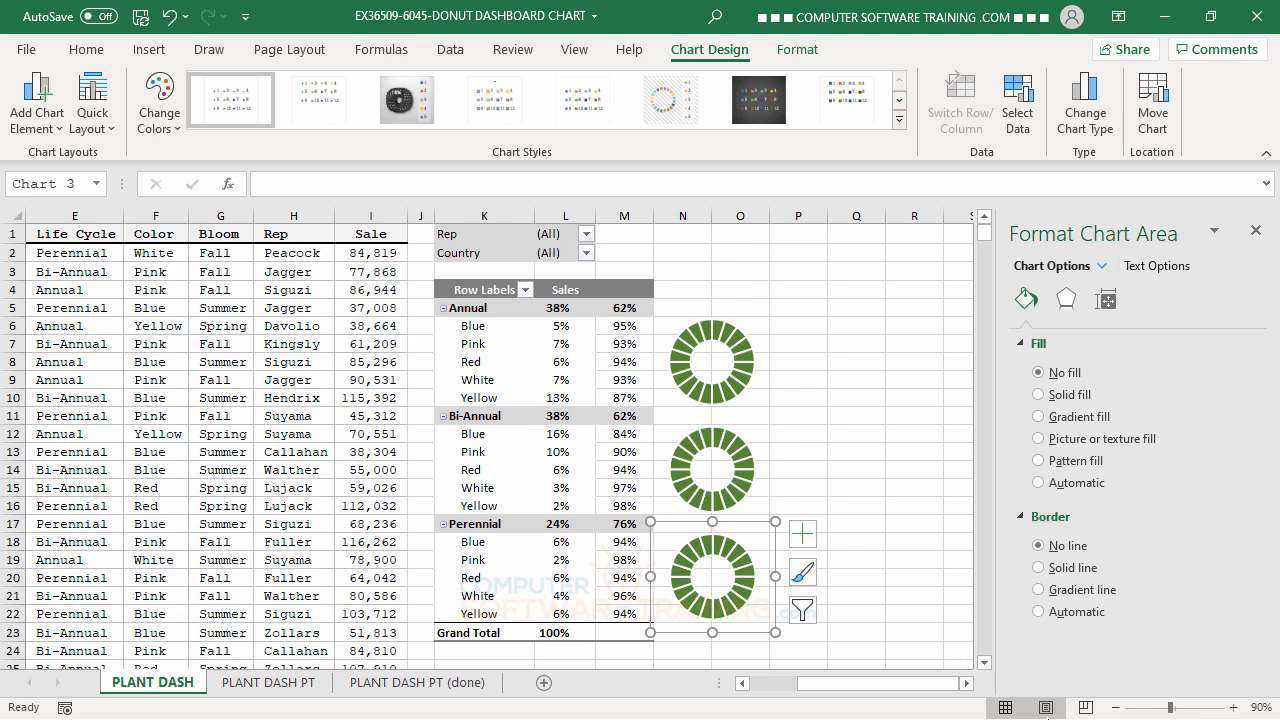
left_click(851, 378)
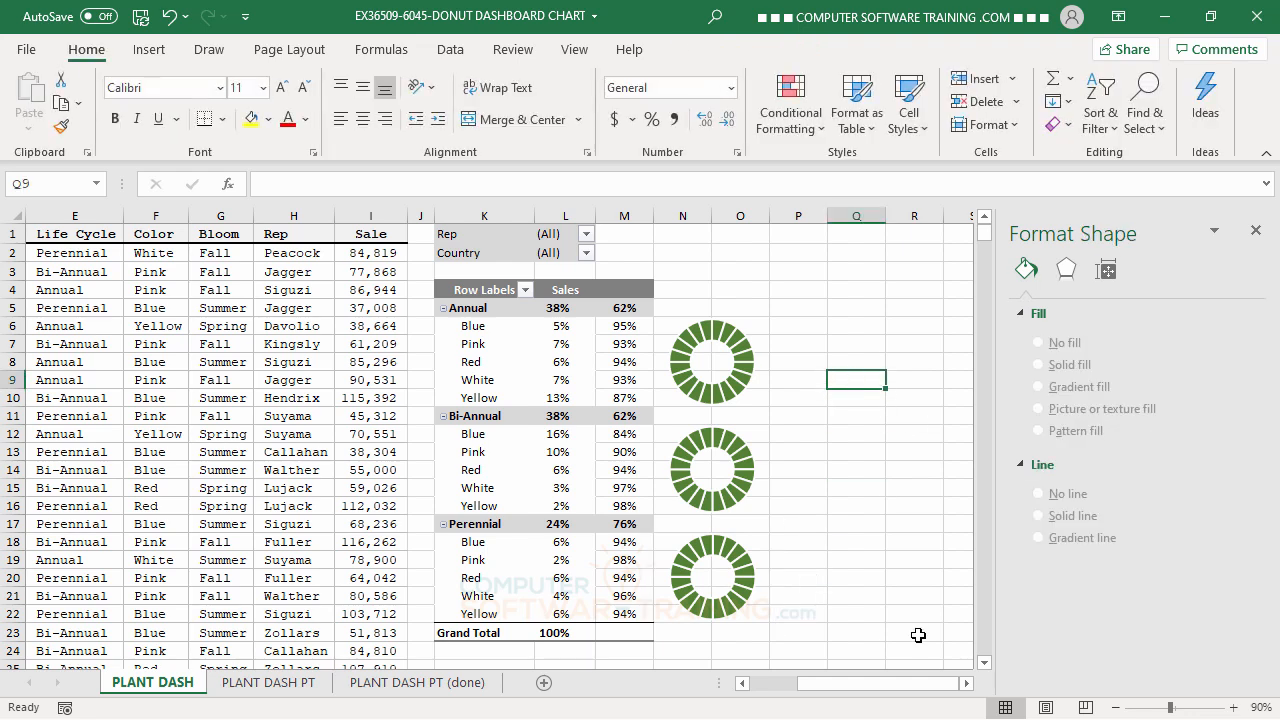
Change the solid fill of the Bi-Annual doughnut's series to the second-darkest shade of the lighter theme blue (Accent 5).
left_click(716, 436)
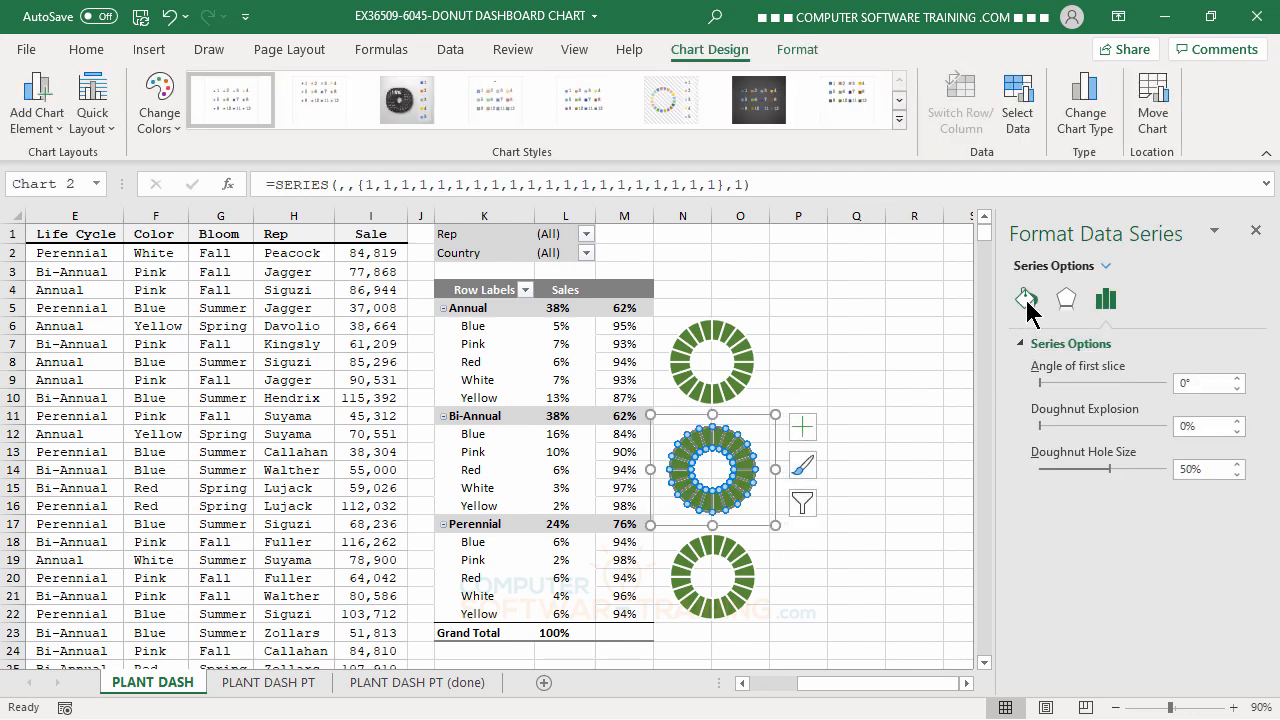
left_click(1026, 300)
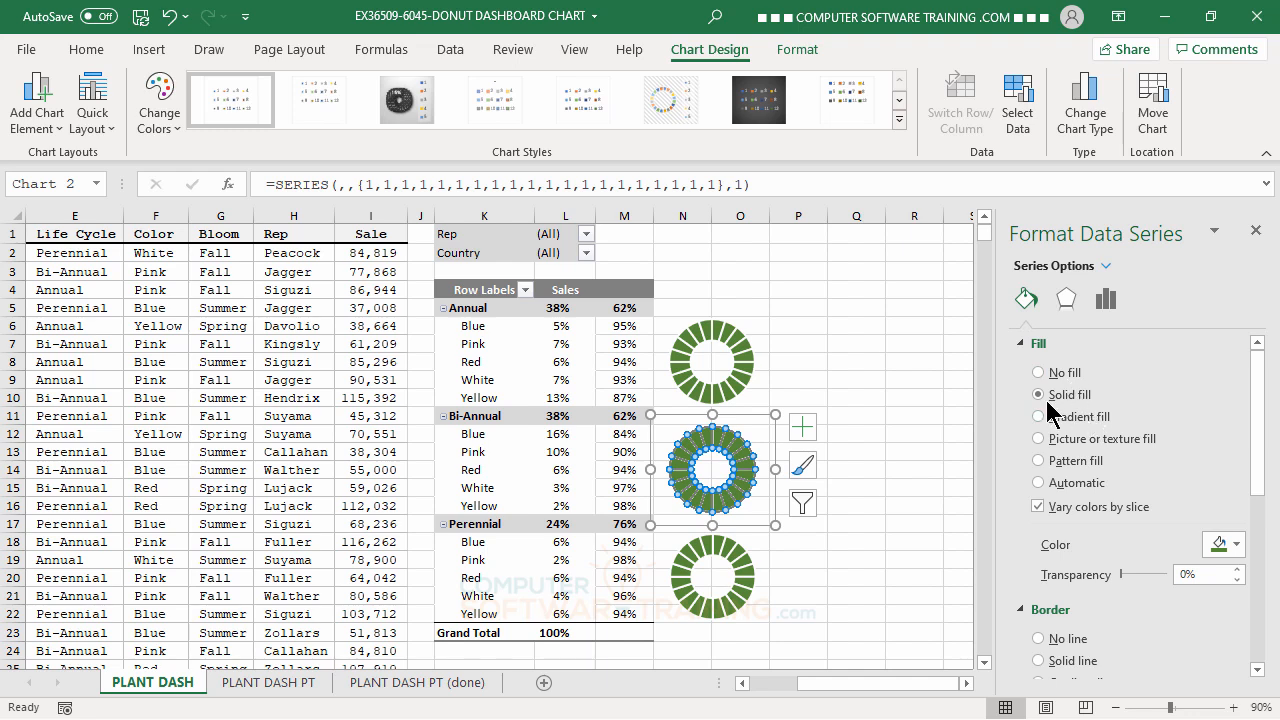
left_click(1237, 545)
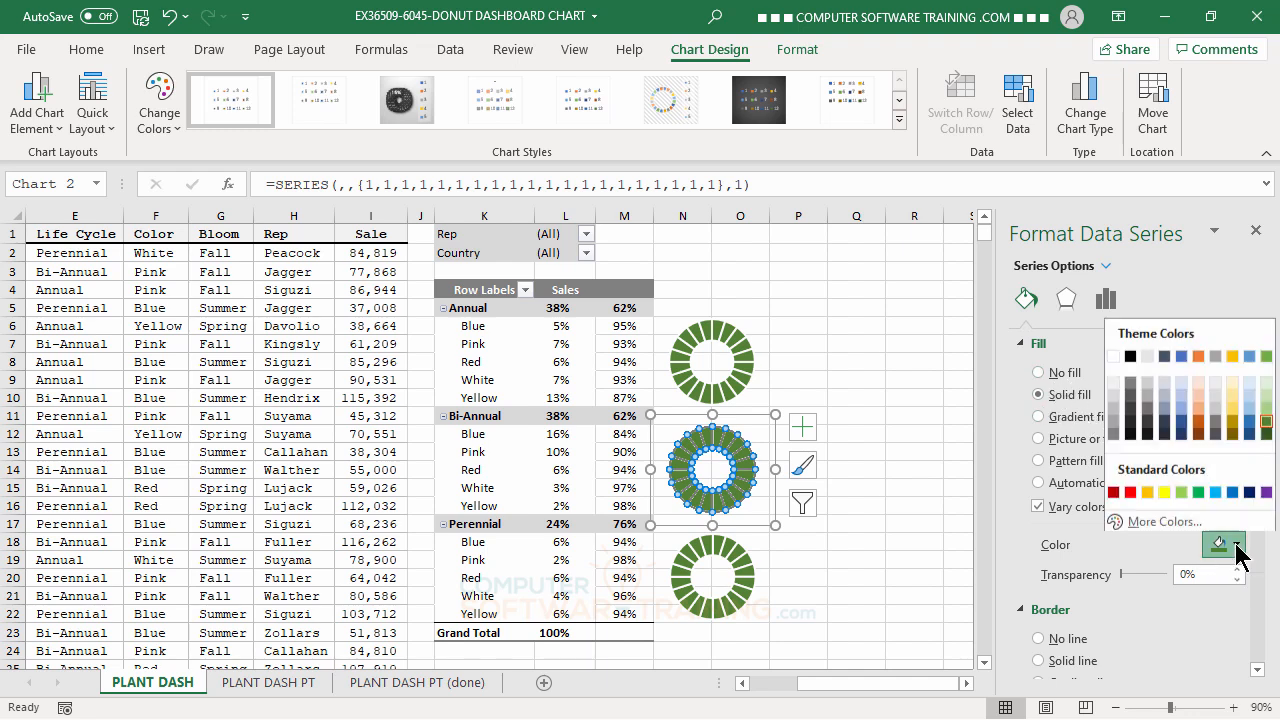
left_click(1251, 420)
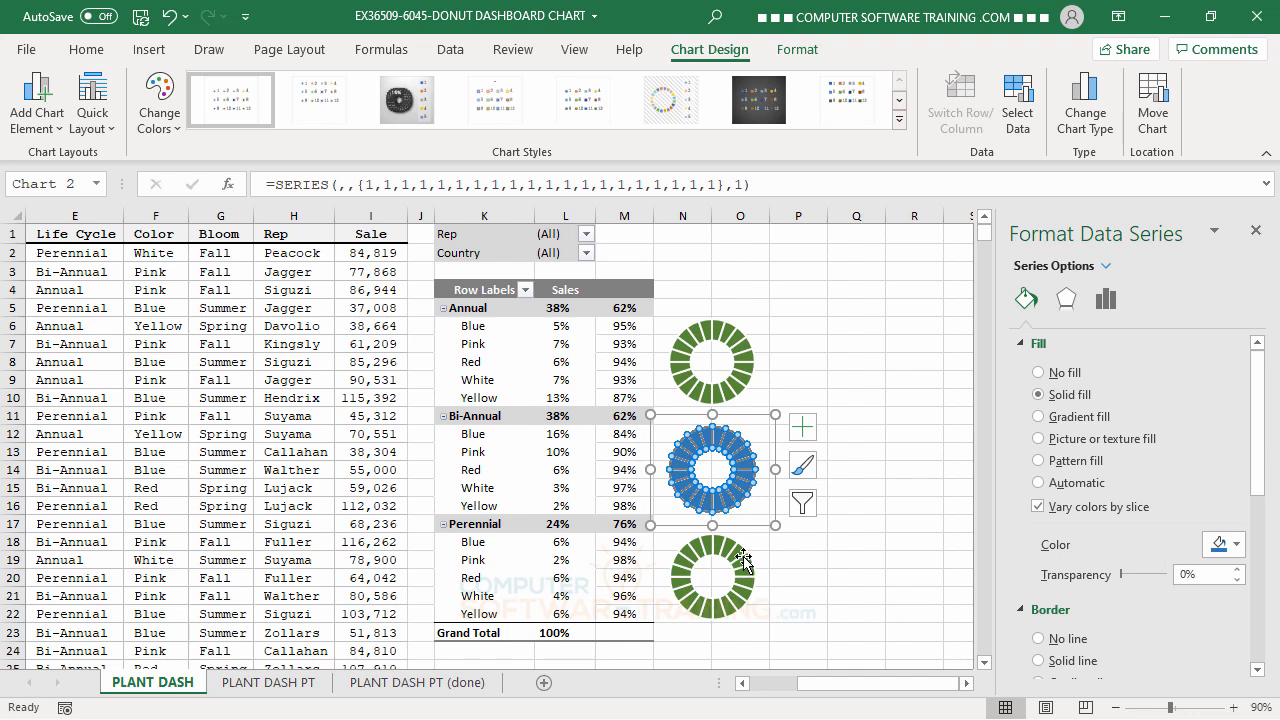
Change the solid fill of the Perennial doughnut's series to the second-darkest theme orange.
left_click(745, 563)
left_click(1105, 299)
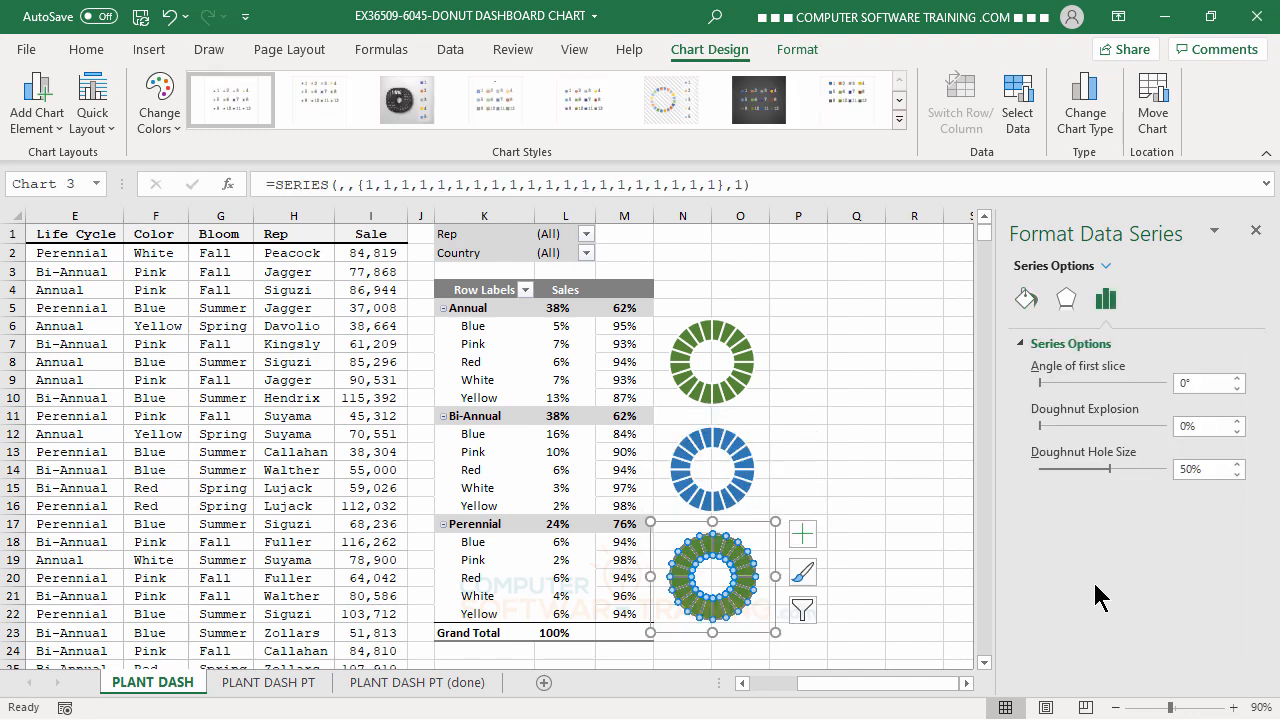
left_click(1025, 300)
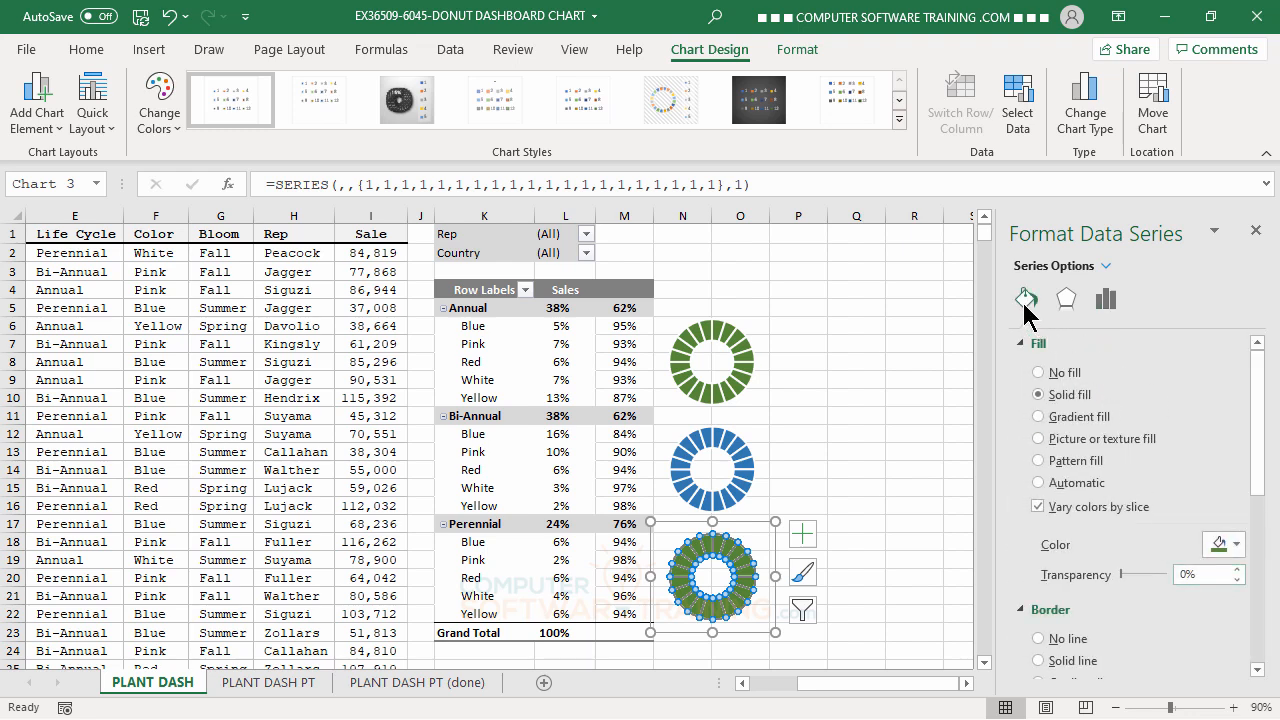
left_click(1235, 545)
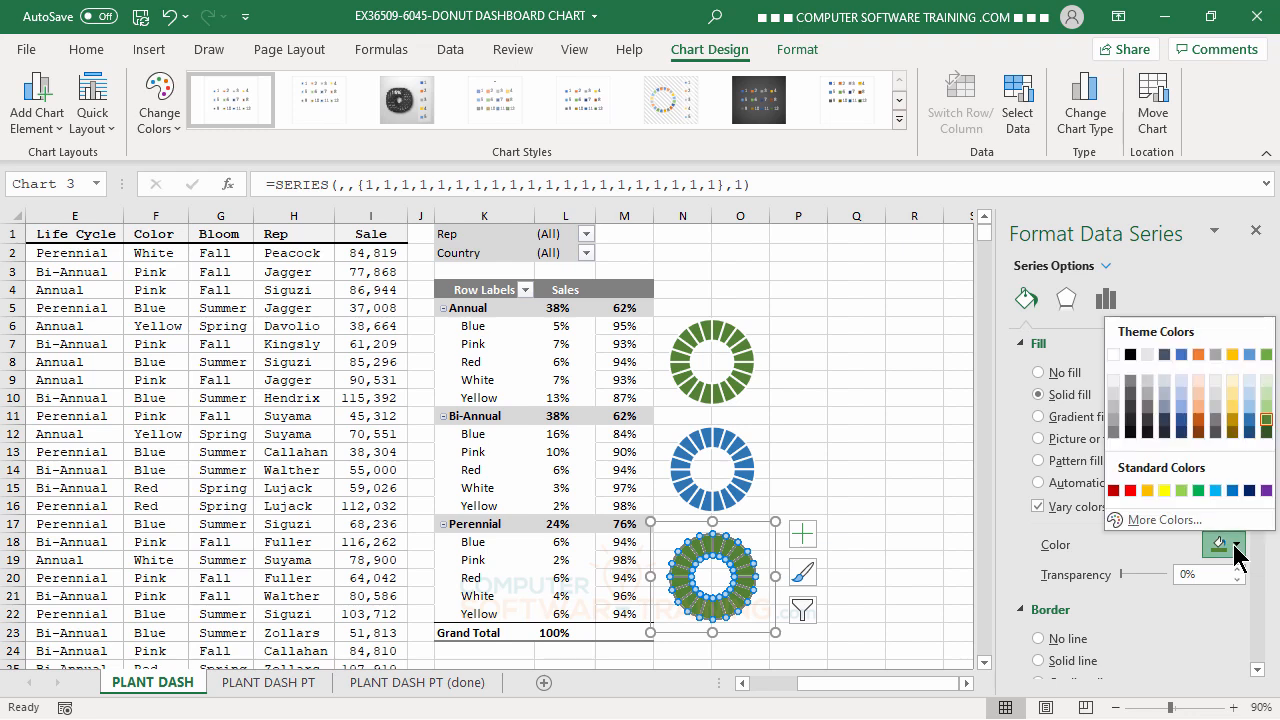
left_click(1199, 420)
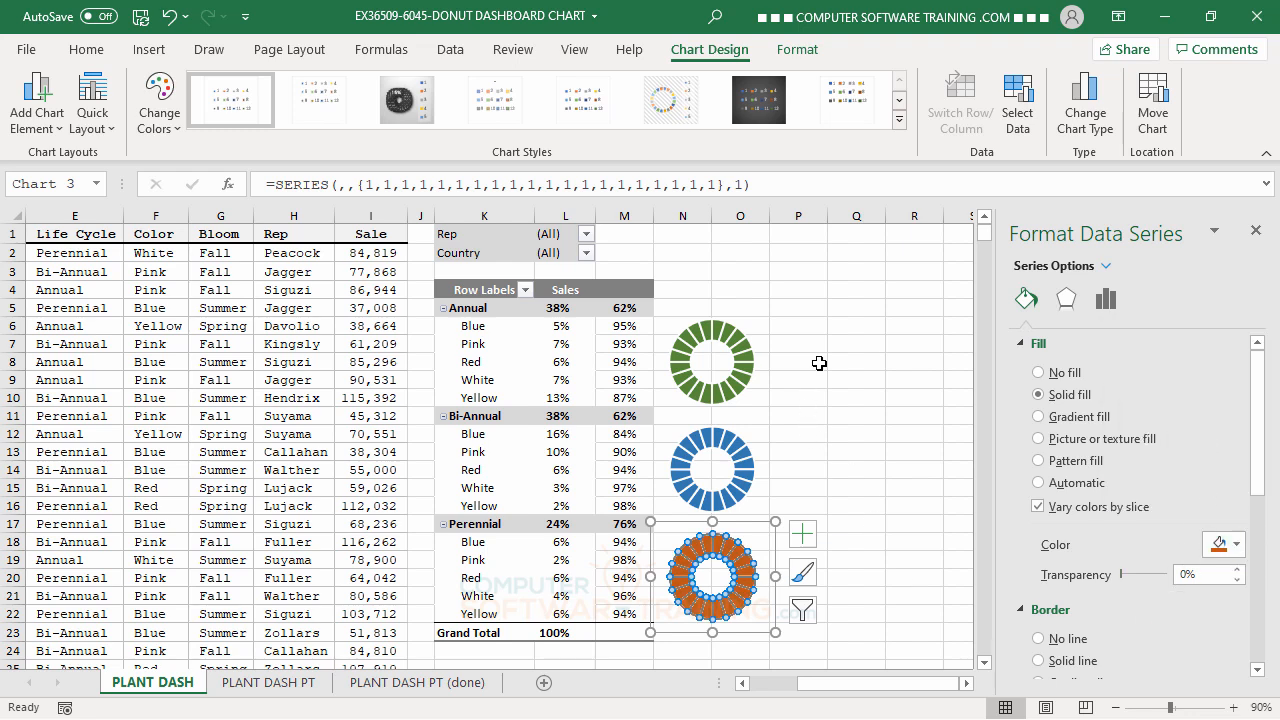
Add a second data series to the green Annual doughnut chart, taking its name from cell K5.
left_click(839, 332)
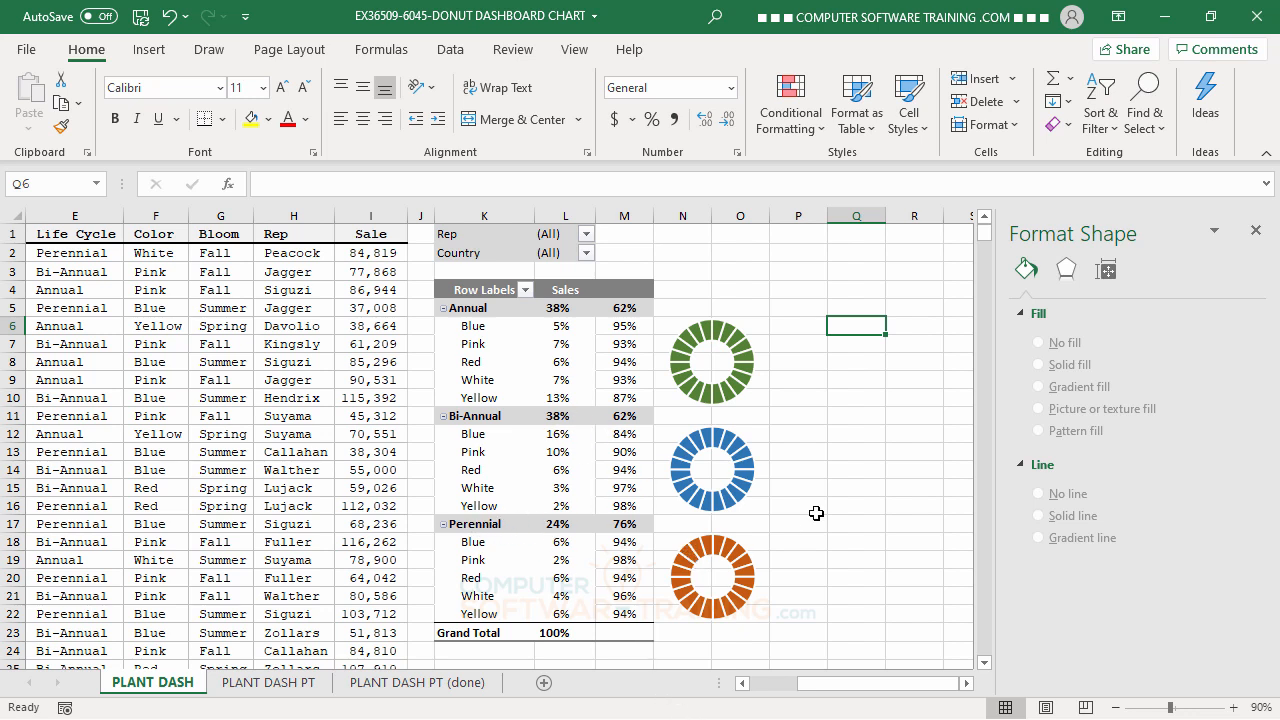
left_click(719, 334)
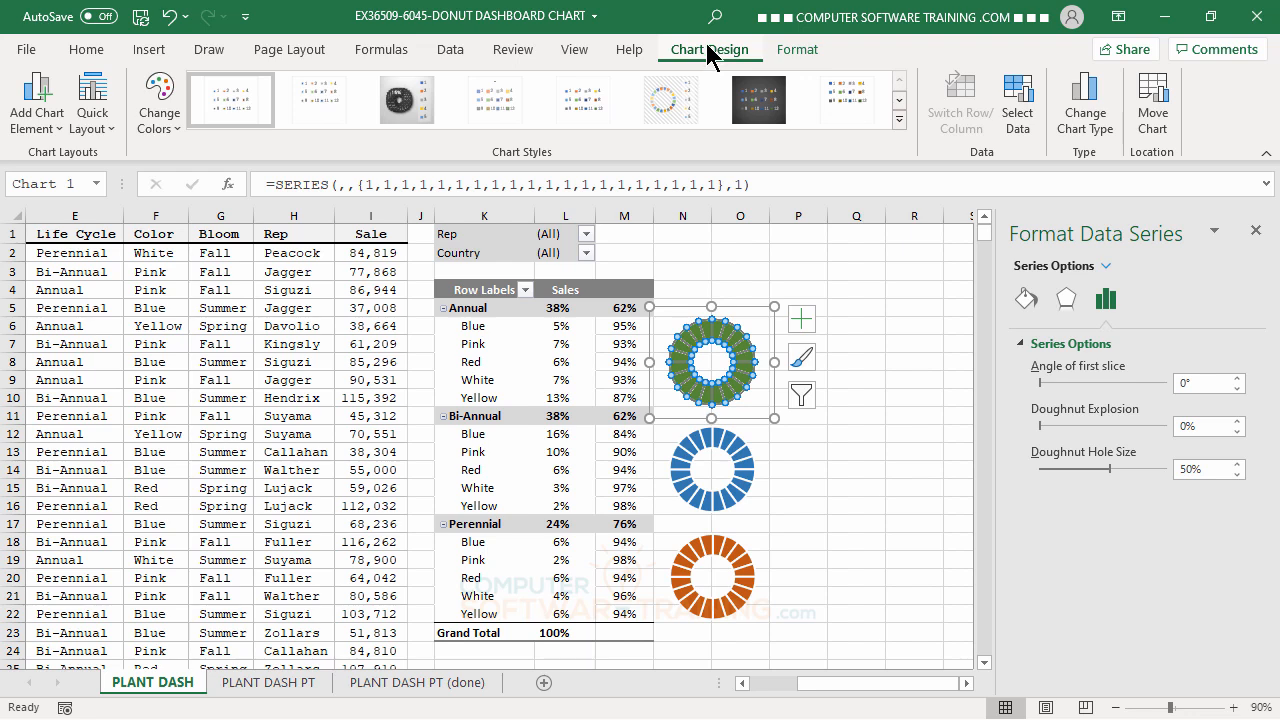
left_click(1018, 114)
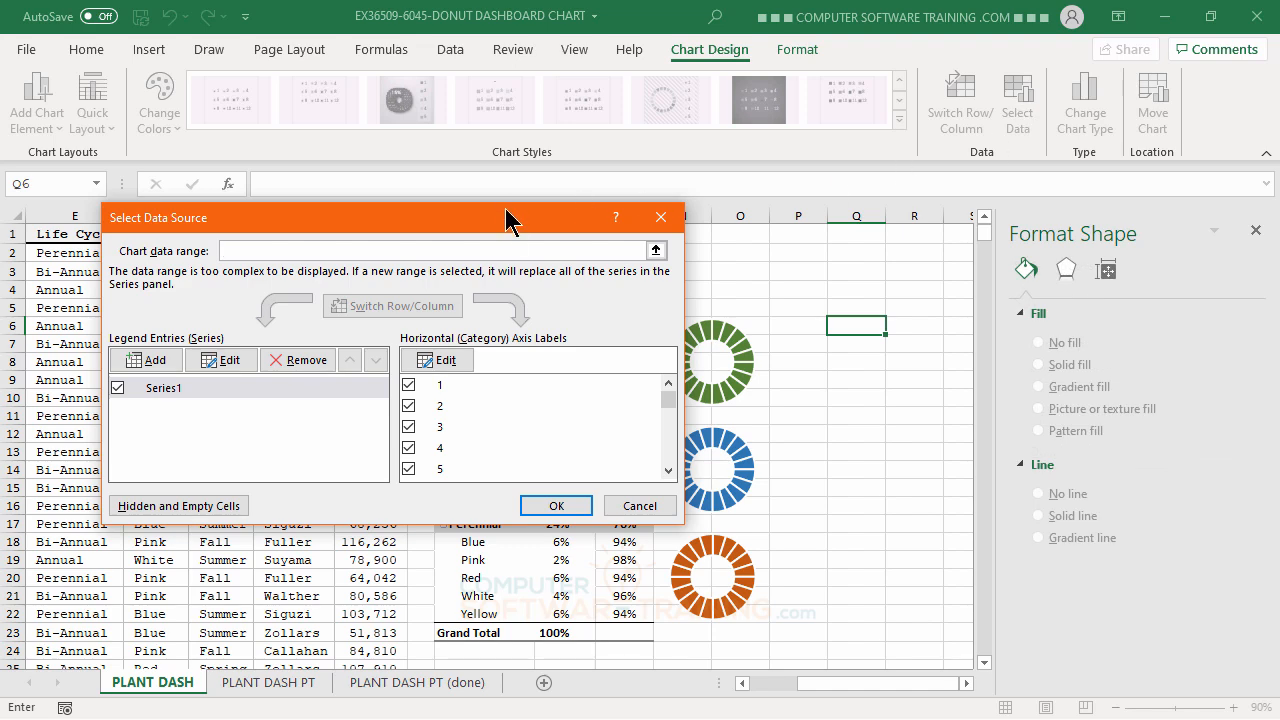
left_click_drag(508, 223, 1178, 281)
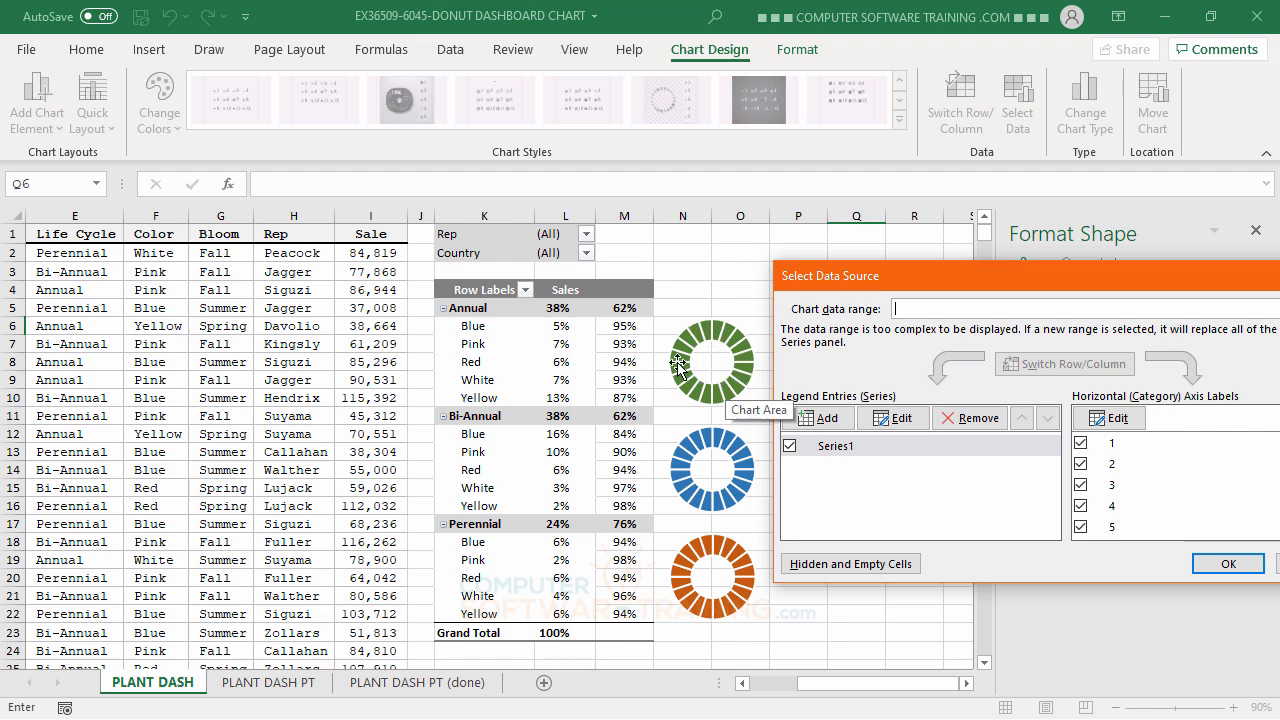
left_click(823, 420)
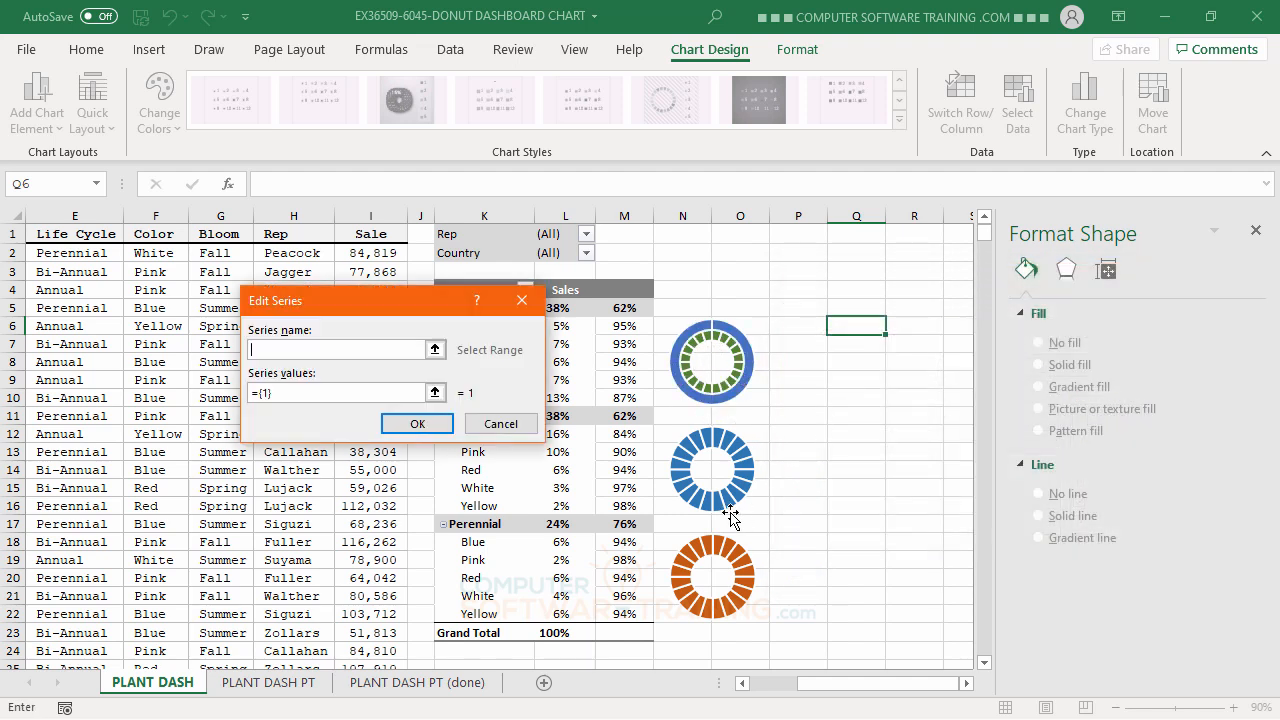
left_click_drag(383, 300, 318, 414)
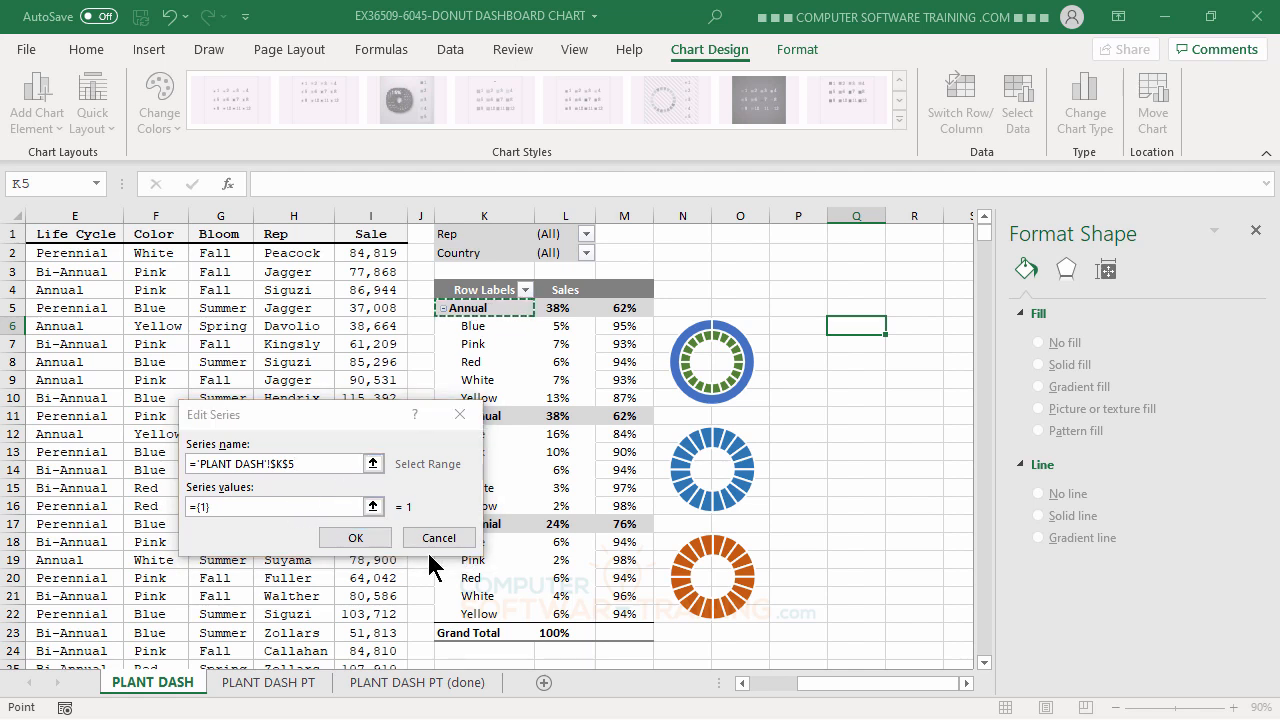
left_click(284, 420)
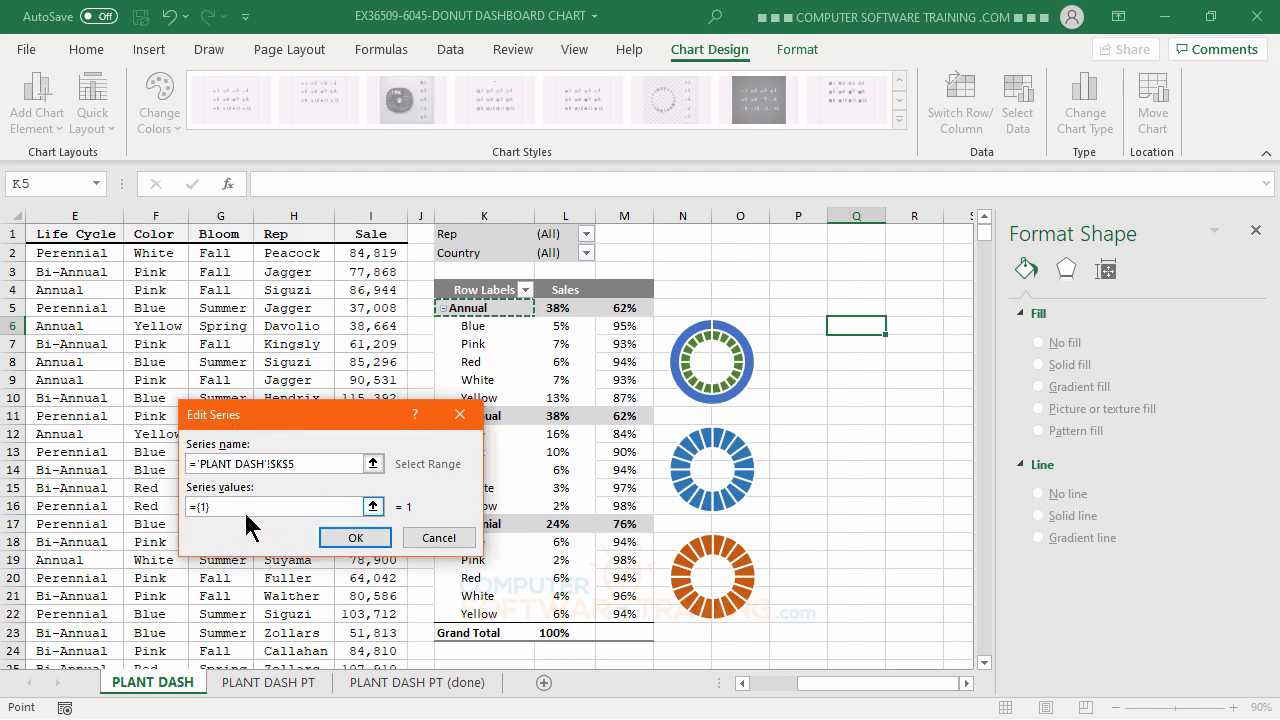
Set the new Annual series' values to cells L5:M5 and apply the chart's data source changes.
left_click(233, 507)
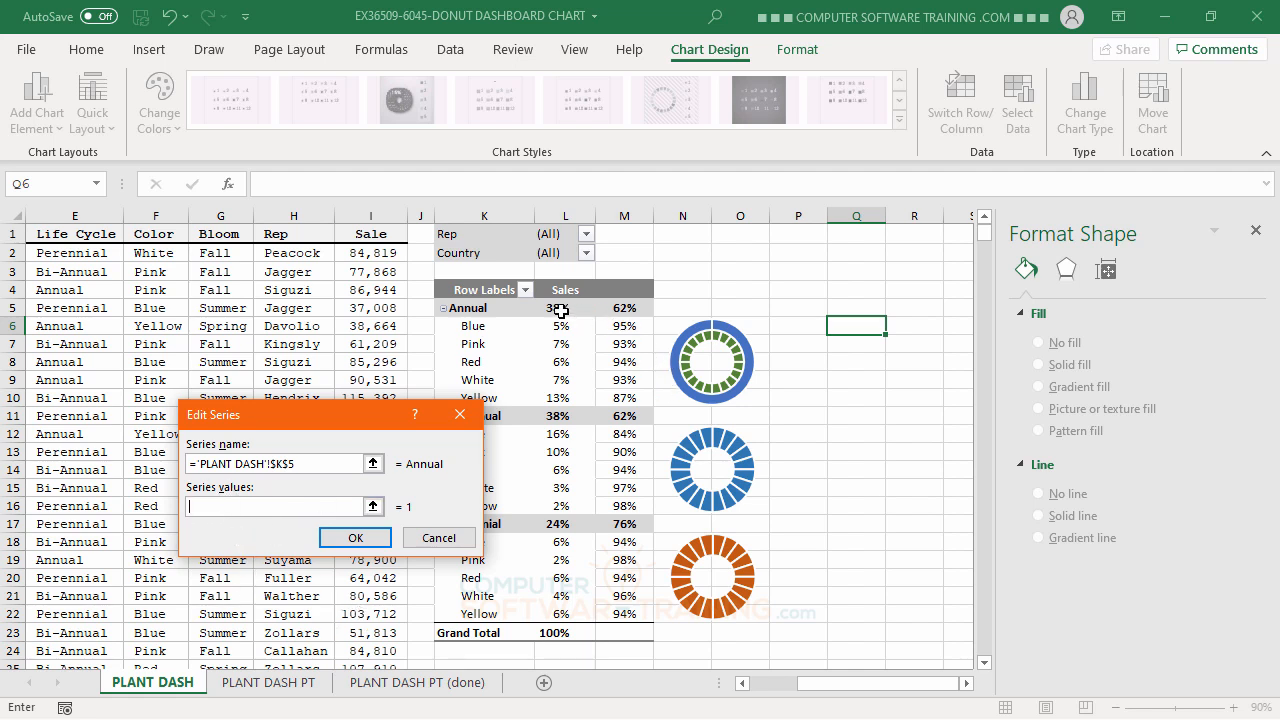
left_click_drag(558, 310, 617, 320)
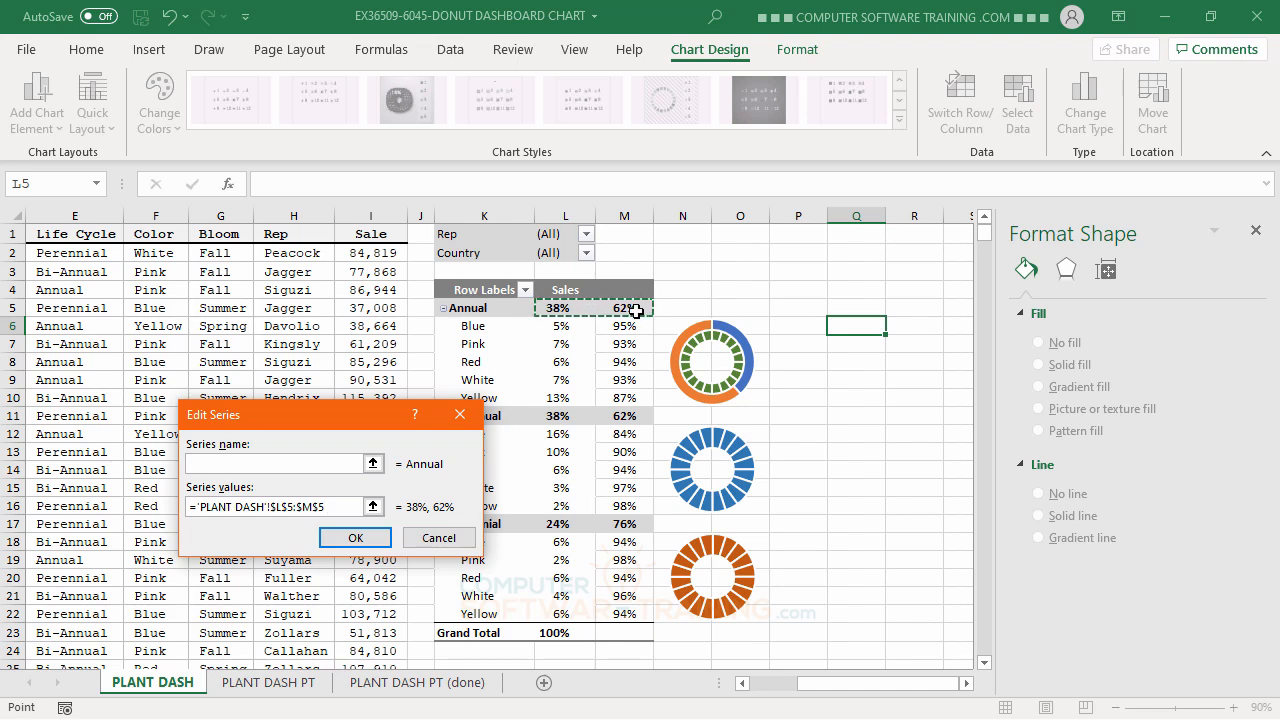
left_click(357, 542)
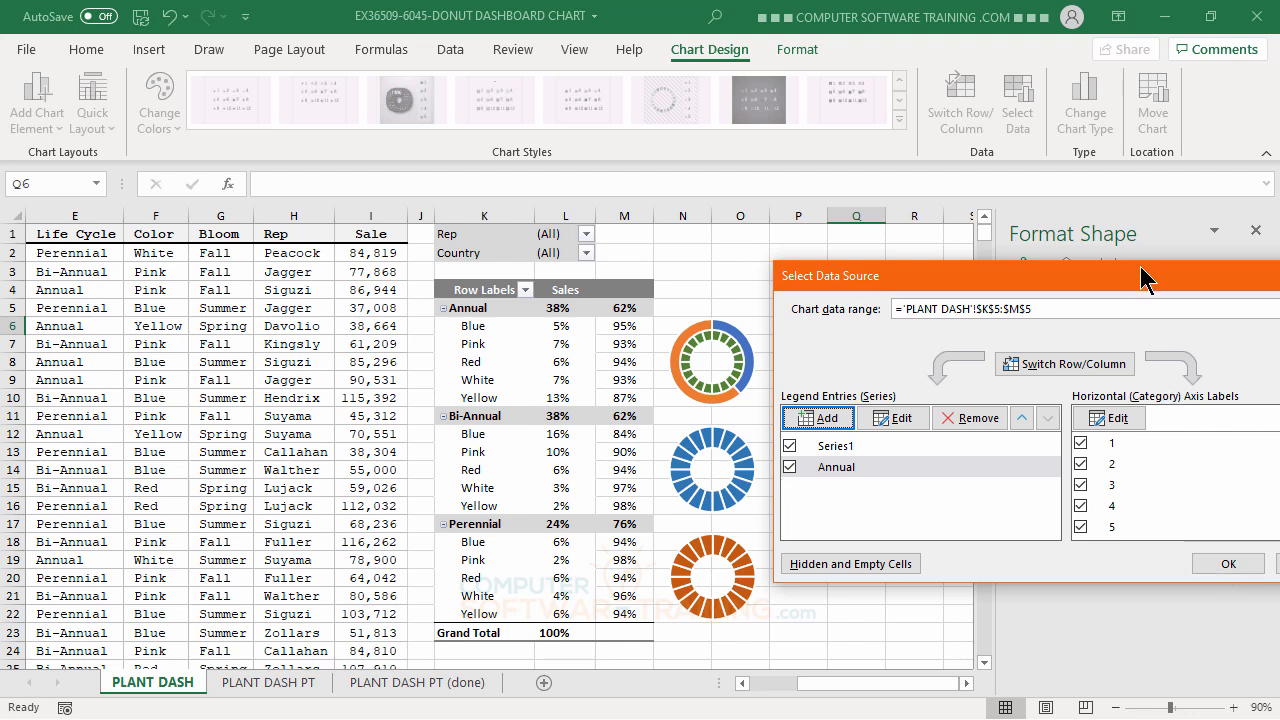
left_click_drag(1140, 270, 366, 39)
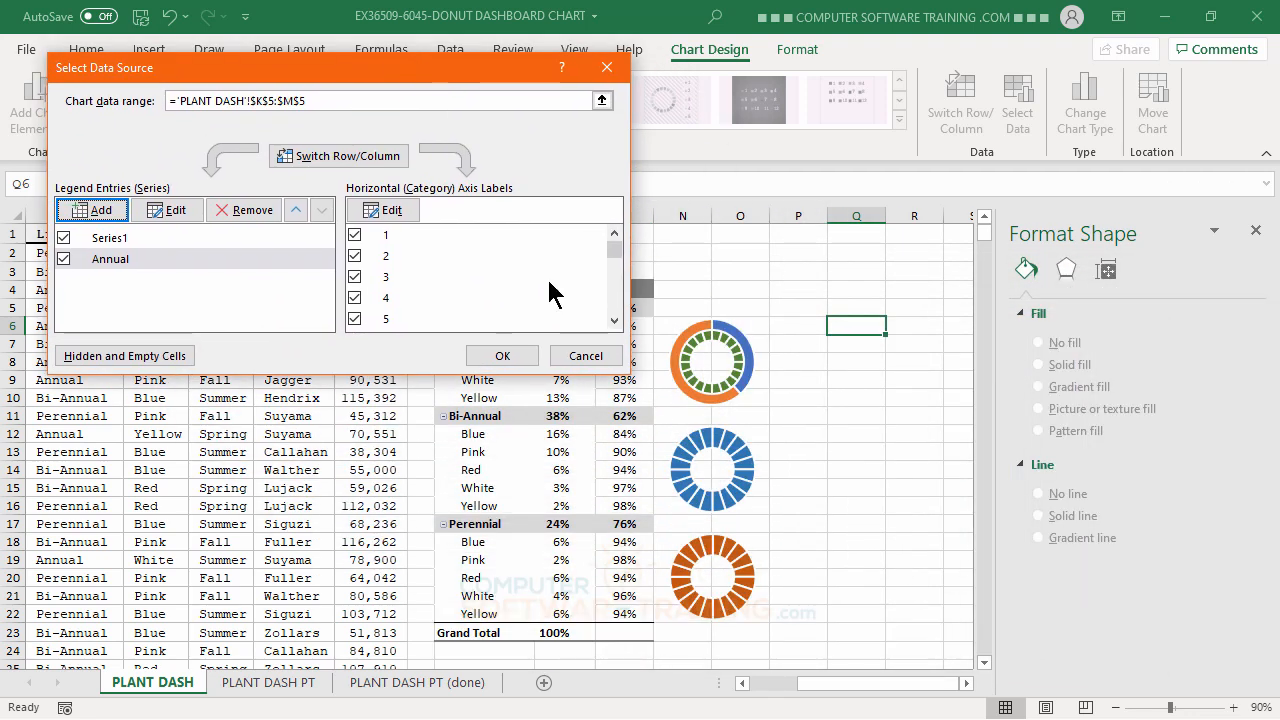
left_click(502, 356)
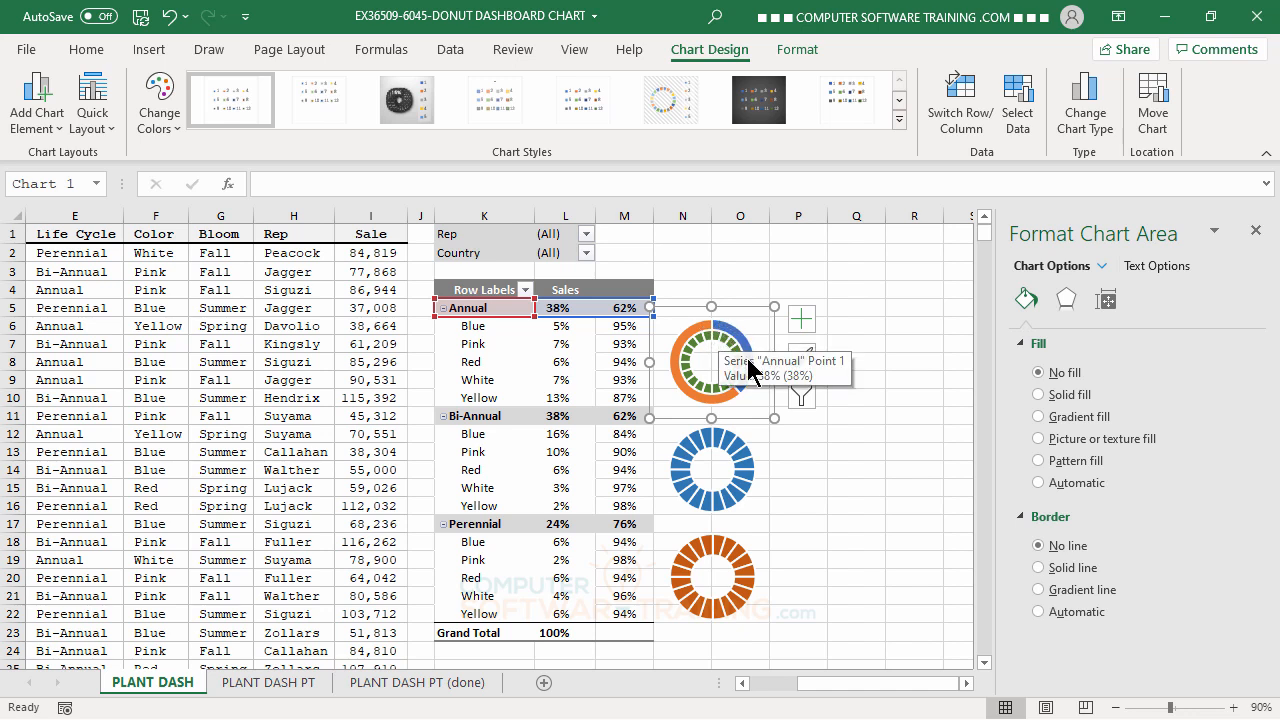
mouse_move(746, 376)
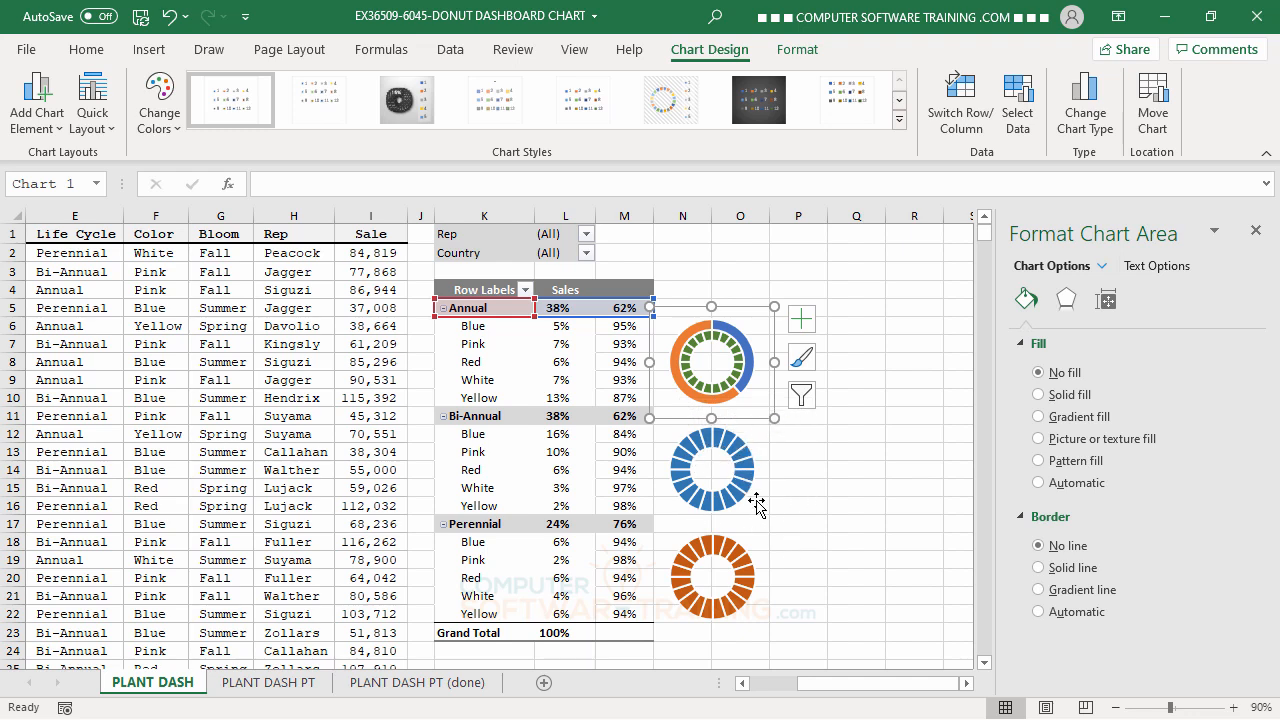
Add a second series to the blue Bi-Annual doughnut chart, with its name from K11 and values from L11:M11.
left_click(741, 454)
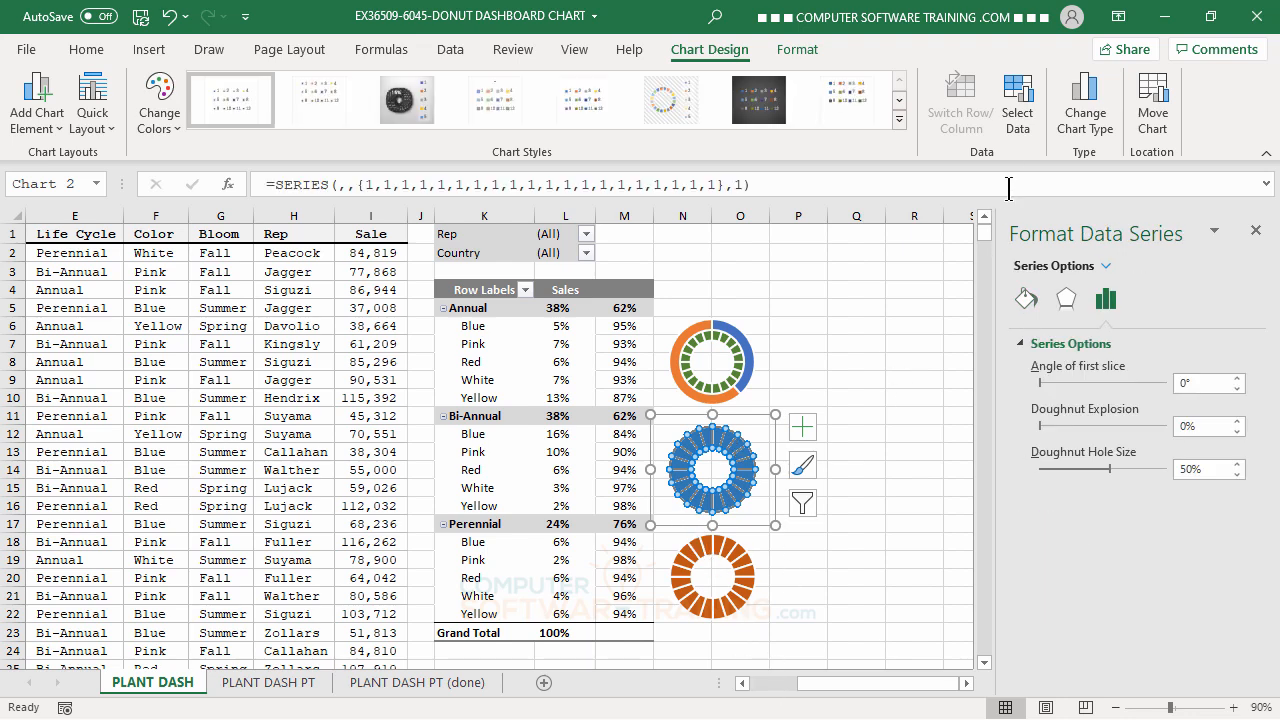
left_click(1018, 112)
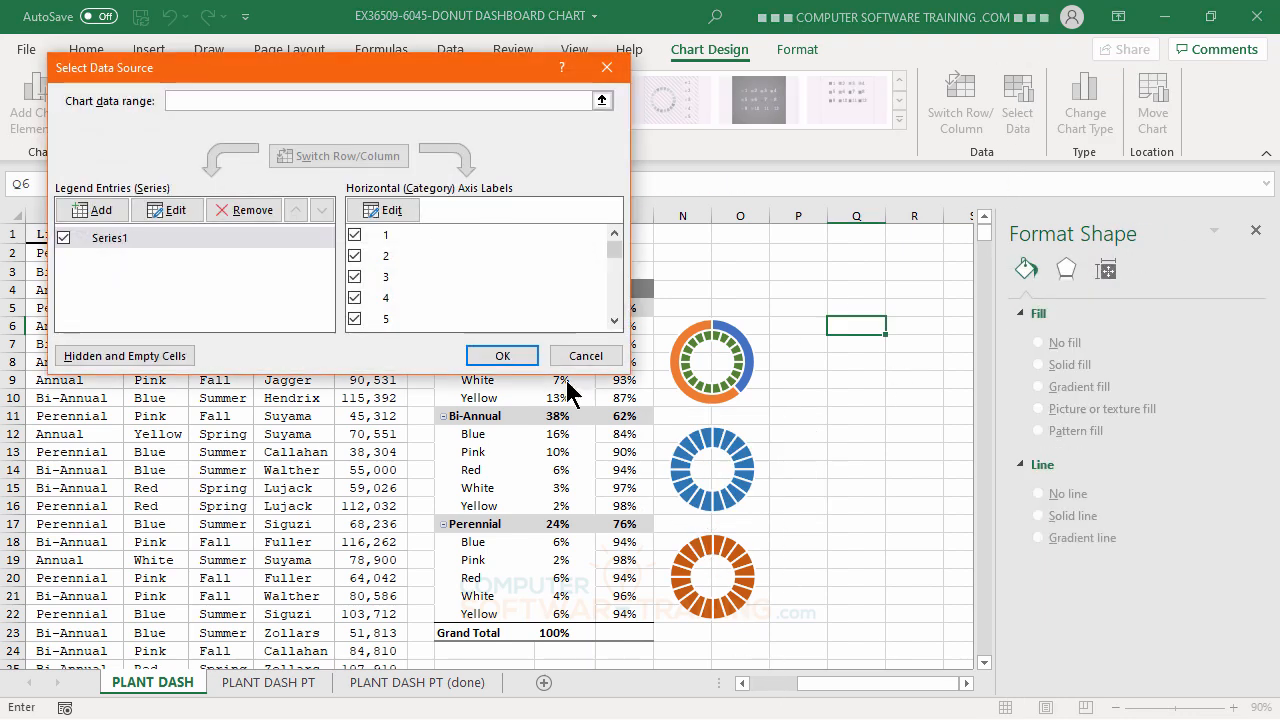
left_click(80, 215)
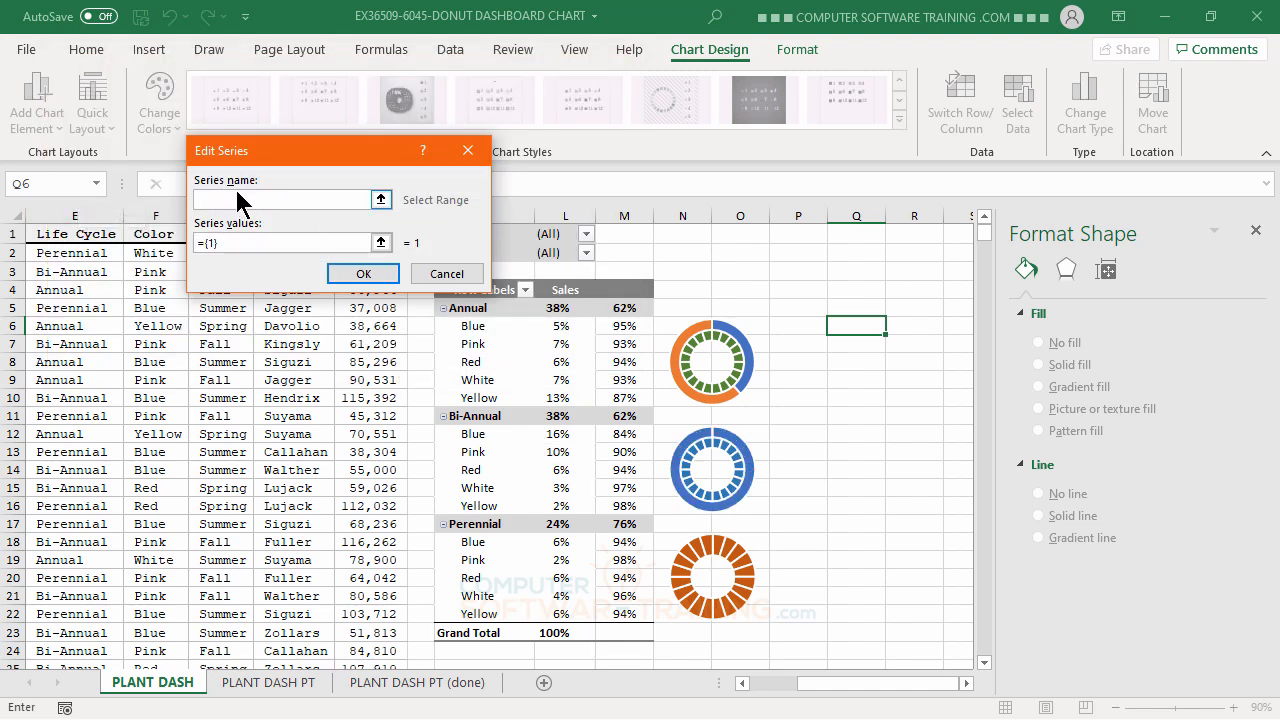
left_click(479, 416)
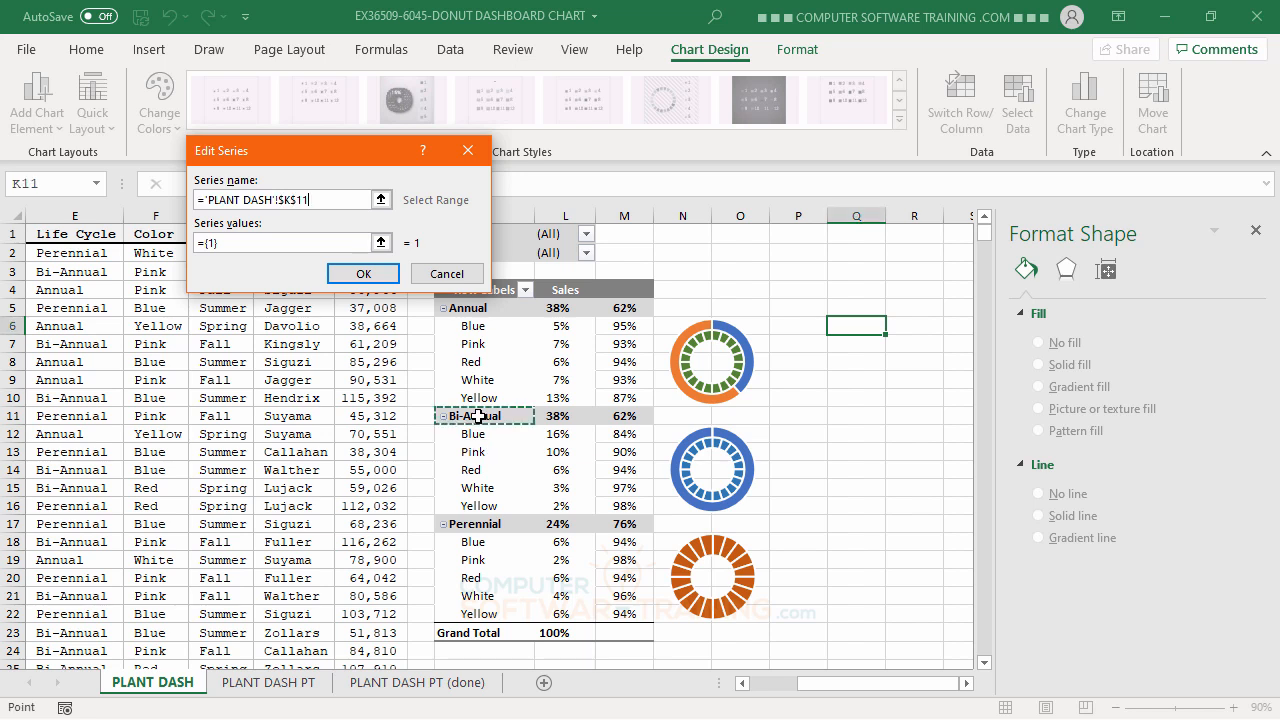
left_click(256, 241)
key("BackSpace")
key("BackSpace")
key("BackSpace")
key("BackSpace")
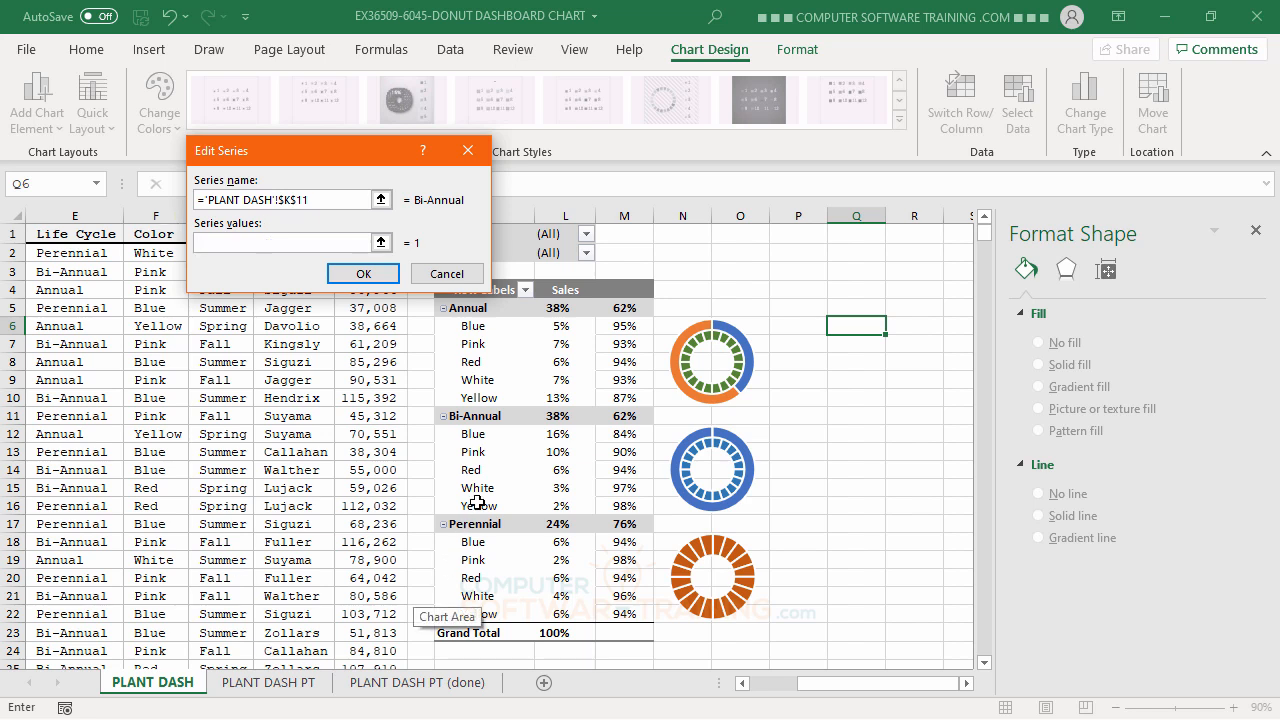
left_click_drag(539, 420, 623, 416)
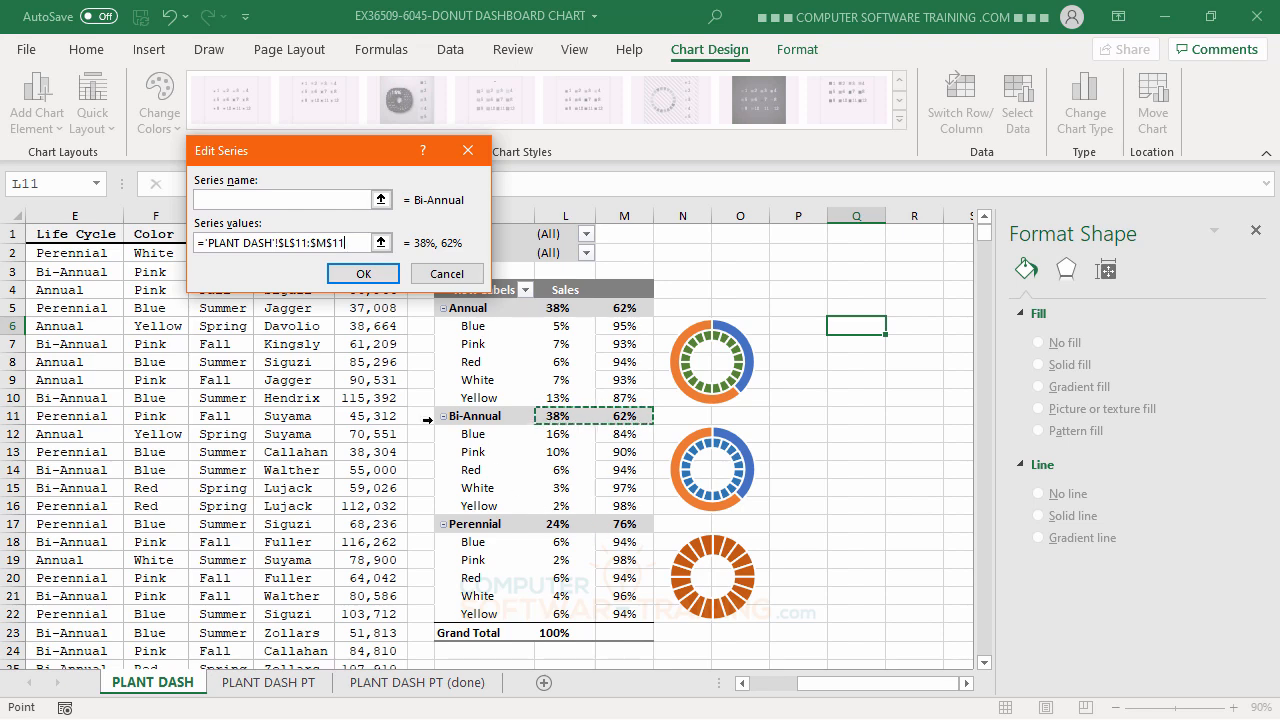
left_click(364, 274)
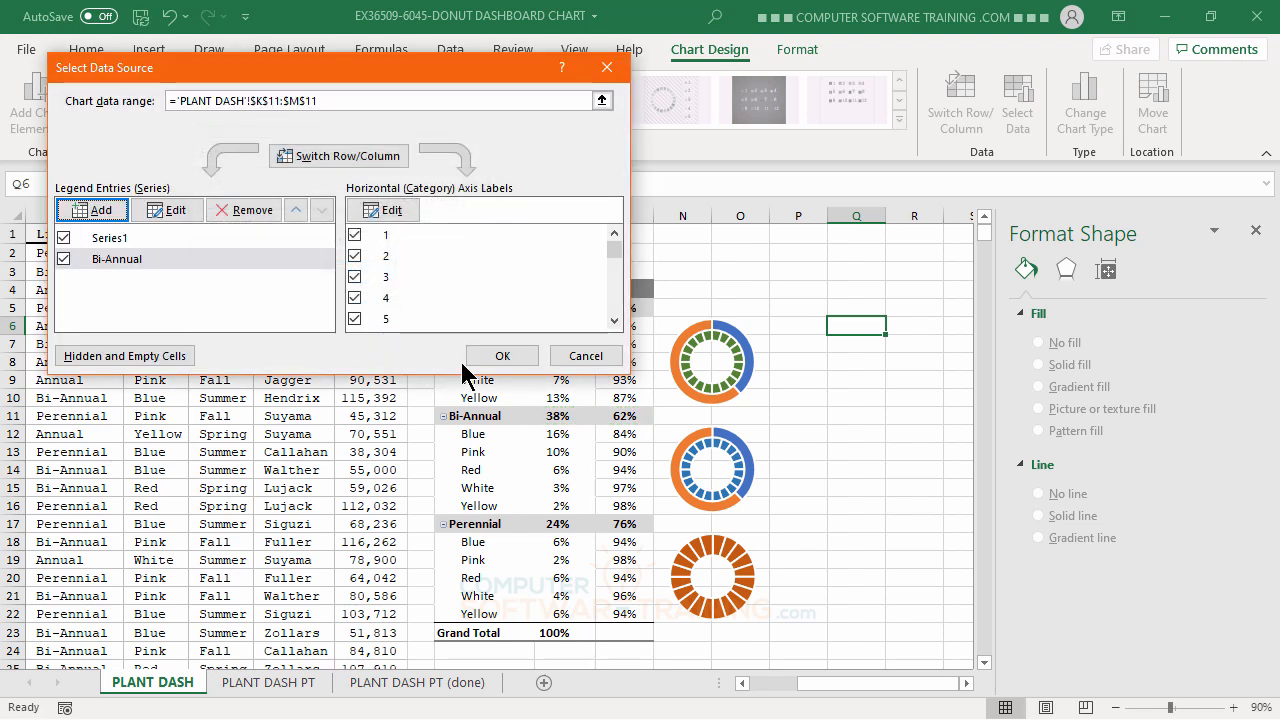
left_click(495, 355)
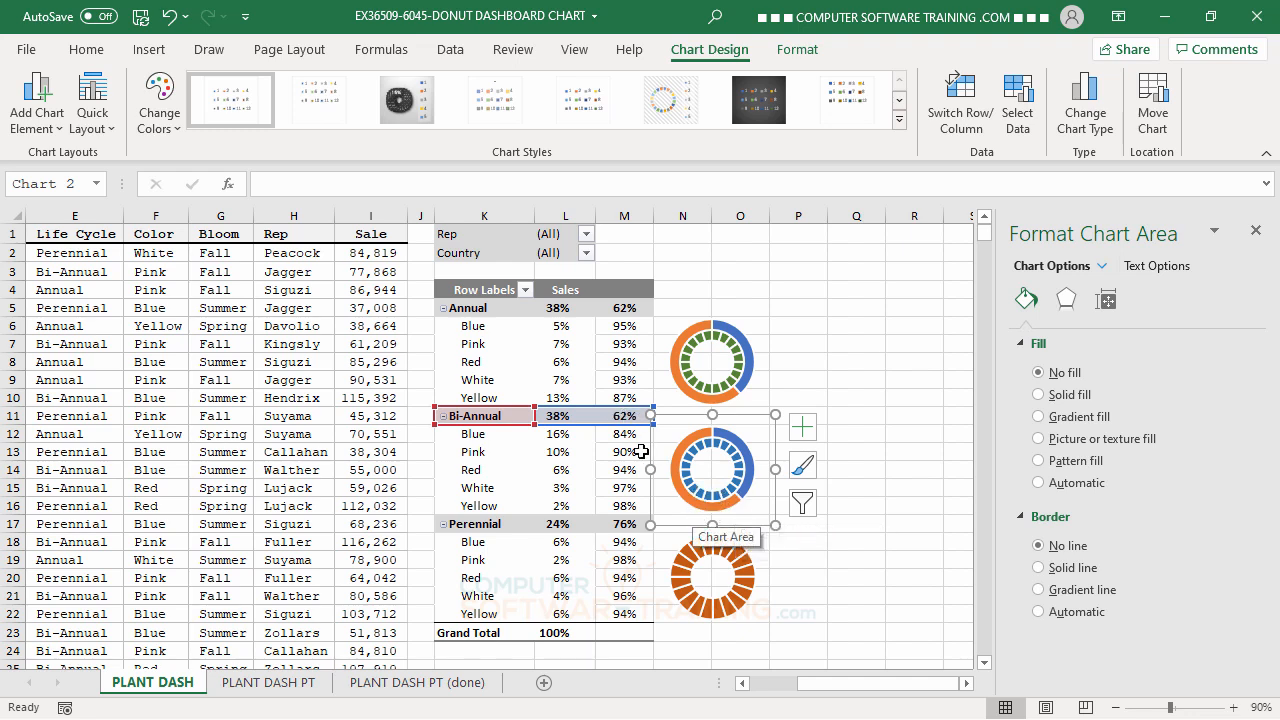
Add a second series to the orange Perennial doughnut chart, with its name from K17 and values from L17:M17.
left_click(739, 553)
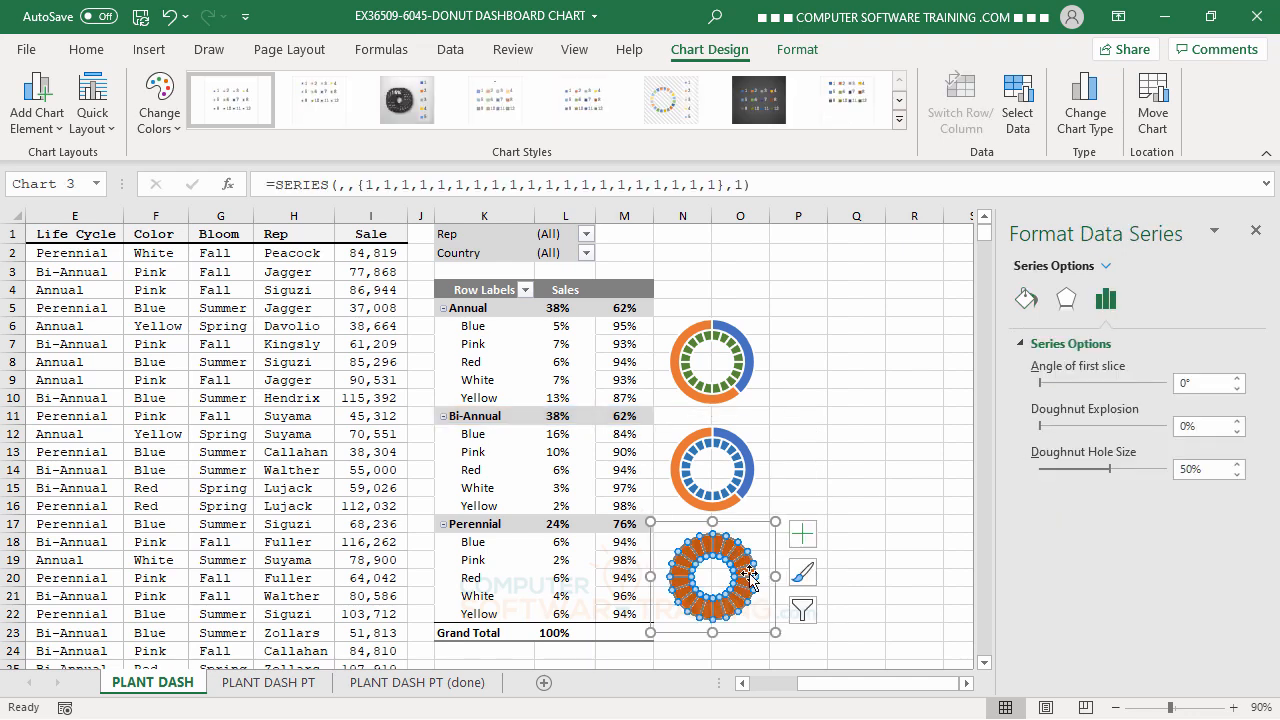
left_click(1018, 118)
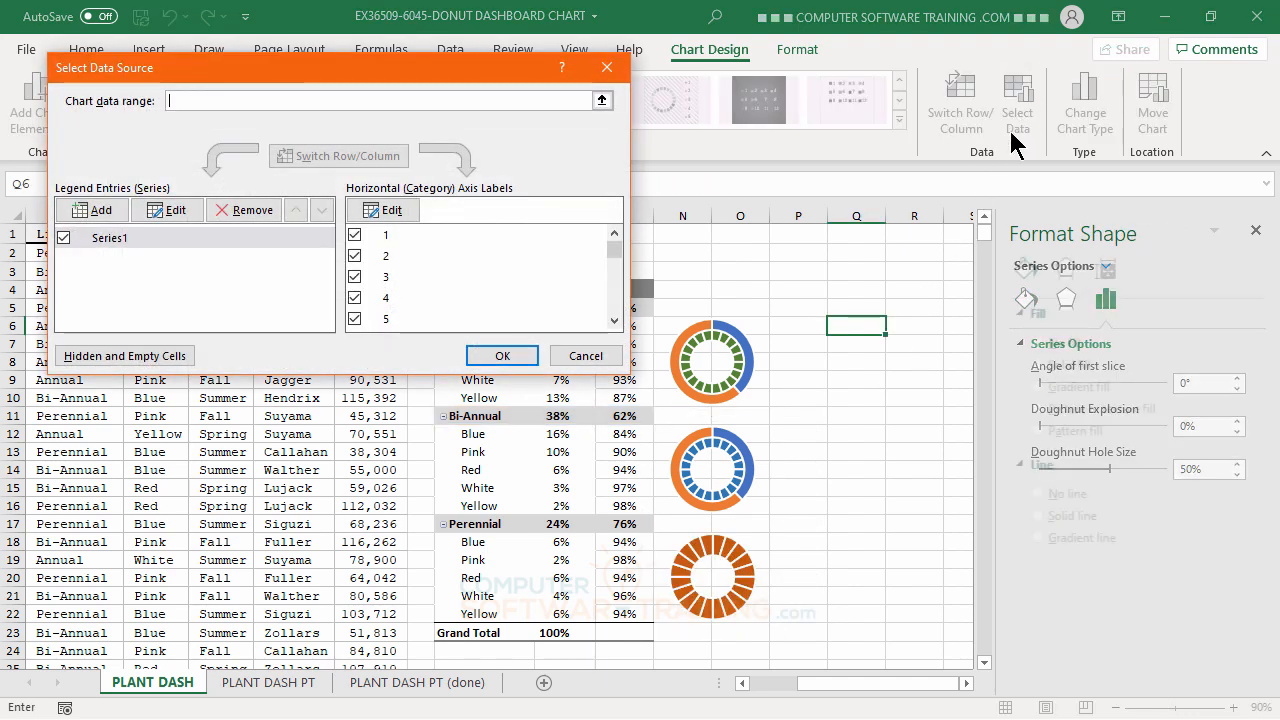
left_click(94, 210)
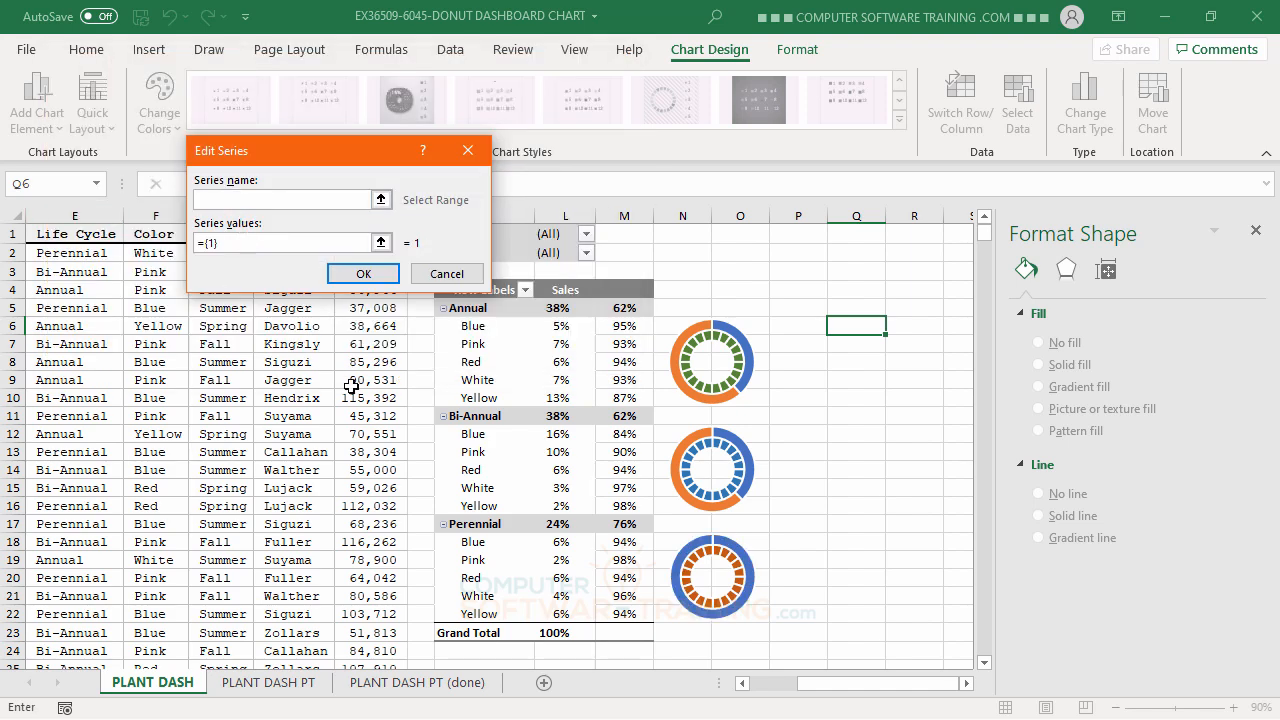
left_click(478, 523)
left_click(236, 245)
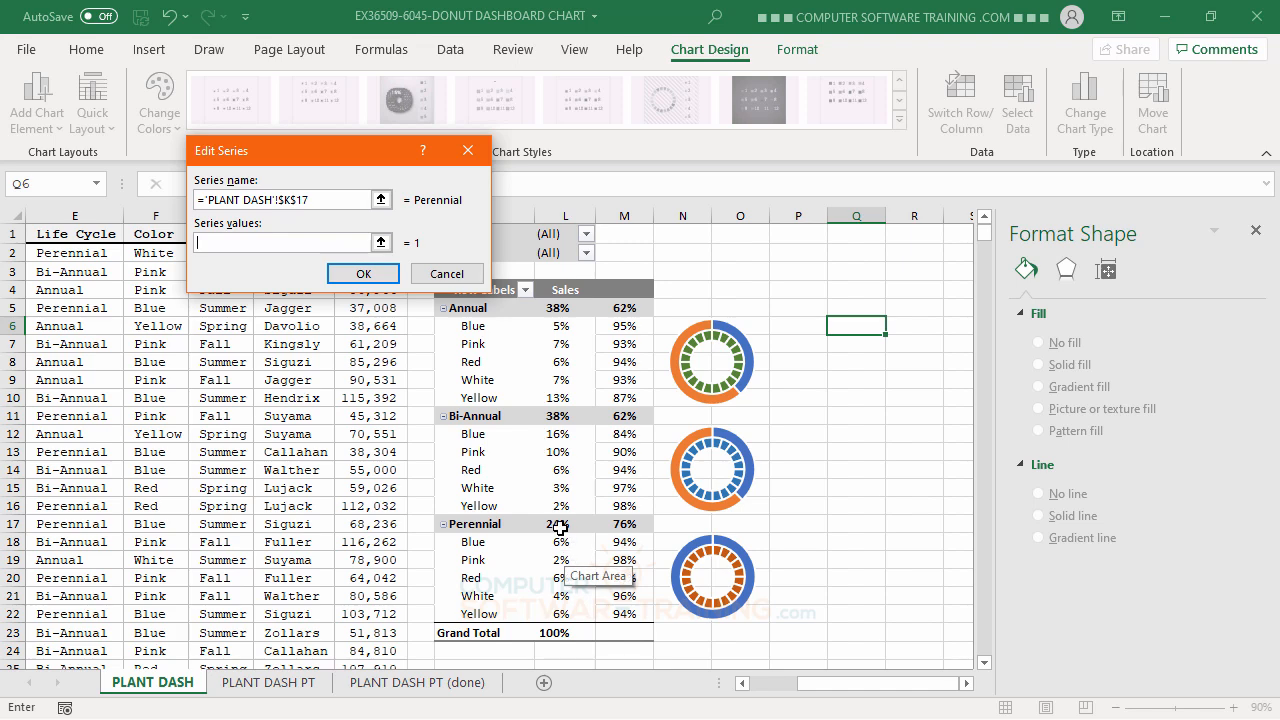
left_click_drag(560, 527, 625, 523)
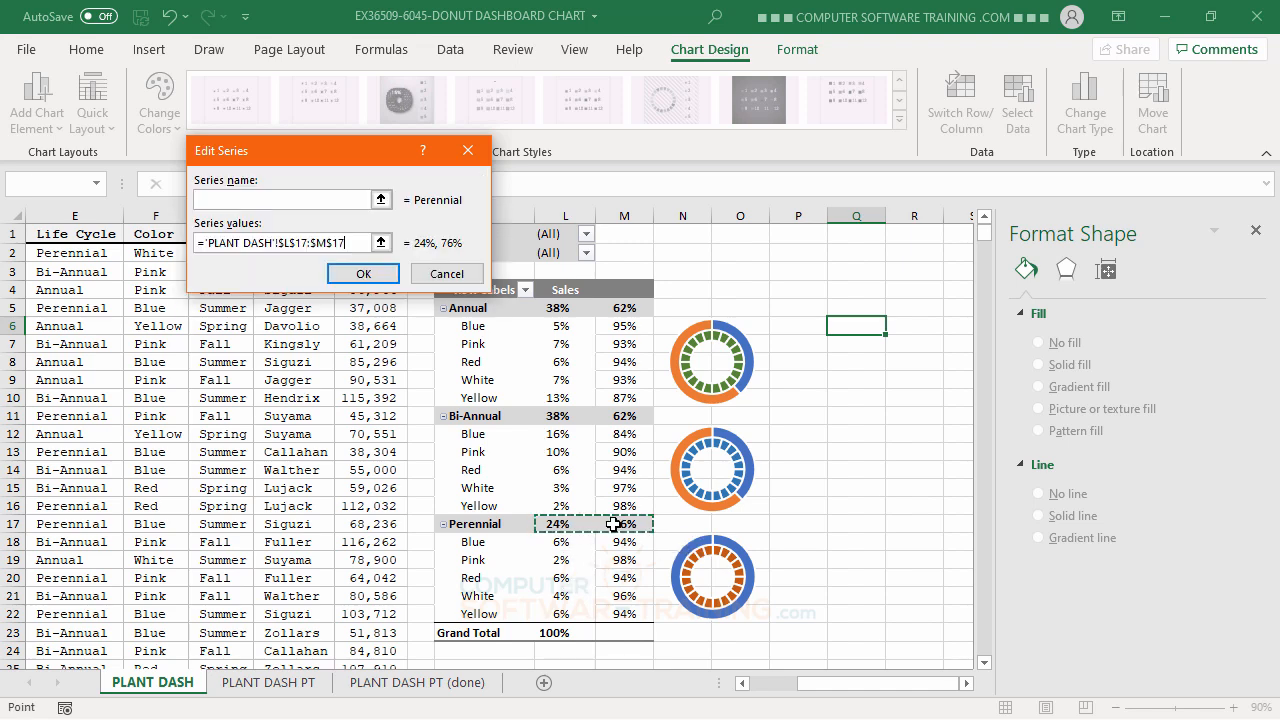
left_click(366, 273)
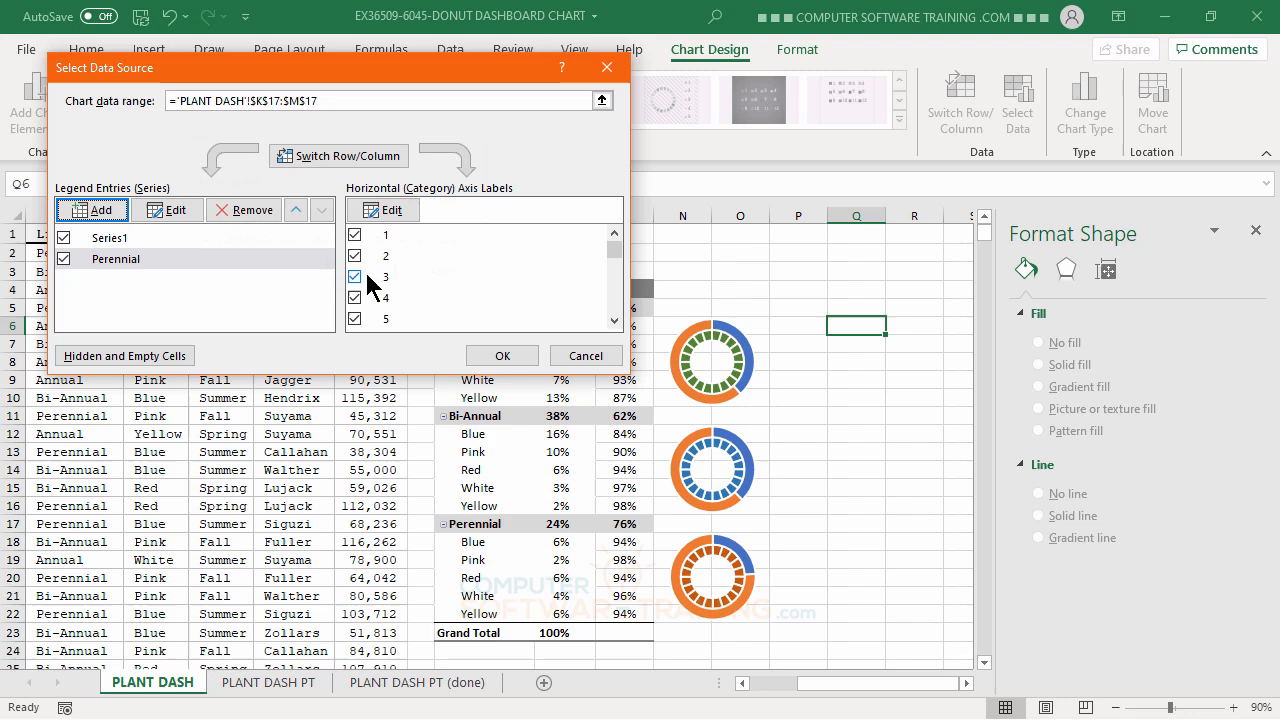
left_click(502, 357)
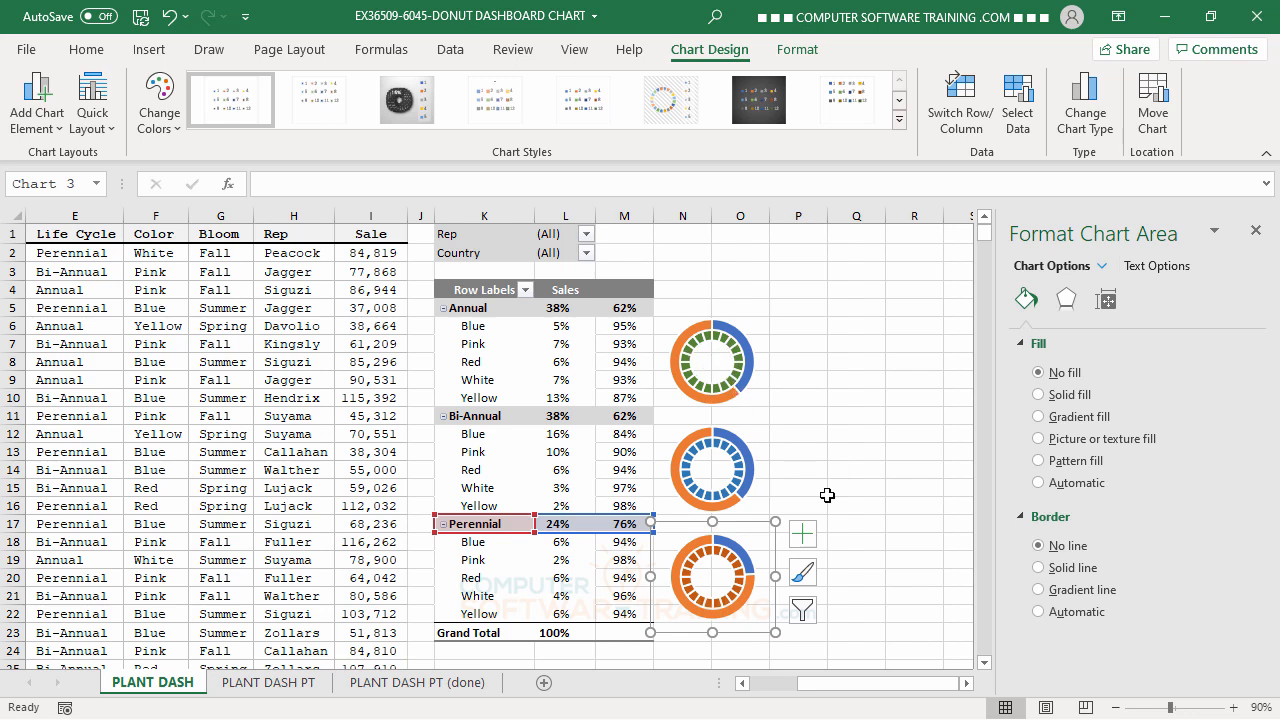
Plot the Annual series of the first doughnut chart on the secondary axis, keeping the Doughnut chart type.
left_click(726, 330)
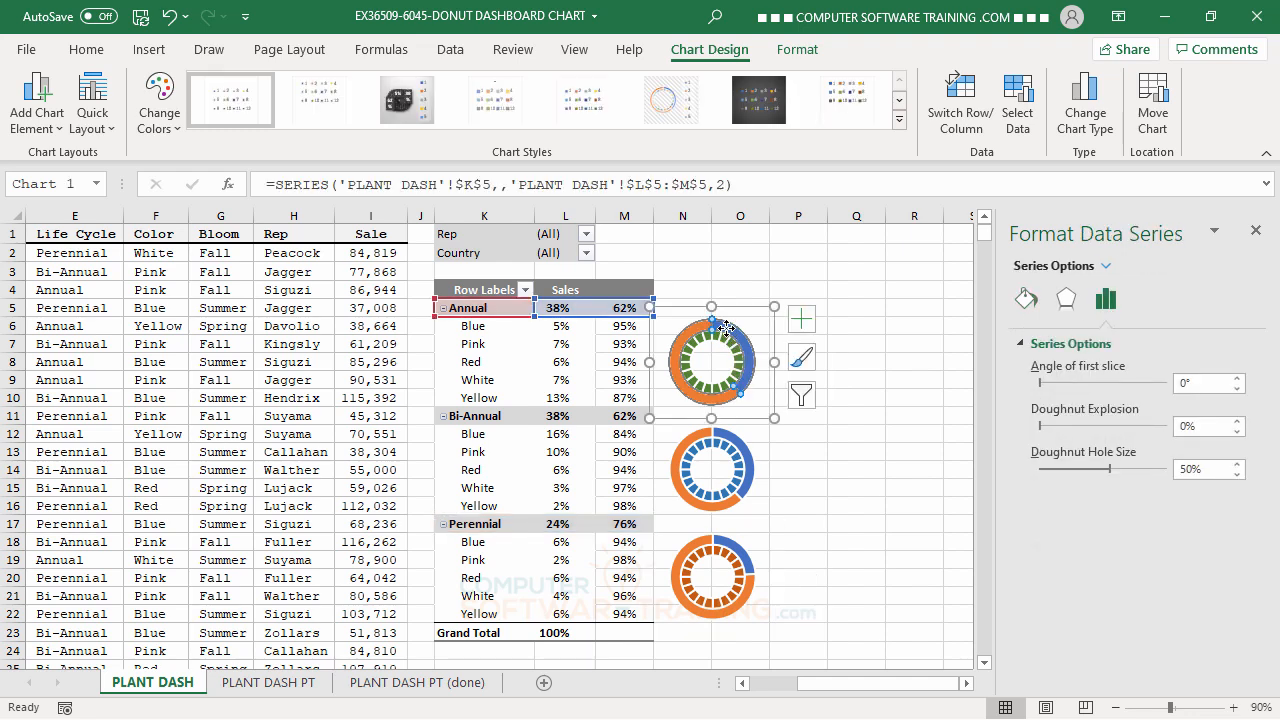
left_click(726, 330)
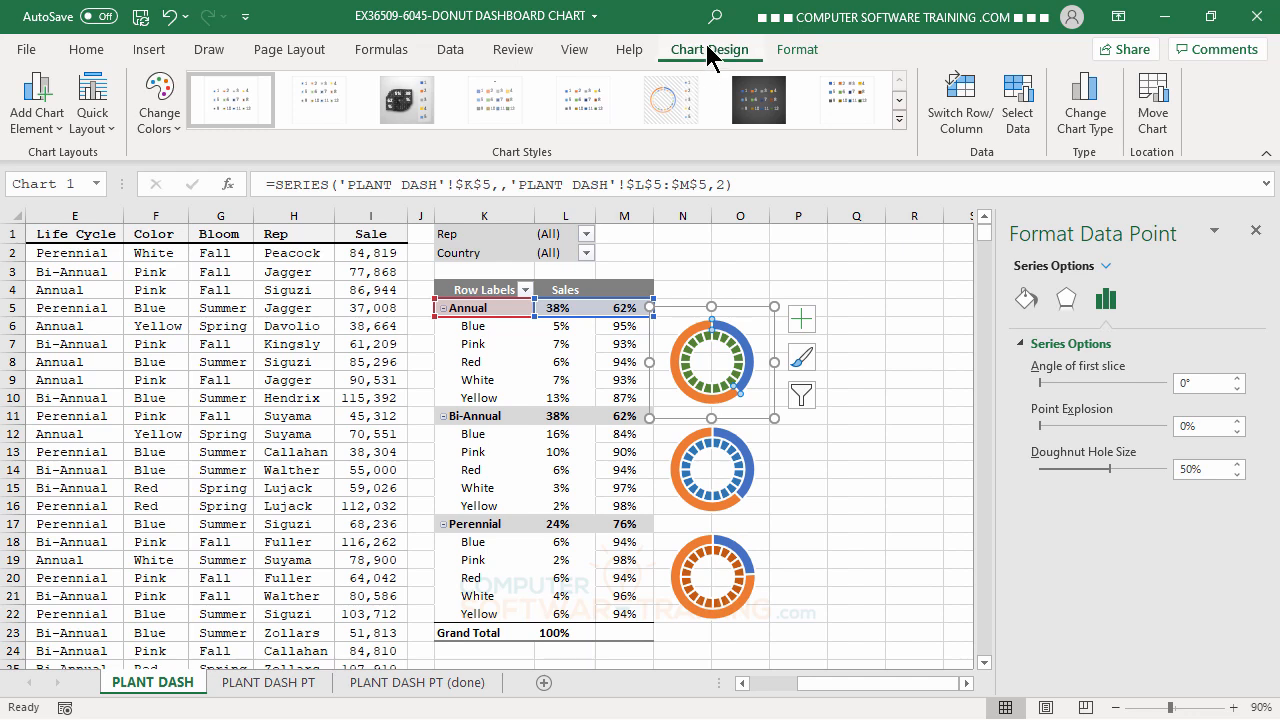
left_click(1088, 108)
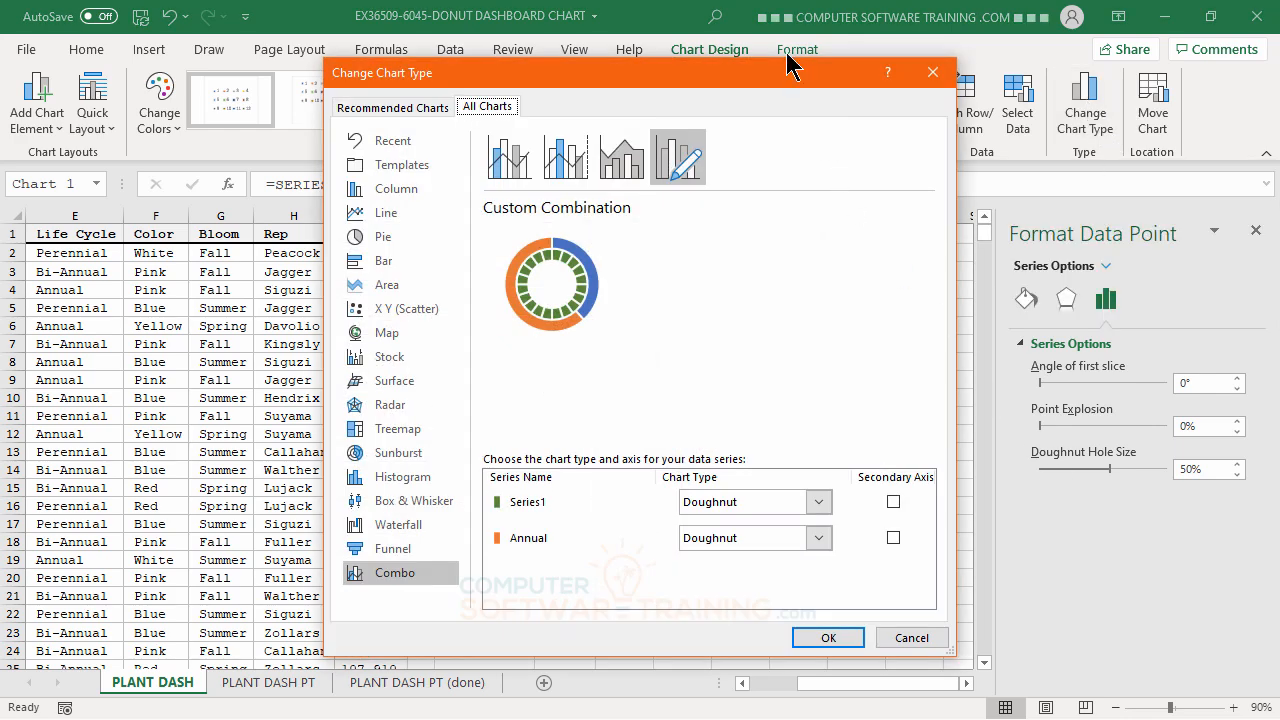
left_click_drag(793, 67, 483, 70)
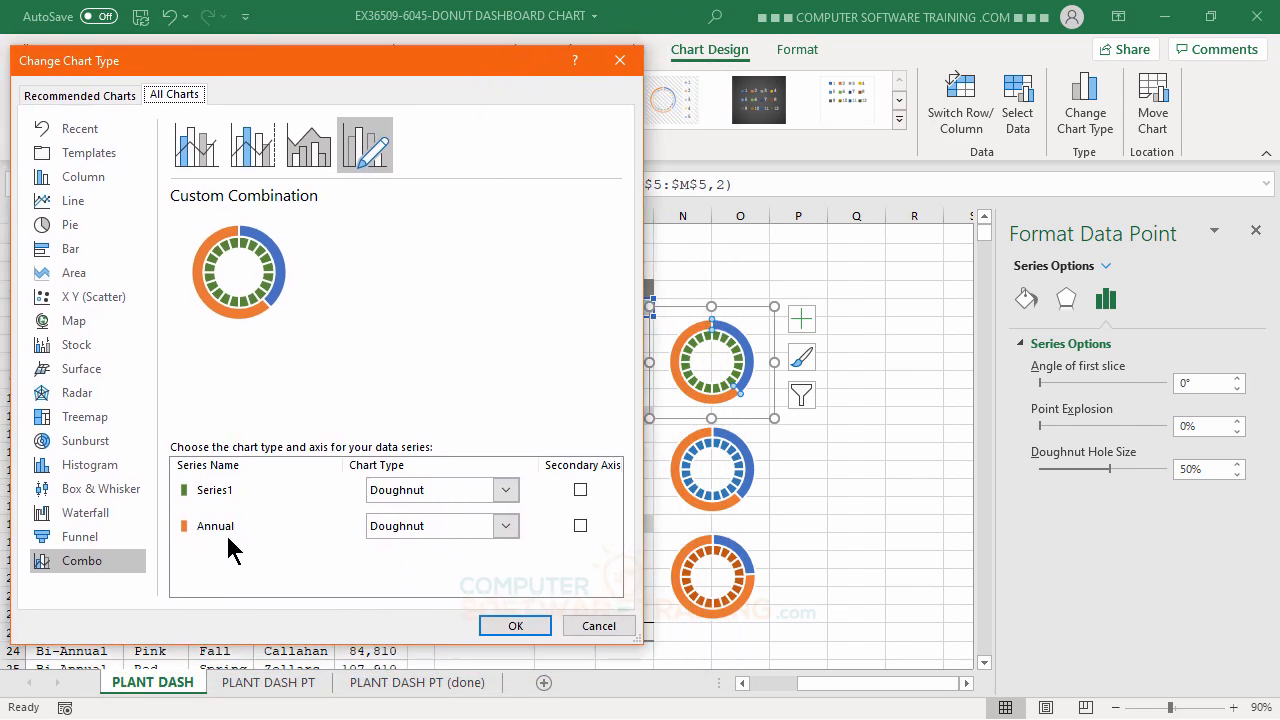
left_click(580, 526)
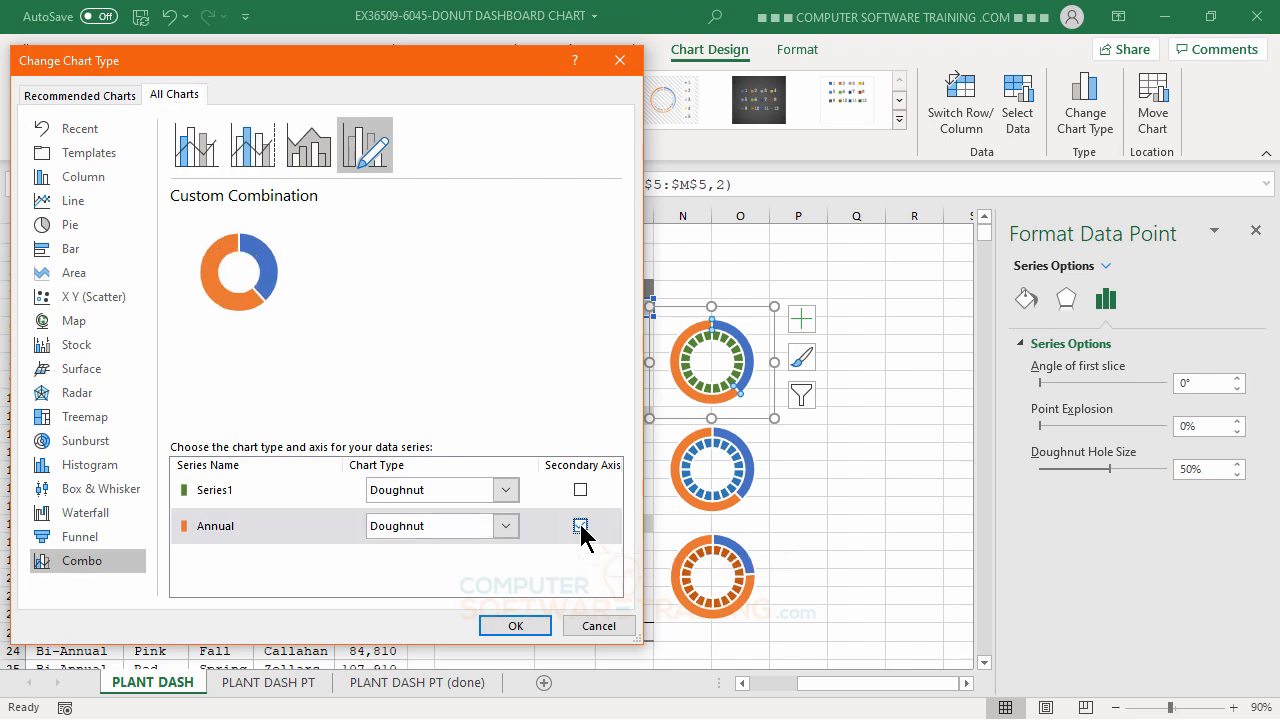
left_click(532, 624)
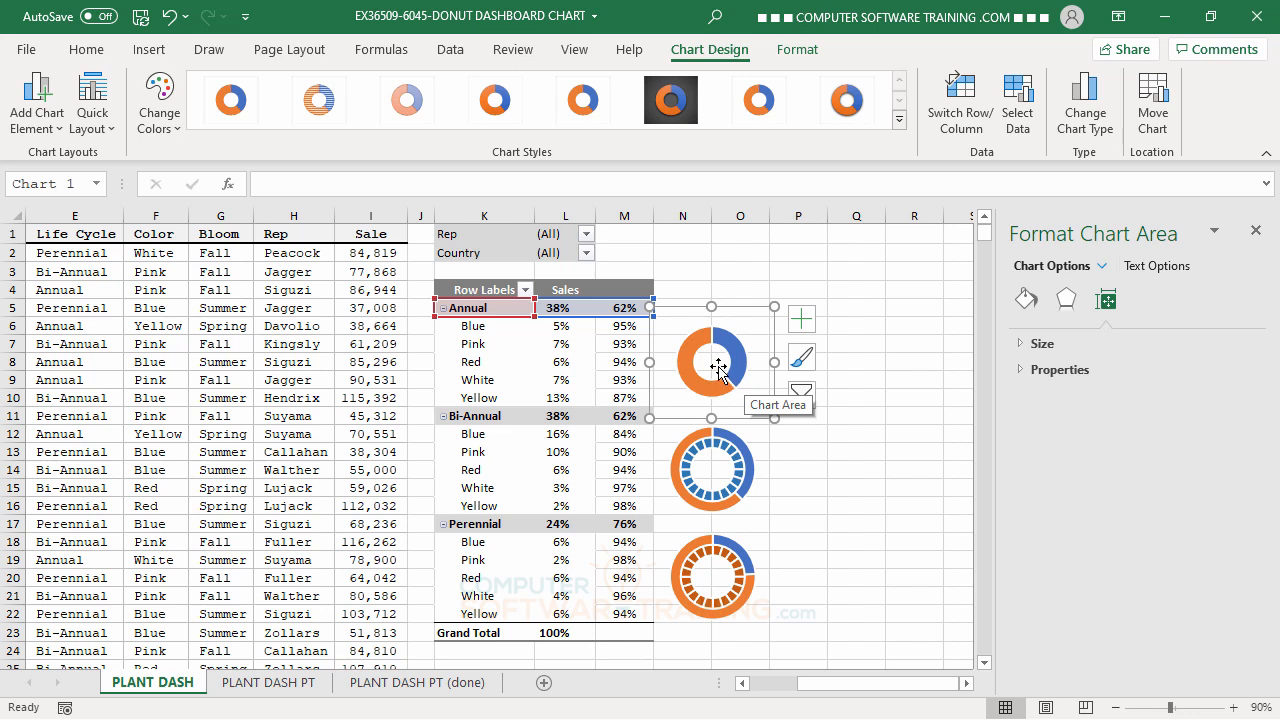
Plot the Bi-Annual series of the middle doughnut chart on the secondary axis, keeping the Doughnut chart type.
left_click(736, 447)
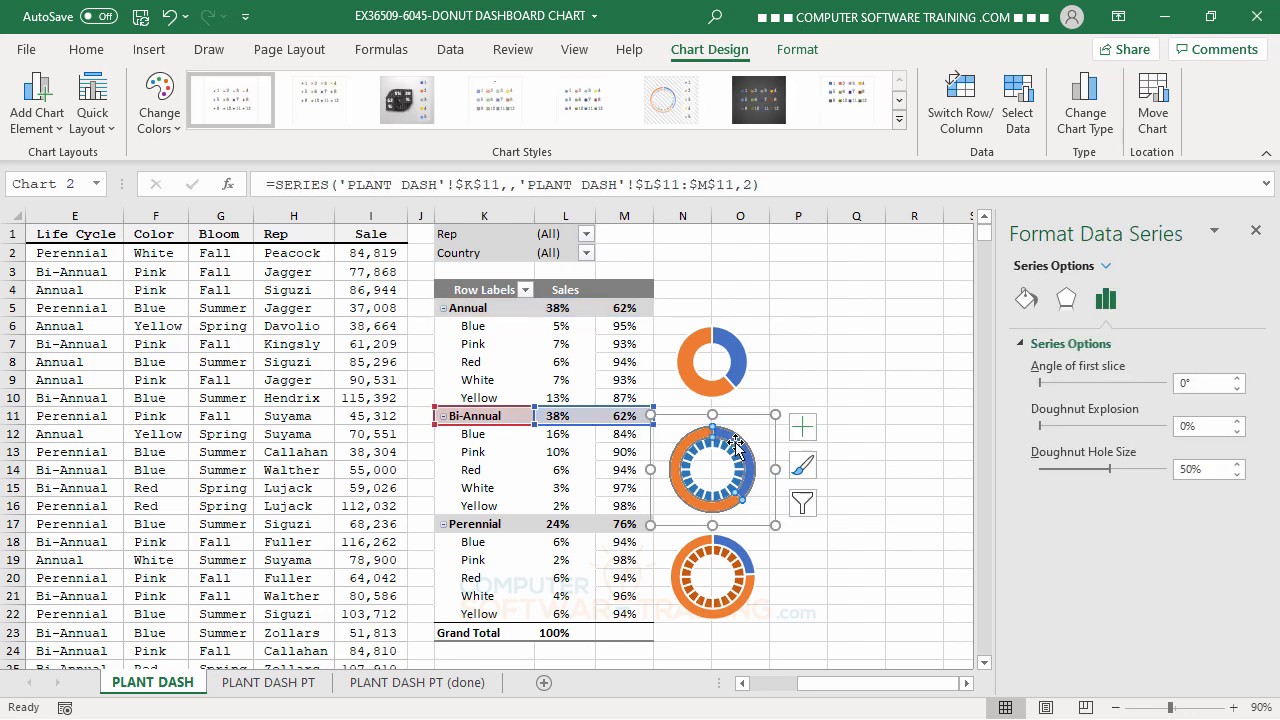
left_click(736, 445)
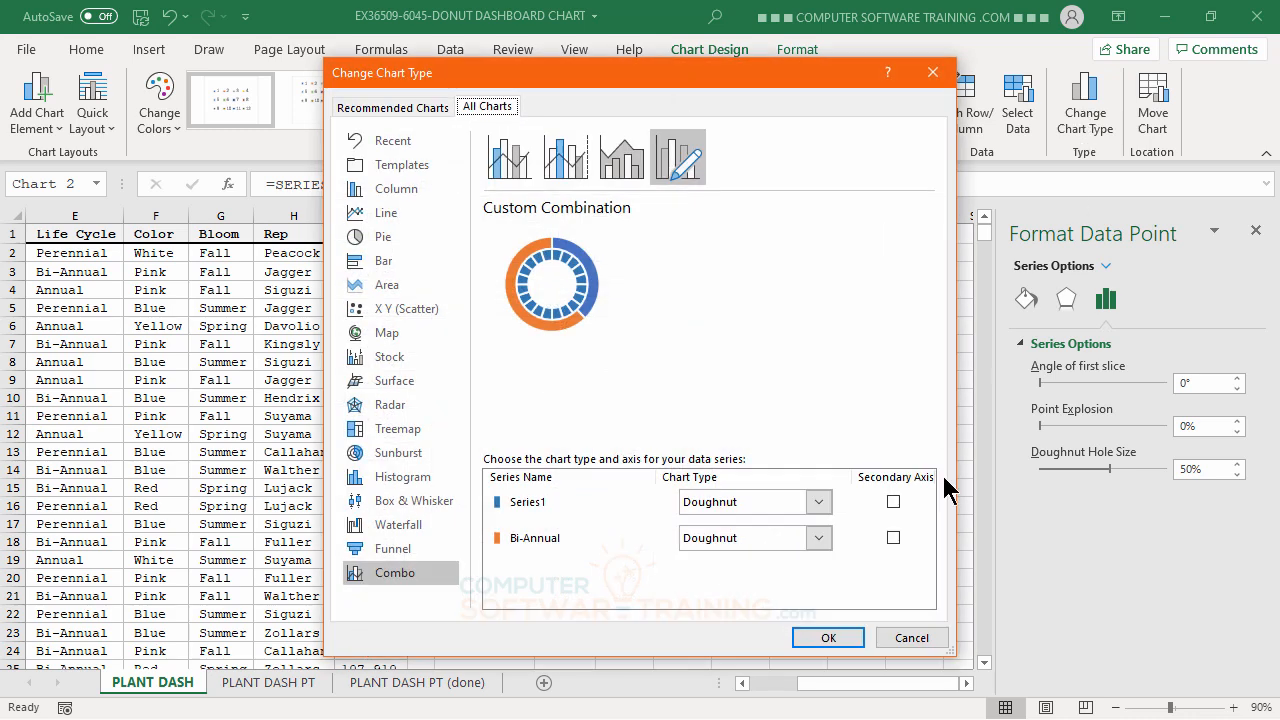
left_click(893, 538)
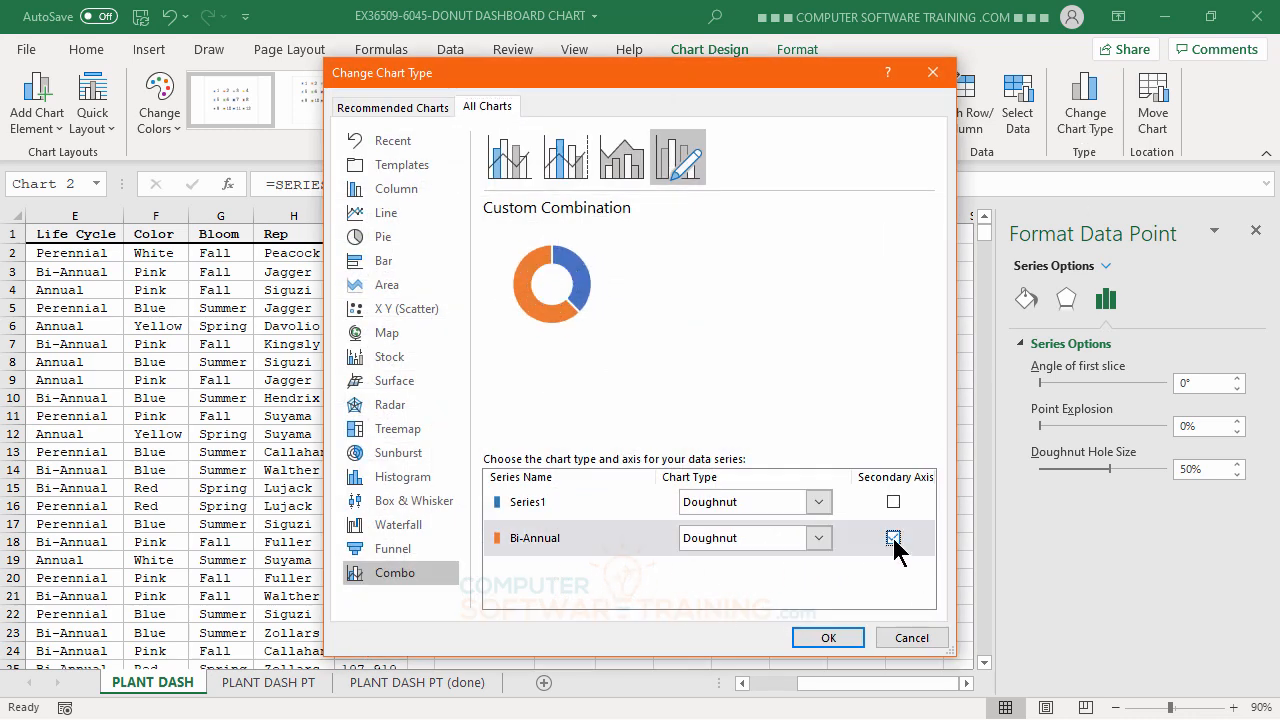
left_click(829, 640)
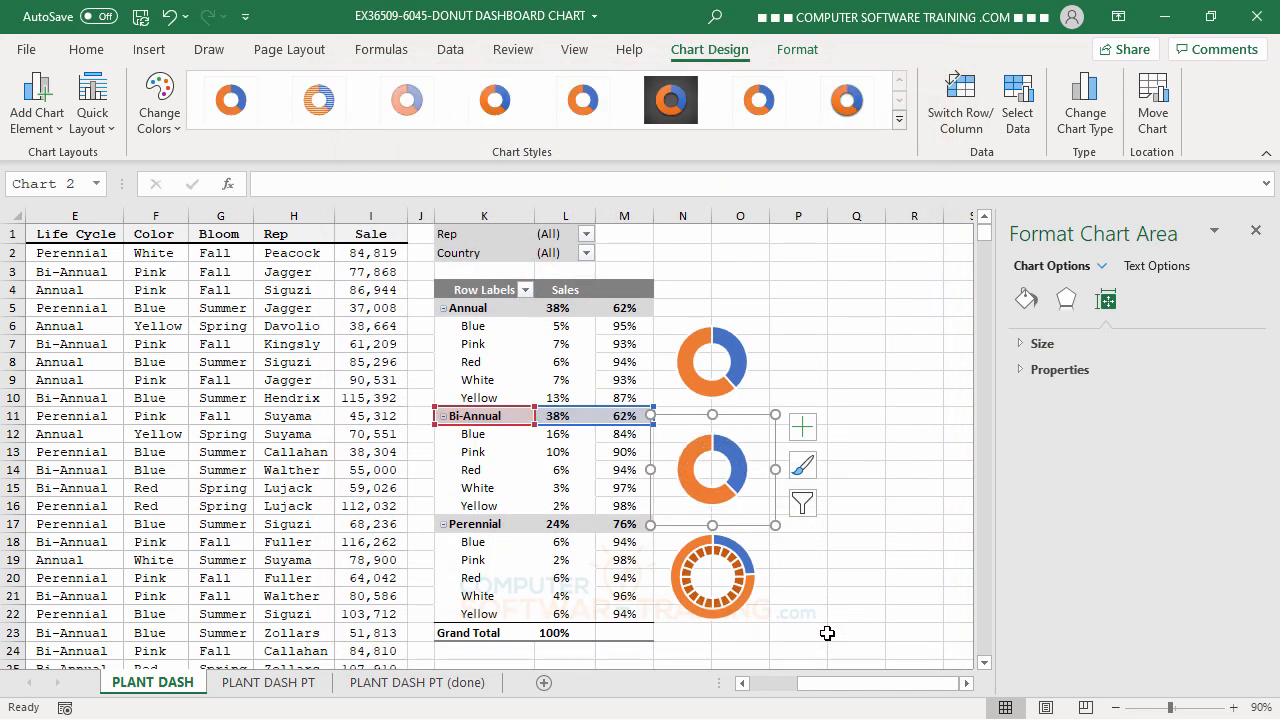
Plot the Perennial series of the third doughnut chart on the secondary axis as a Doughnut, and deselect the chart.
left_click(745, 560)
left_click(745, 560)
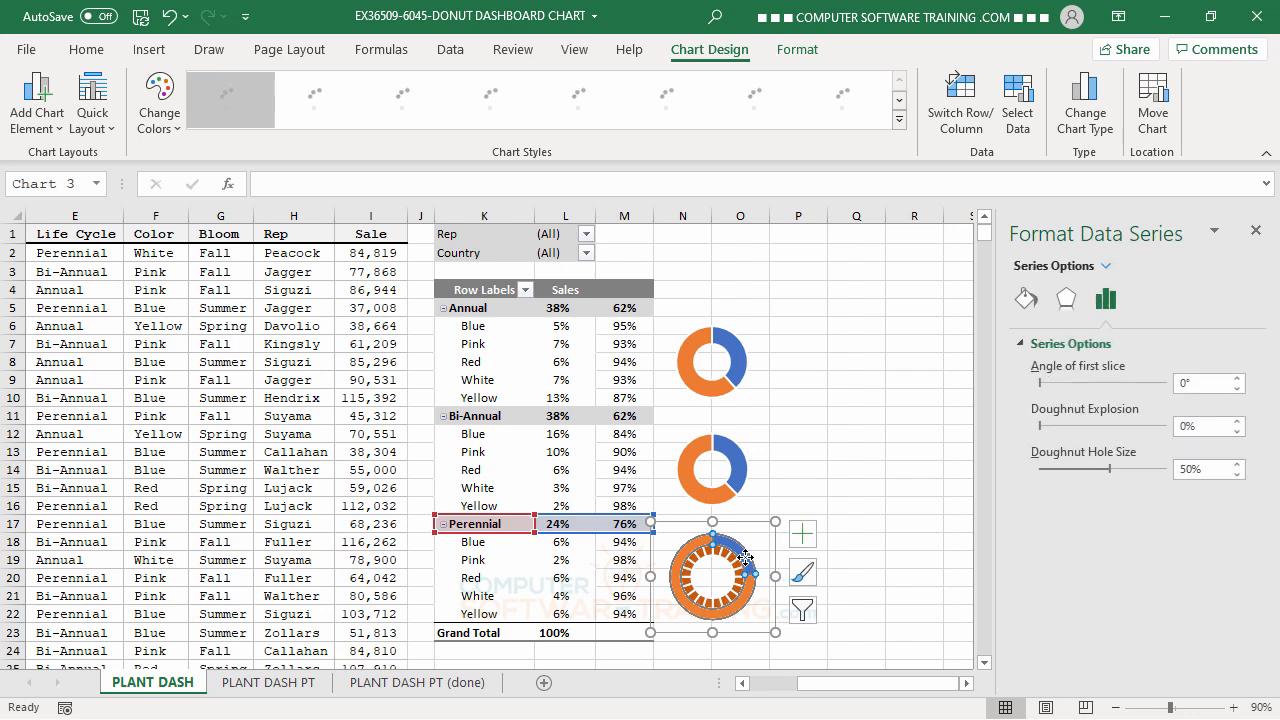
left_click(745, 560)
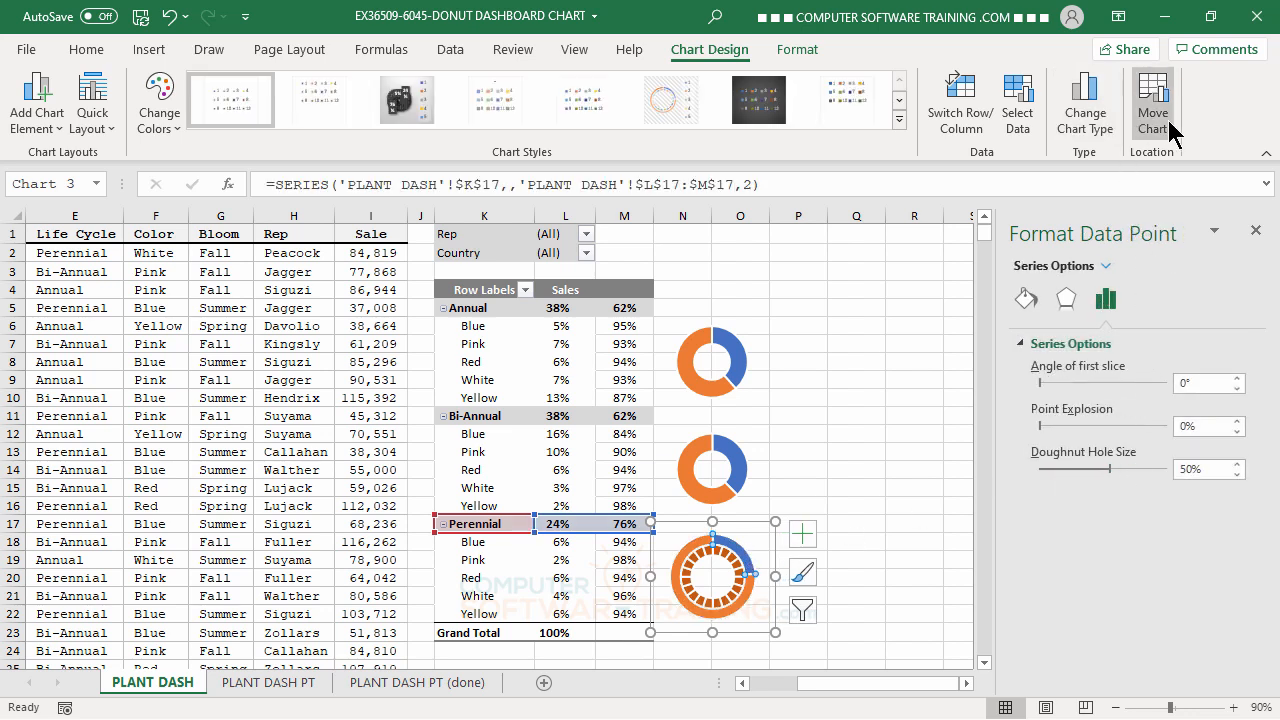
left_click(1080, 118)
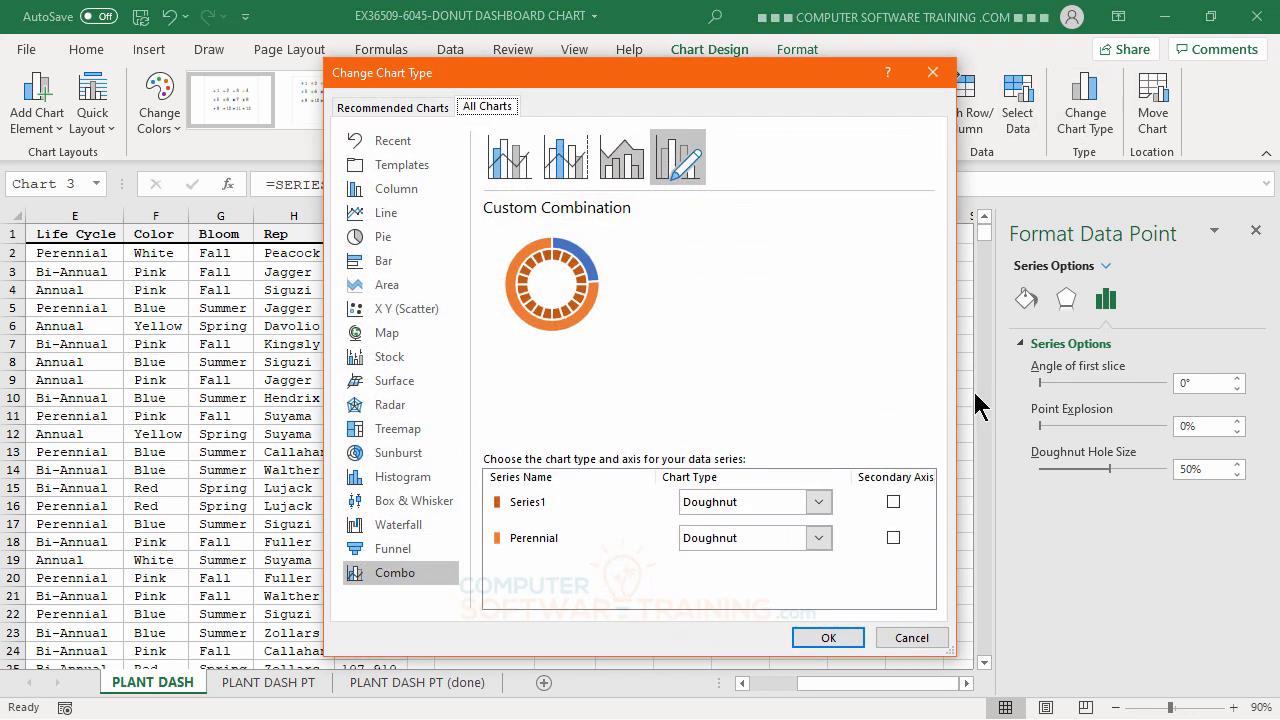
left_click(893, 538)
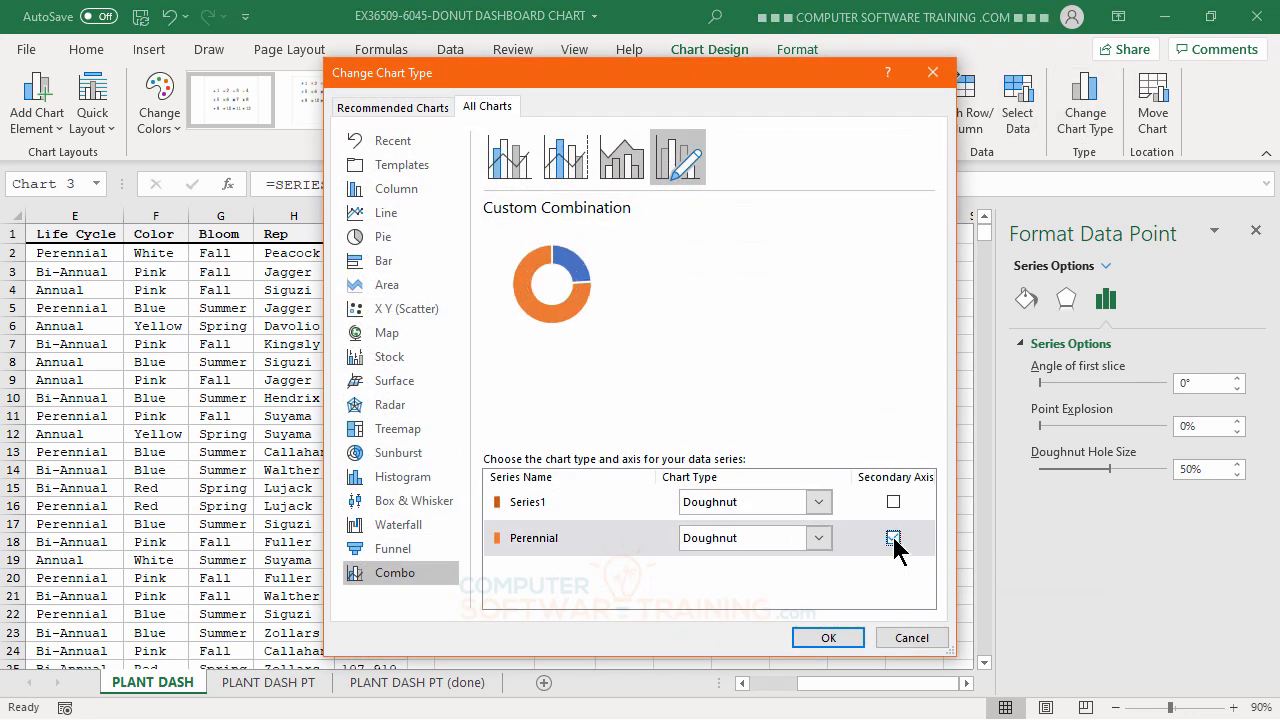
left_click(840, 638)
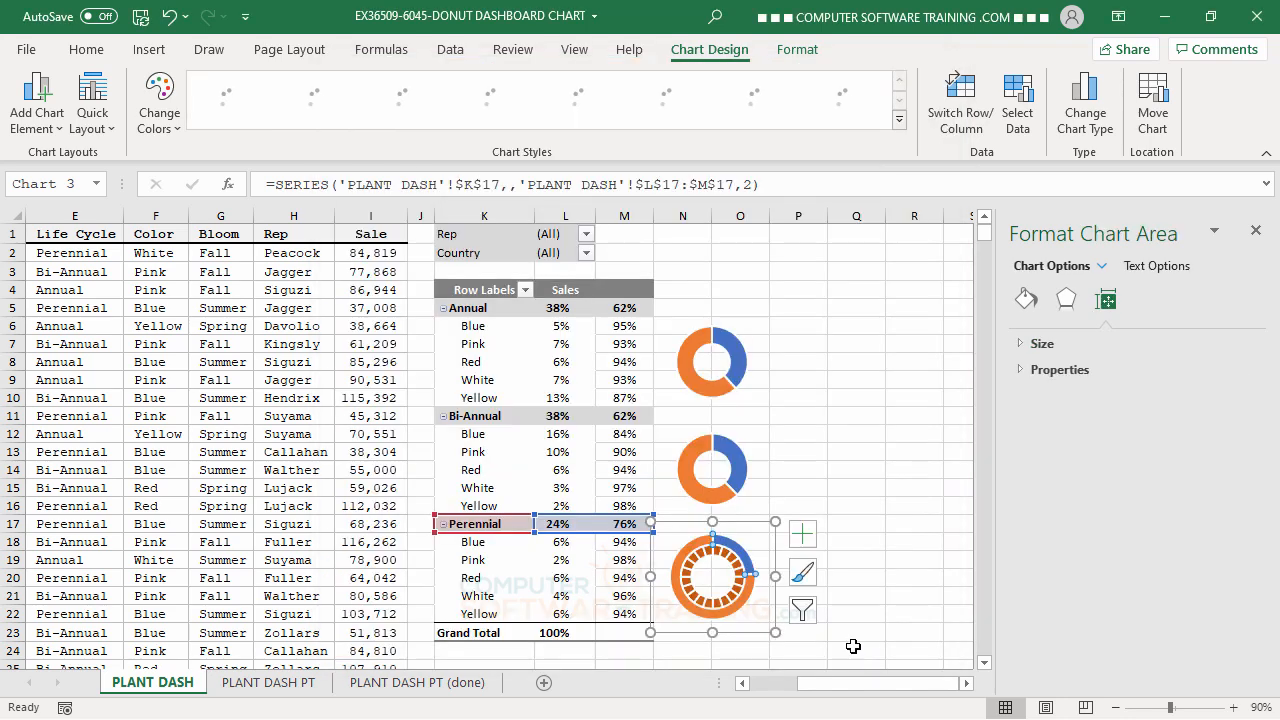
left_click(810, 334)
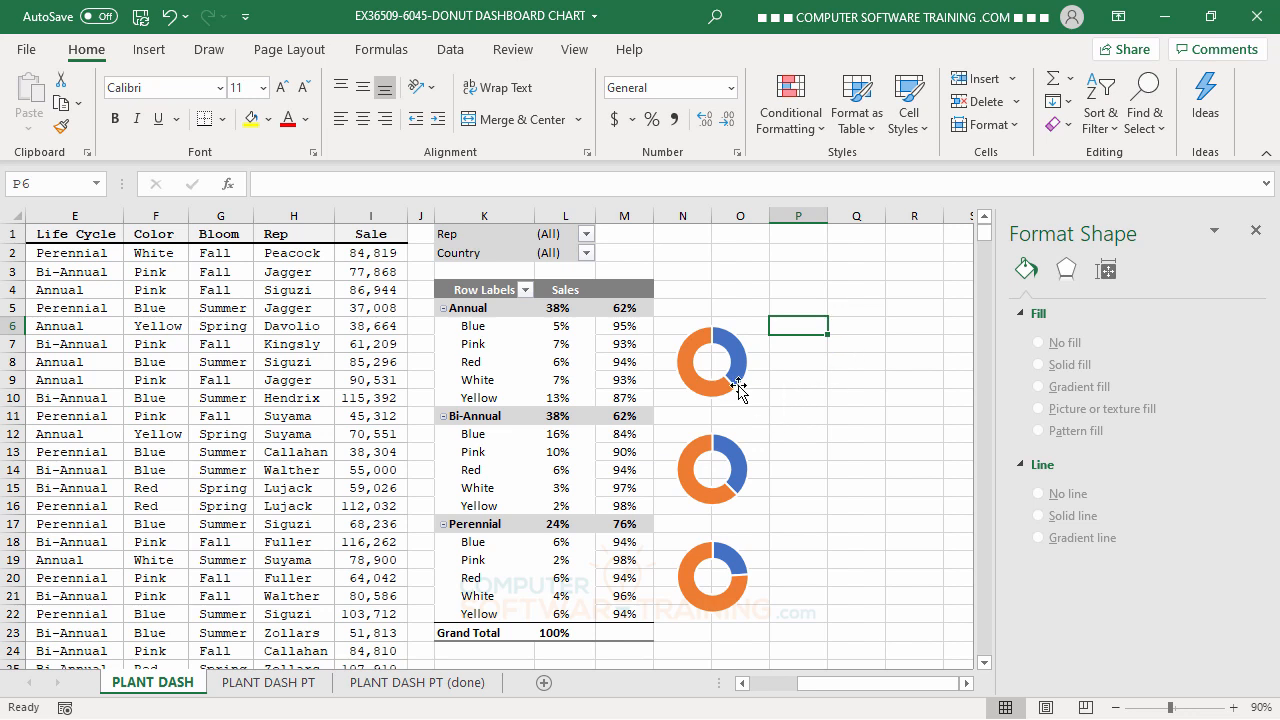
Examine the finished donut charts on the PLANT DASH PT (done) sheet, and return to the PLANT DASH sheet.
mouse_move(728, 362)
left_click(428, 684)
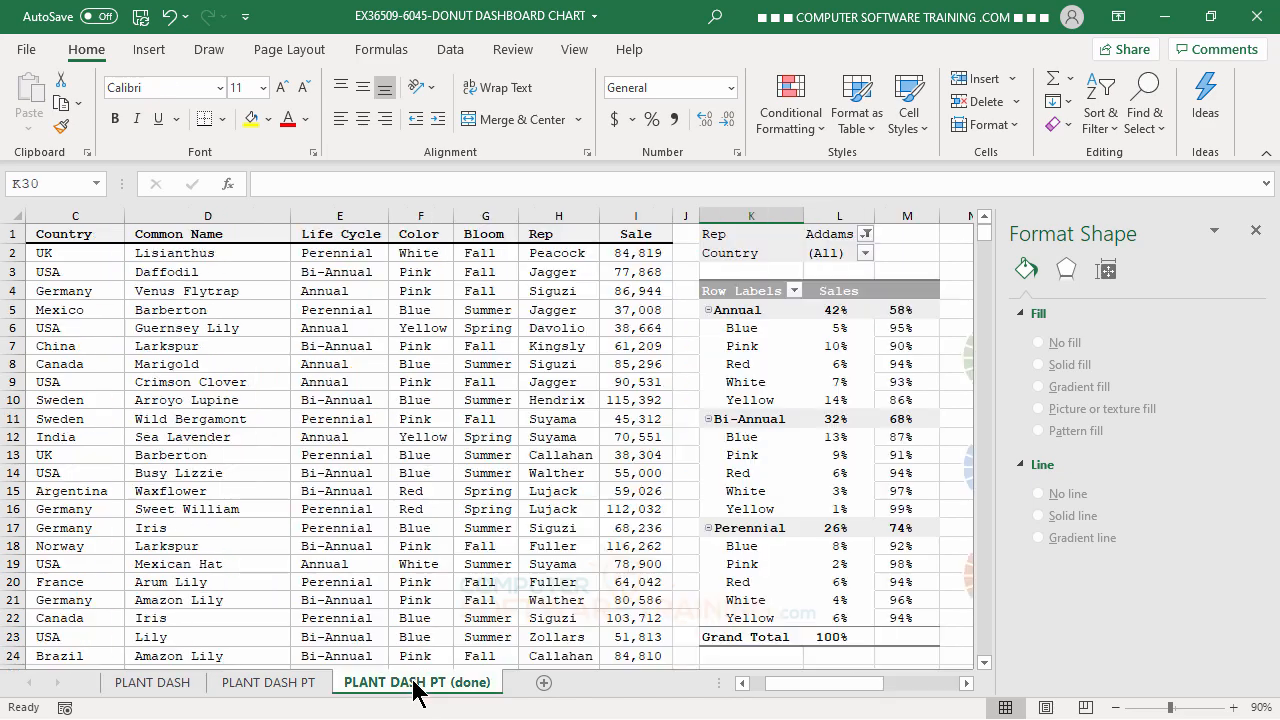
left_click(966, 683)
left_click(966, 683)
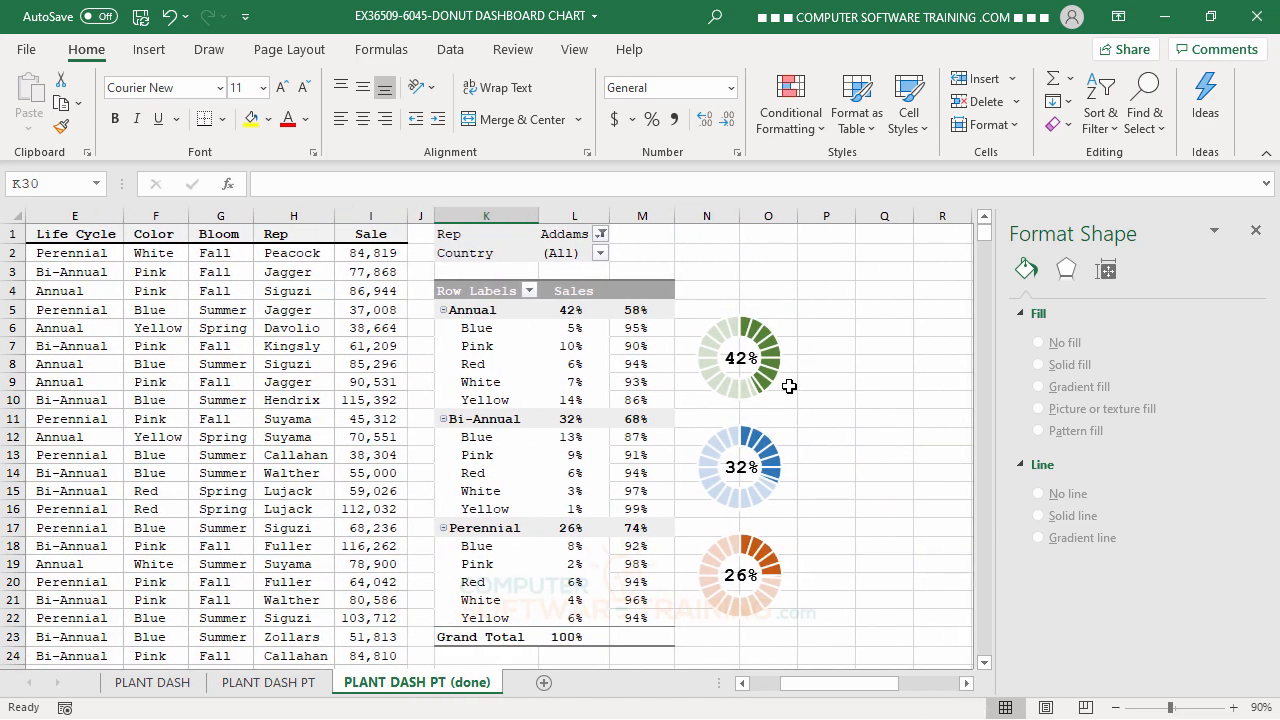
mouse_move(748, 330)
mouse_move(754, 410)
left_click(148, 683)
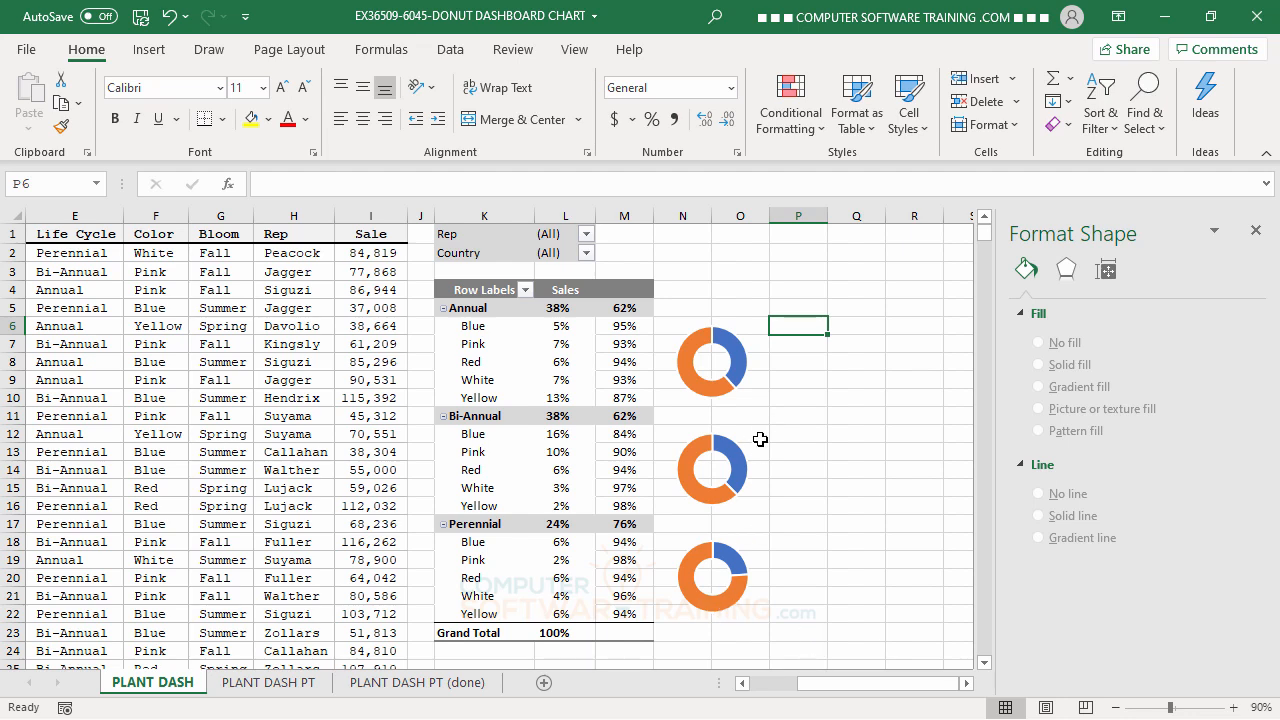
left_click(729, 345)
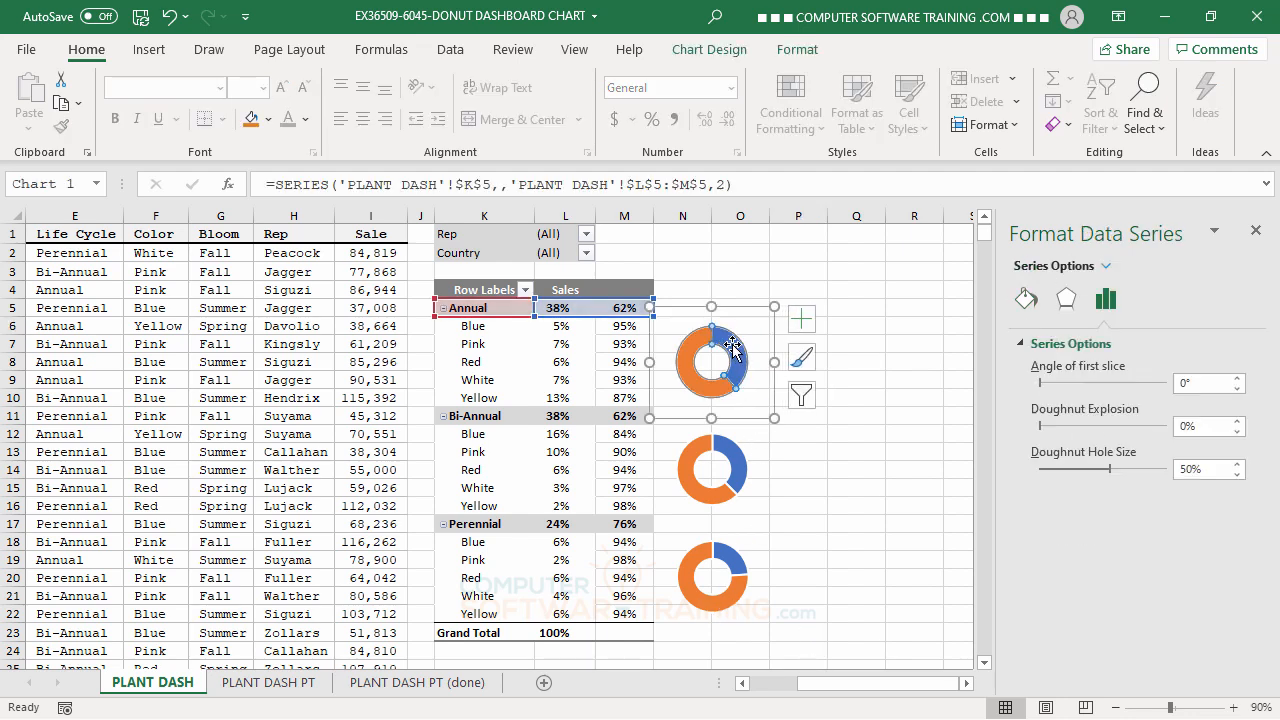
left_click(732, 343)
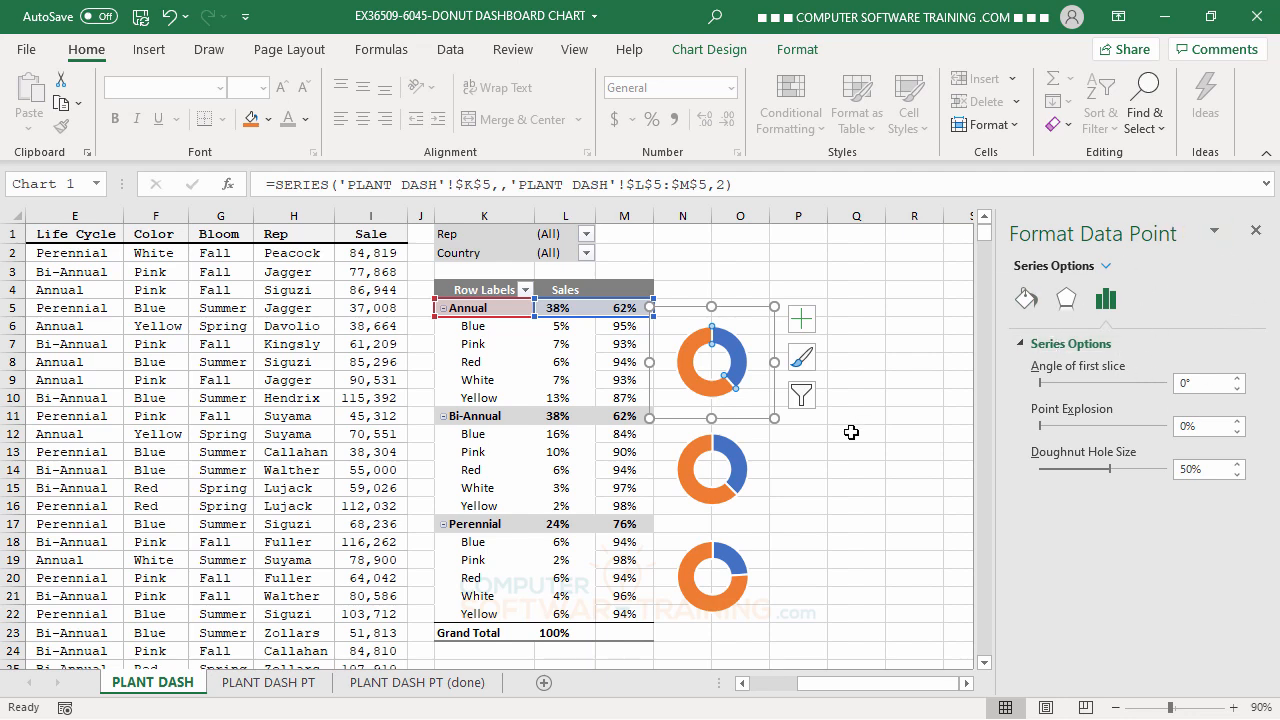
left_click(883, 379)
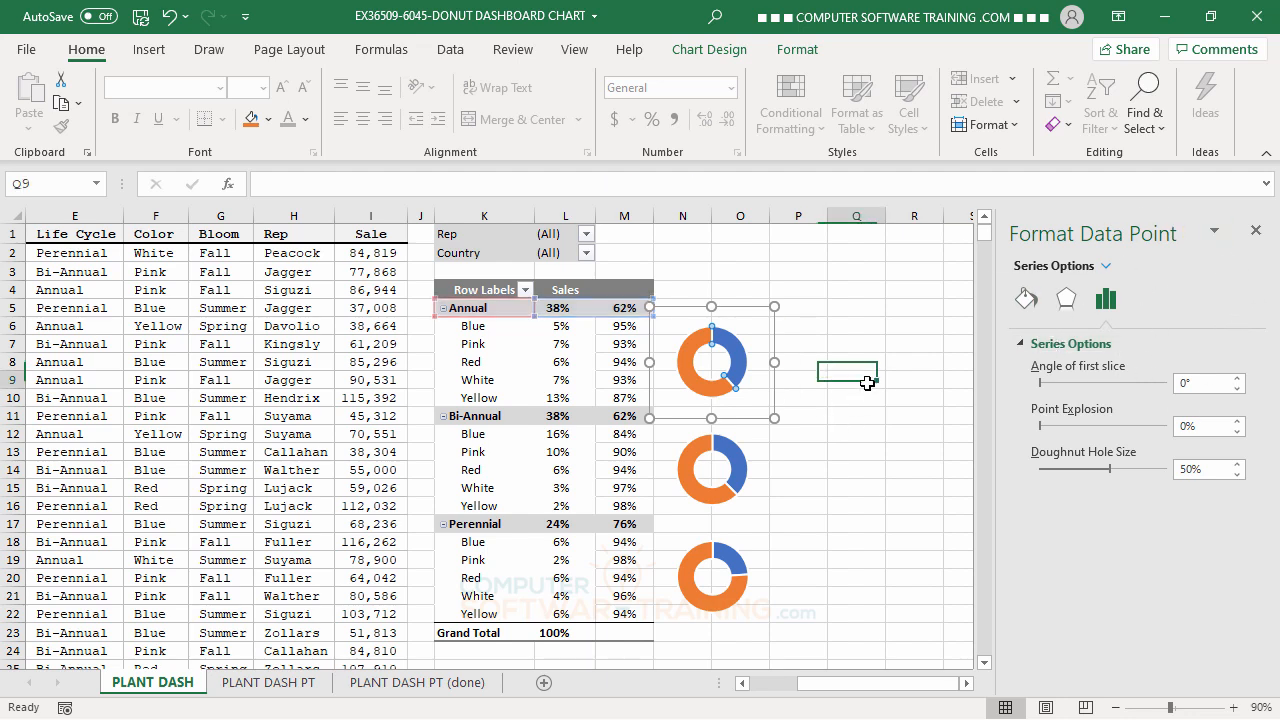
left_click(1255, 232)
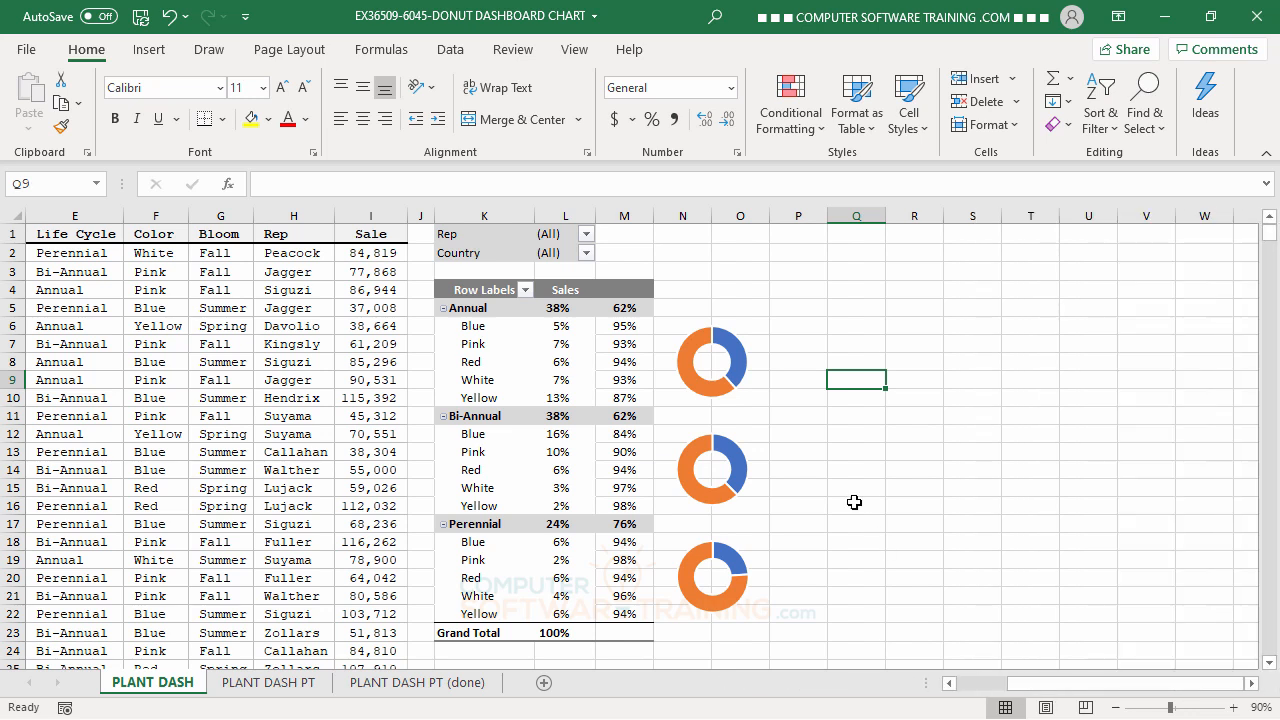
Set the blue first slice of the Annual series in the first doughnut chart to No fill.
left_click(731, 346)
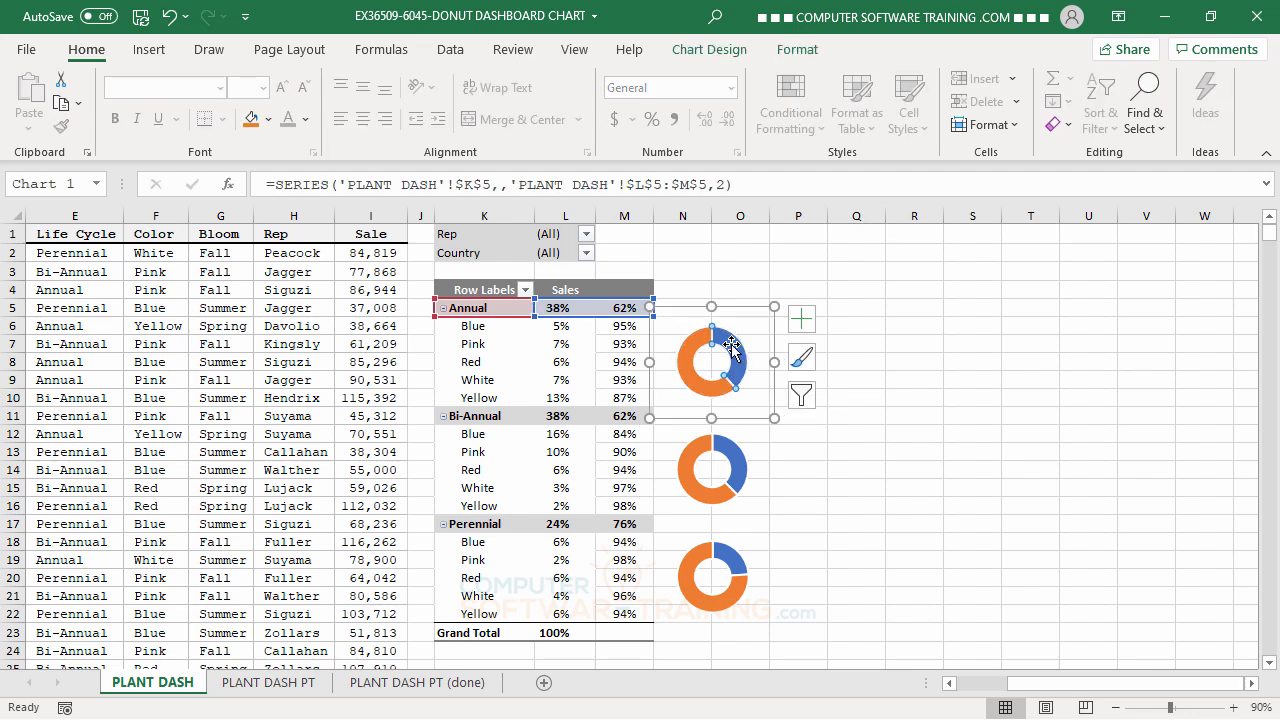
double_click(731, 344)
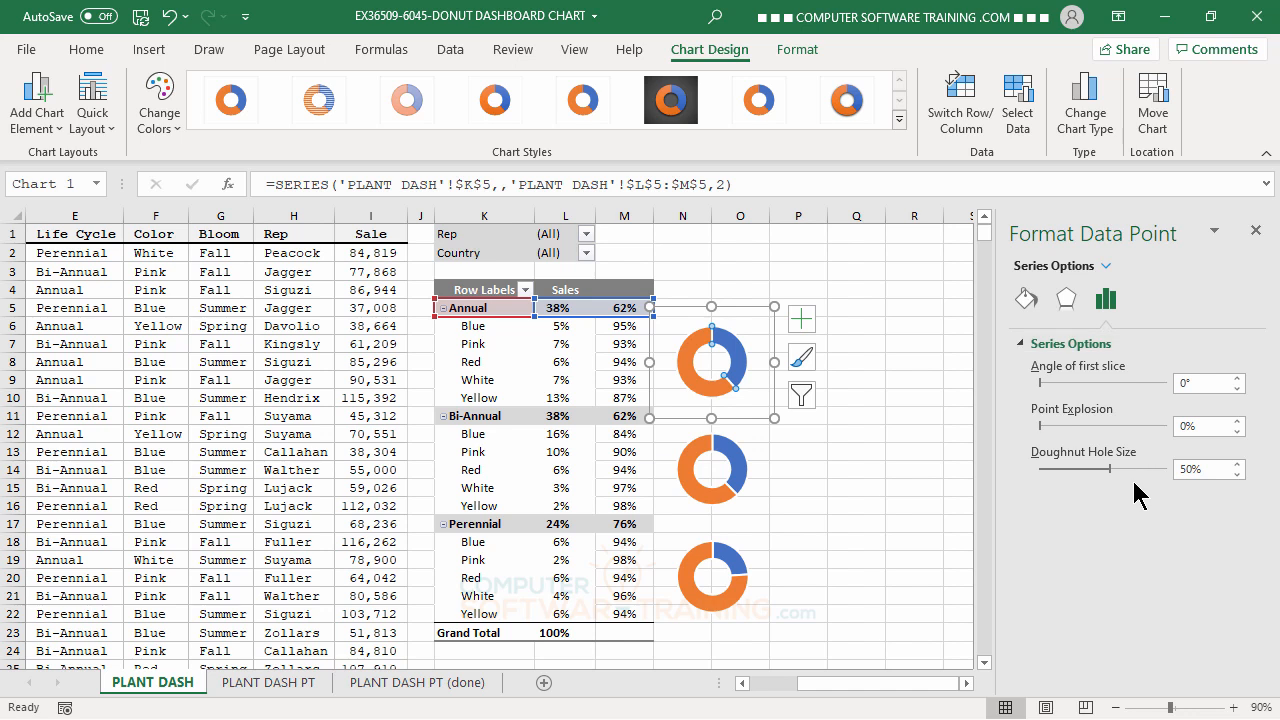
left_click(1027, 299)
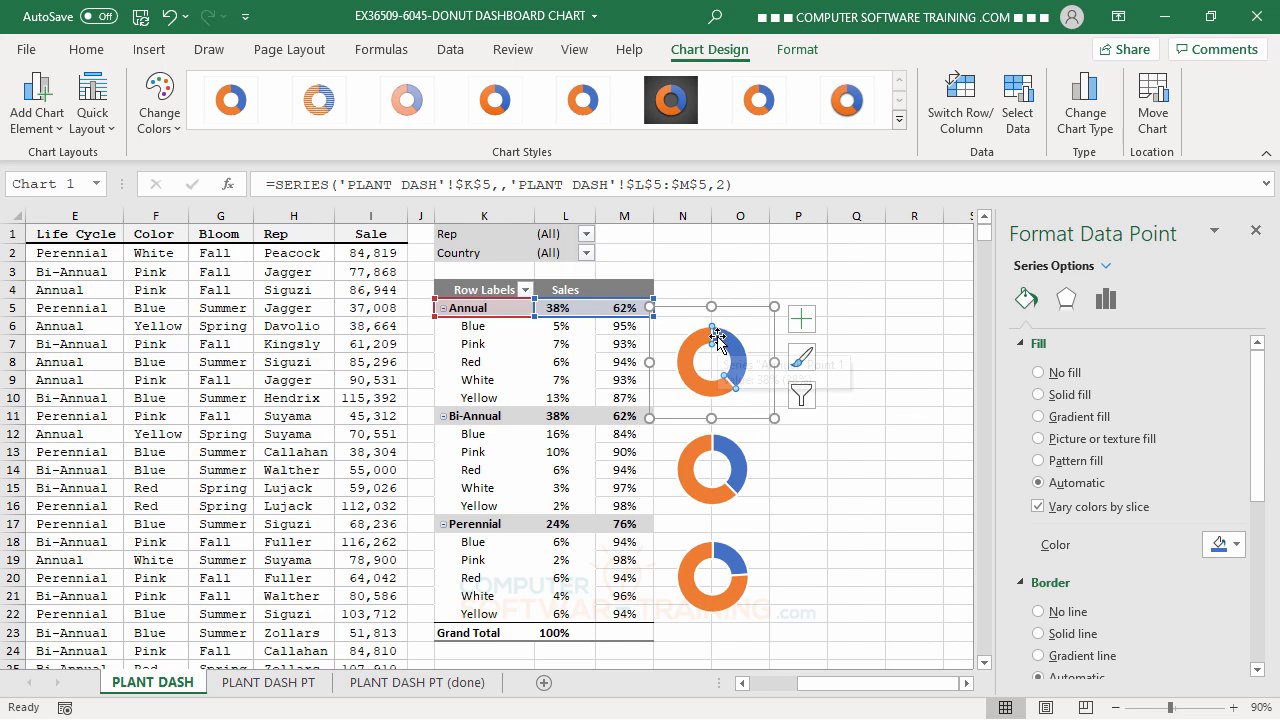
mouse_move(745, 385)
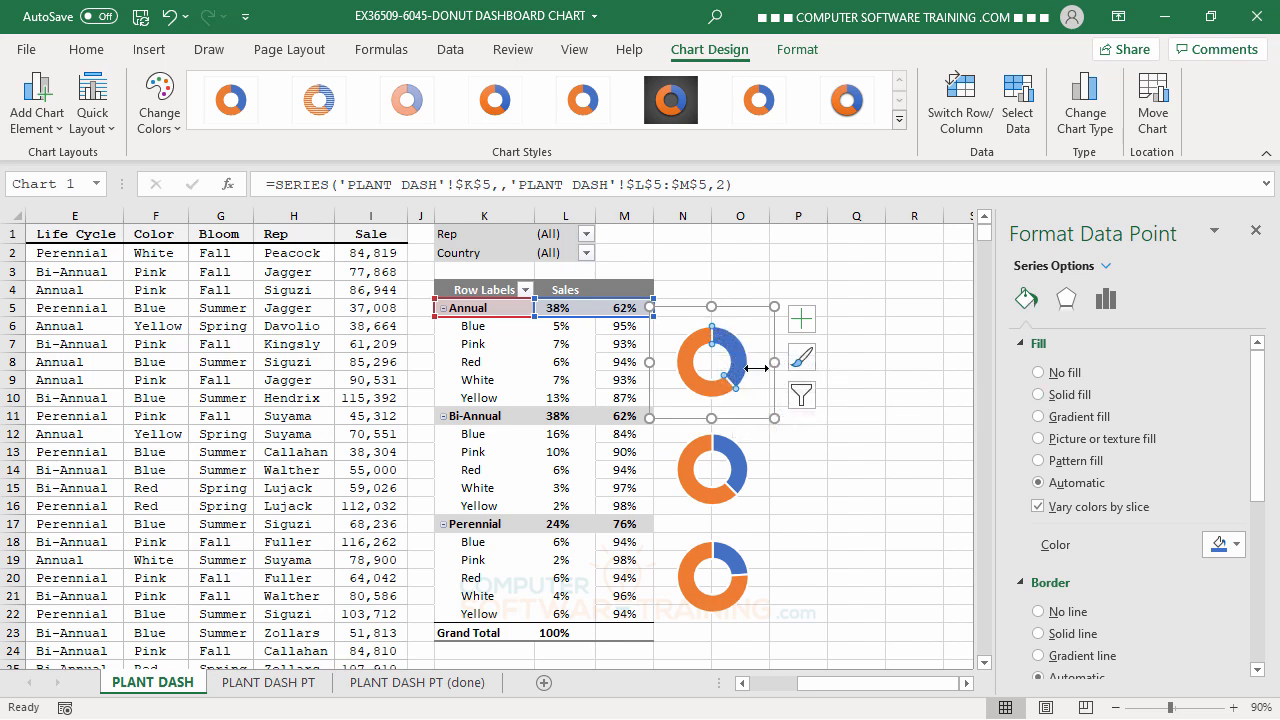
left_click(1038, 372)
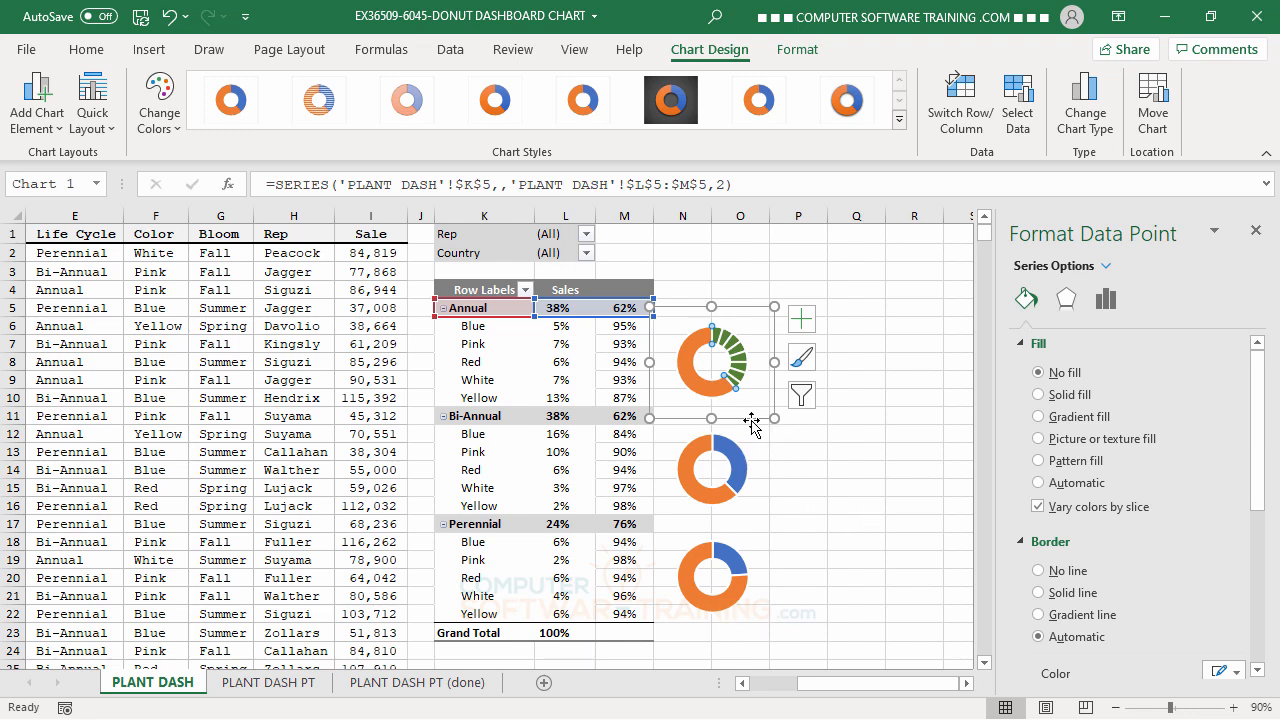
Give the orange remainder slice of the Annual series a solid white fill with 20% transparency.
left_click(686, 362)
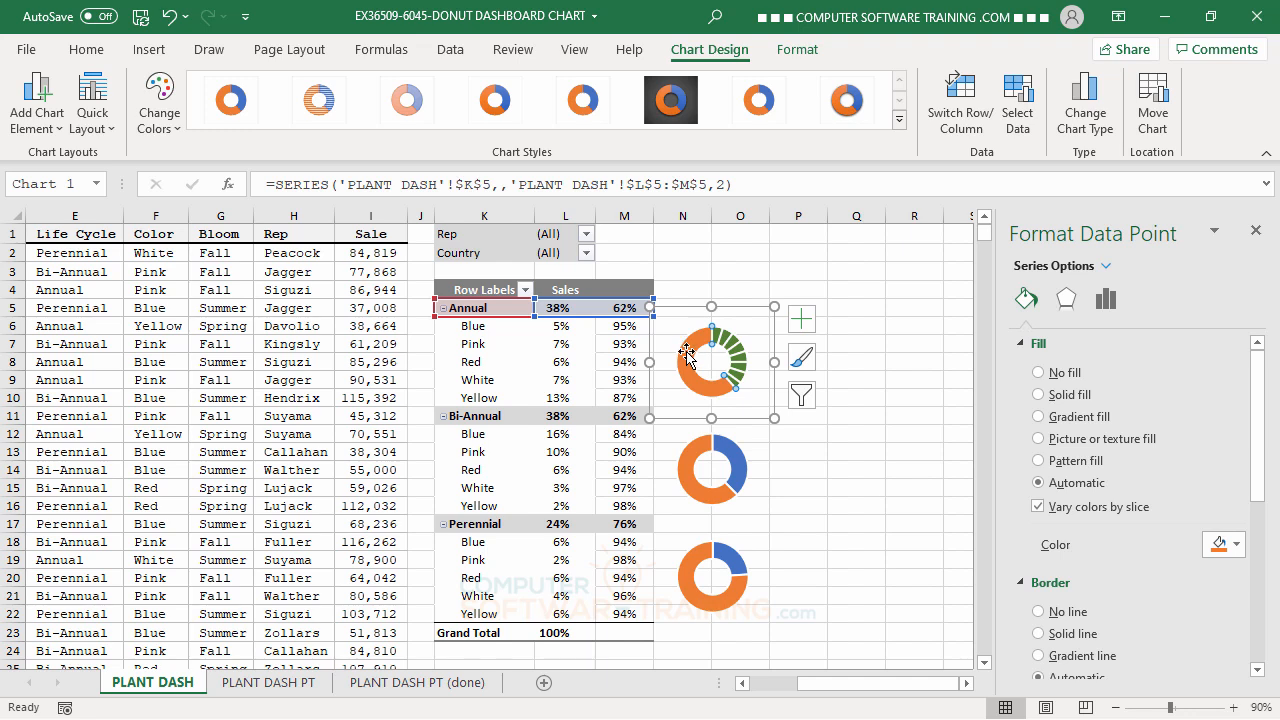
left_click(1038, 395)
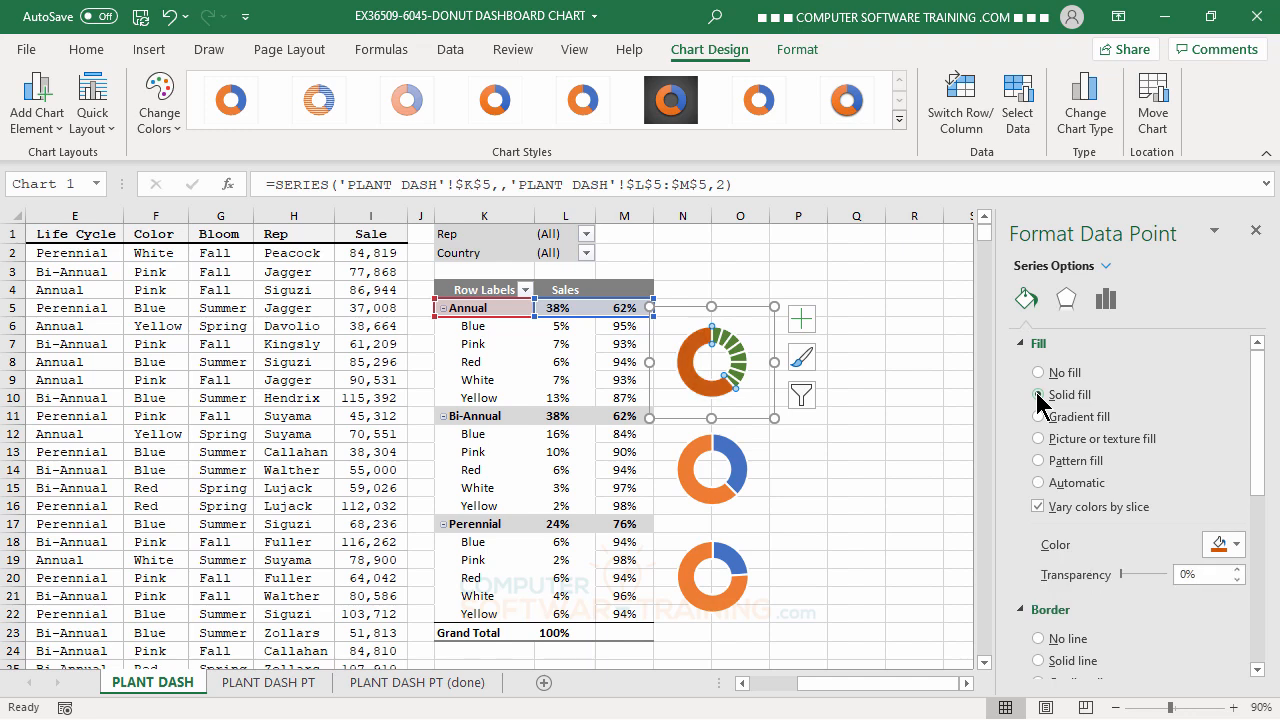
left_click(1236, 543)
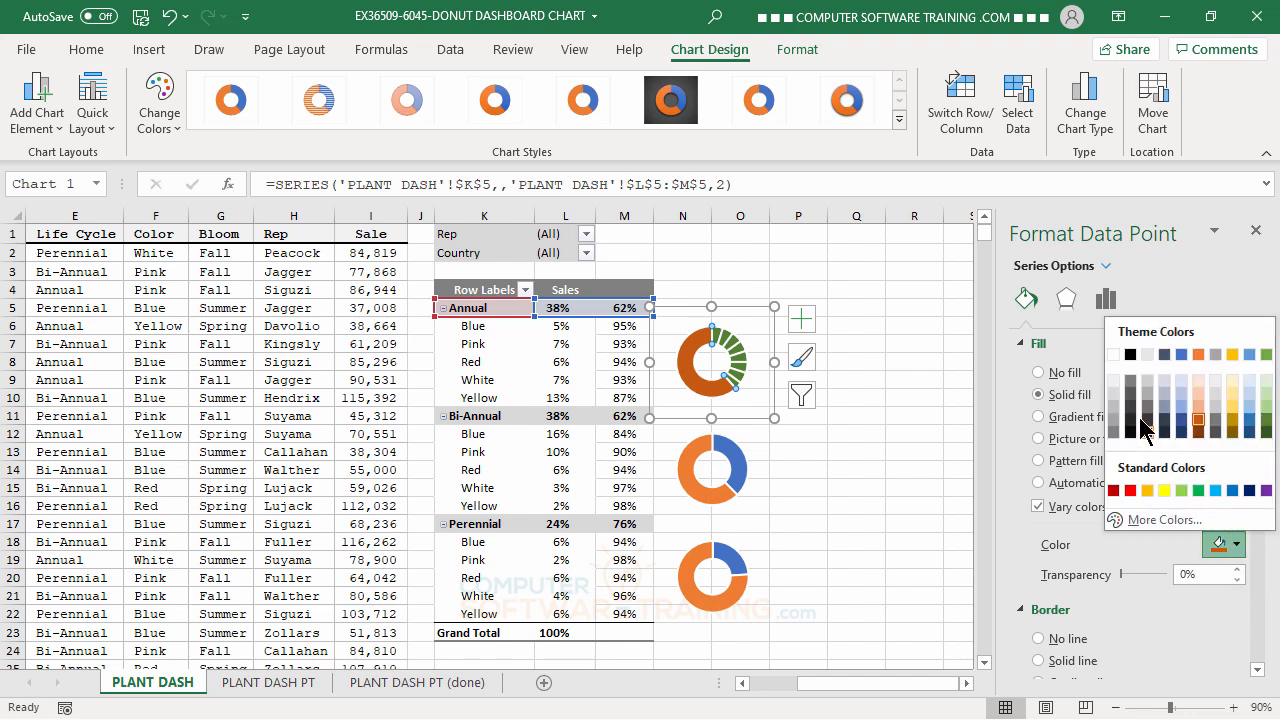
left_click(1116, 357)
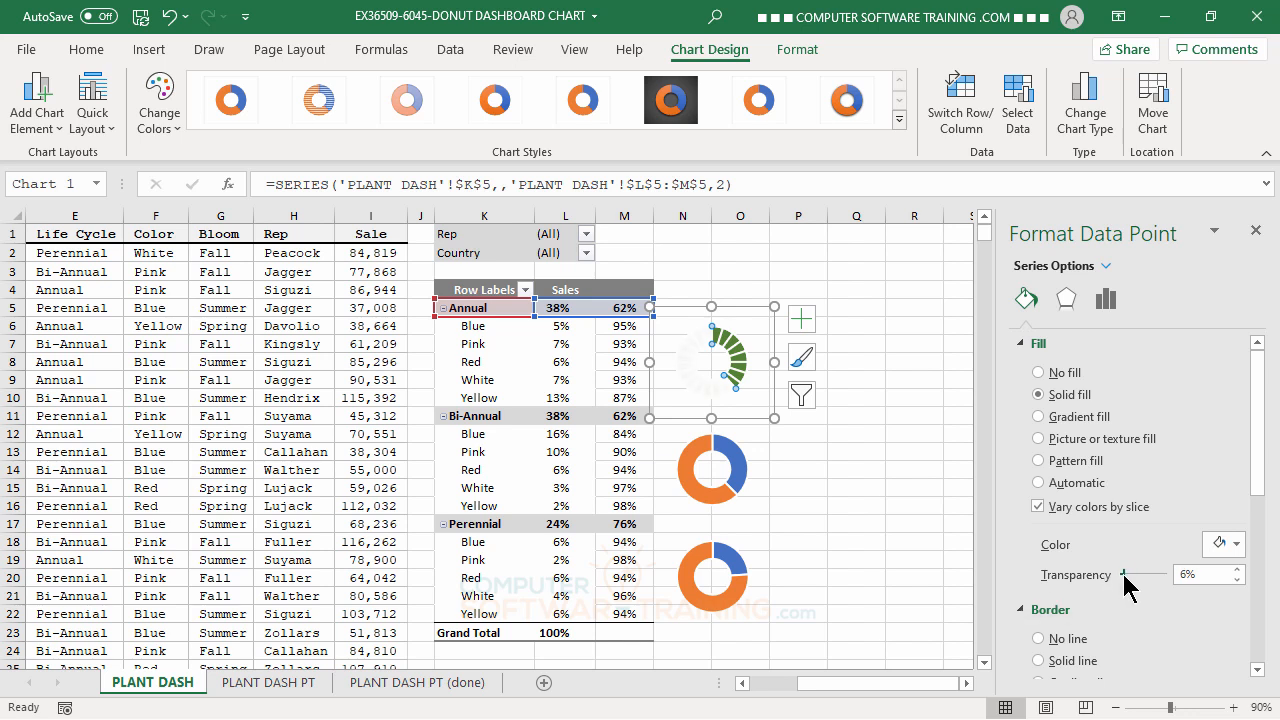
left_click_drag(1123, 575, 1126, 577)
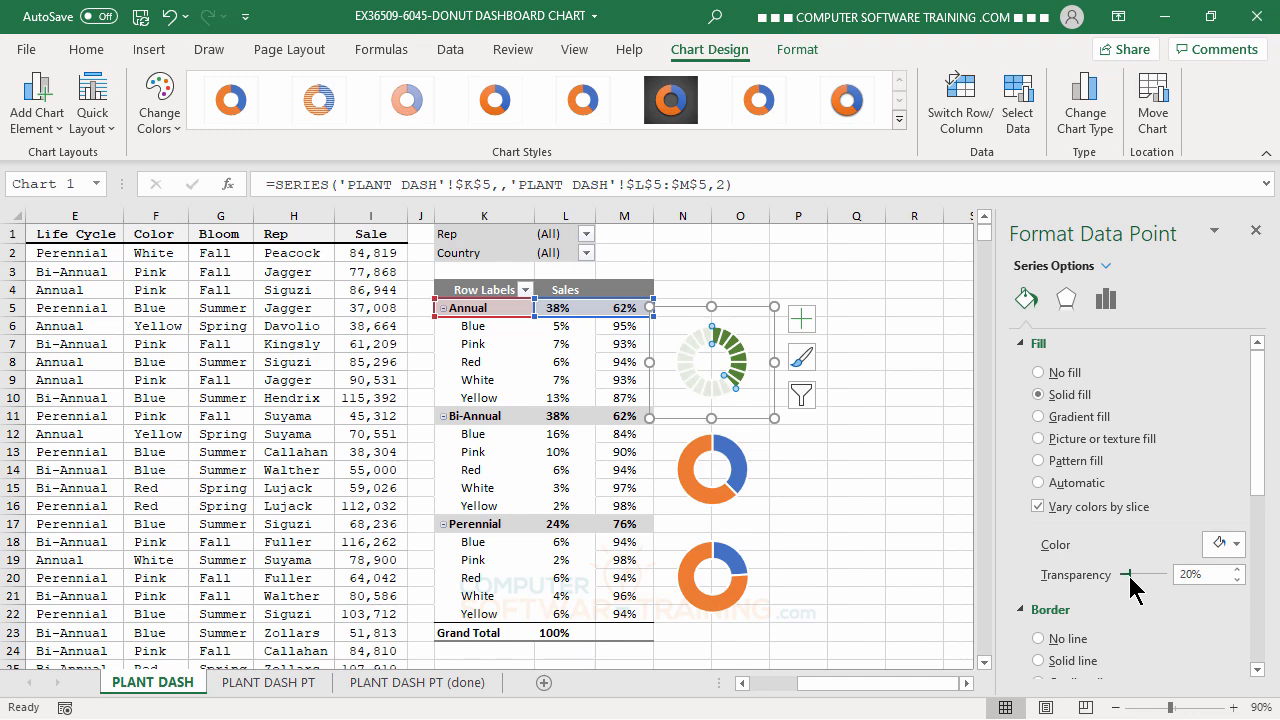
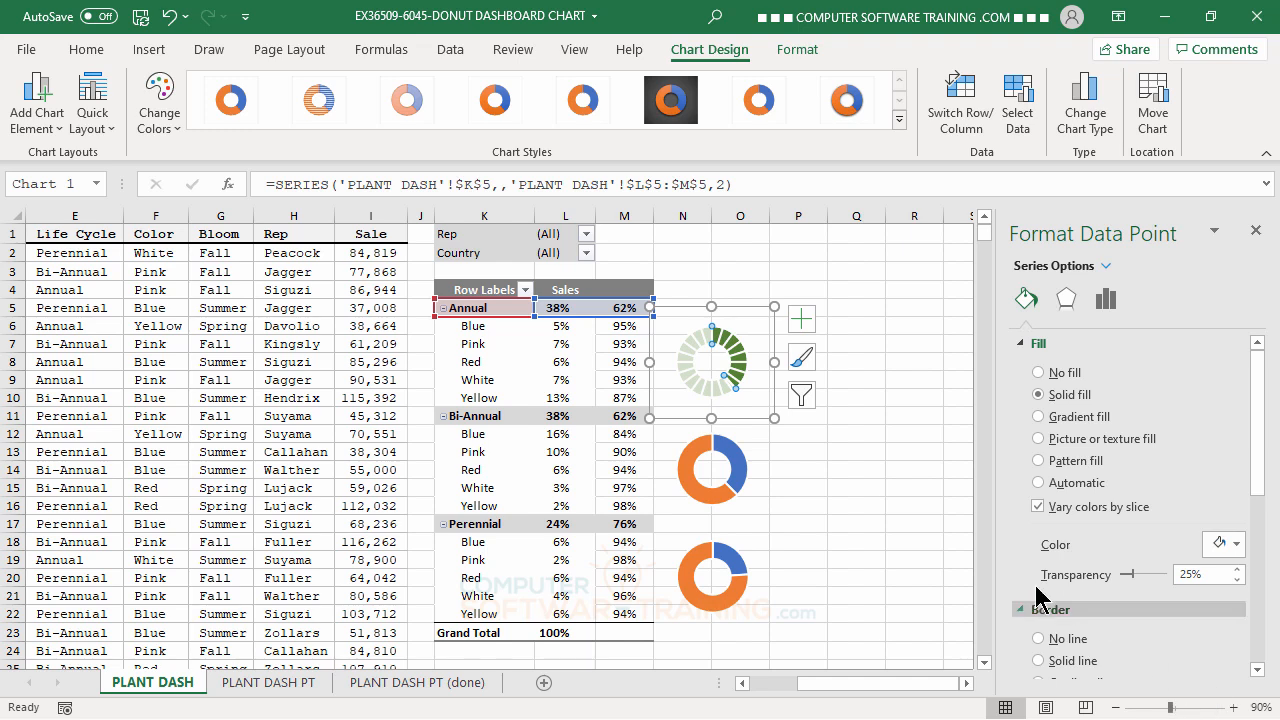
Set the blue first slice of the Bi-Annual series in the second doughnut chart to No fill.
left_click(737, 463)
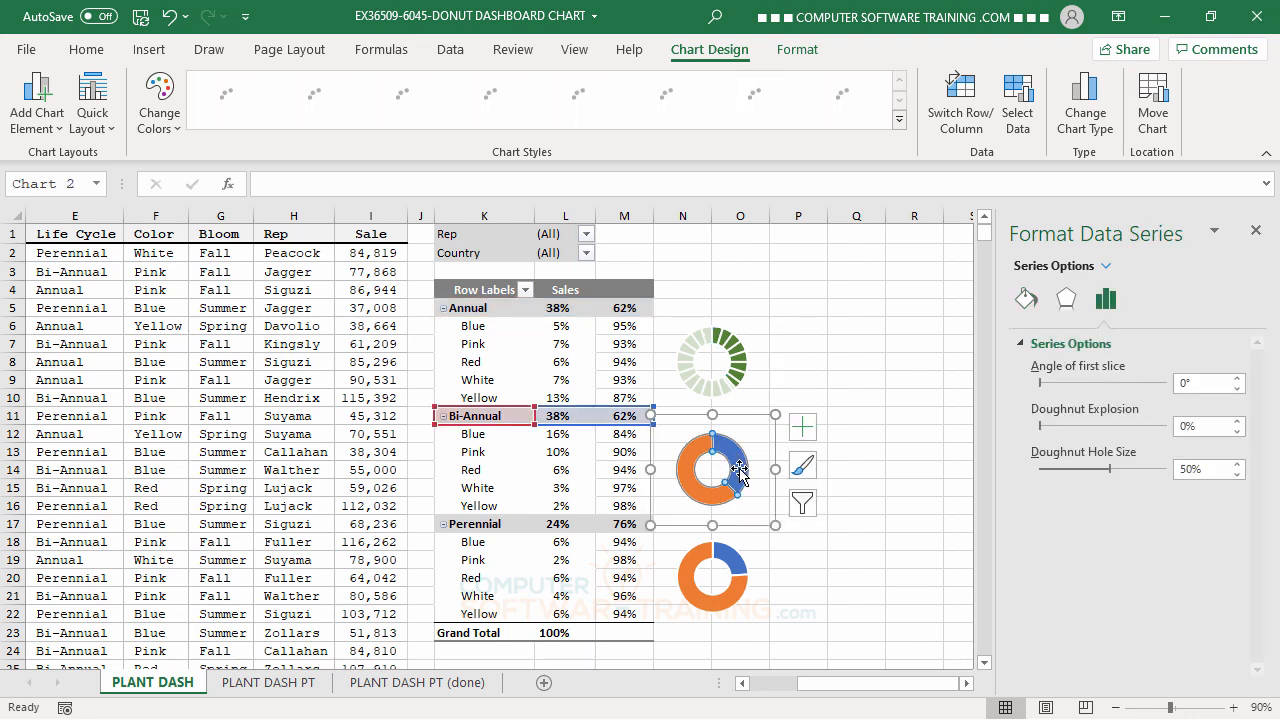
left_click(740, 460)
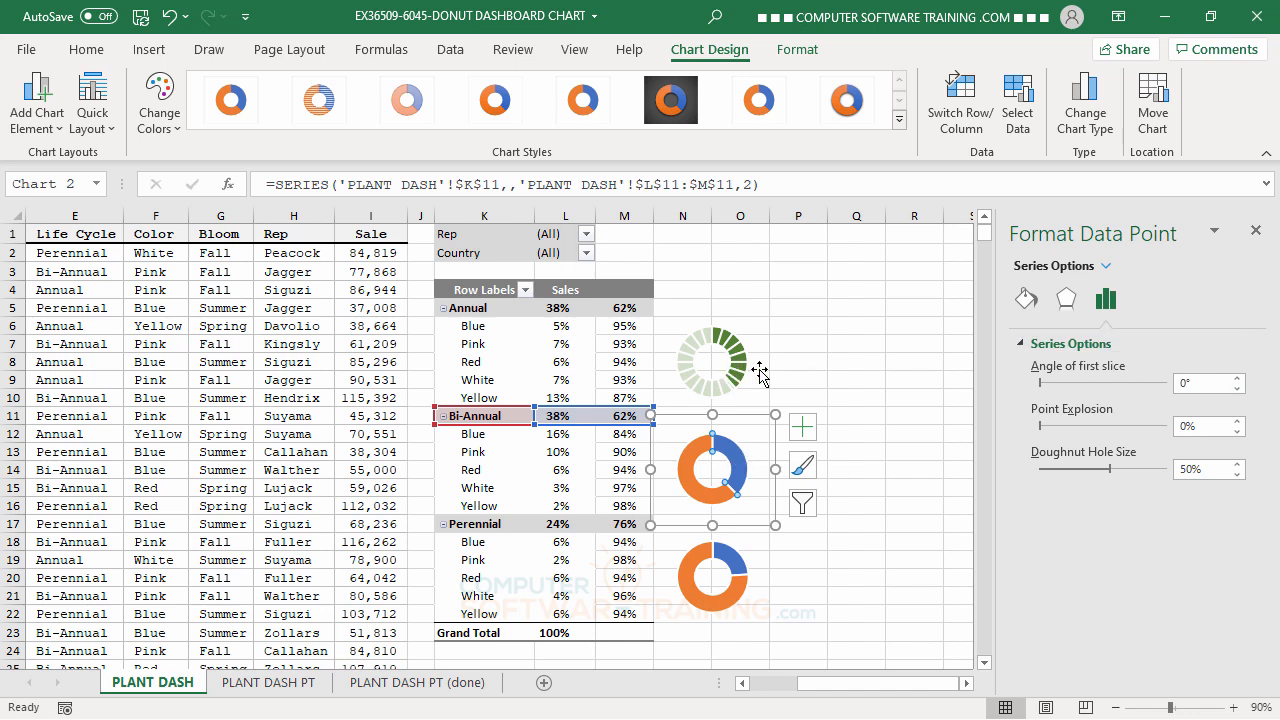
left_click(1027, 300)
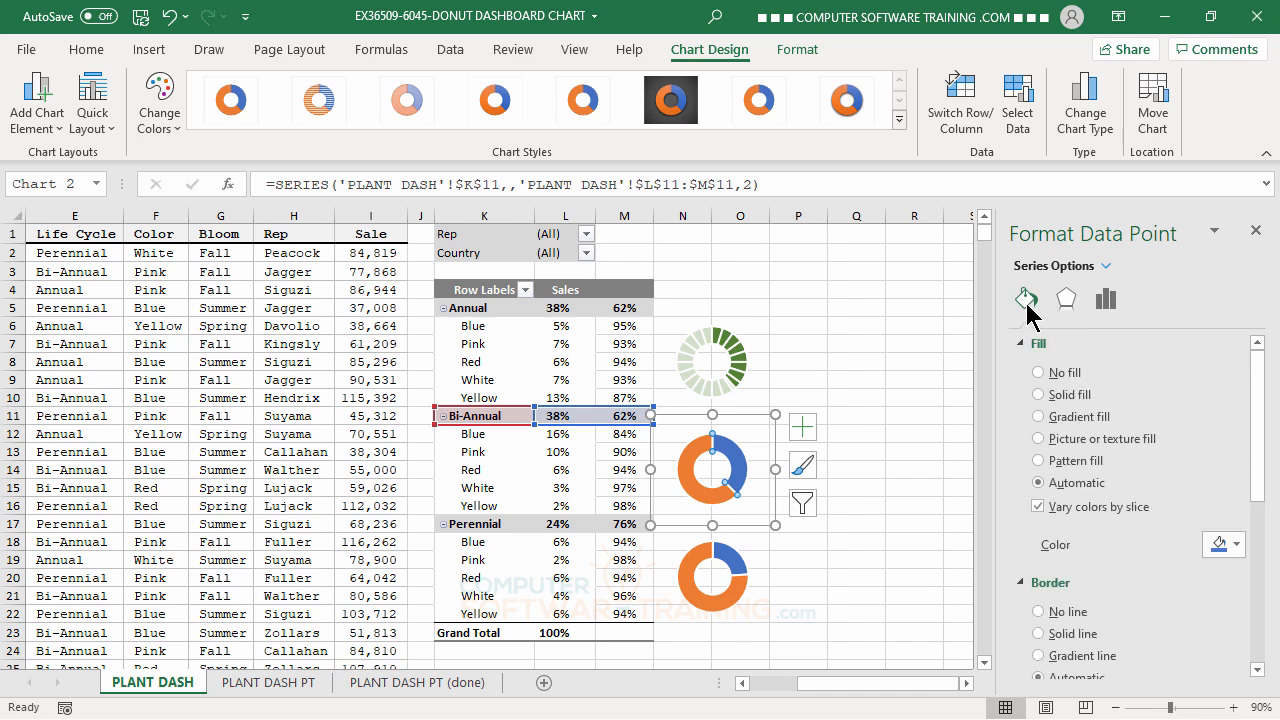
left_click(1040, 373)
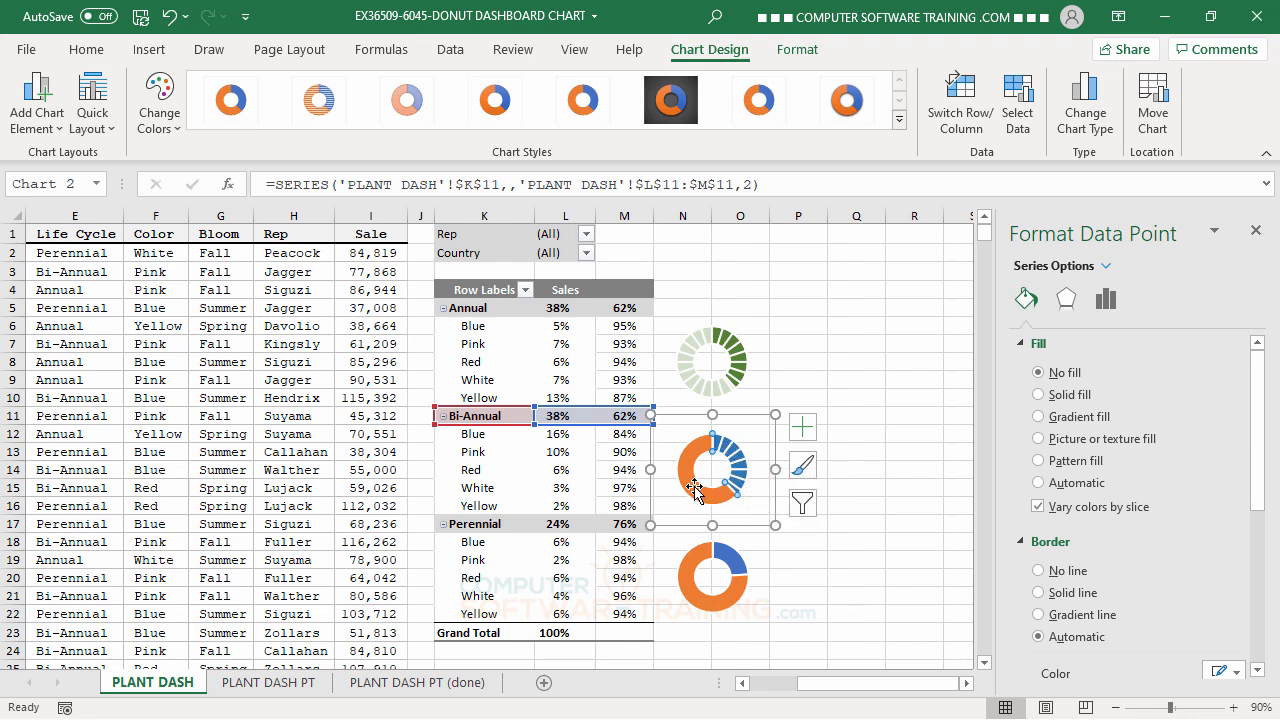
Give the orange remainder slice of the Bi-Annual series a solid white fill with 25% transparency, and deselect the chart.
key("ctrl+z")
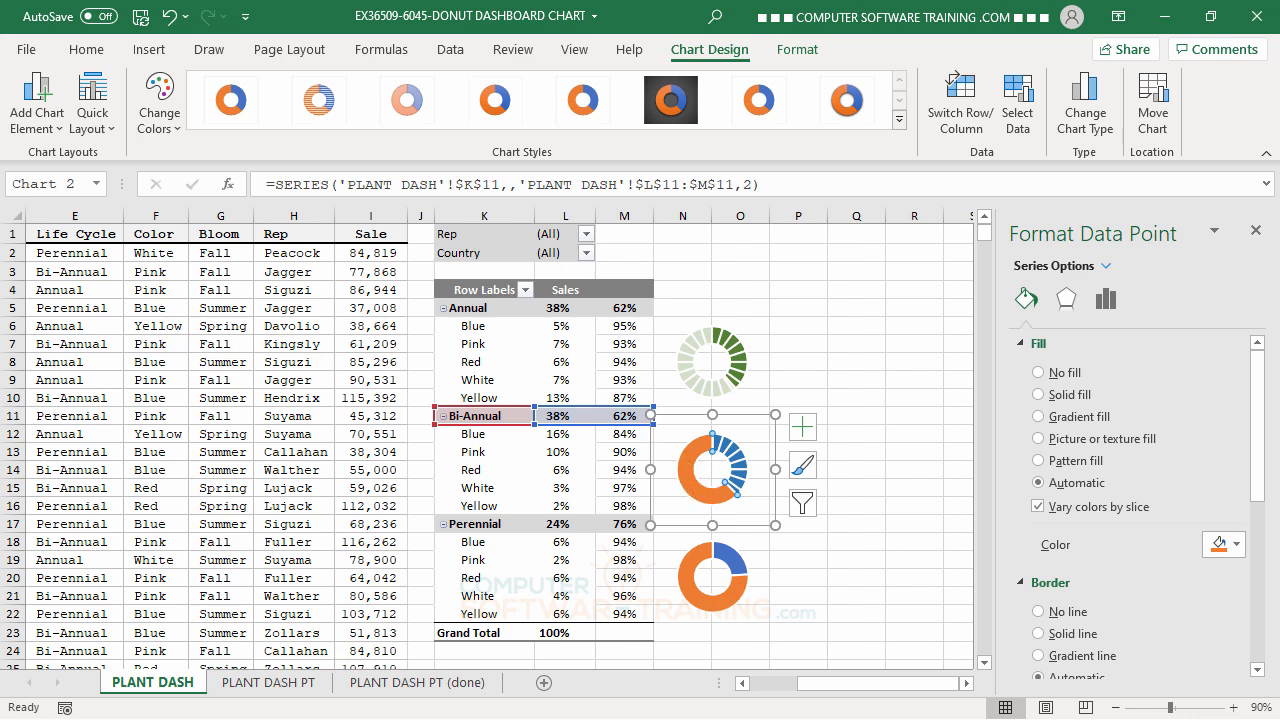
left_click(1238, 545)
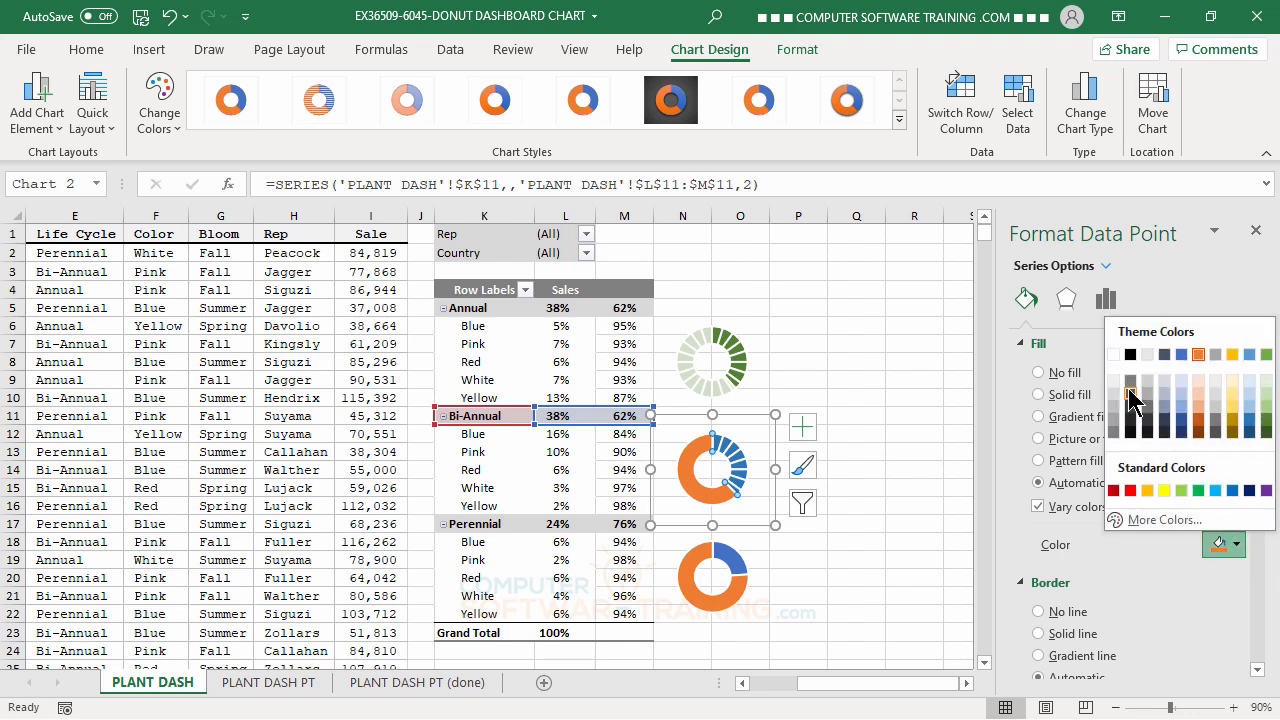
left_click(1113, 355)
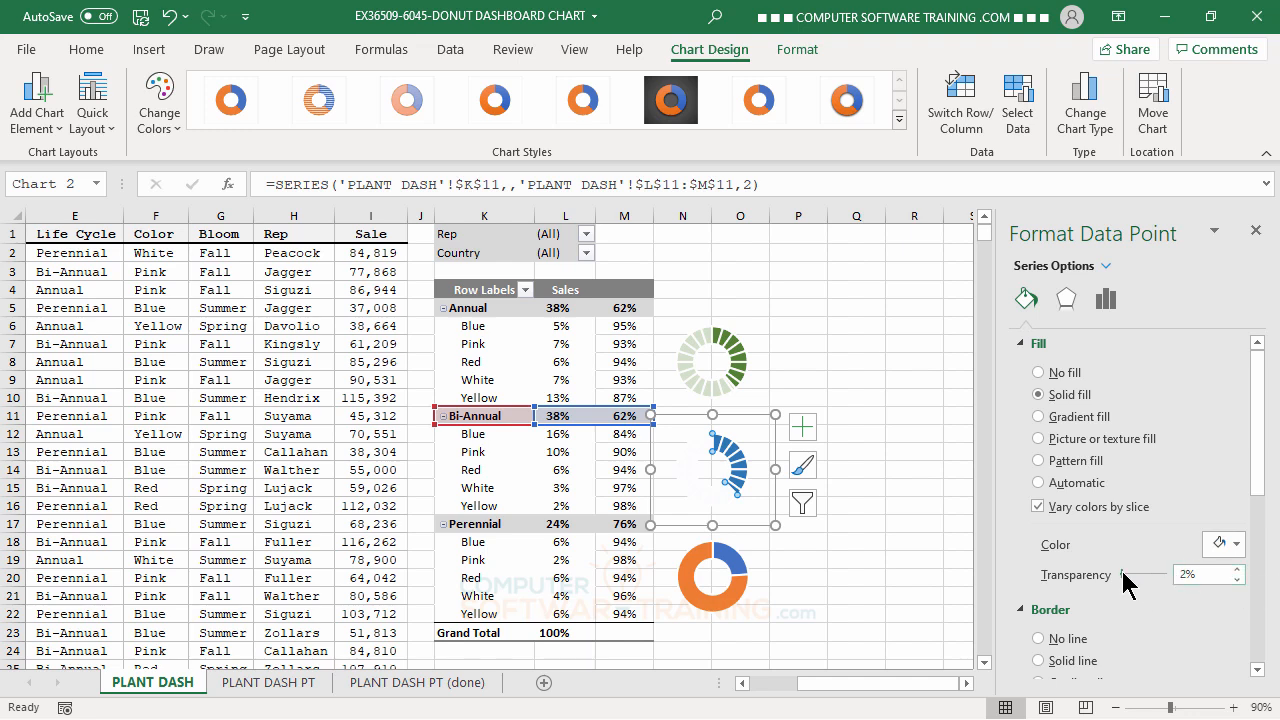
left_click_drag(1127, 574, 1131, 573)
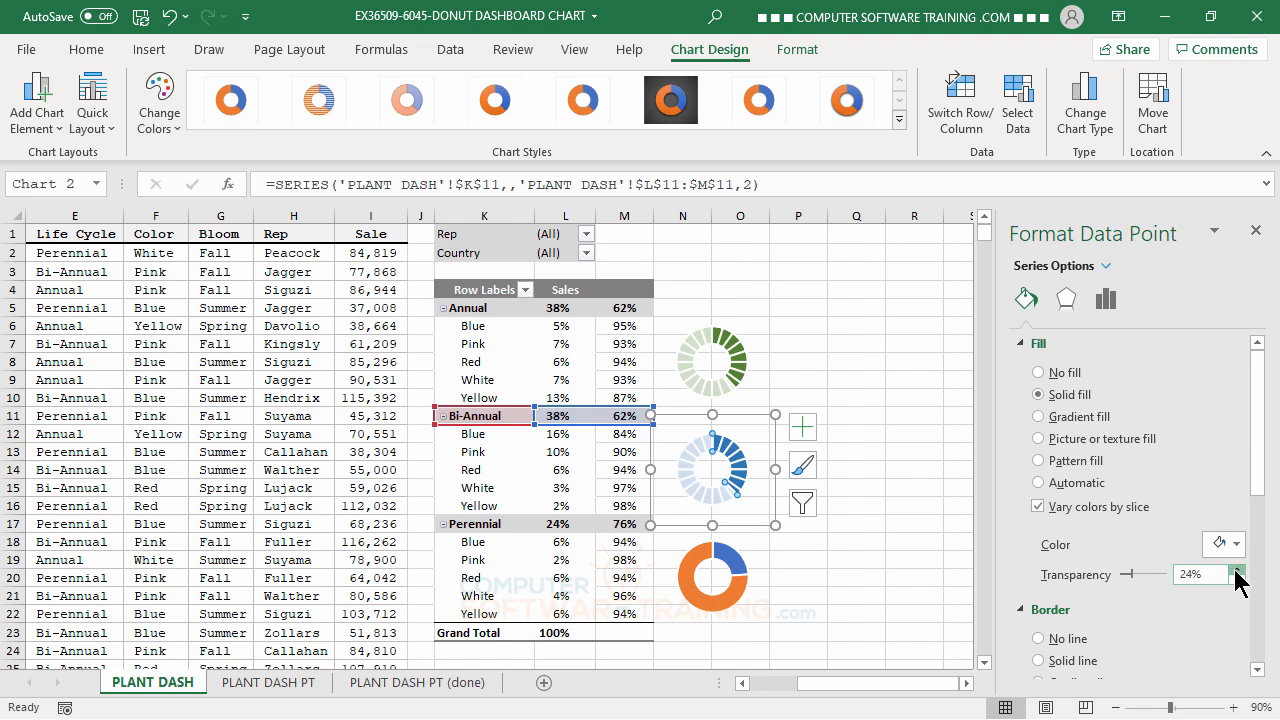
left_click(1238, 568)
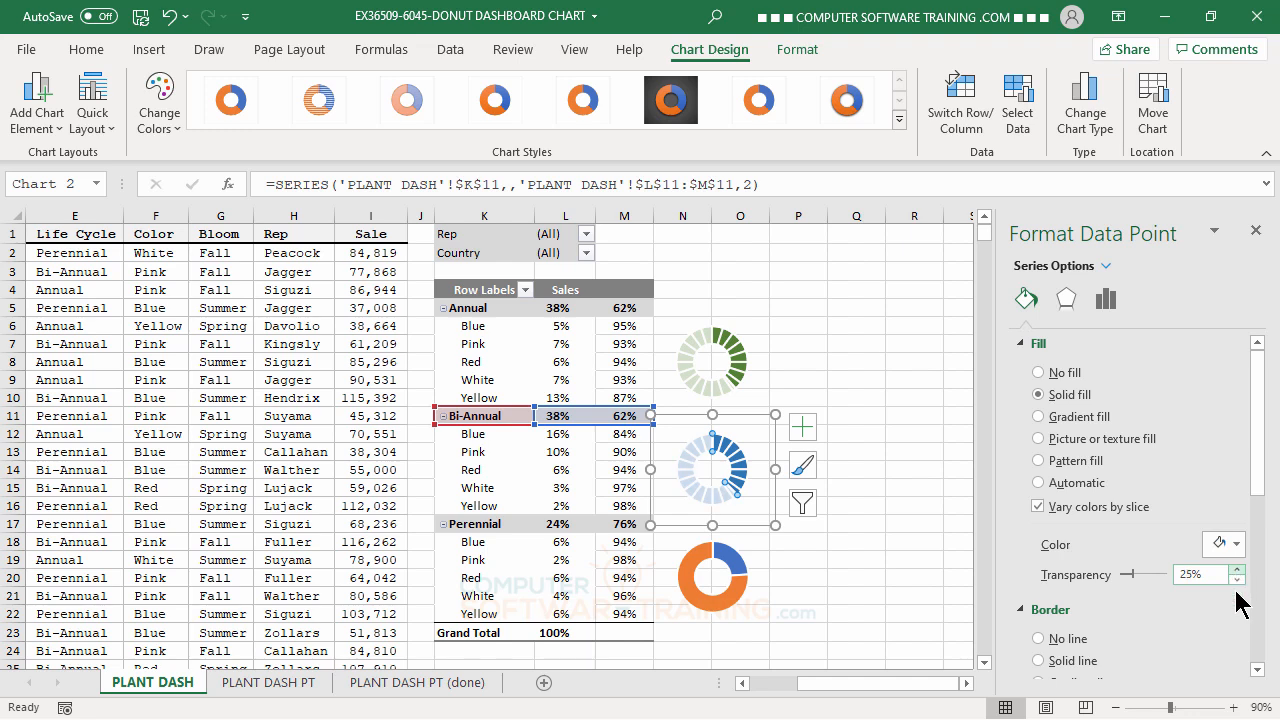
left_click(865, 578)
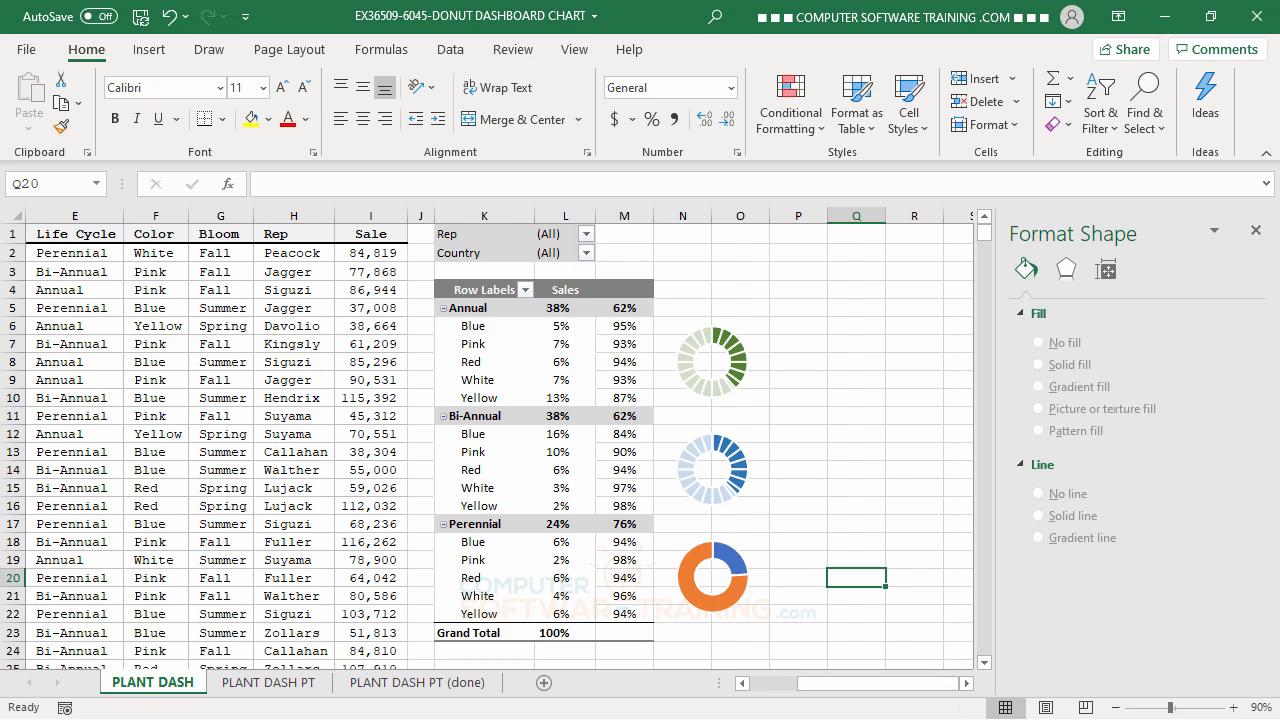
Set the blue first slice of the Perennial series in the third doughnut chart to No fill.
left_click(730, 560)
left_click(730, 560)
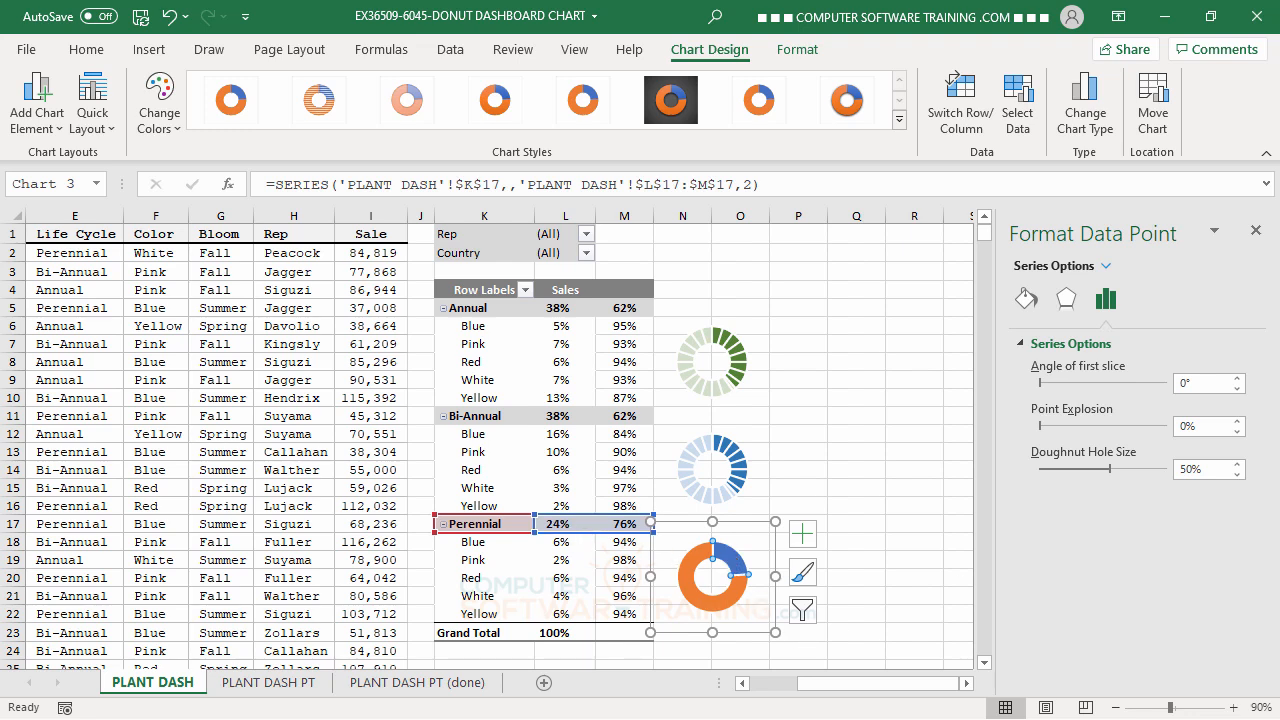
left_click(1025, 300)
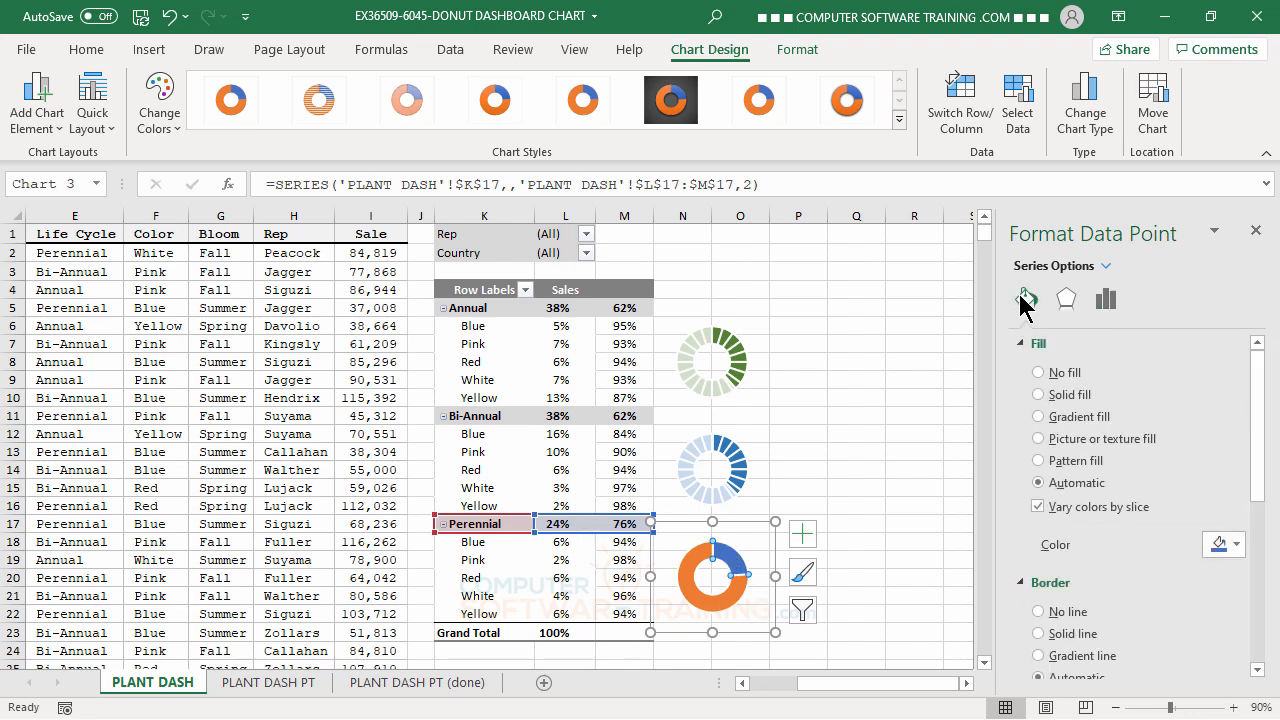
left_click(1038, 373)
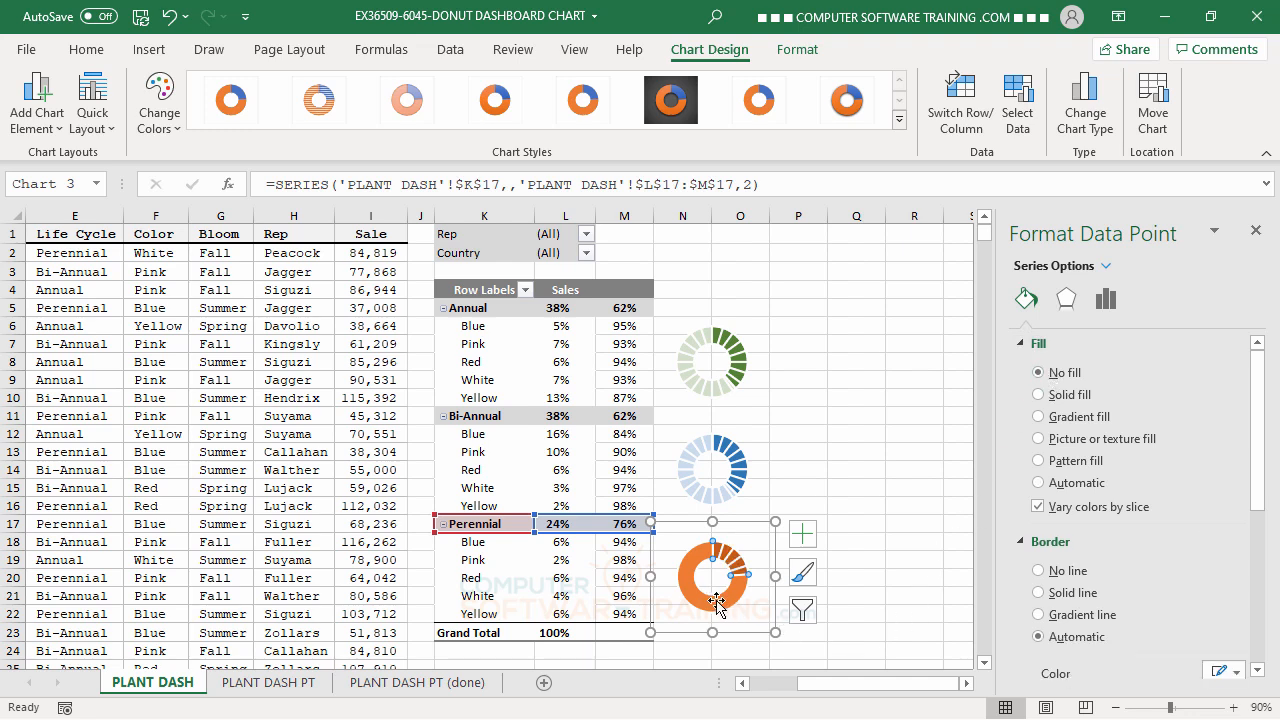
Give the orange remainder slice of the Perennial series a solid white fill.
key("ctrl+z")
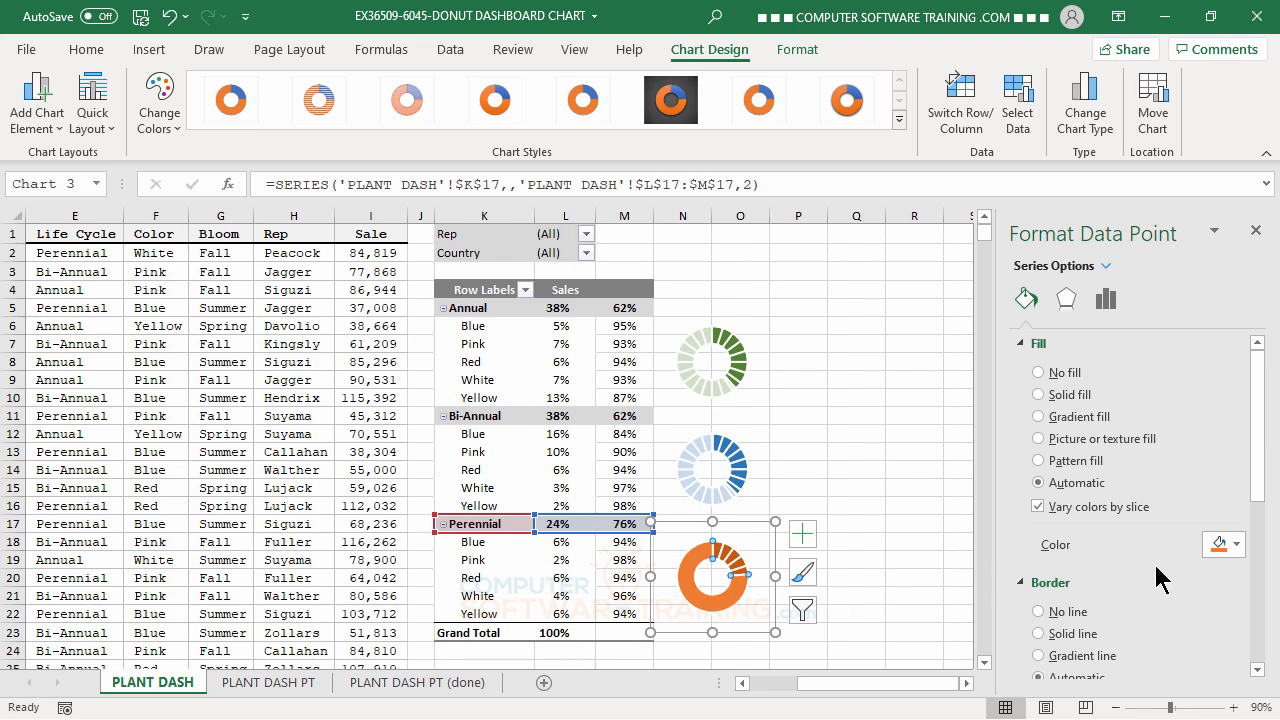
left_click(1236, 548)
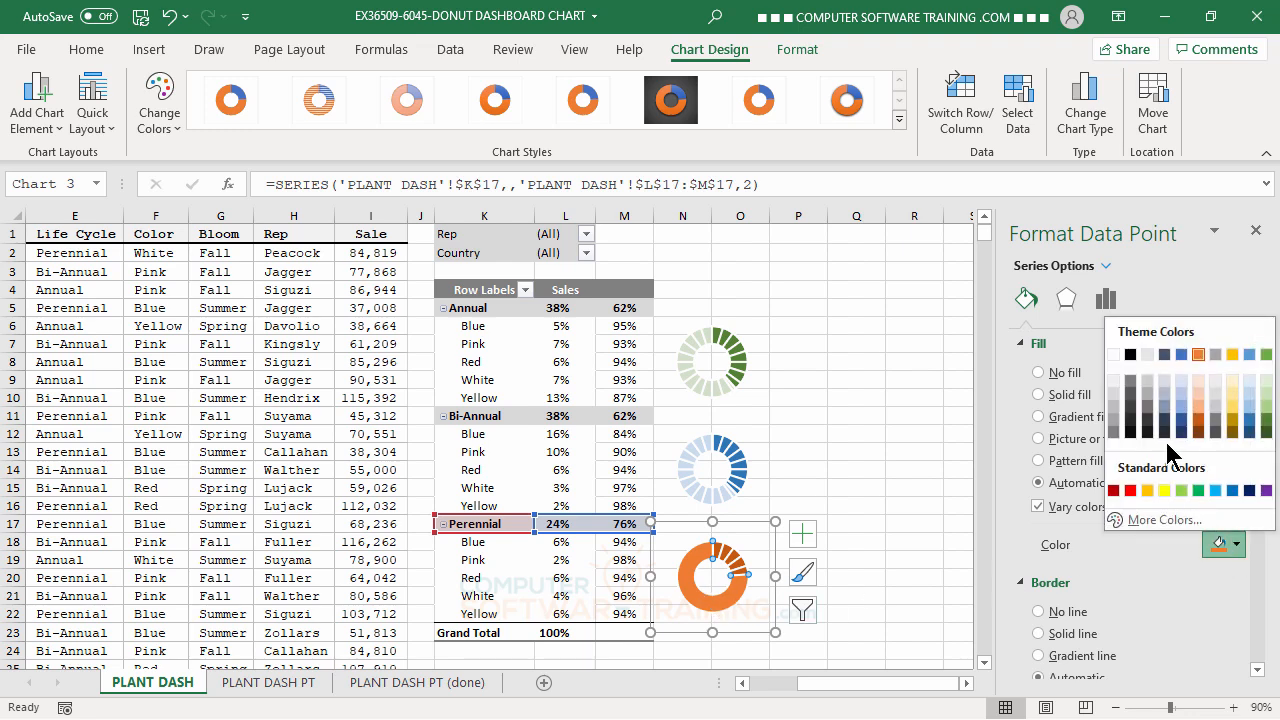
left_click(1113, 355)
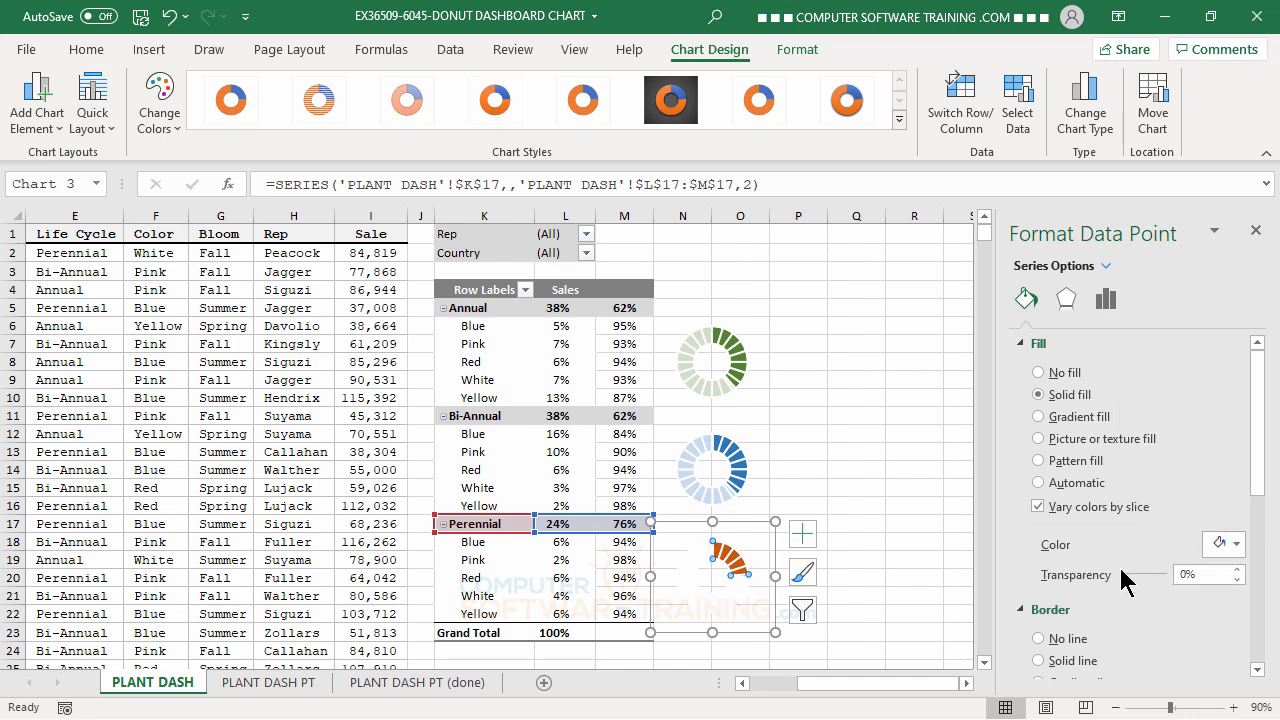
left_click_drag(1122, 573, 1119, 574)
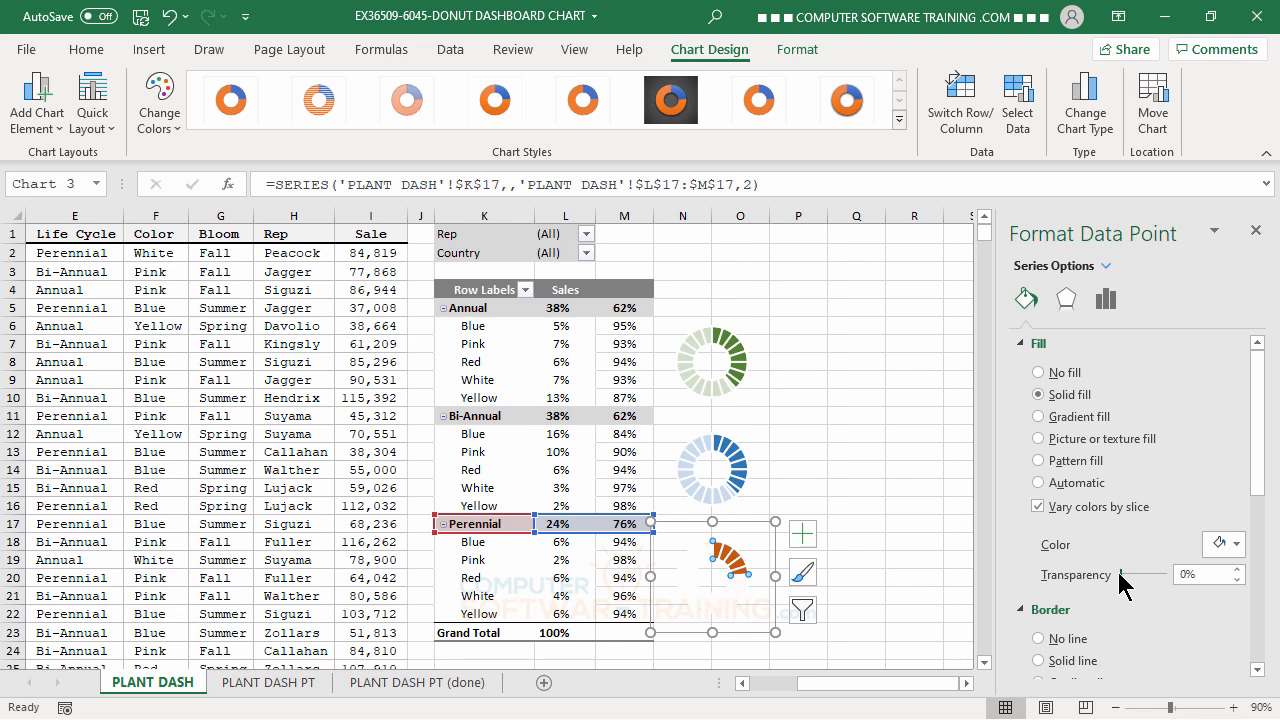
Try a light gold fill on the Perennial remainder slice, and change it back to white.
left_click(1237, 545)
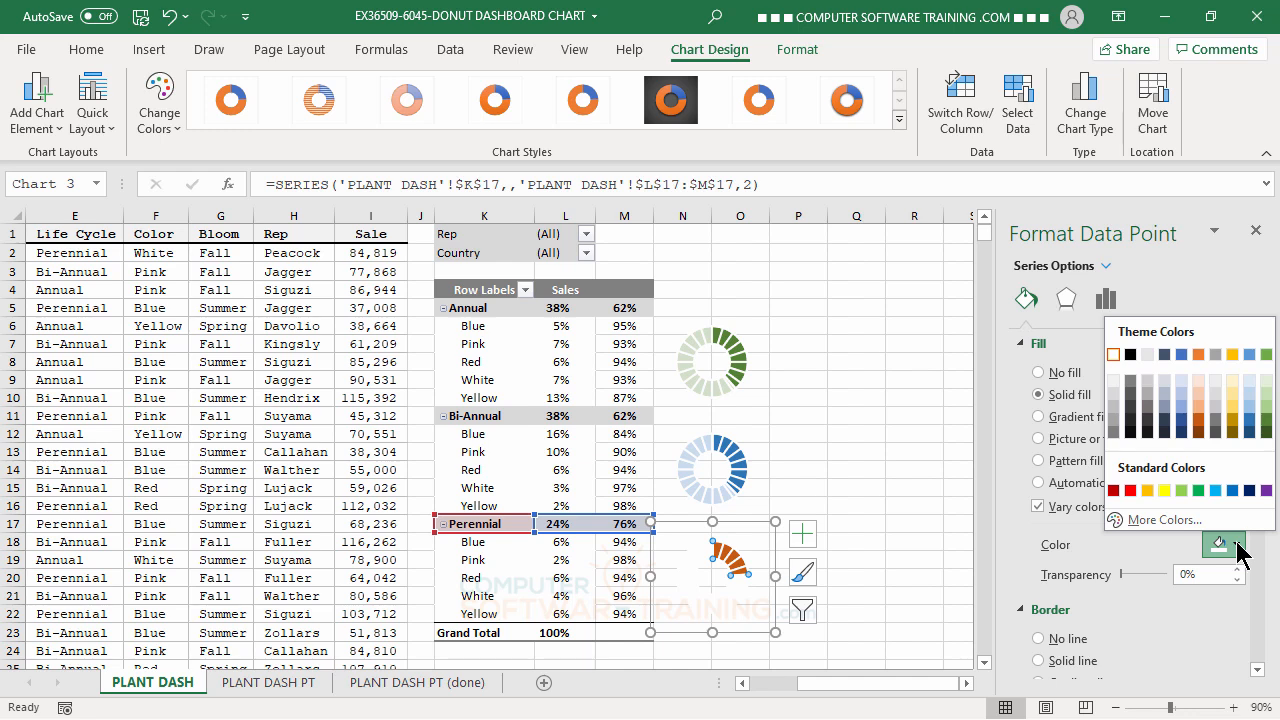
left_click(1231, 407)
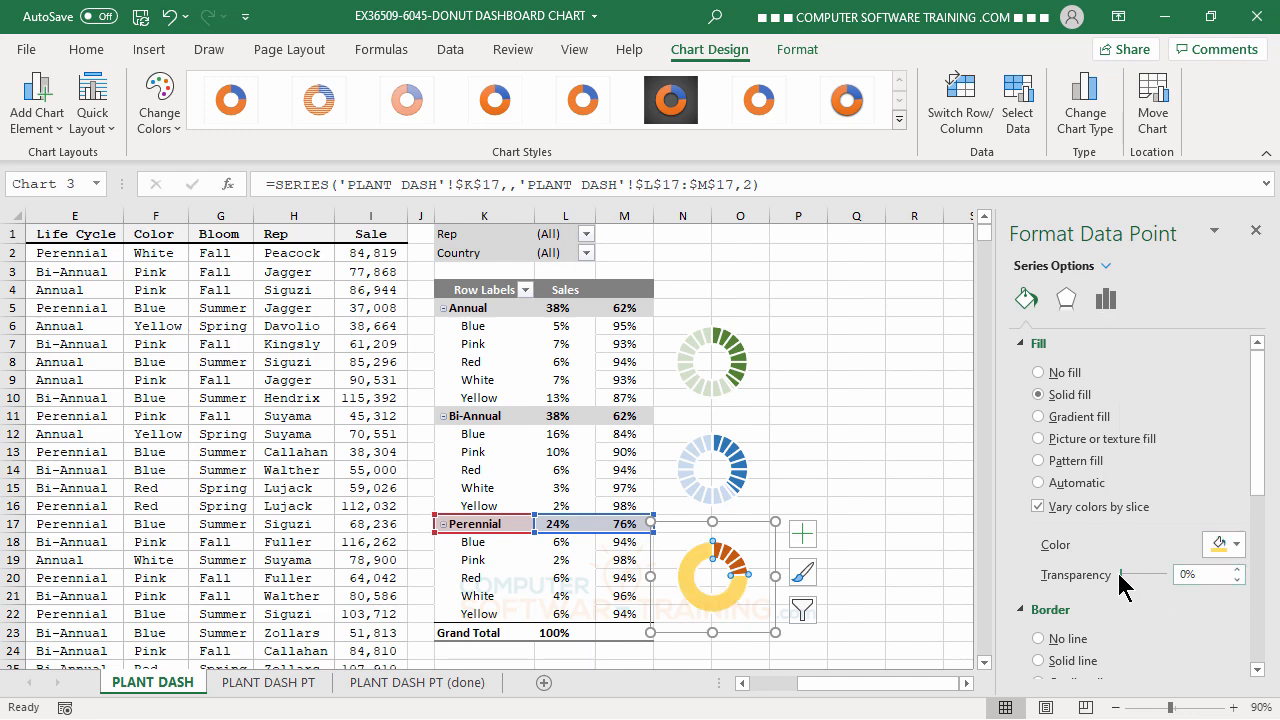
mouse_move(1120, 576)
left_mouse_down()
mouse_move(1141, 578)
mouse_move(1112, 578)
left_mouse_up()
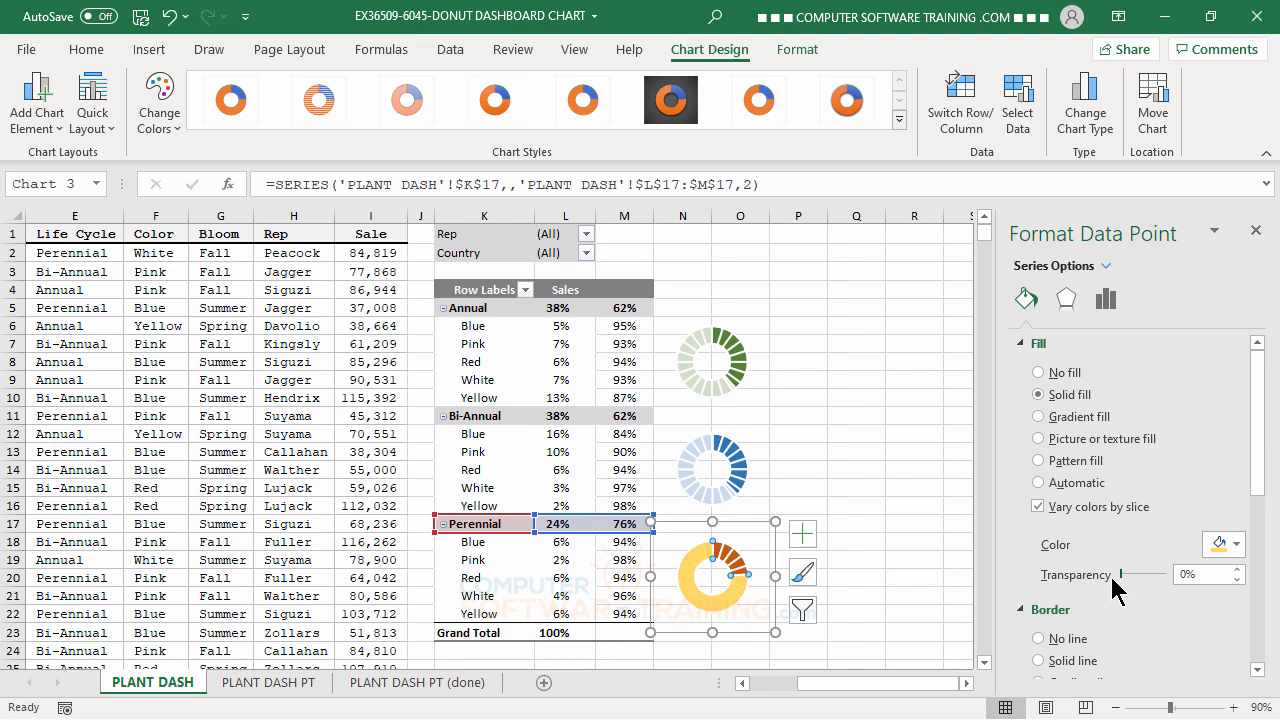
left_click(1234, 546)
left_click(1112, 357)
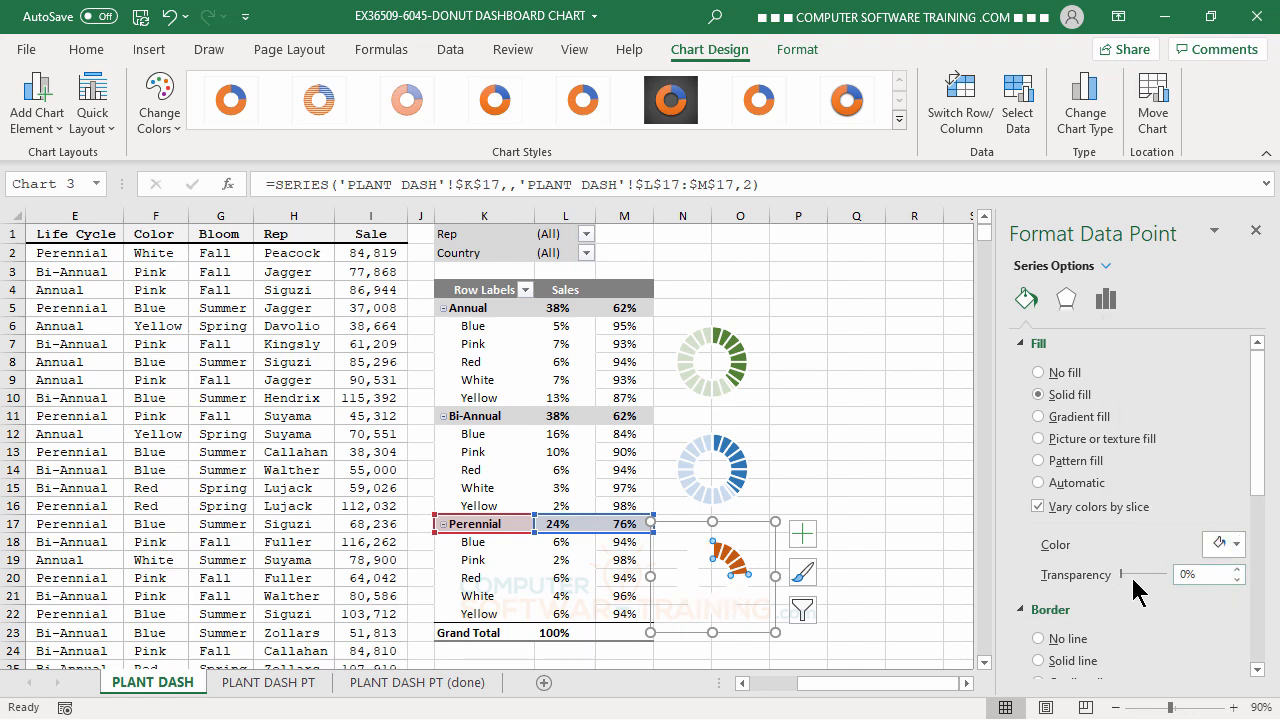
Make the white Perennial remainder slice partly transparent, deselect the chart, and close the formatting pane.
left_click_drag(1122, 576, 1136, 580)
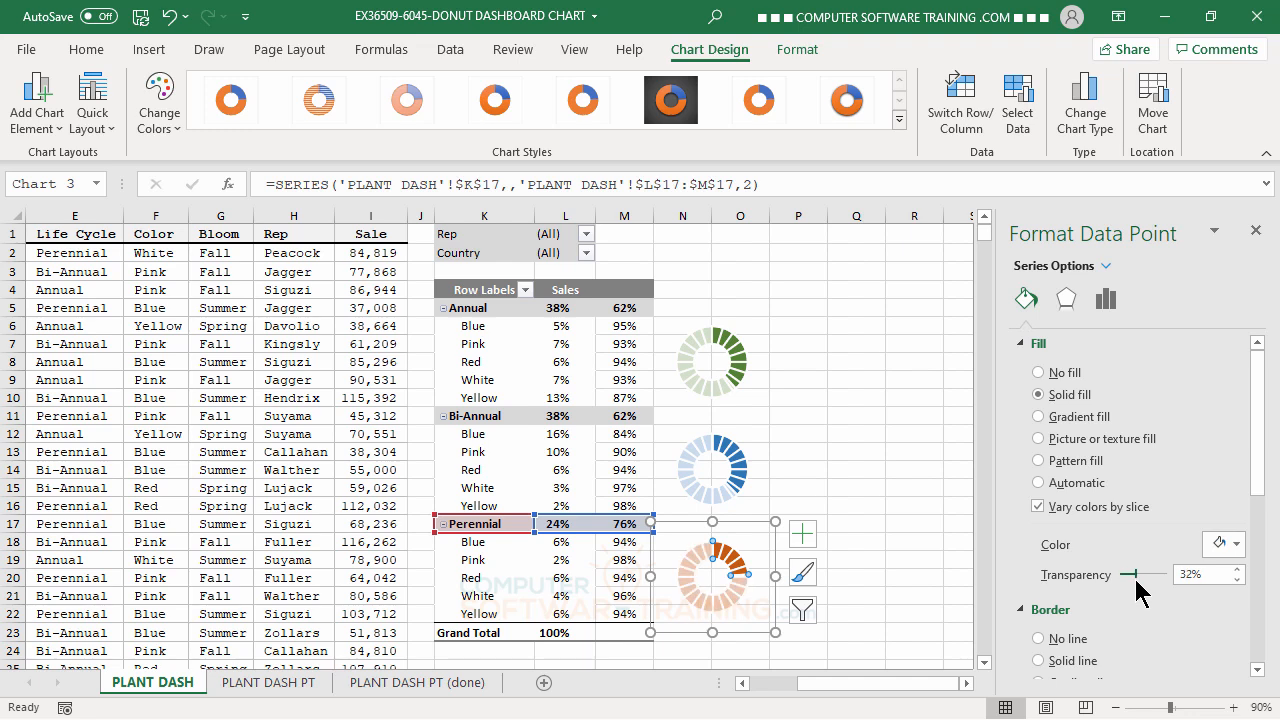
left_click(1238, 580)
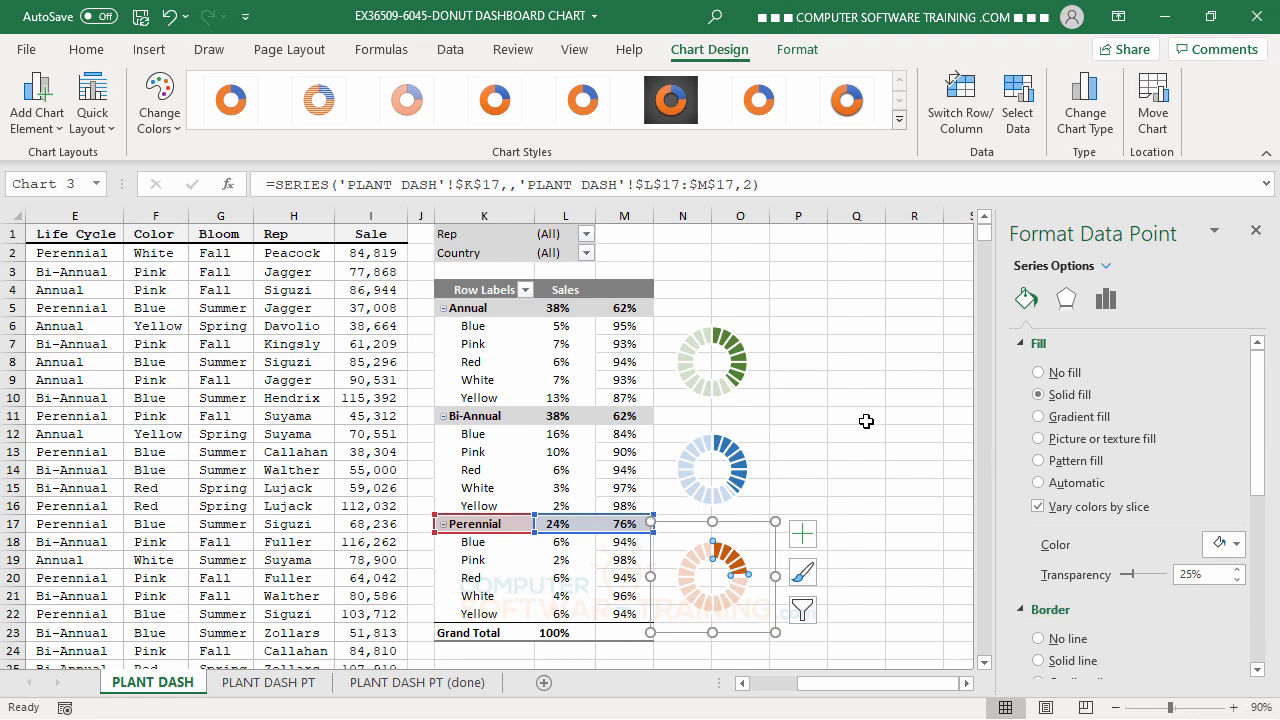
left_click(846, 393)
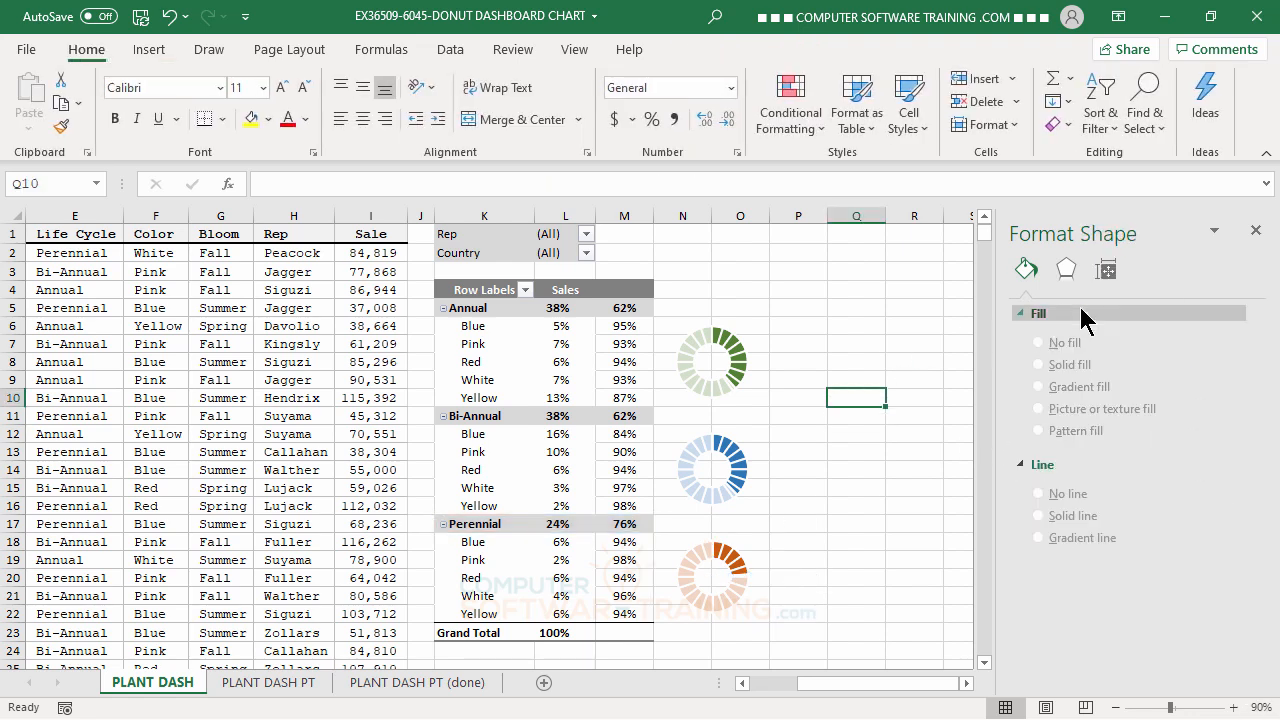
left_click(1256, 232)
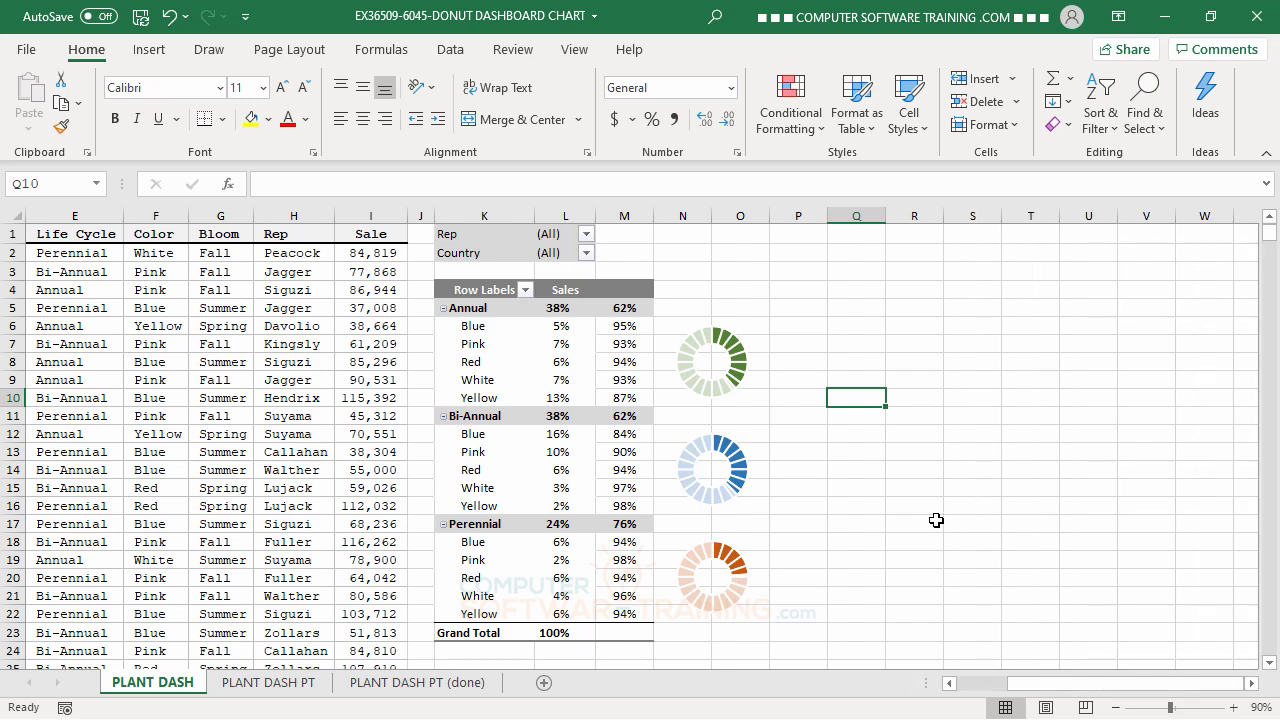
Examine the percentage labels inside the finished donuts on the PLANT DASH PT (done) sheet, and return to the PLANT DASH sheet.
left_click(434, 684)
left_click_drag(851, 598, 866, 600)
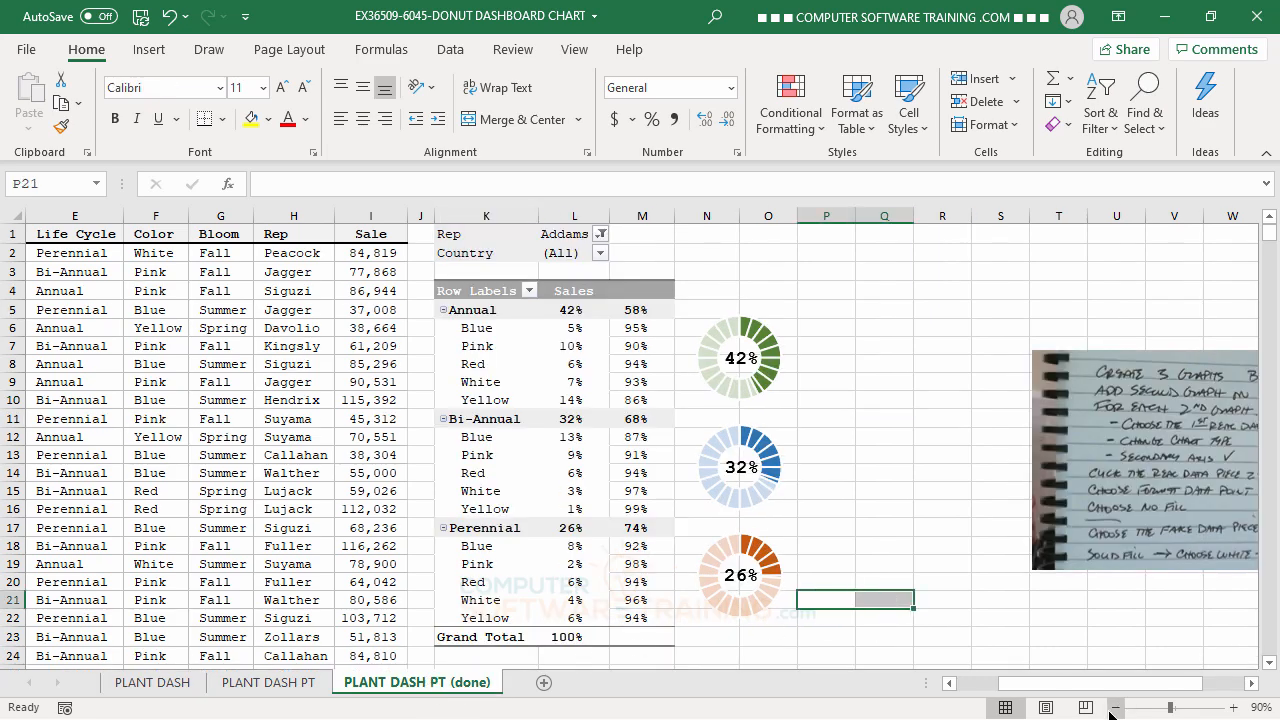
left_click_drag(1078, 688, 1043, 691)
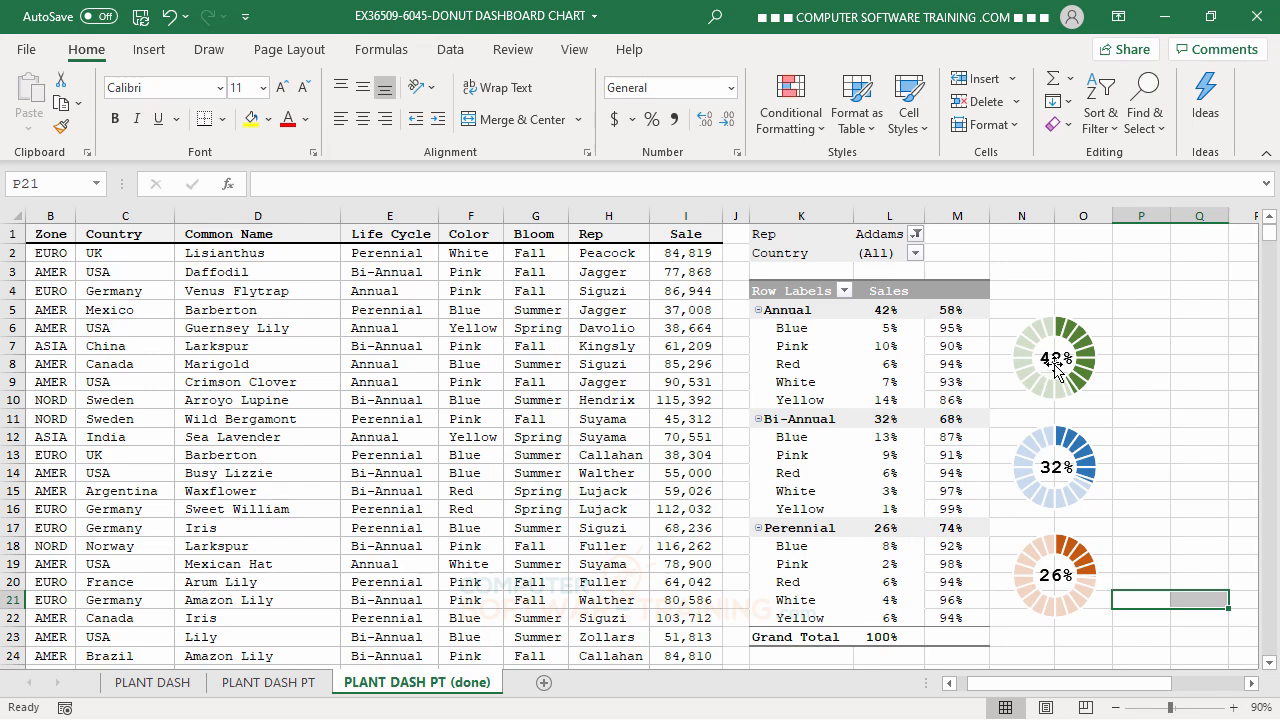
left_click(155, 684)
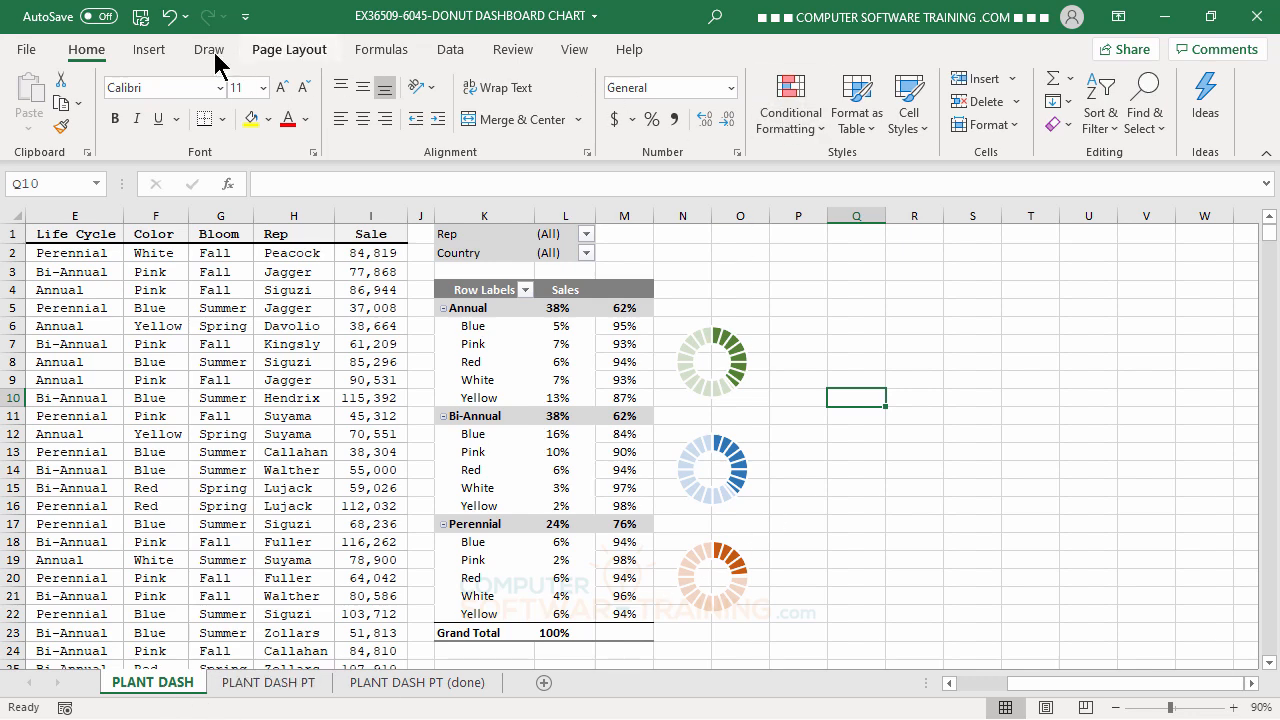
Draw a text box over the empty cells beside the first donut chart, spanning about Q8 to S11.
left_click(152, 50)
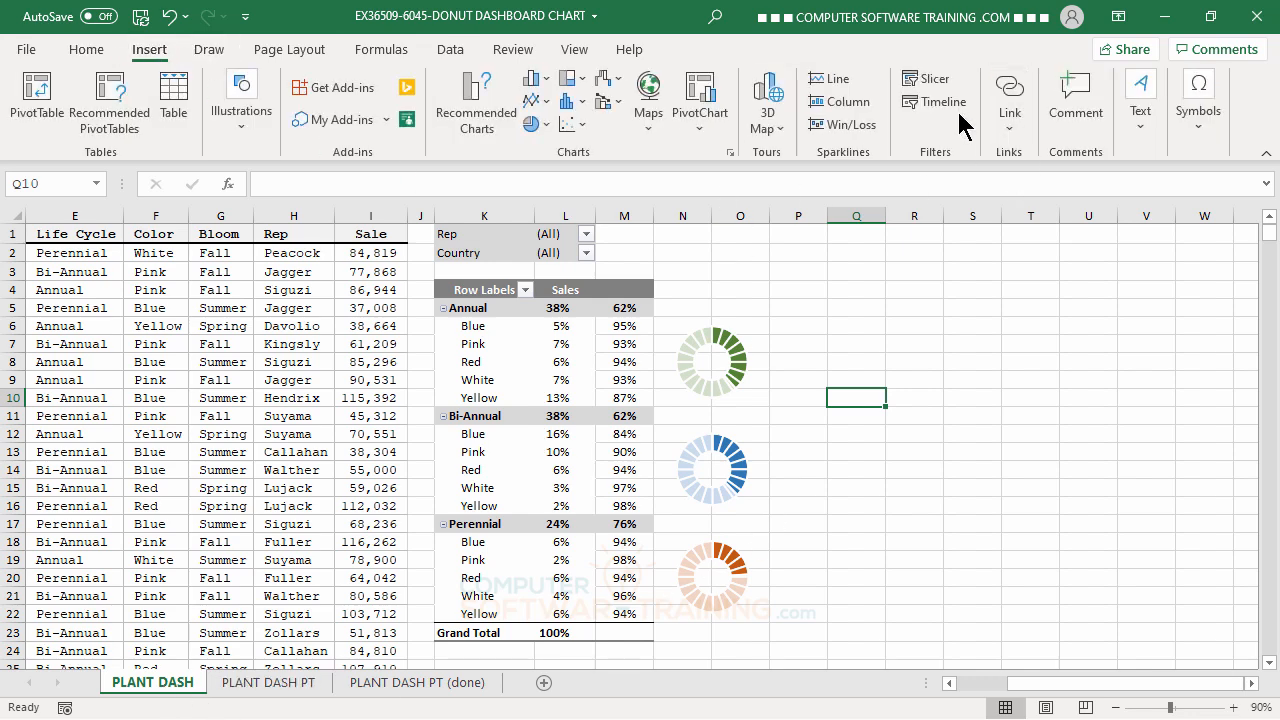
left_click(1145, 128)
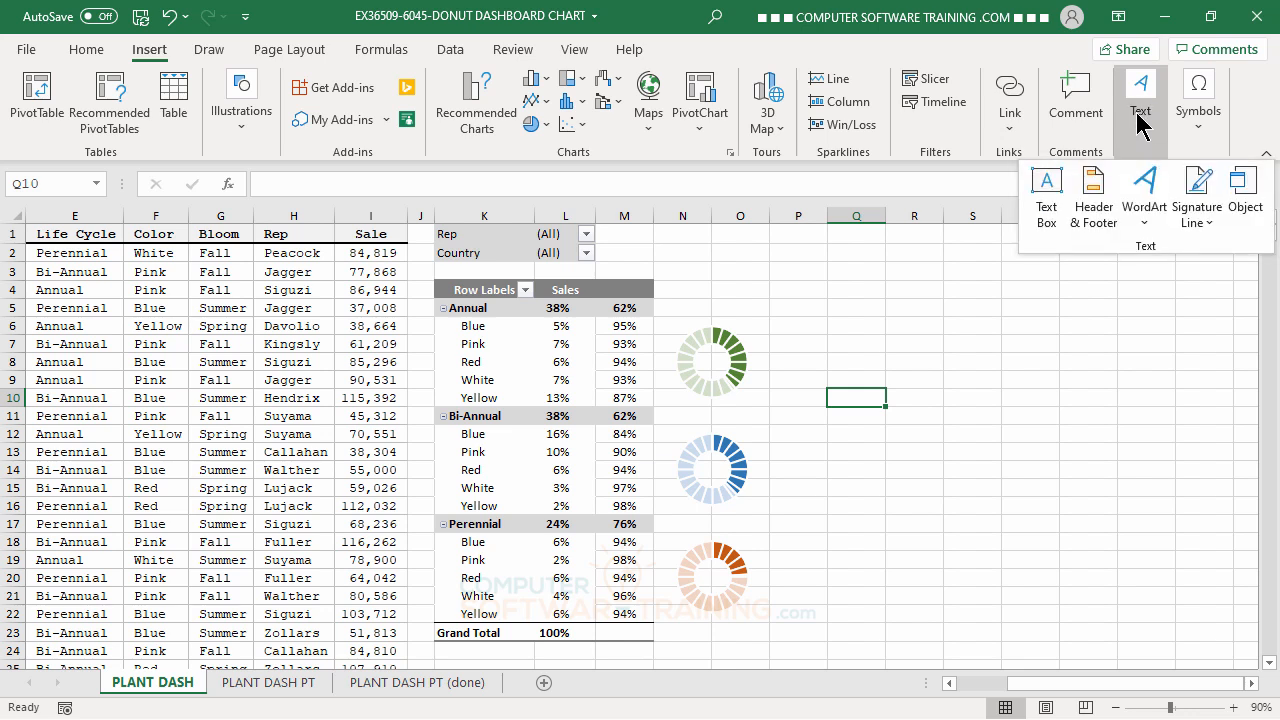
left_click(1047, 190)
left_click_drag(851, 348, 1004, 421)
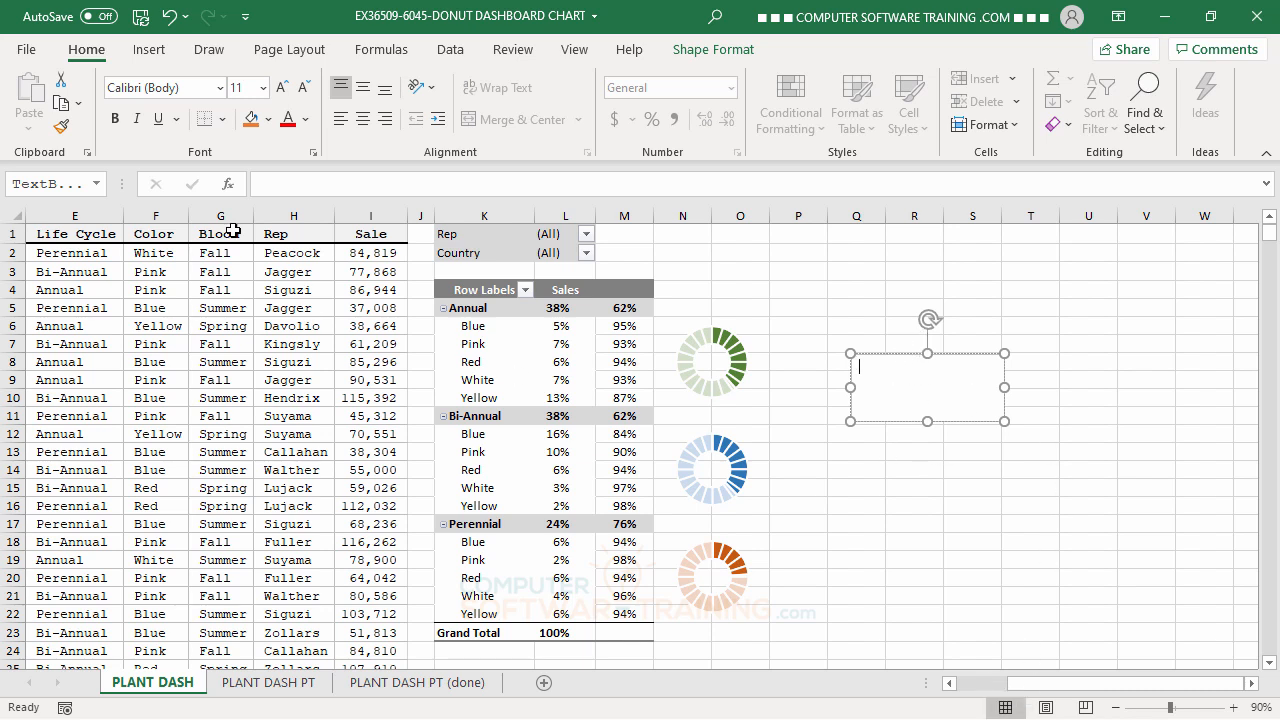
Link the text box to the Annual sales percentage with the formula =$L$5.
left_click(278, 183)
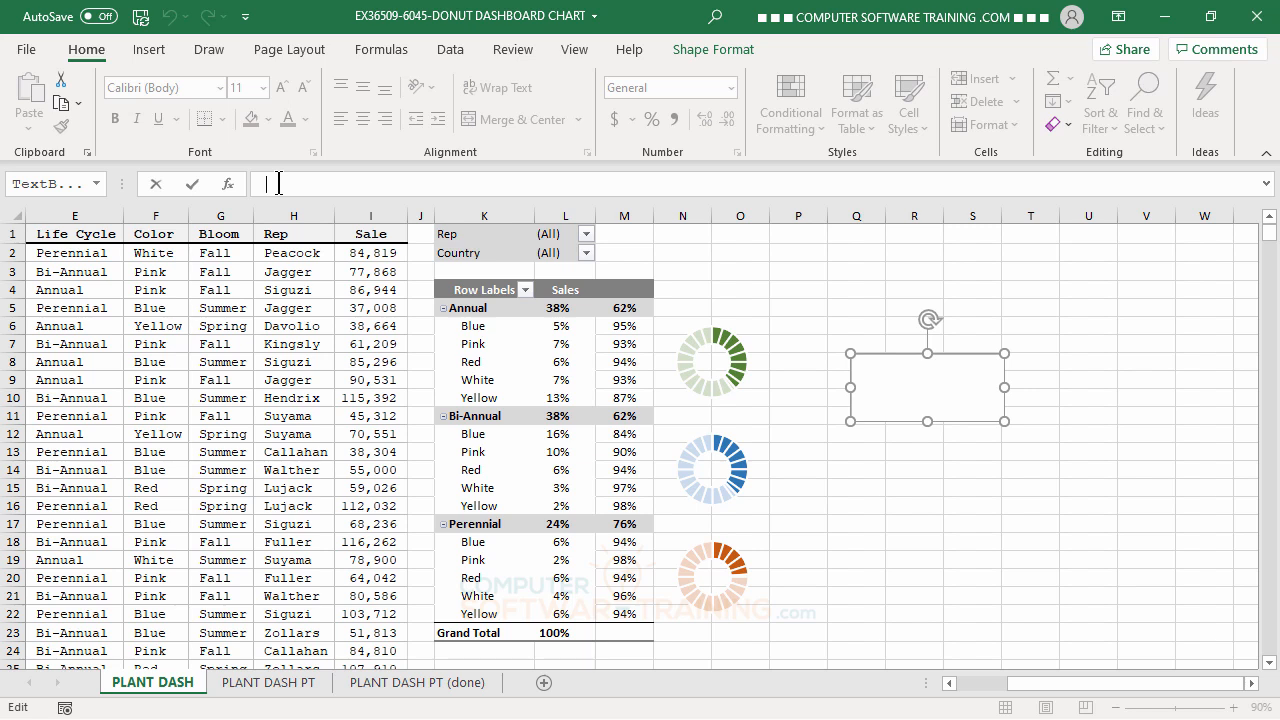
type("=")
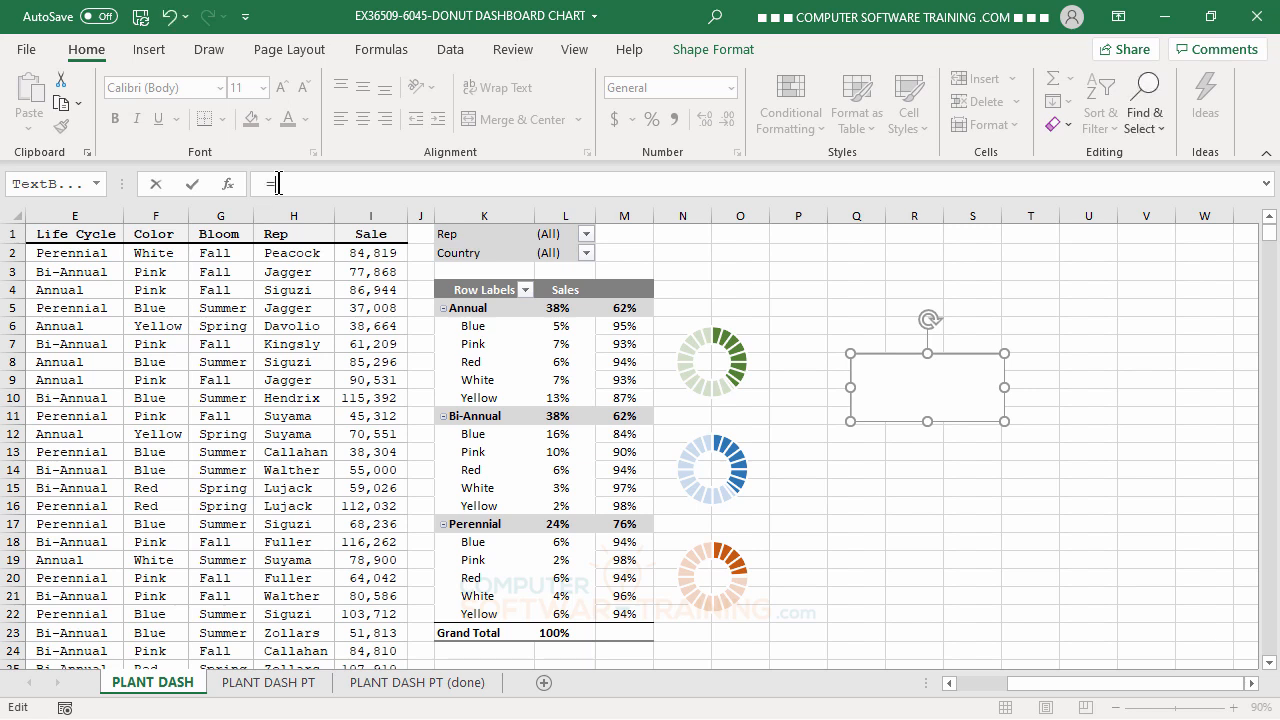
left_click(561, 310)
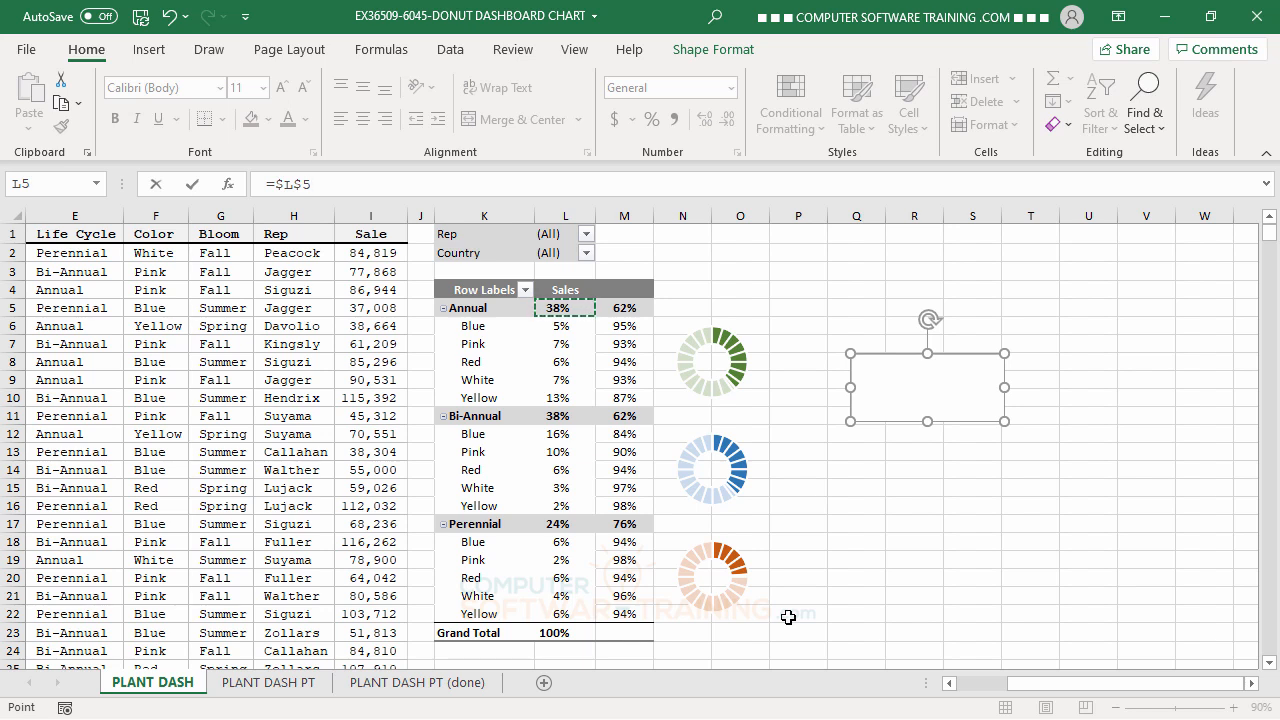
key("Return")
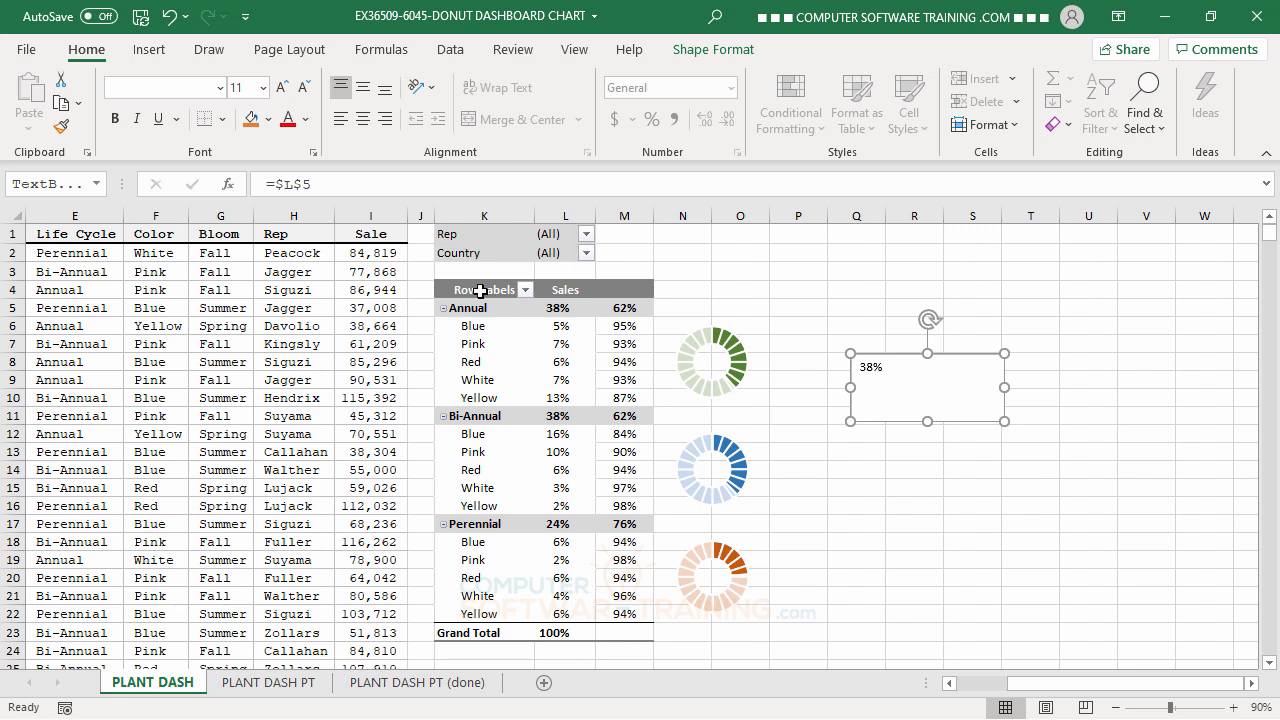
Center the text box content horizontally and vertically, and increase its font size to 18.
left_click(364, 86)
left_click(364, 118)
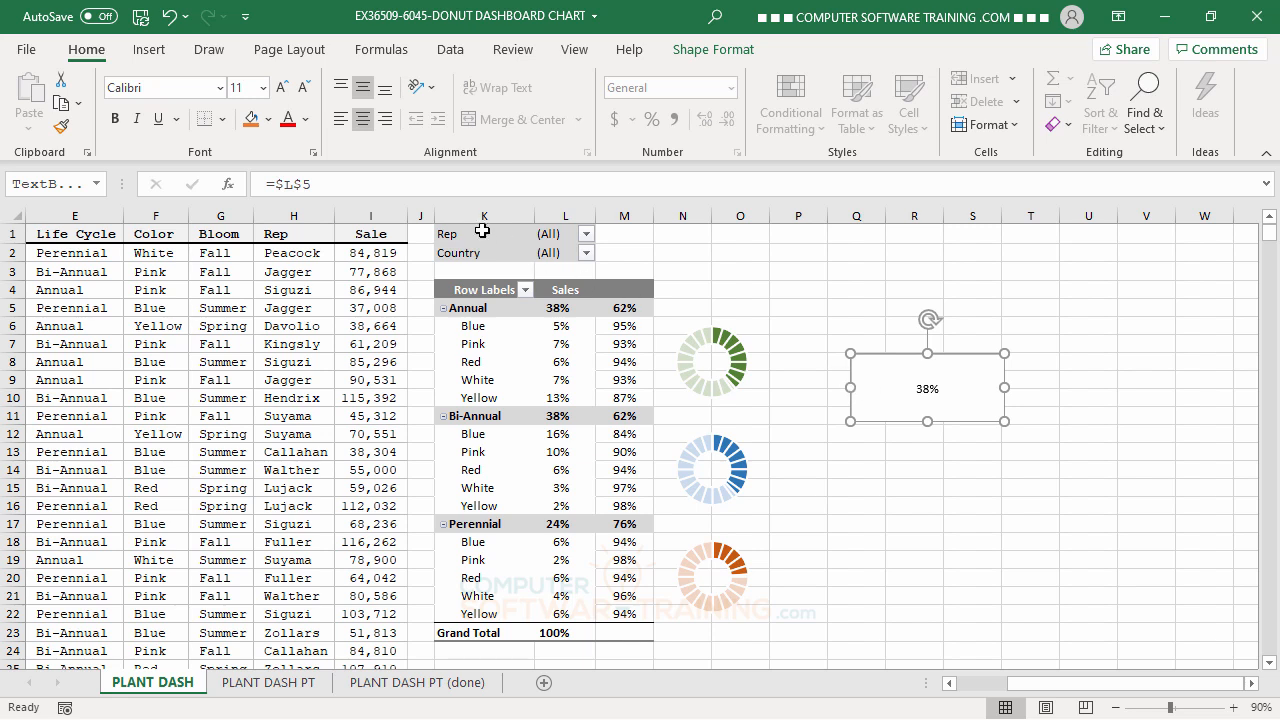
left_click(282, 88)
left_click(282, 88)
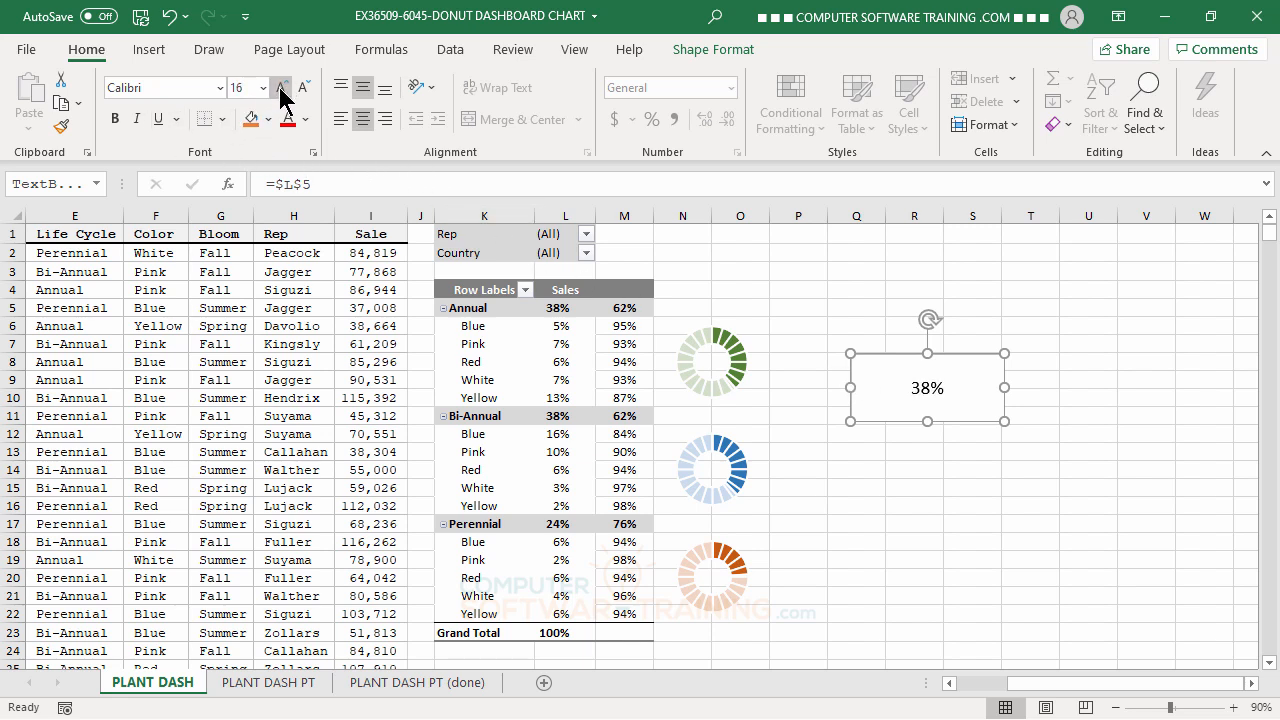
left_click(282, 88)
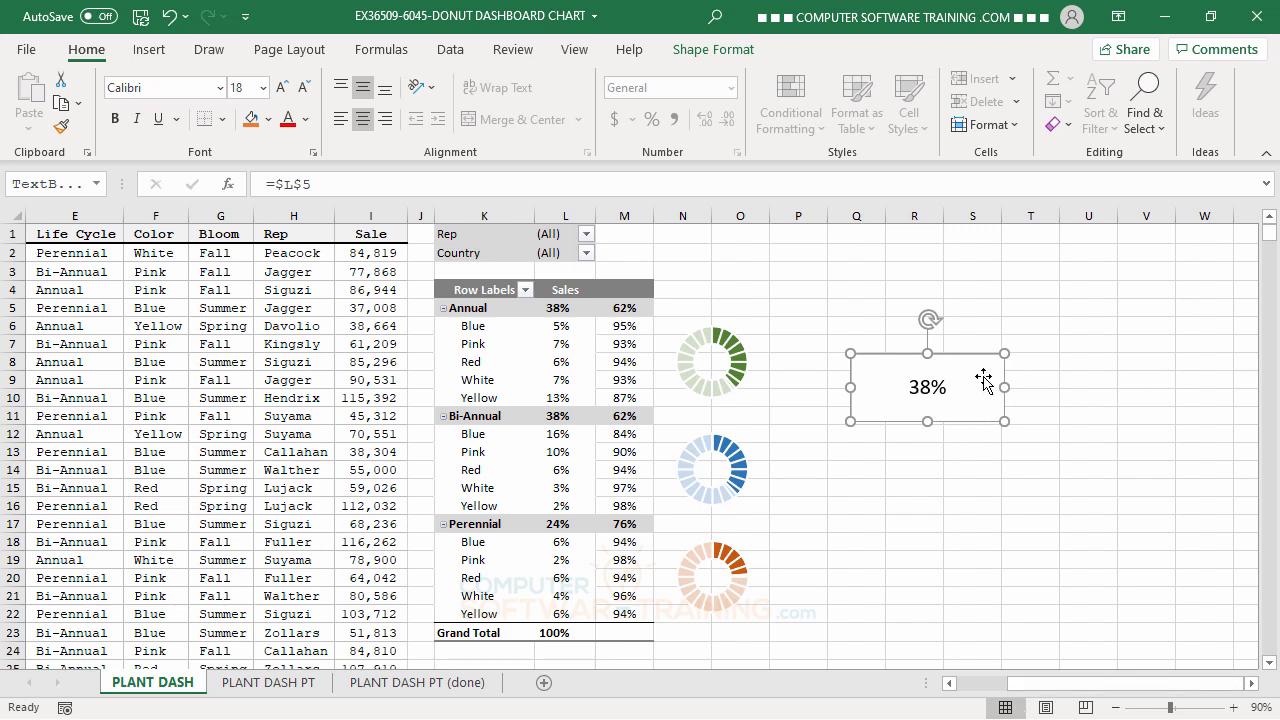
Move the text box over to about R7 to T10 and remove its fill and outline.
left_click_drag(983, 378, 1036, 355)
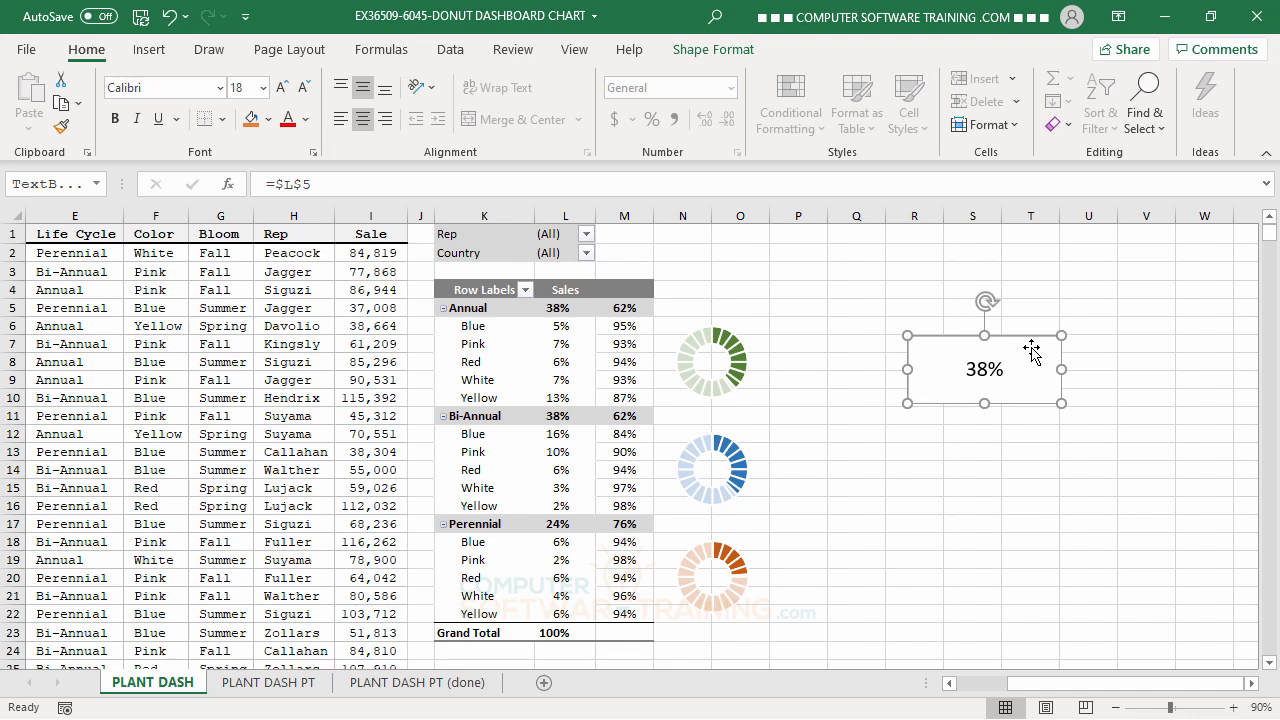
right_click(1033, 350)
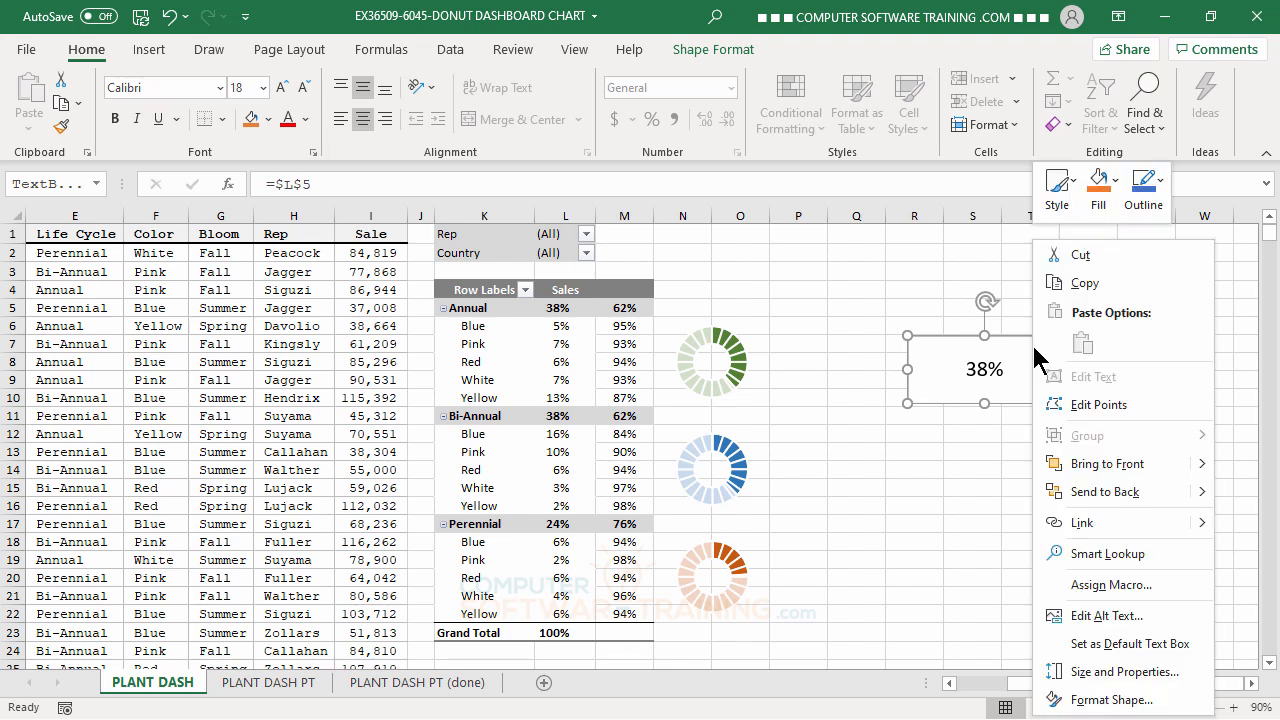
left_click(1111, 700)
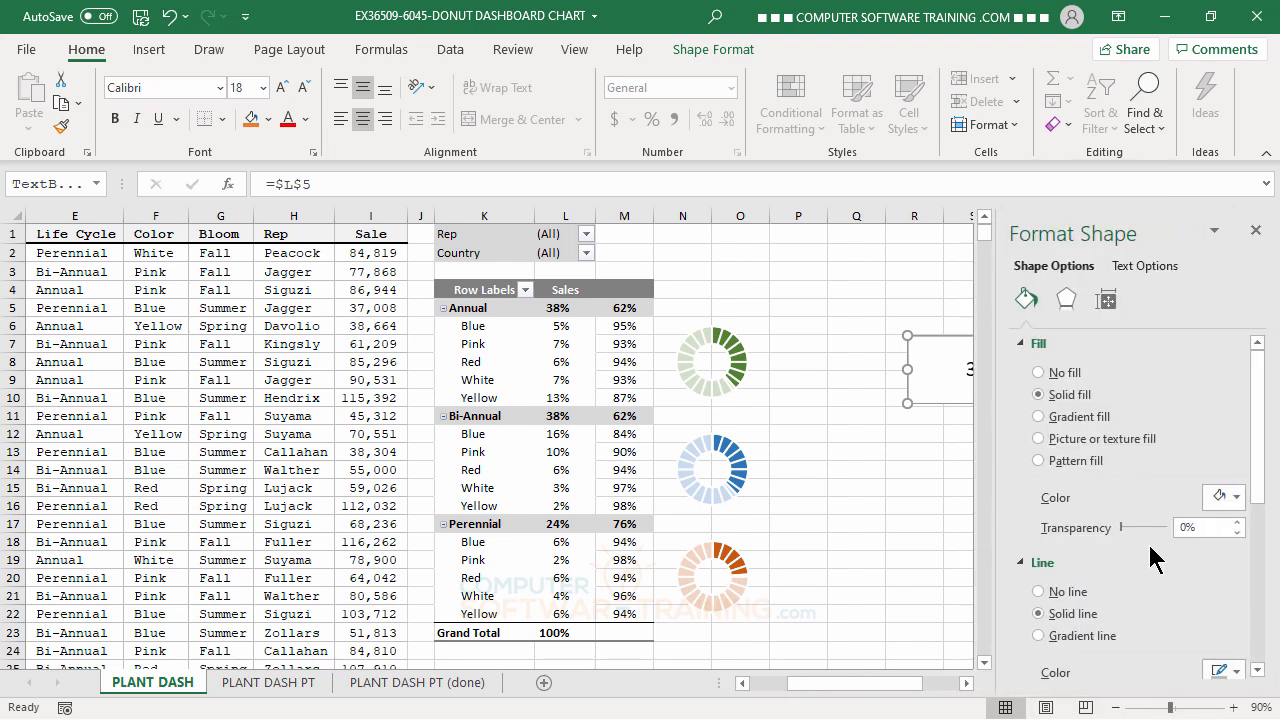
left_click(1040, 373)
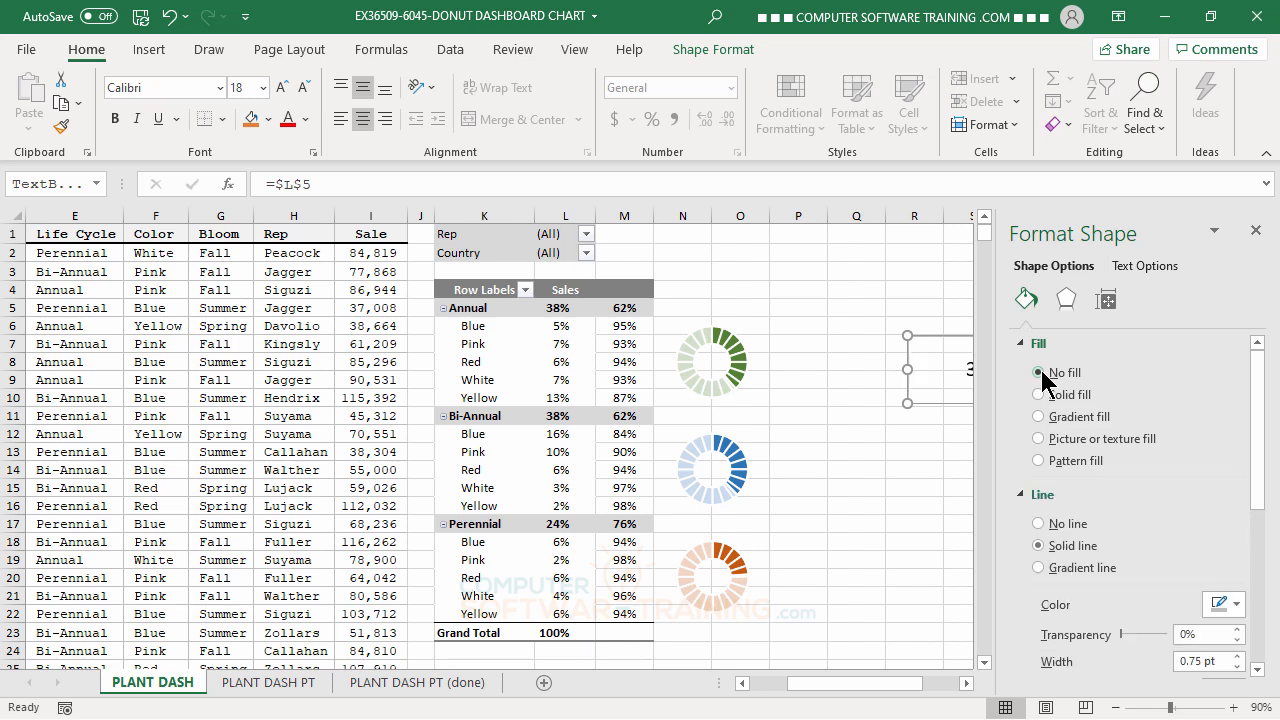
left_click(1043, 525)
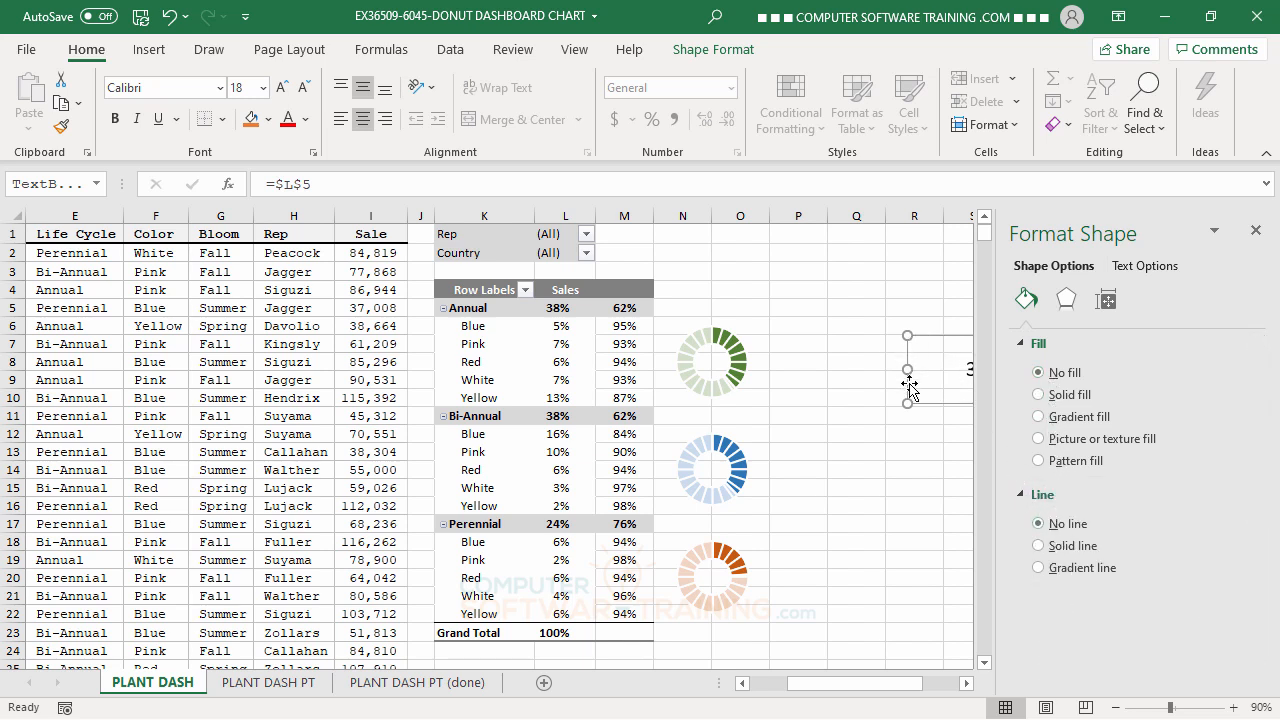
left_click(1255, 230)
left_click(1007, 563)
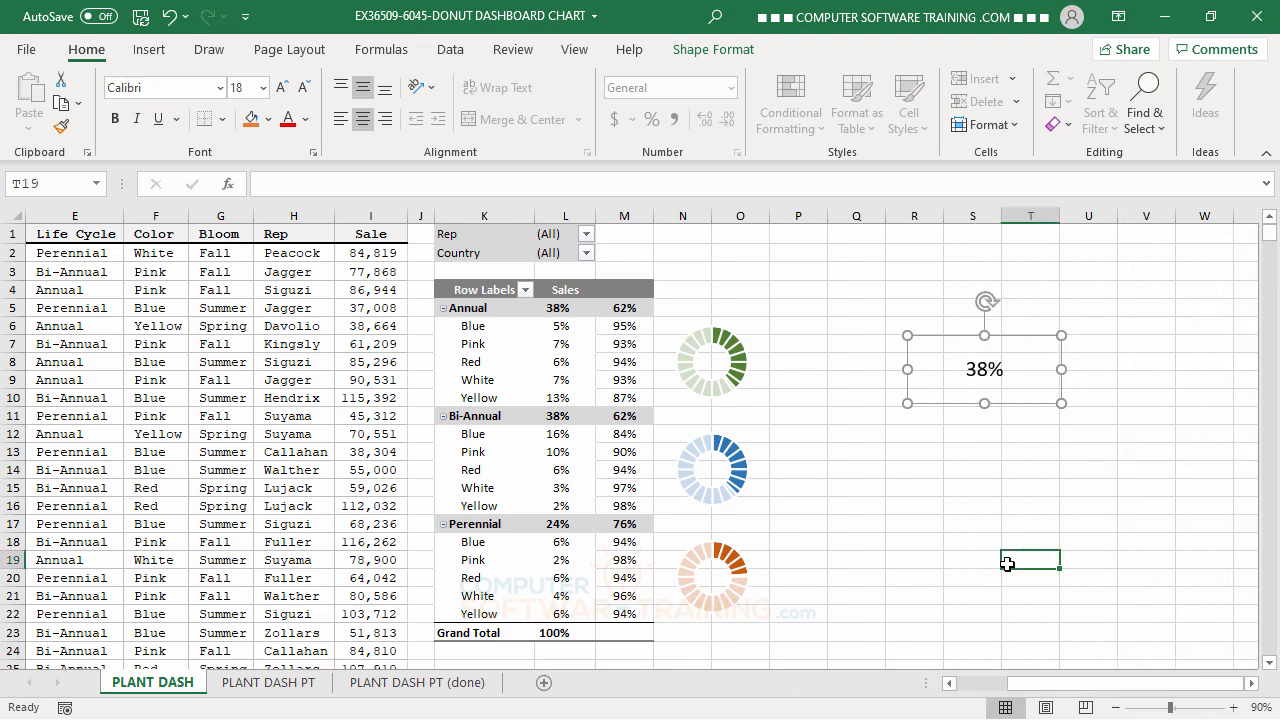
Shrink the text box to about one column wide and two rows tall, and make its text bold at size 16.
left_click(1034, 403)
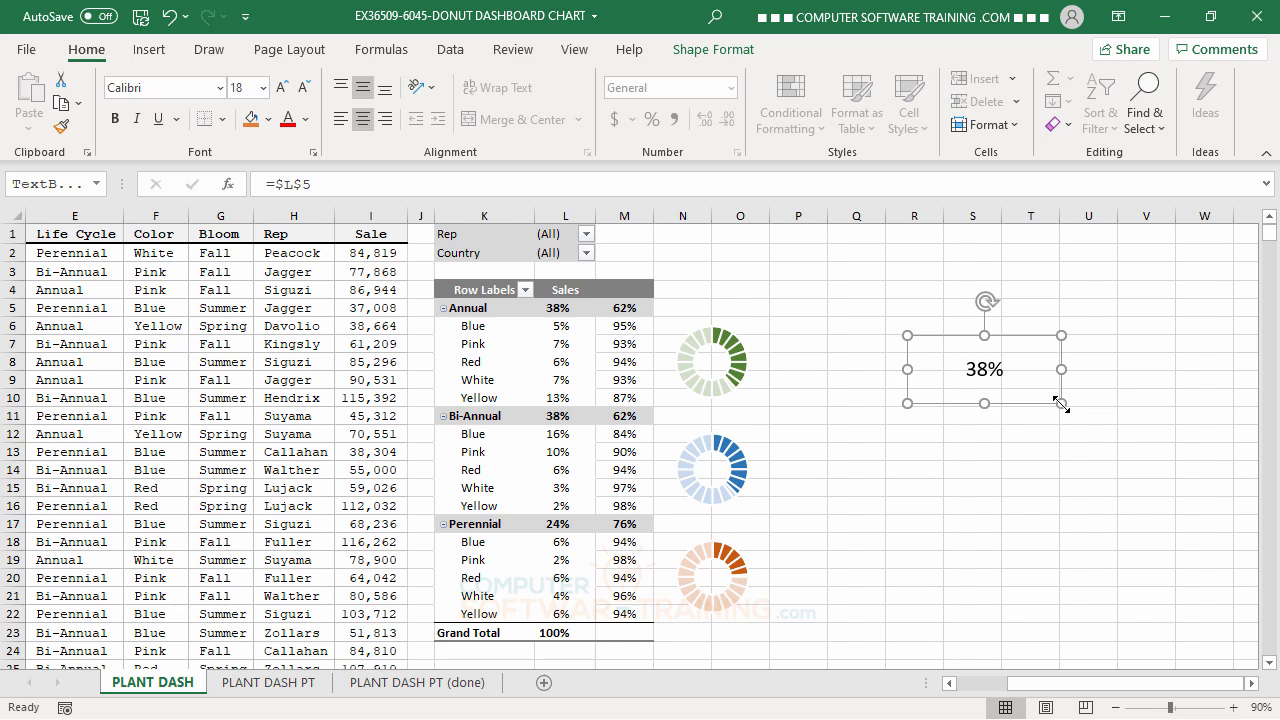
left_click_drag(1061, 403, 928, 385)
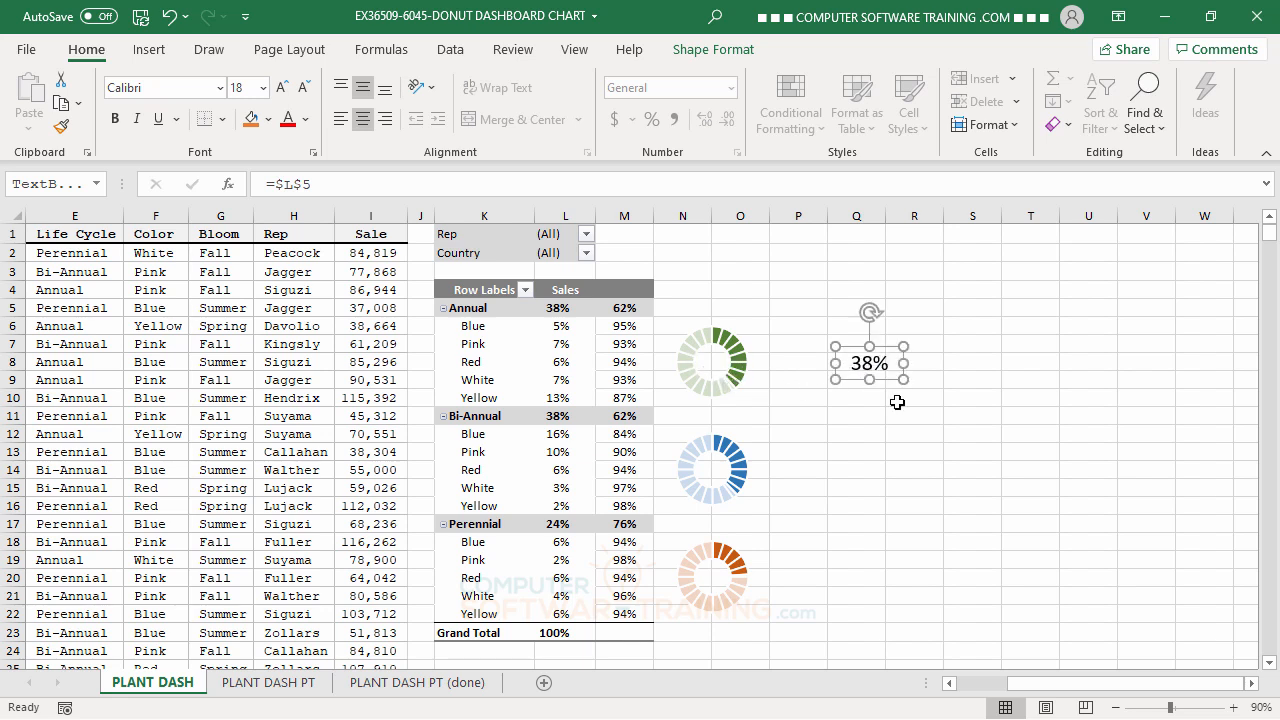
left_click(305, 92)
left_click(115, 119)
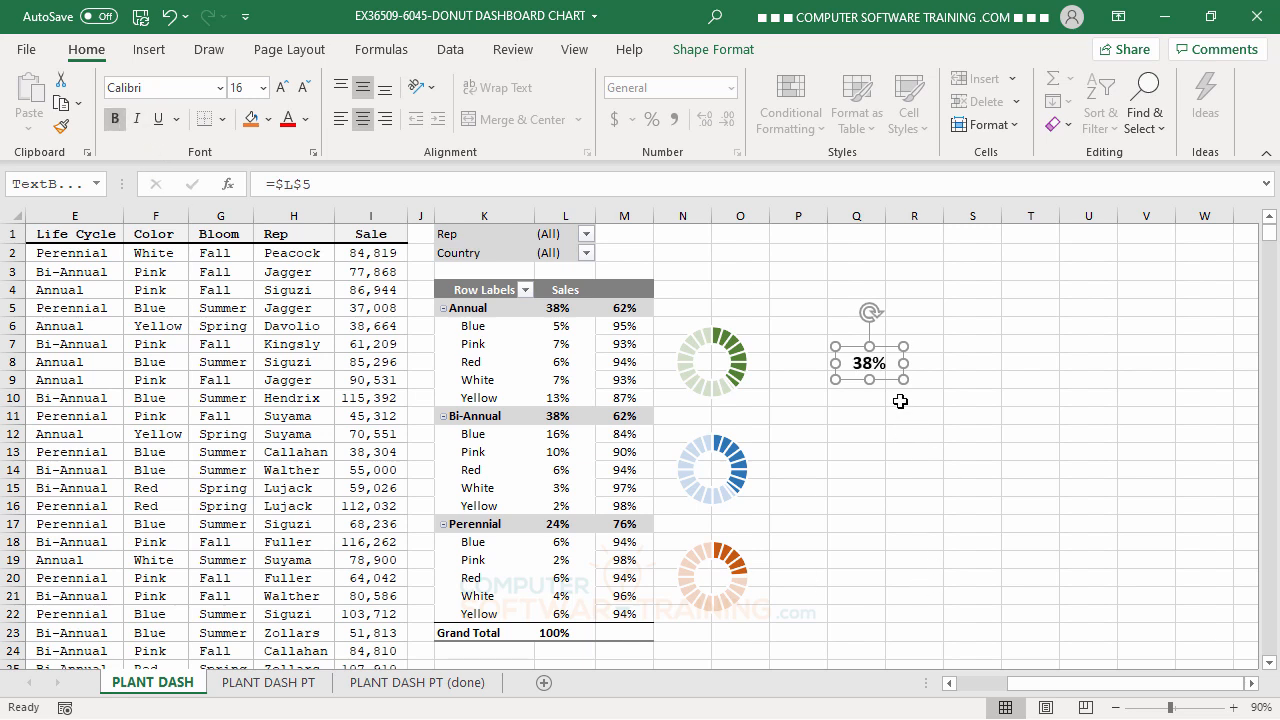
Place the percentage text box inside the green Annual donut and nudge it until it is centered in the hole.
left_click_drag(890, 384, 732, 379)
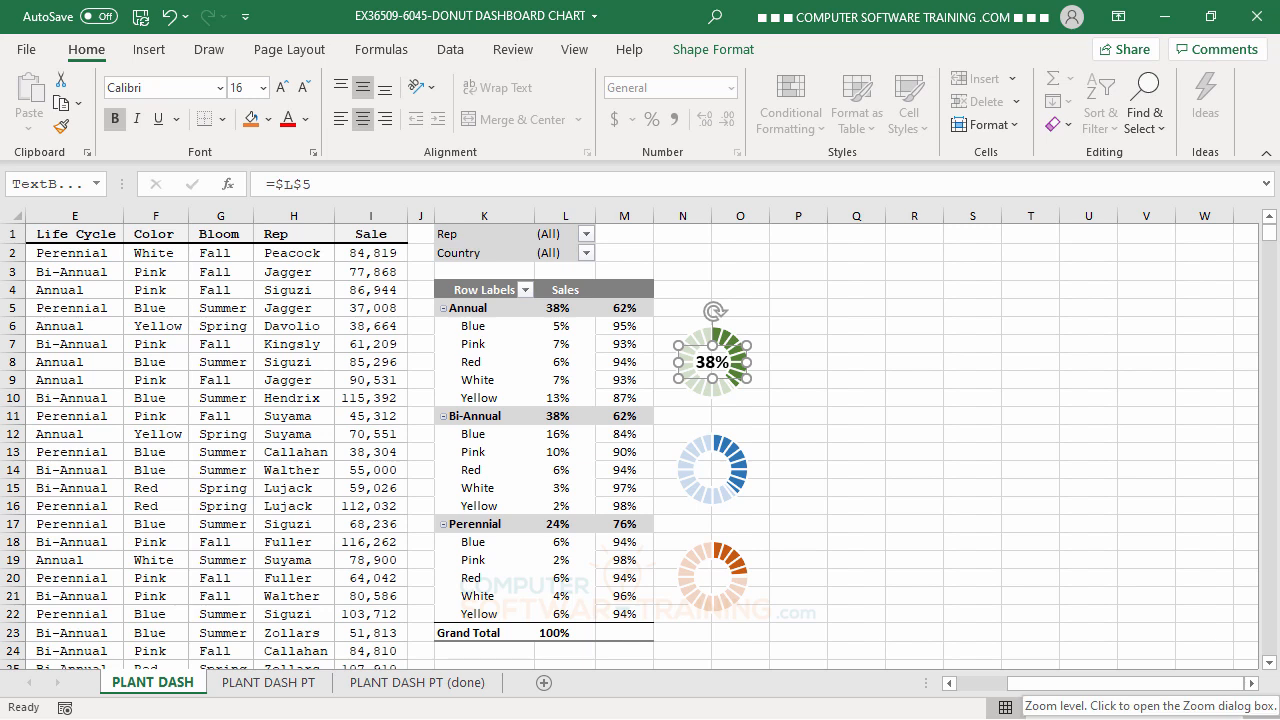
key("Left")
key("Left")
key("Right")
key("Right")
key("Right")
key("Right")
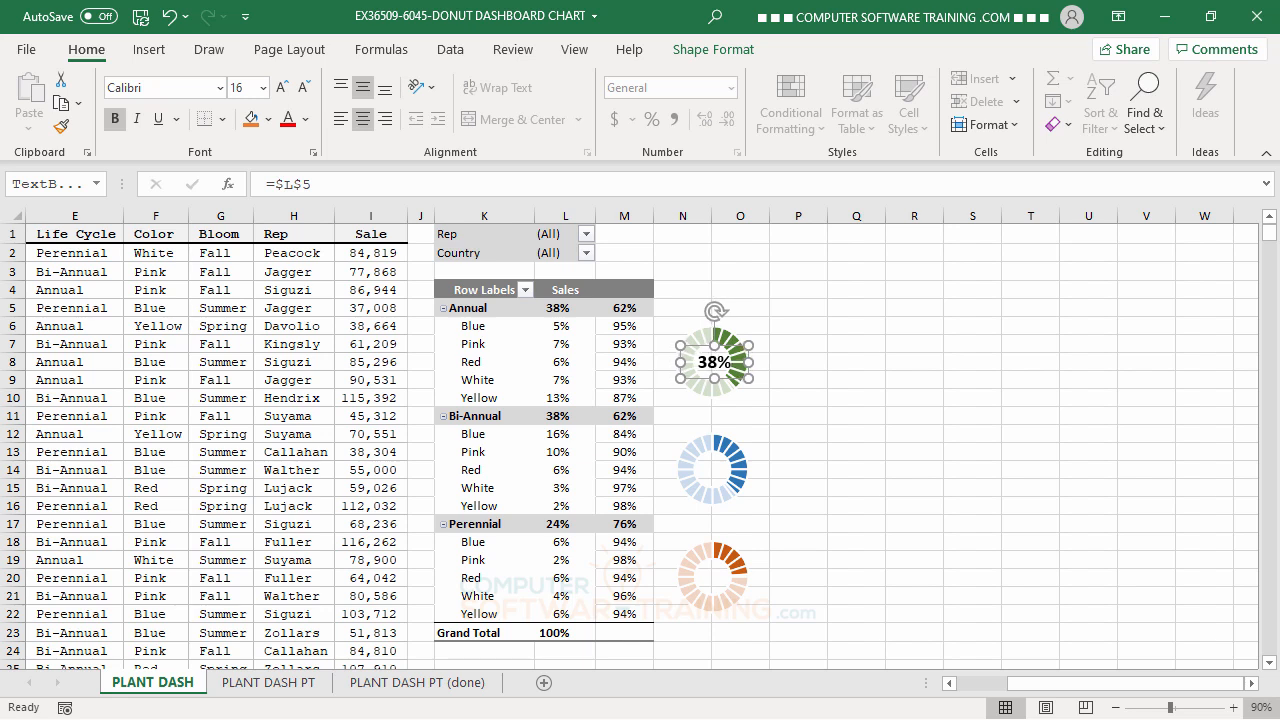
key("Left")
key("Left")
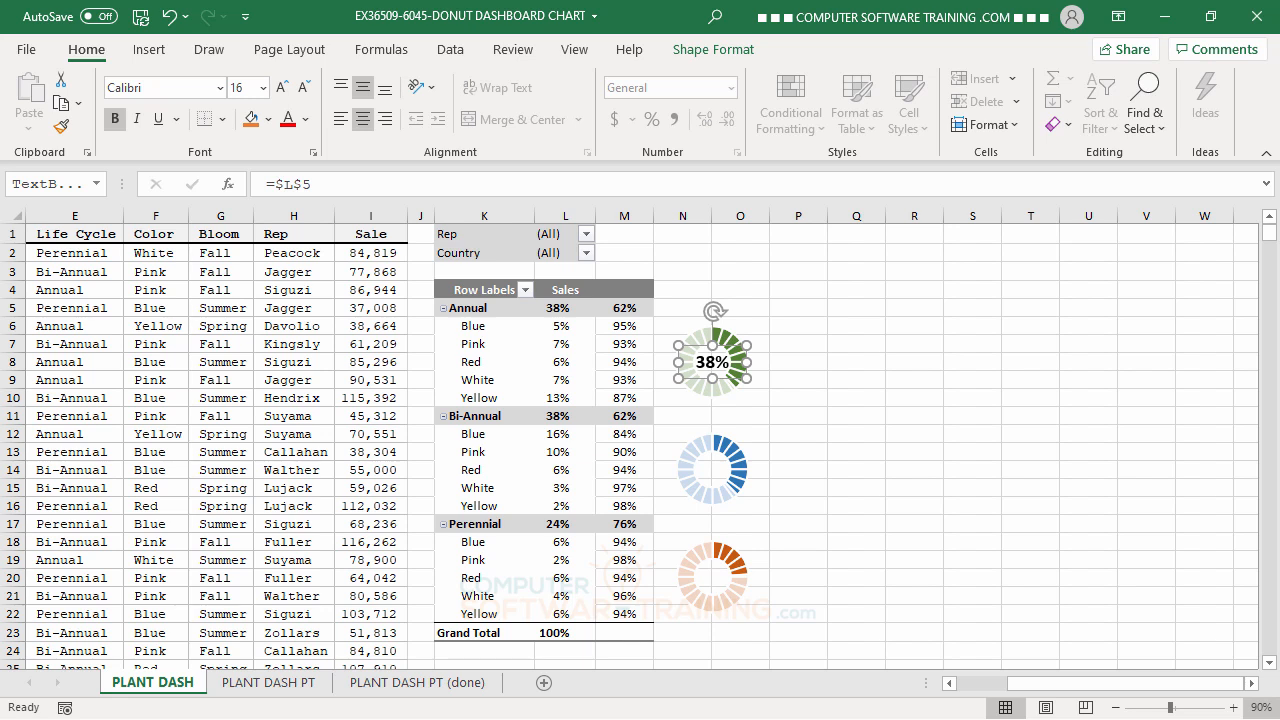
Duplicate the percentage label twice and center the copies inside the blue Bi-Annual and orange Perennial donuts.
key("ctrl+d")
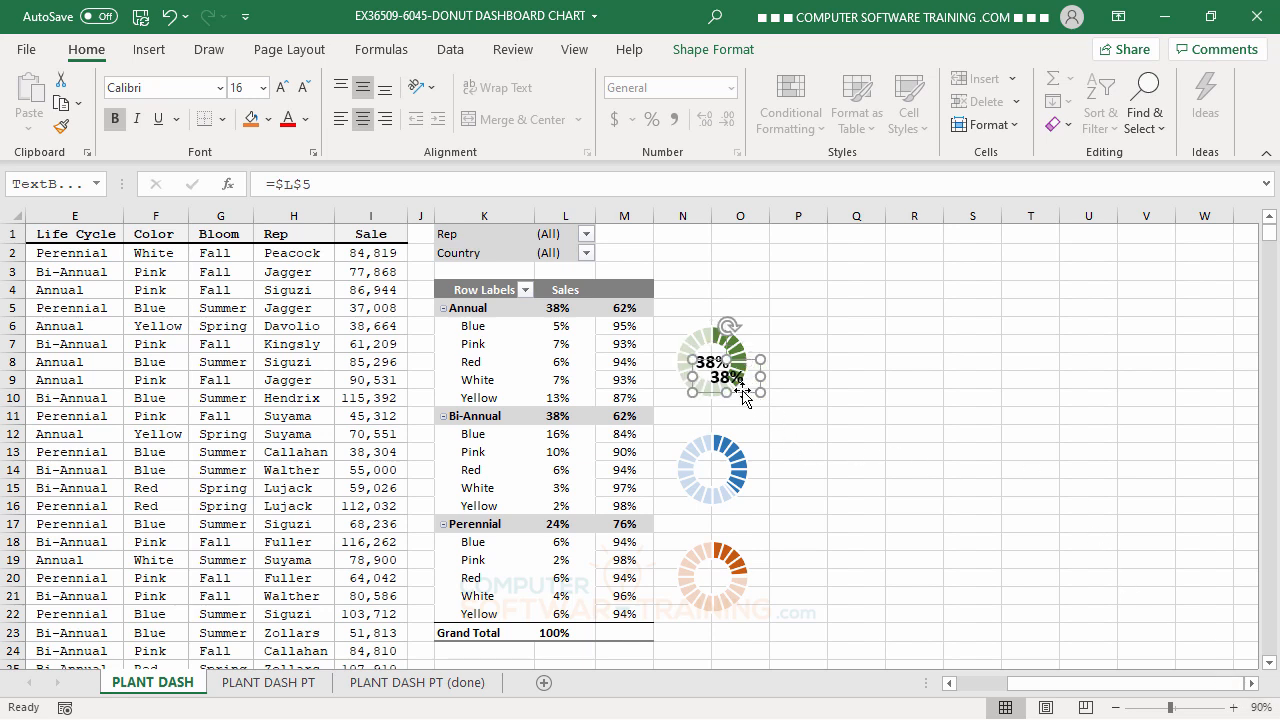
left_click_drag(745, 395, 729, 482)
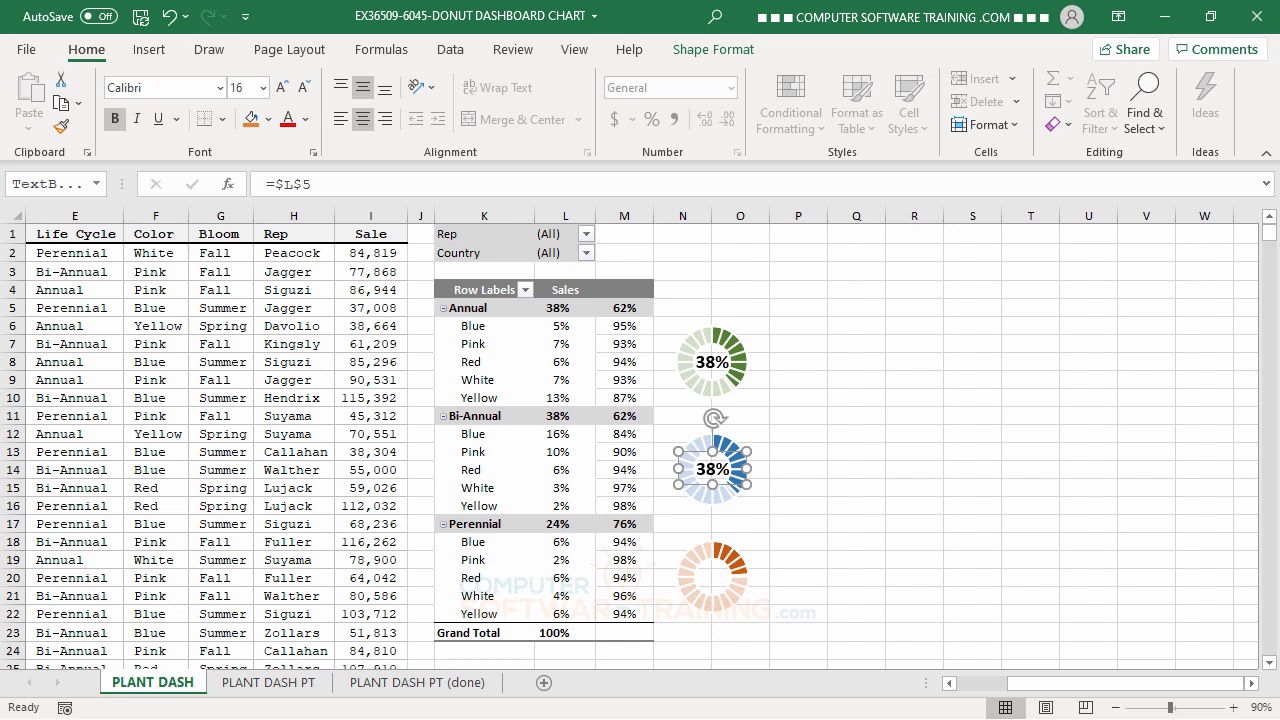
key("ctrl+d")
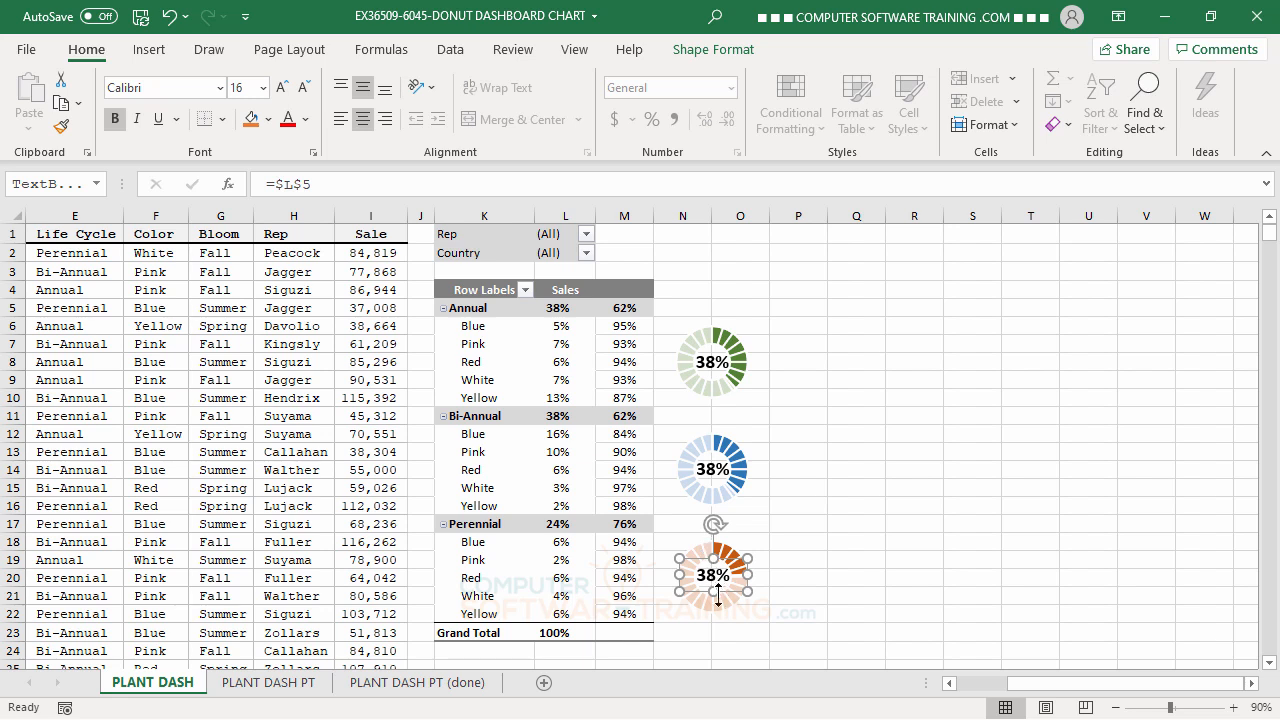
Link the label in the blue donut to the Bi-Annual sales percentage with the formula =$L$11.
left_click(712, 468)
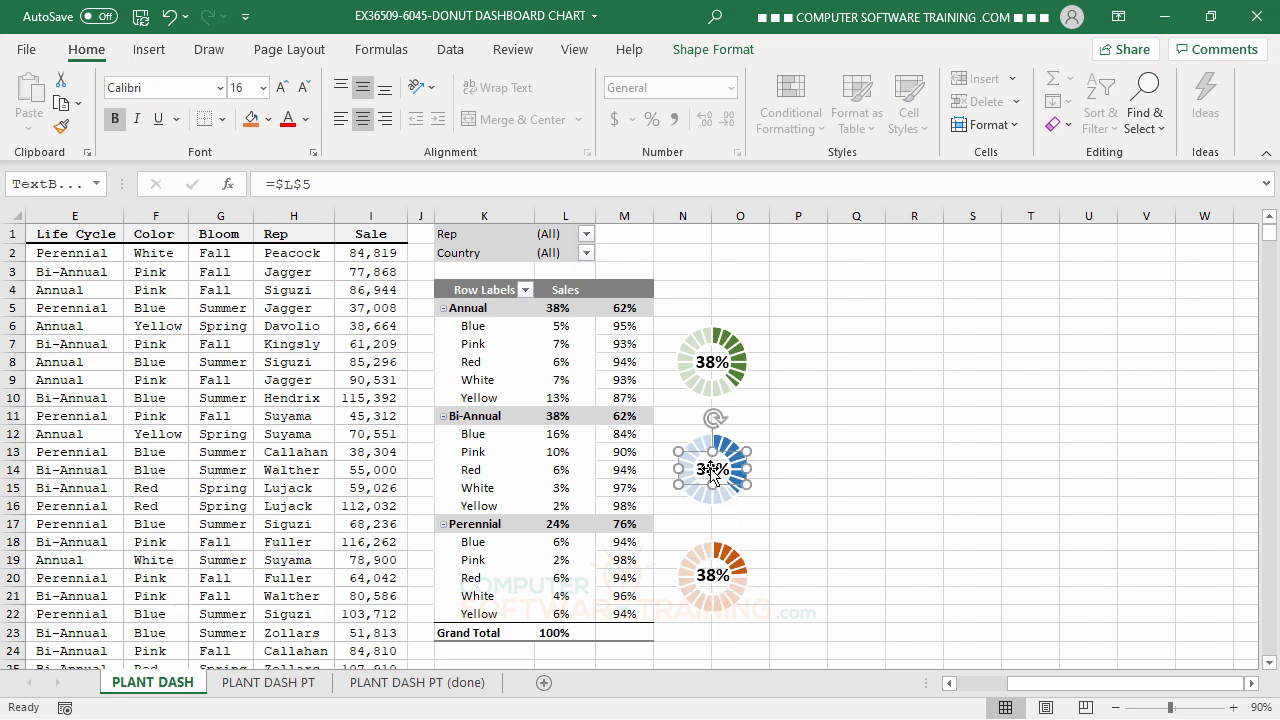
left_click(326, 183)
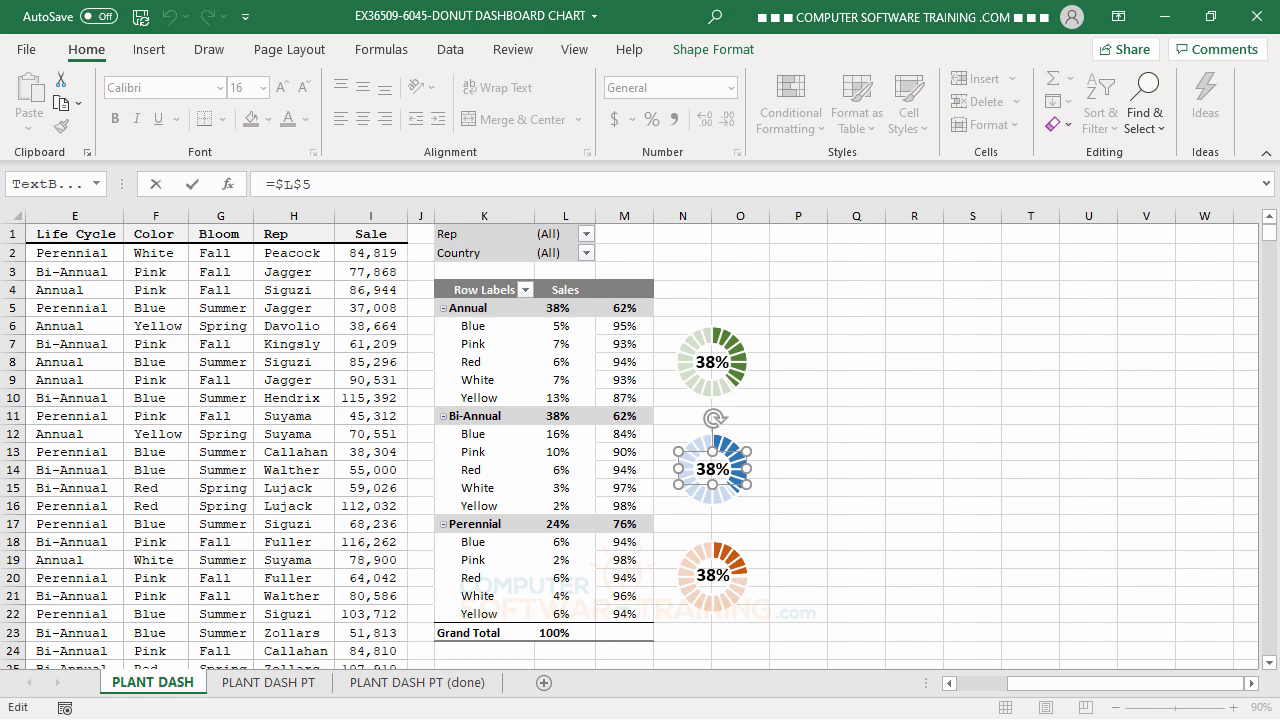
key("BackSpace")
type("11")
key("Return")
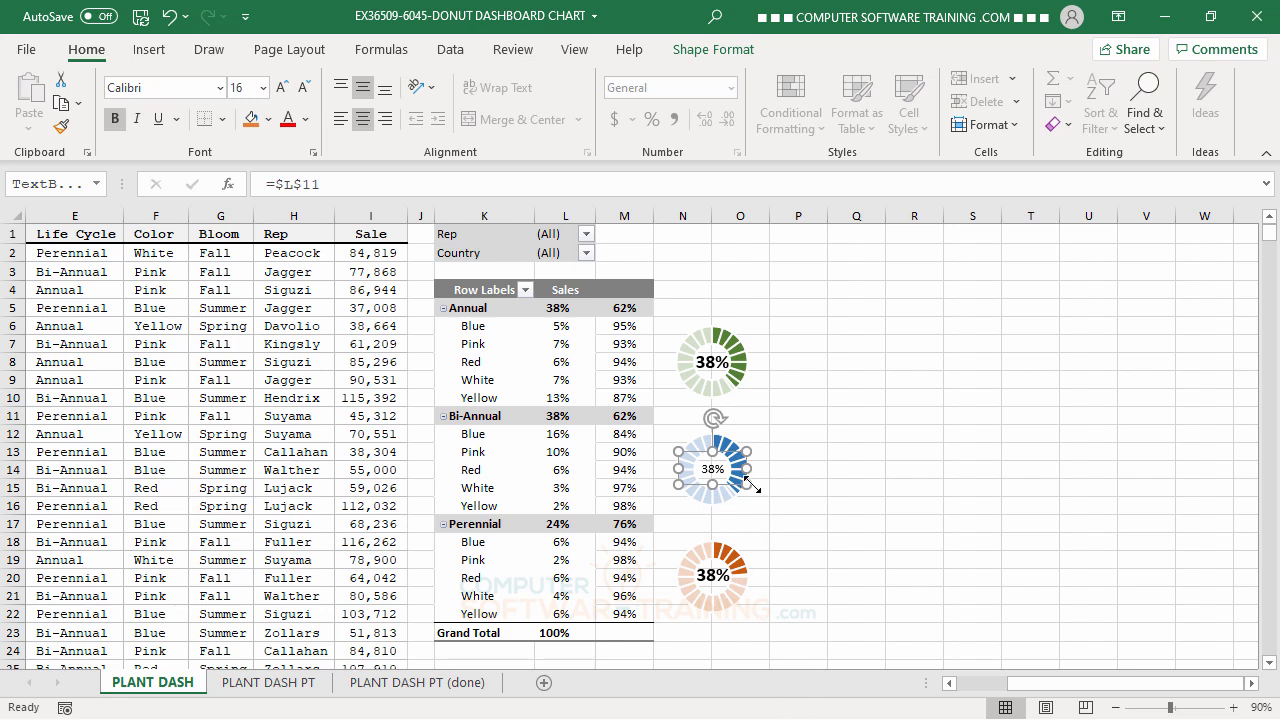
Link the label in the orange donut to the Perennial sales percentage with the formula =$L$17.
left_click(712, 578)
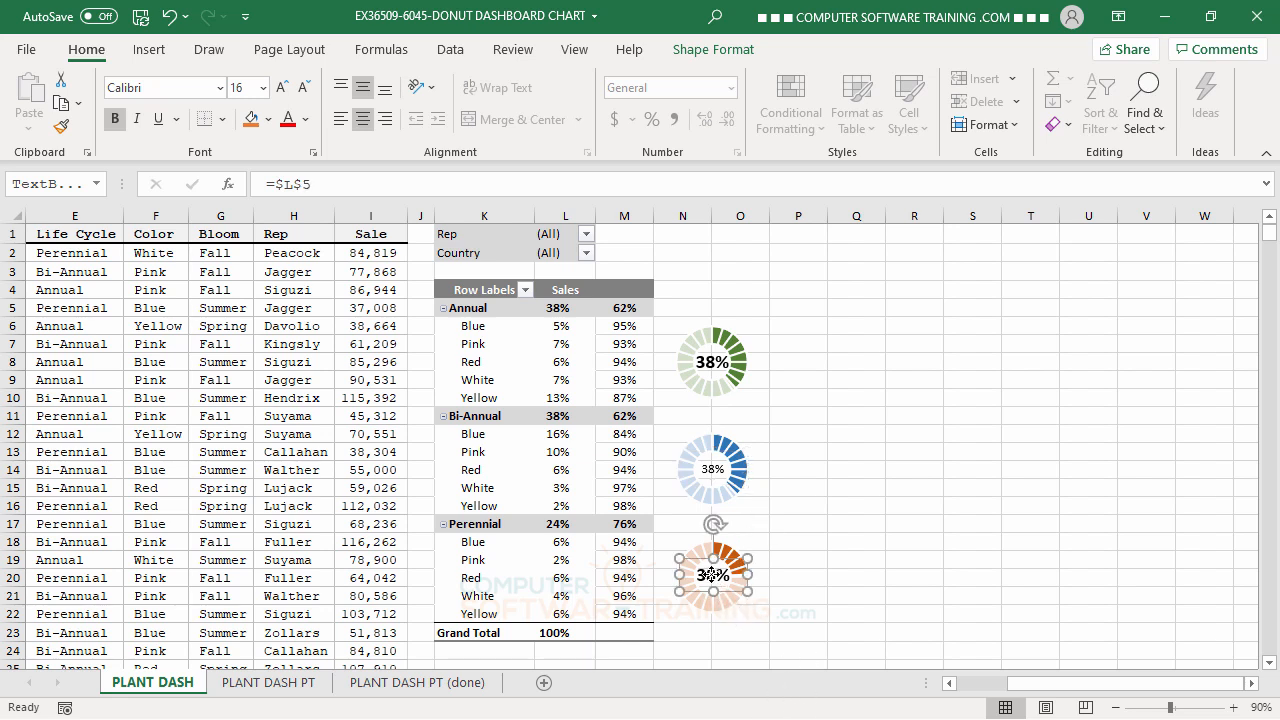
left_click(336, 181)
key("BackSpace")
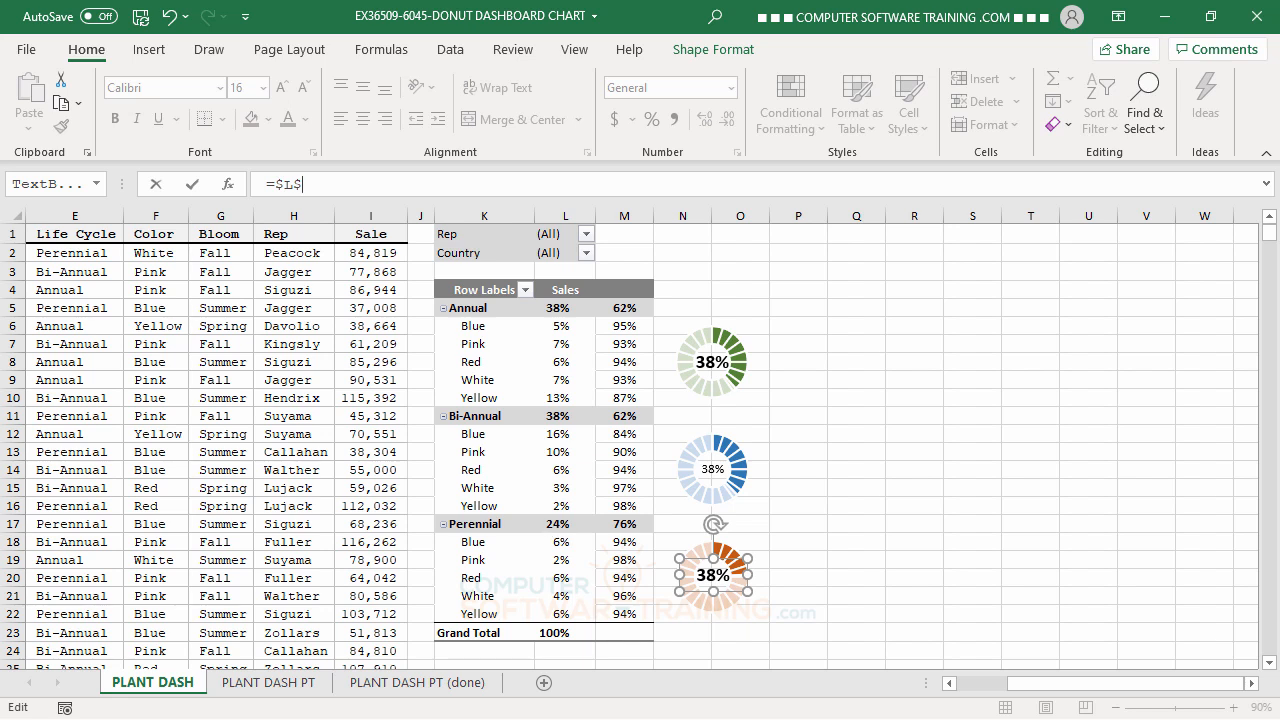
type("17")
key("Return")
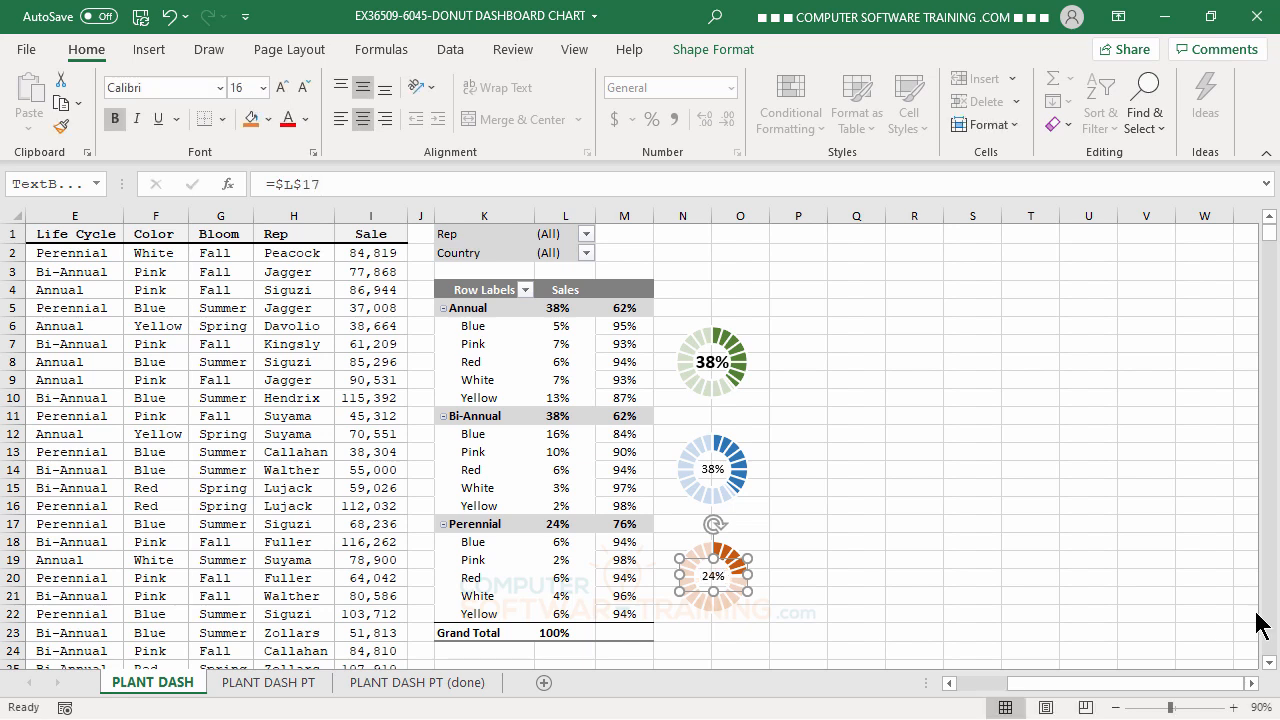
Copy the green donut label's formatting onto the blue and orange donut labels with Format Painter, and deselect the labels.
left_click(720, 366)
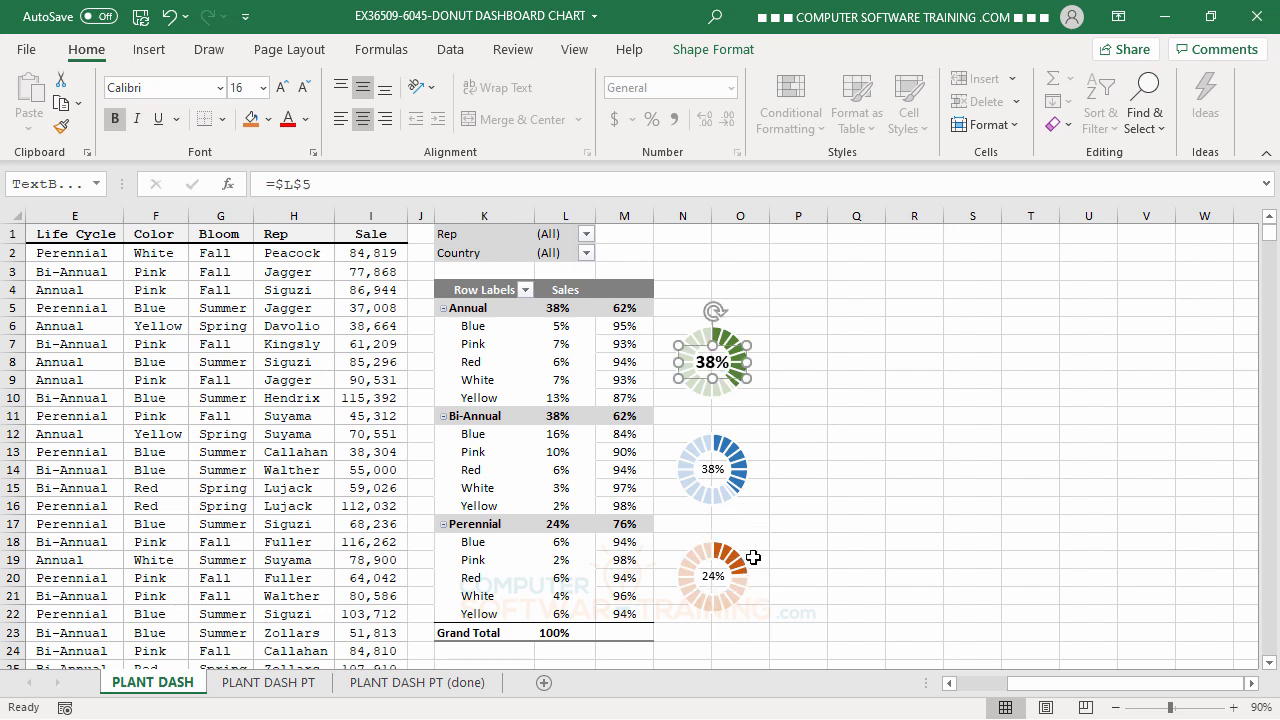
left_click(61, 130)
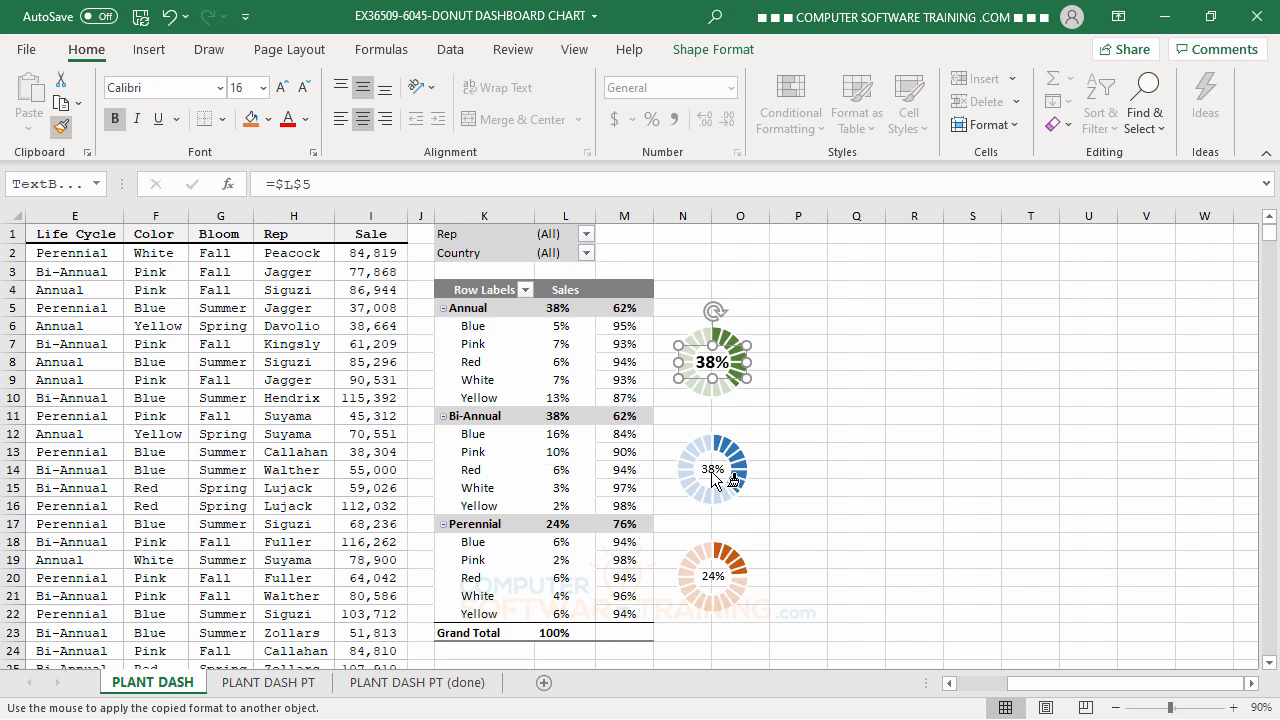
left_click(711, 478)
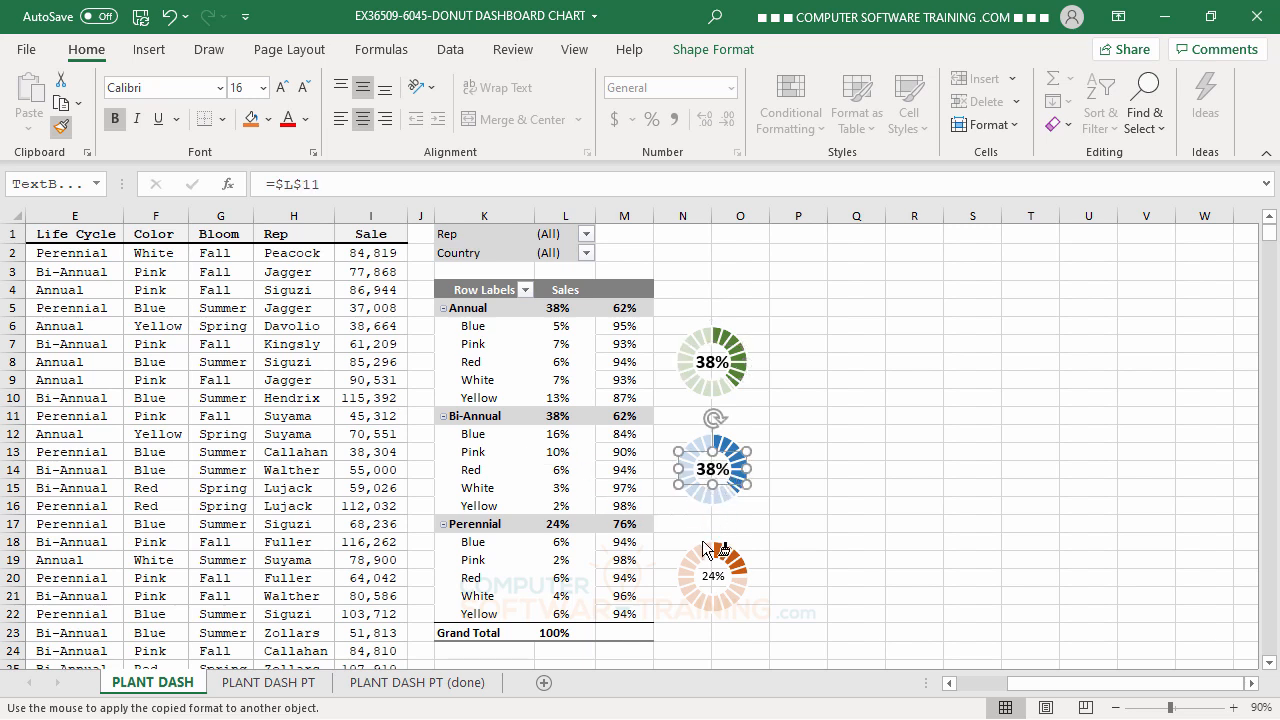
left_click(714, 580)
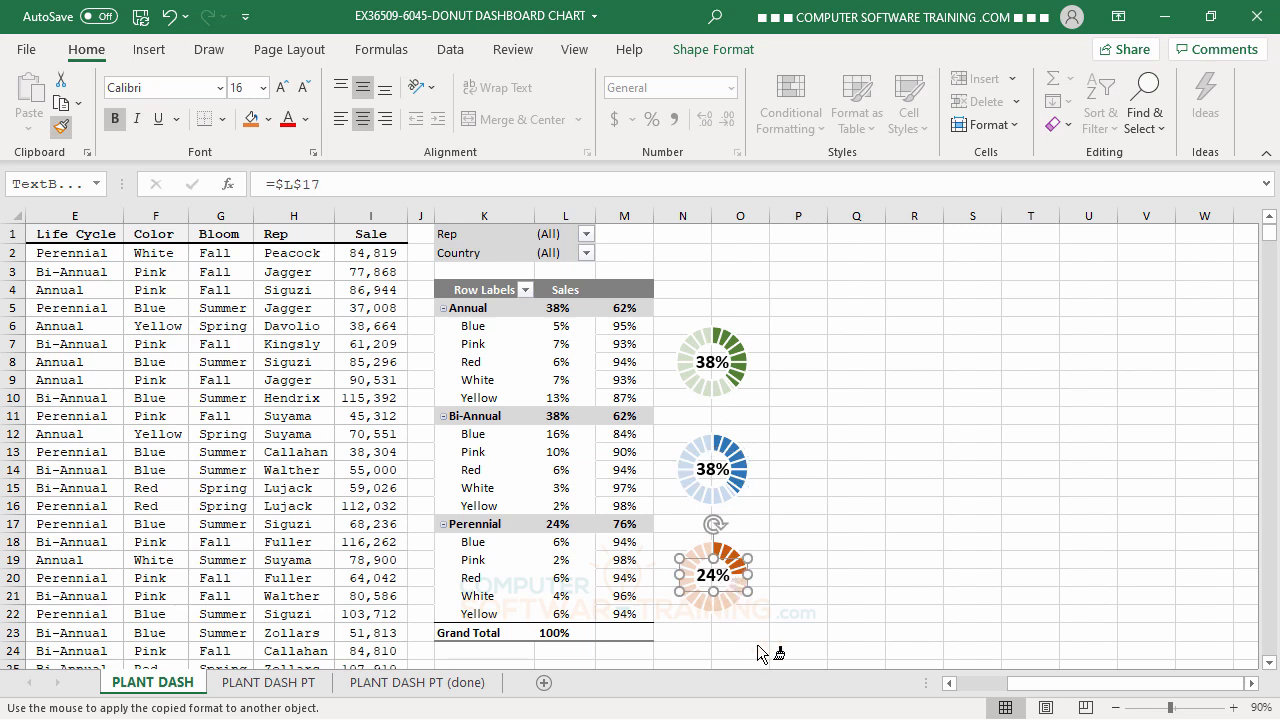
key("Escape")
left_click(969, 428)
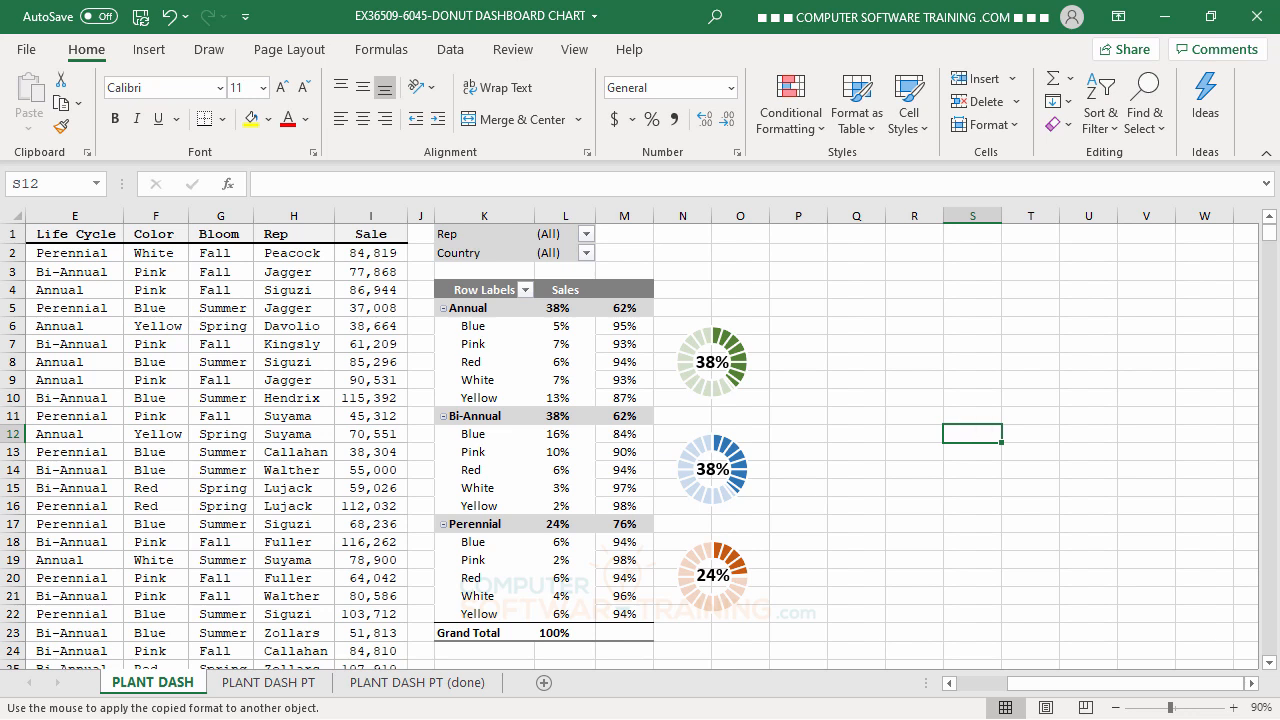
left_click(882, 378)
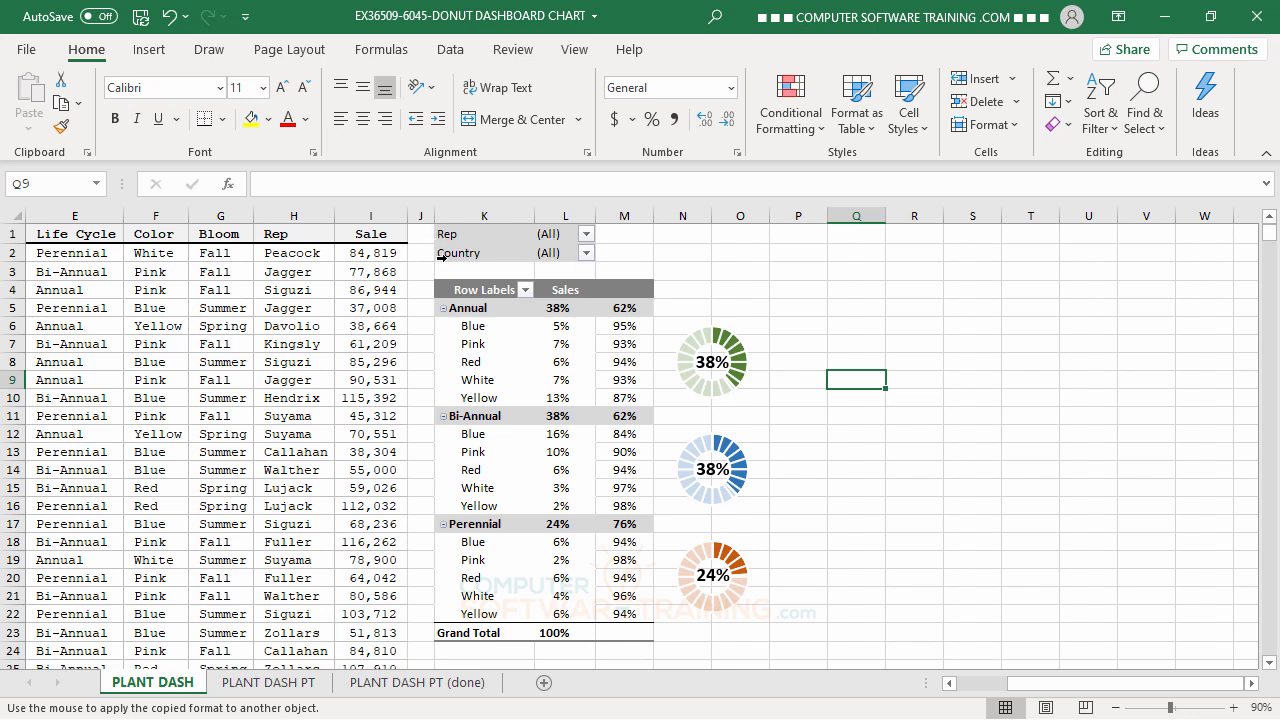
Filter the pivot table to the sixth rep in the Rep list to test the donuts, and reset Rep to (All).
left_click(587, 234)
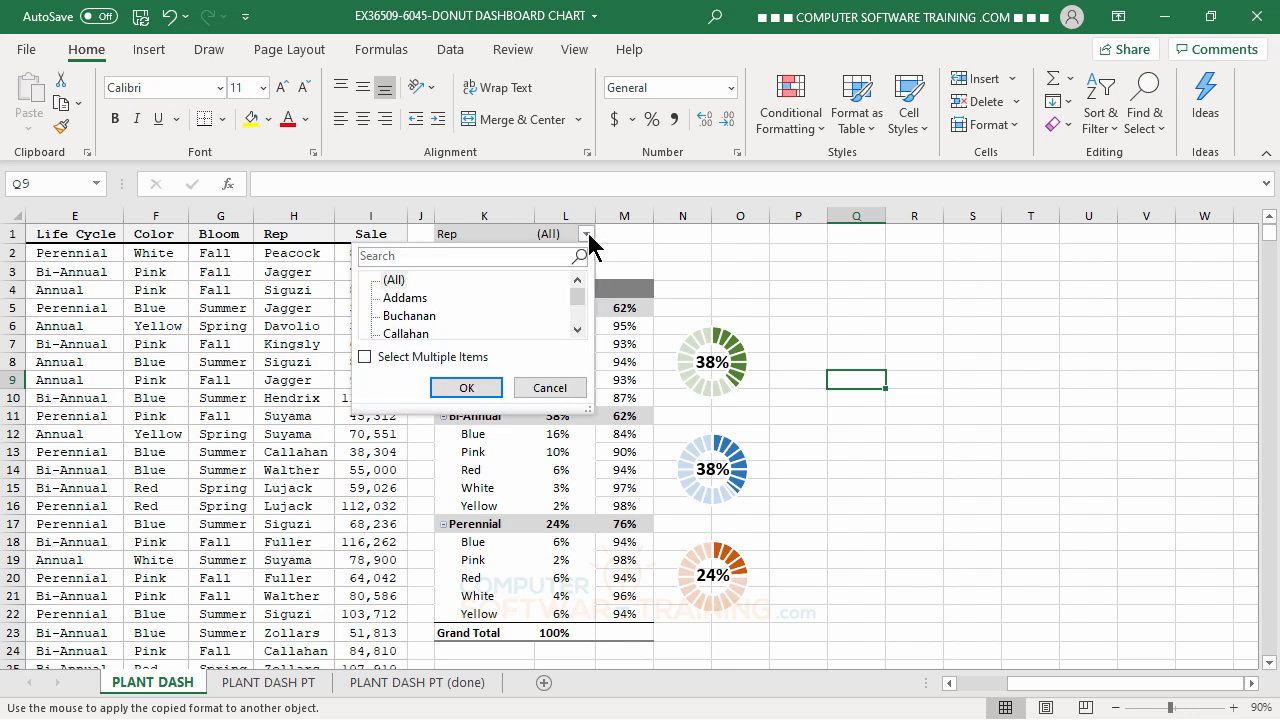
left_click(577, 330)
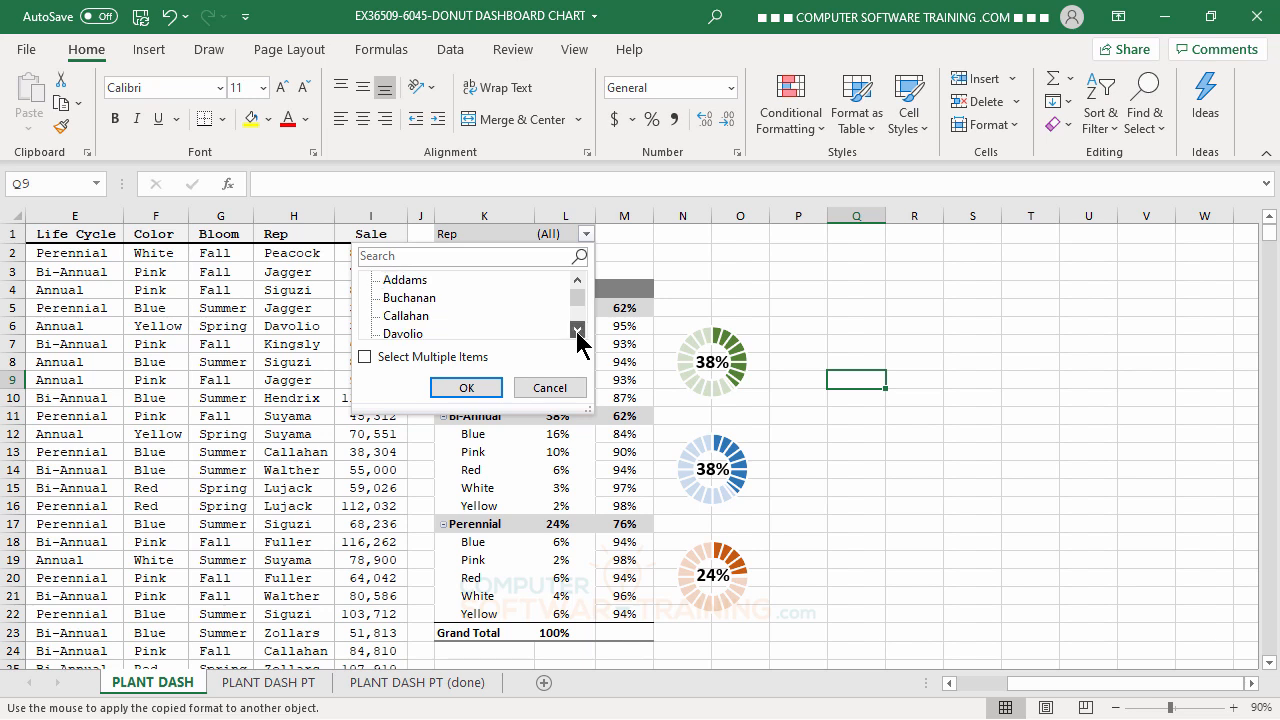
left_click(577, 330)
left_click(577, 330)
left_click(577, 330)
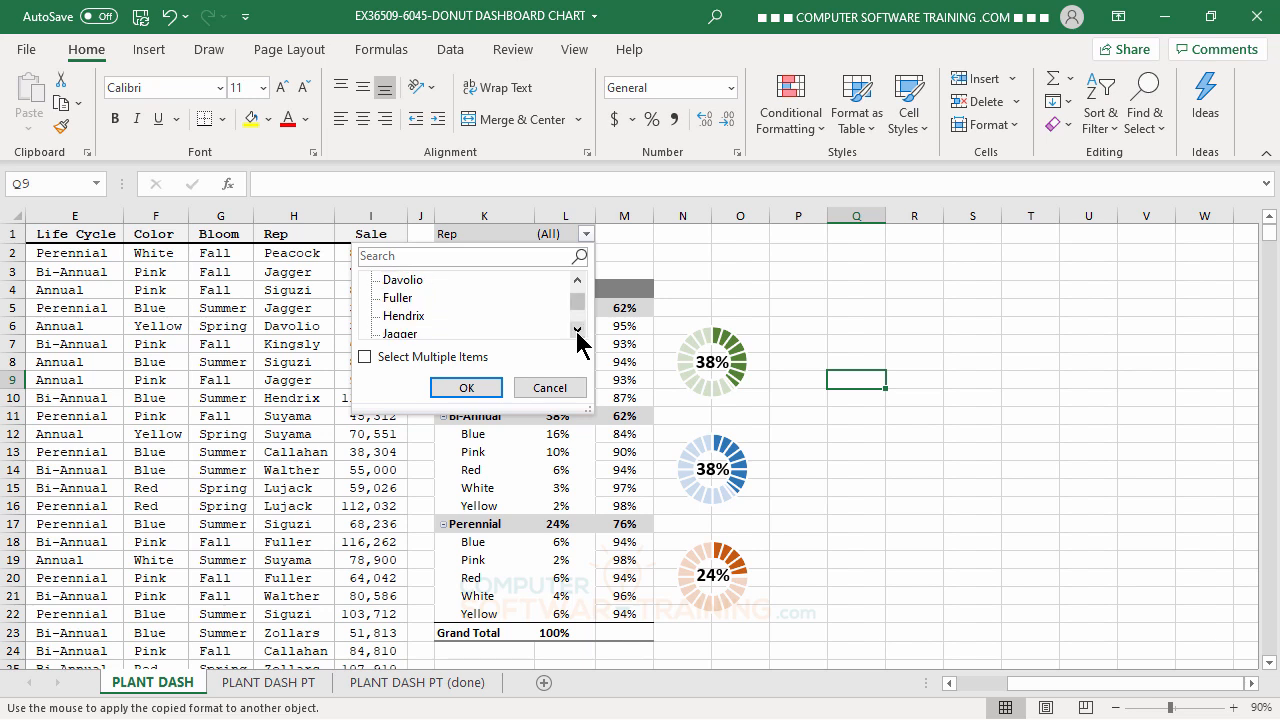
left_click(405, 316)
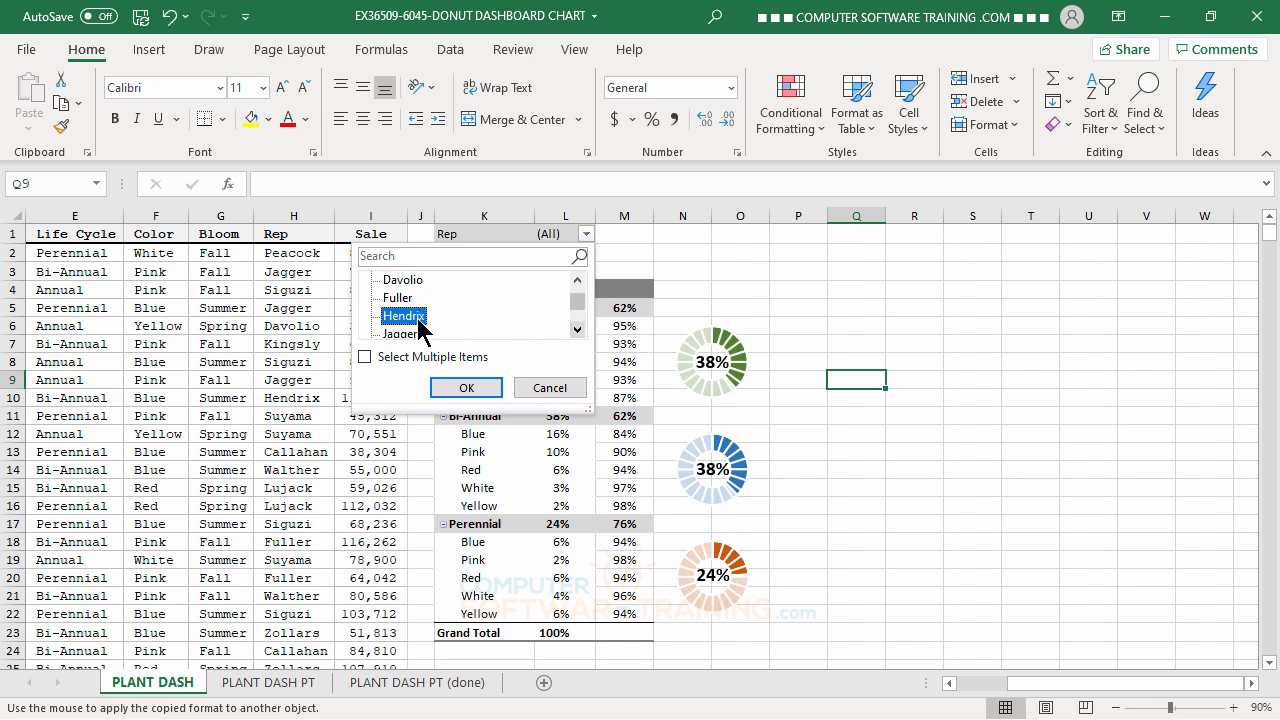
left_click(472, 393)
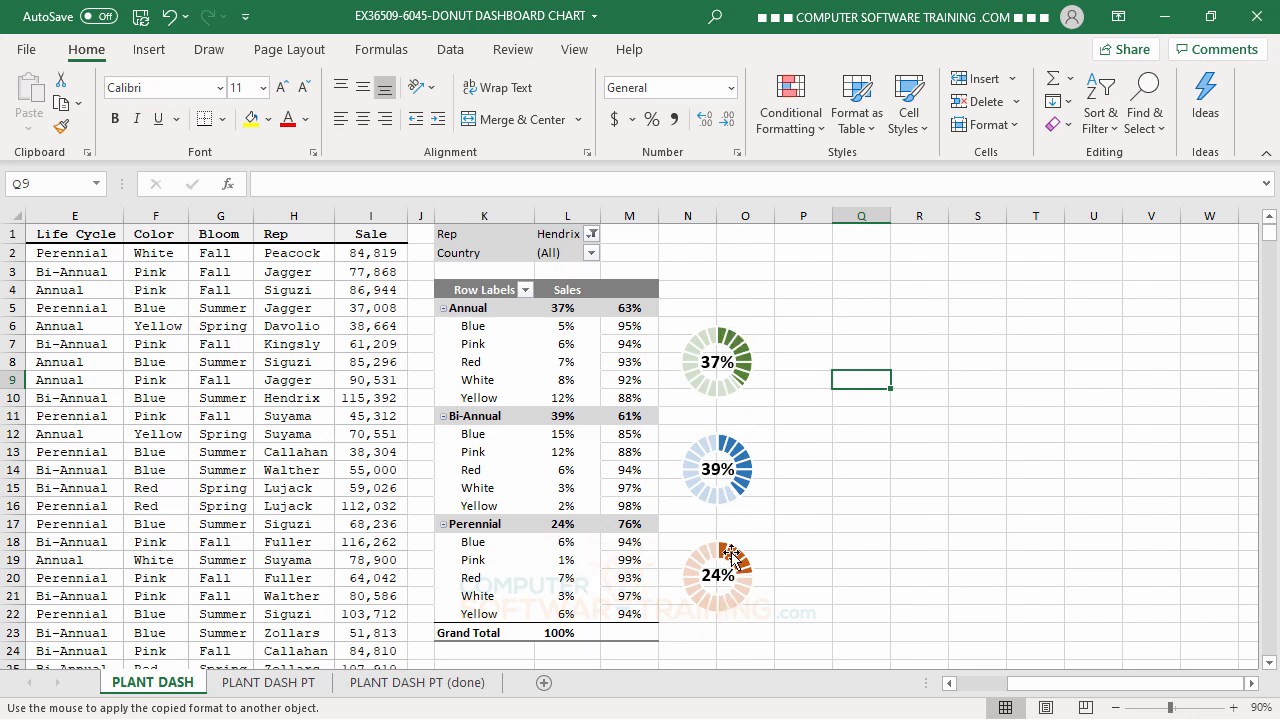
left_click(592, 236)
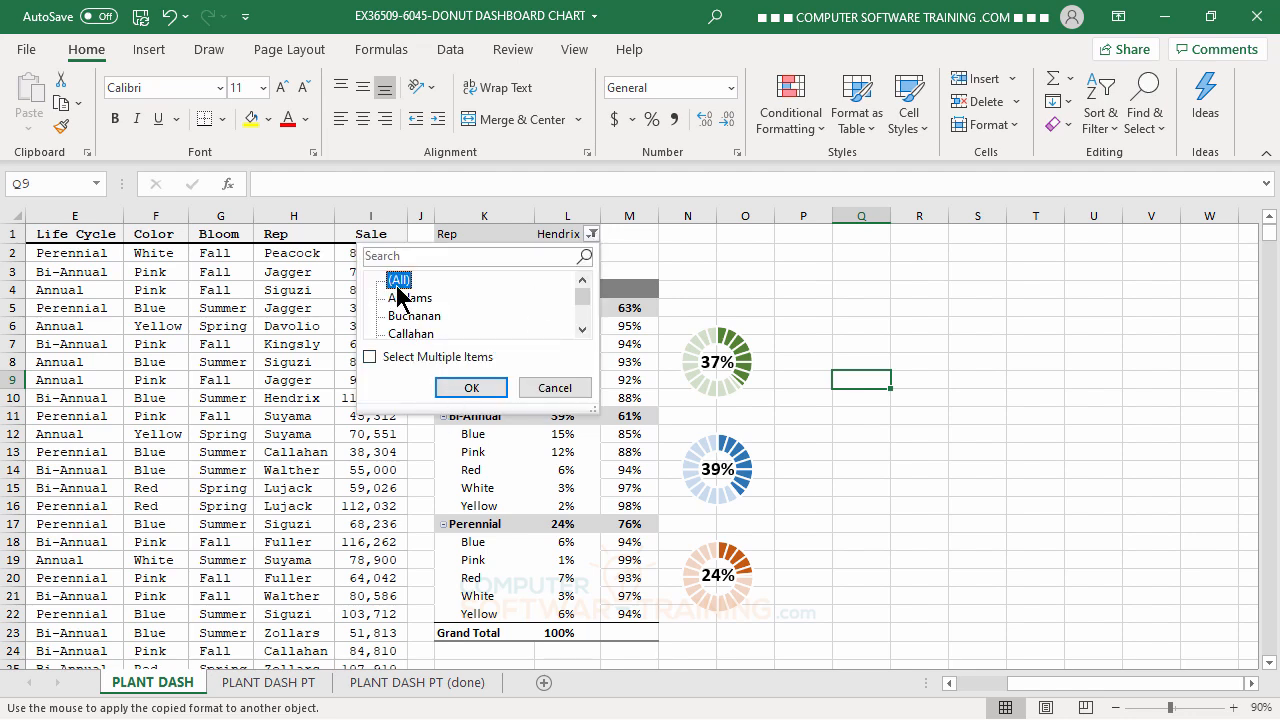
left_click(470, 385)
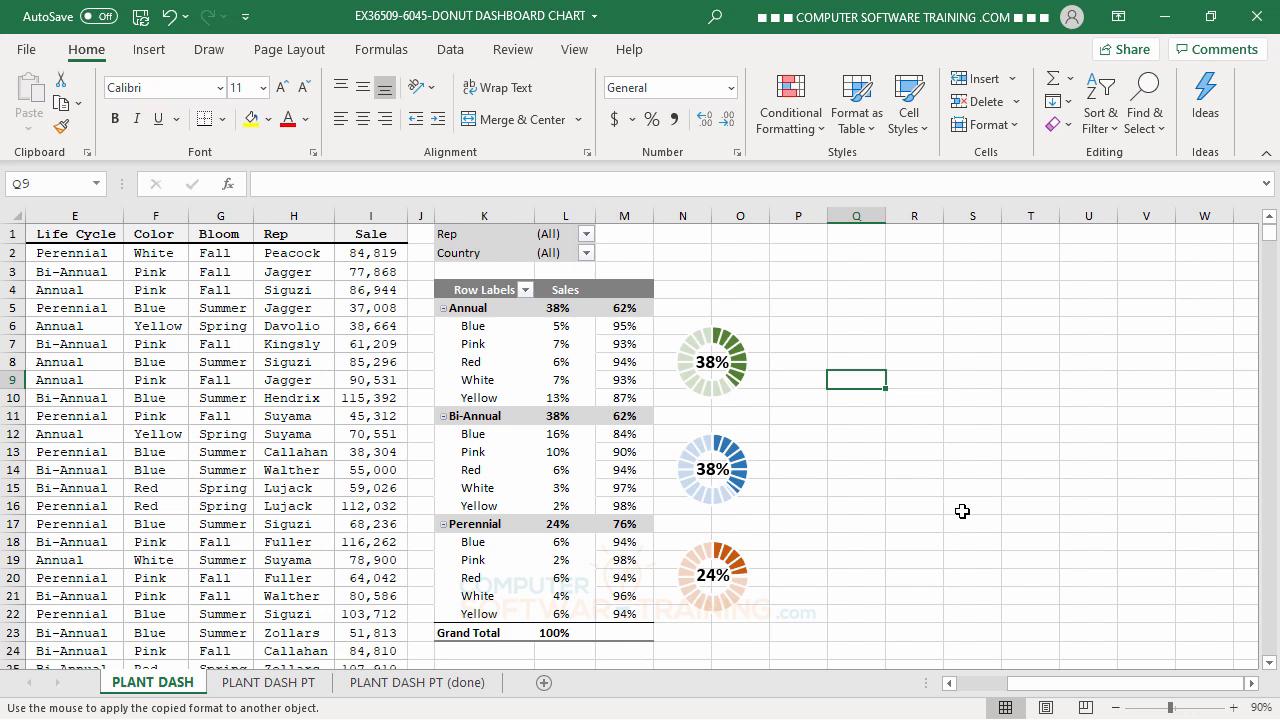
Filter the pivot table's Country field to Argentina.
left_click(586, 254)
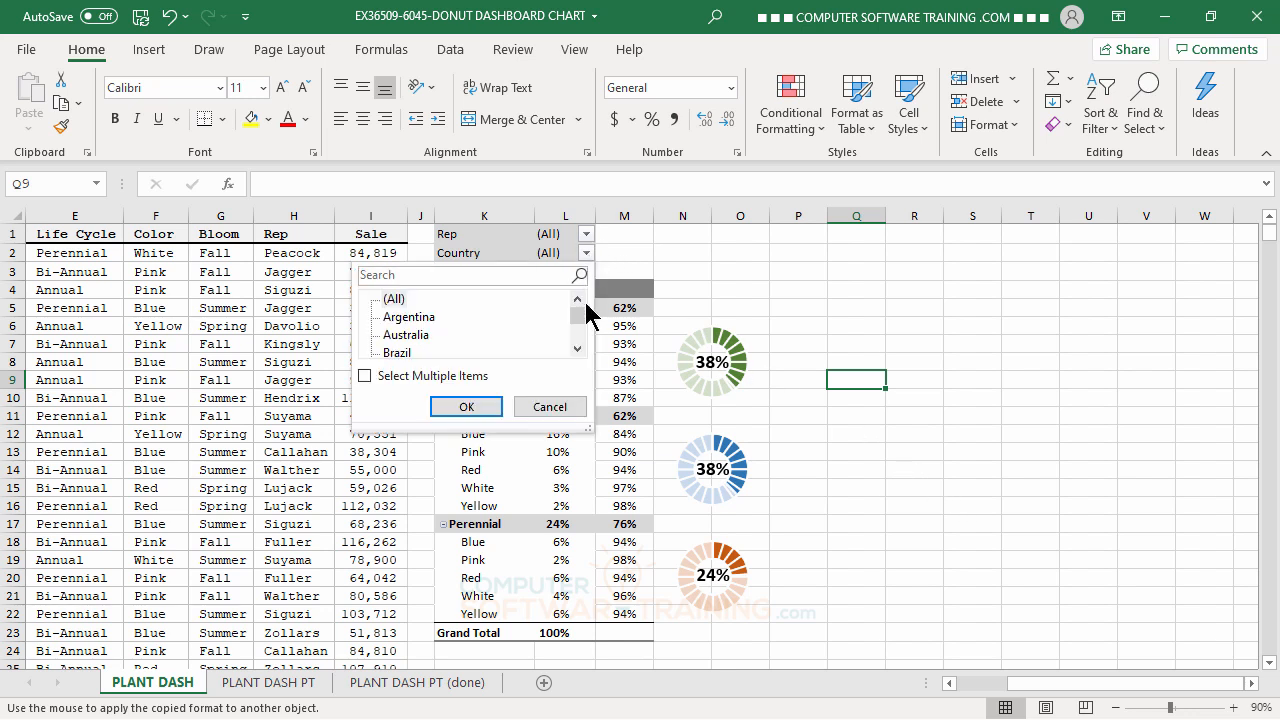
left_click(415, 321)
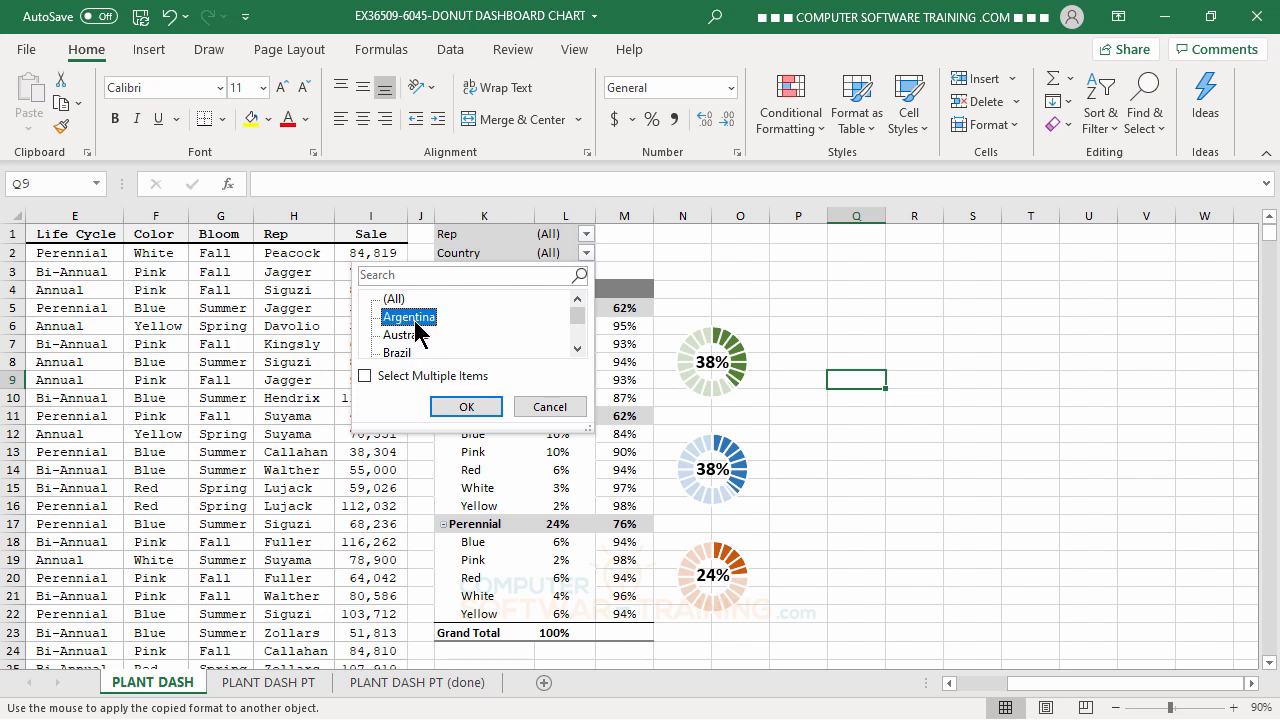
left_click(466, 407)
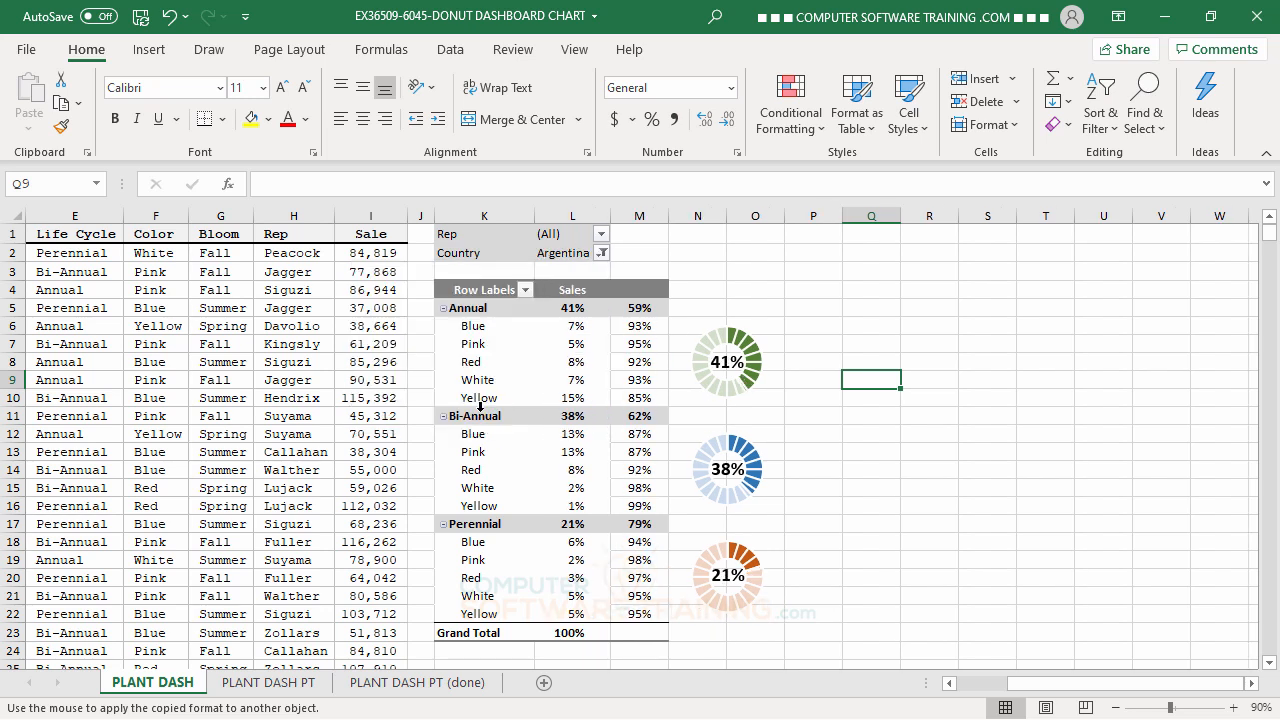